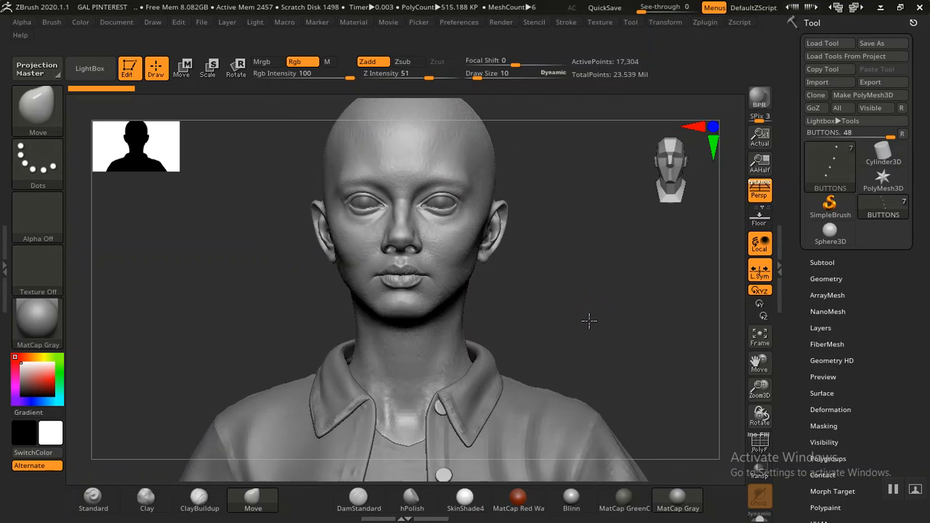
# Step: Inspect the jacket hem, then select JACKET_LOW, list its layers and raise it to top subdivision (~4.39M points)
pyautogui.moveTo(620, 364)
pyautogui.keyDown('alt'); pyautogui.mouseDown()
pyautogui.moveTo(564, 262)
pyautogui.moveTo(597, 336)
pyautogui.moveTo(575, 337)
pyautogui.moveTo(622, 324)
pyautogui.moveTo(614, 265)
pyautogui.moveTo(599, 275)
pyautogui.moveTo(681, 249)
pyautogui.mouseUp(); pyautogui.keyUp('alt')
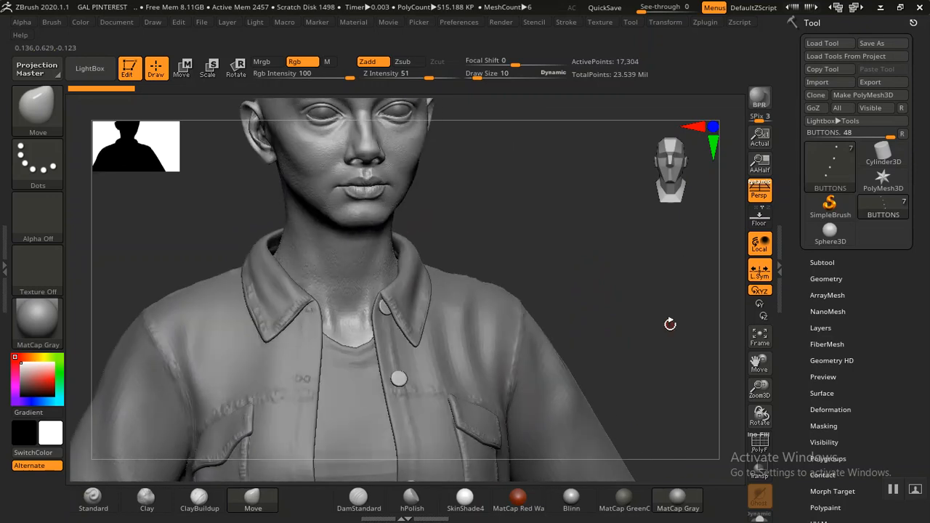
pyautogui.moveTo(660, 307); pyautogui.dragTo(709, 141)
pyautogui.keyDown('alt'); pyautogui.moveTo(602, 442); pyautogui.dragTo(609, 205); pyautogui.keyUp('alt')
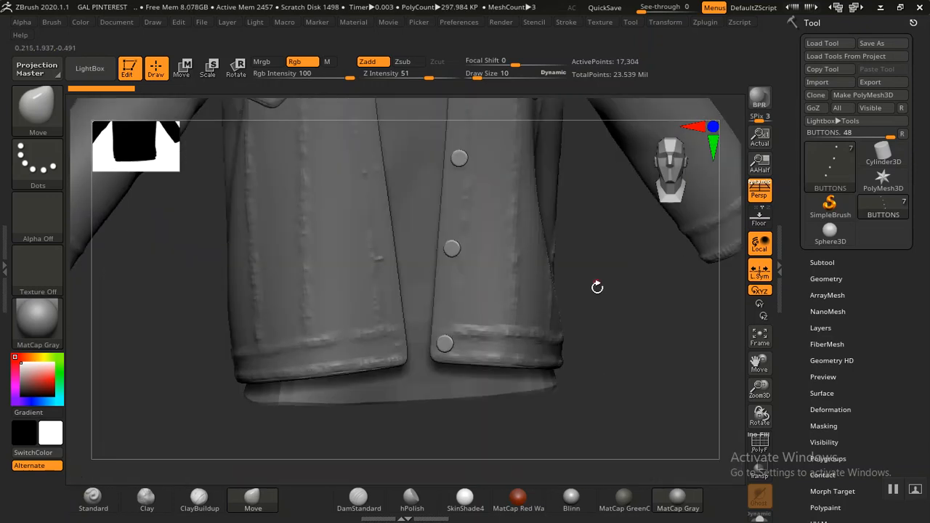
pyautogui.moveTo(584, 384); pyautogui.dragTo(596, 340)
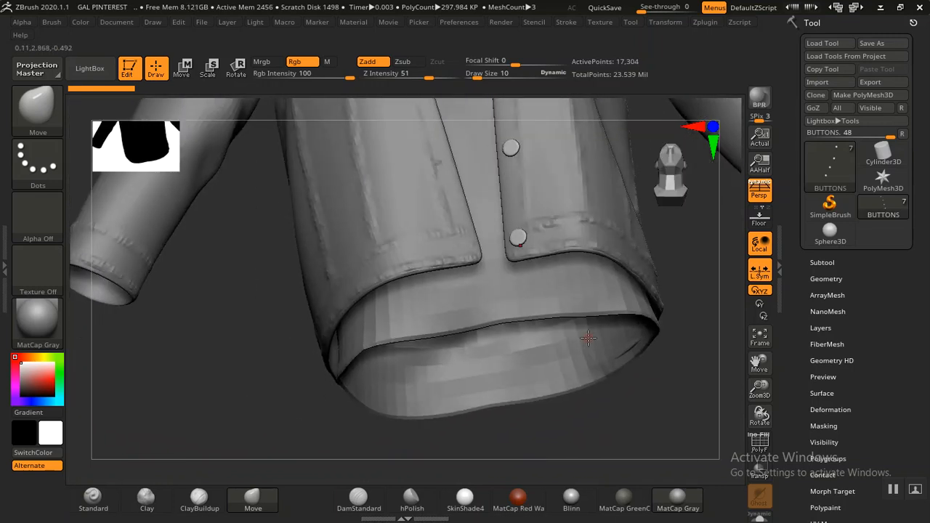
pyautogui.moveTo(648, 379); pyautogui.dragTo(557, 366)
pyautogui.keyDown('alt'); pyautogui.click(492, 312); pyautogui.keyUp('alt')
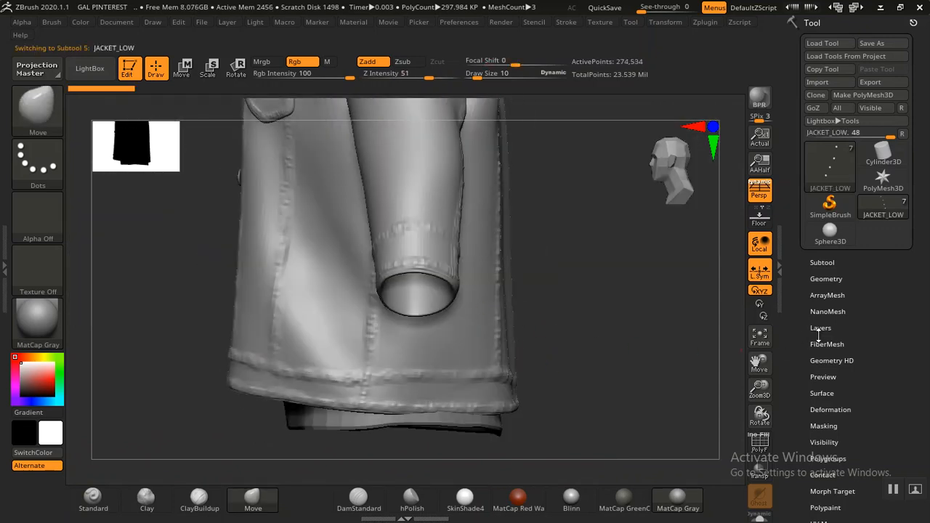
pyautogui.click(822, 327)
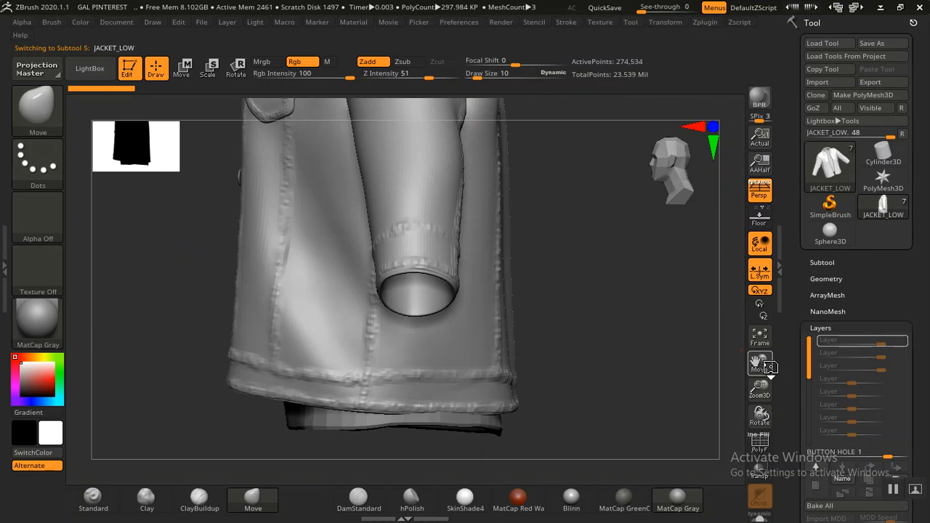
pyautogui.hotkey('ctrl', 'd')
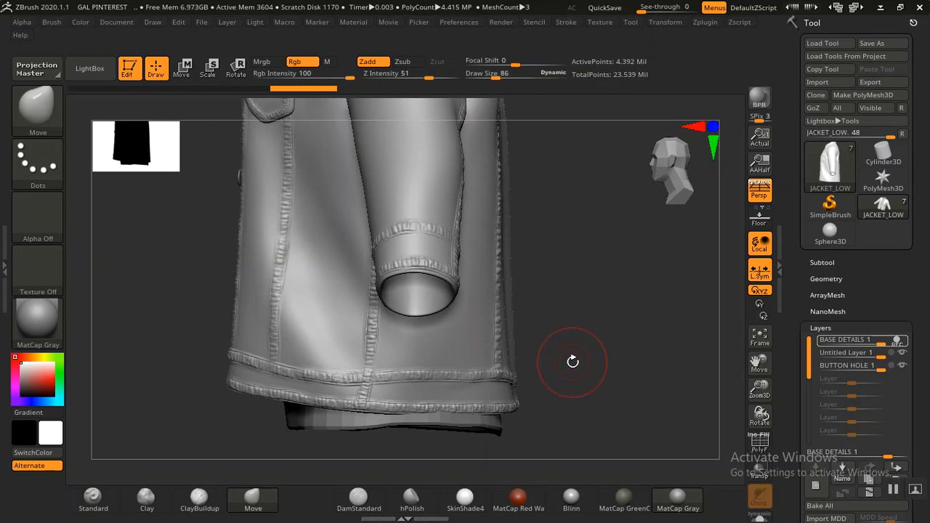
# Step: Show the jacket's polygroups and drop it to subdivision level 1 (17,164 points)
pyautogui.press('shift')
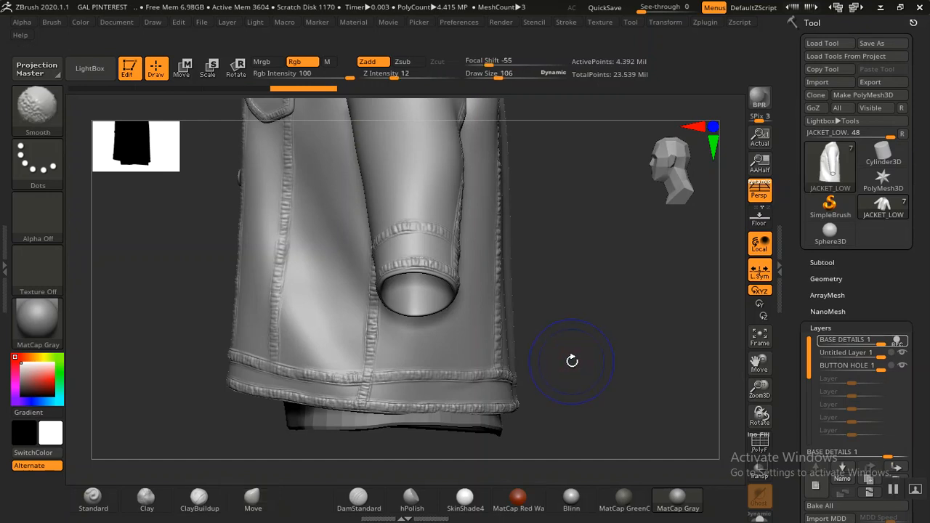
pyautogui.hotkey('shift', 'f')
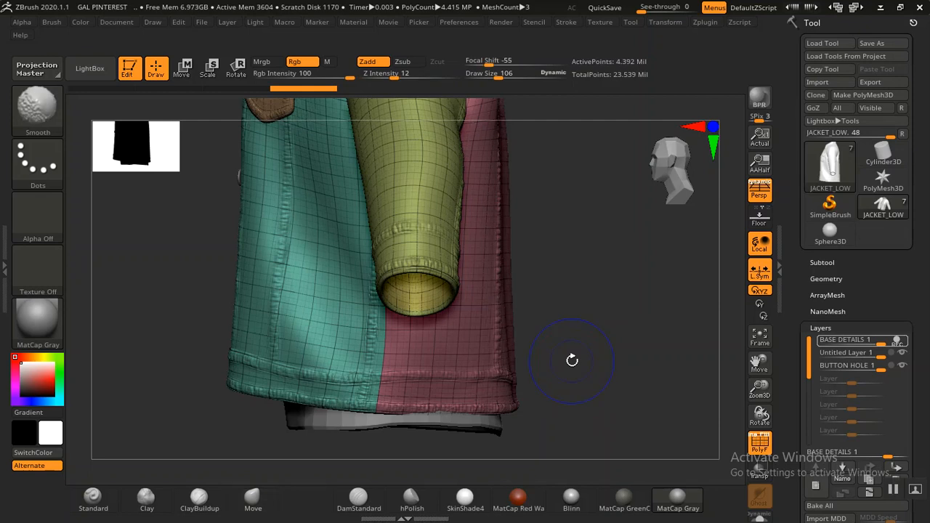
pyautogui.hotkey('shift', 'd')
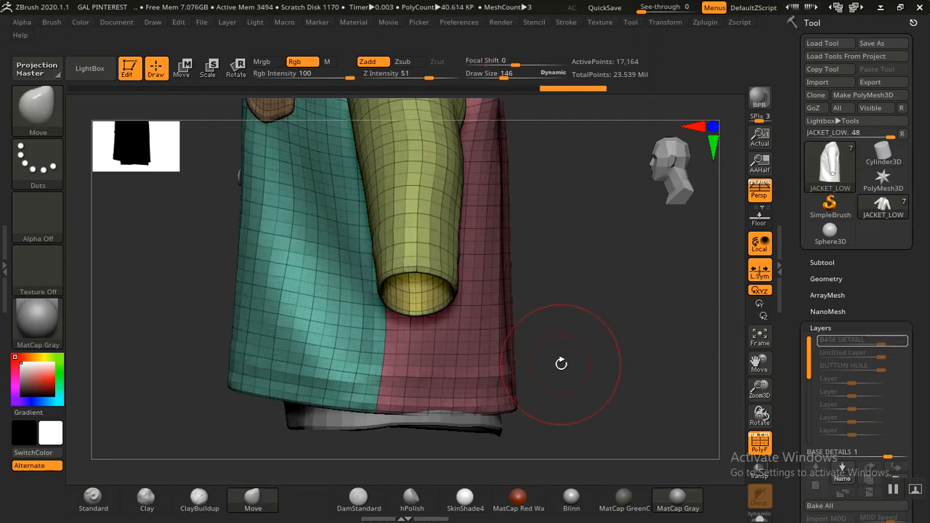
# Step: Nudge the jacket hem, including its right side, into shape with the Move brush
pyautogui.moveTo(573, 361)
pyautogui.mouseDown()
pyautogui.moveTo(593, 282)
pyautogui.moveTo(486, 293)
pyautogui.moveTo(441, 281)
pyautogui.mouseUp()
pyautogui.moveTo(557, 321)
pyautogui.keyDown('alt'); pyautogui.mouseDown()
pyautogui.moveTo(555, 303)
pyautogui.moveTo(545, 304)
pyautogui.mouseUp(); pyautogui.keyUp('alt')
pyautogui.moveTo(475, 305)
pyautogui.mouseDown()
pyautogui.moveTo(556, 322)
pyautogui.moveTo(535, 296)
pyautogui.moveTo(465, 428)
pyautogui.moveTo(393, 429)
pyautogui.moveTo(377, 399)
pyautogui.moveTo(451, 366)
pyautogui.moveTo(396, 386)
pyautogui.moveTo(510, 300)
pyautogui.moveTo(646, 315)
pyautogui.moveTo(648, 274)
pyautogui.moveTo(465, 390)
pyautogui.moveTo(518, 415)
pyautogui.moveTo(583, 372)
pyautogui.moveTo(609, 437)
pyautogui.mouseUp()
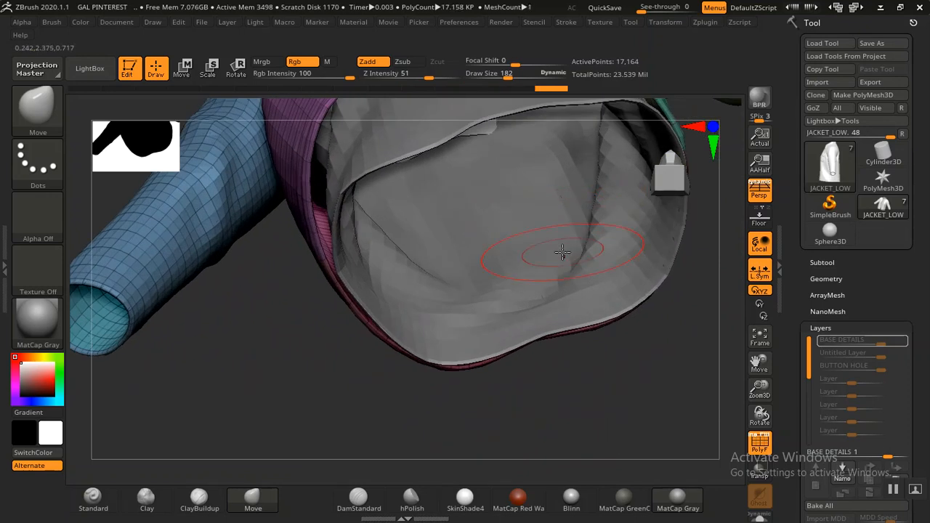
# Step: Move-brush the jacket's hem edge and sleeve opening into cleaner shape
pyautogui.moveTo(549, 401); pyautogui.dragTo(546, 392)
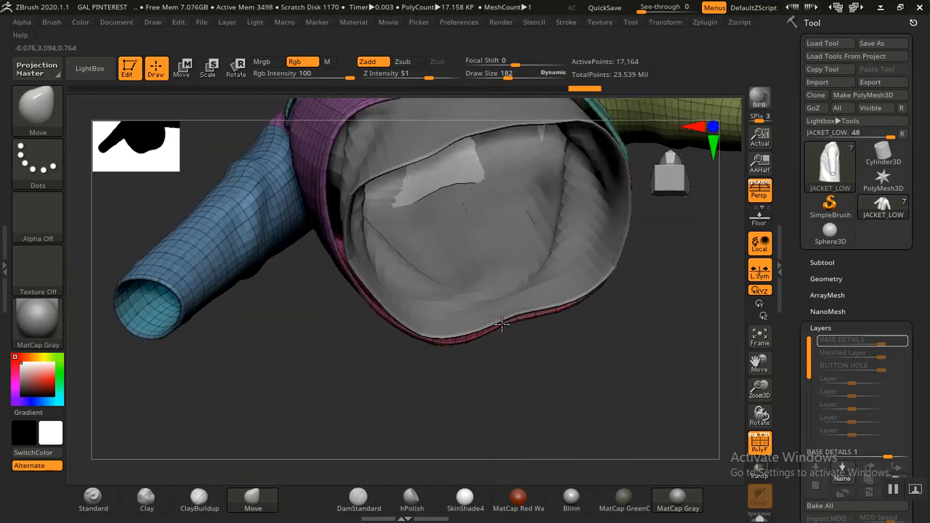
pyautogui.moveTo(397, 312); pyautogui.dragTo(395, 313)
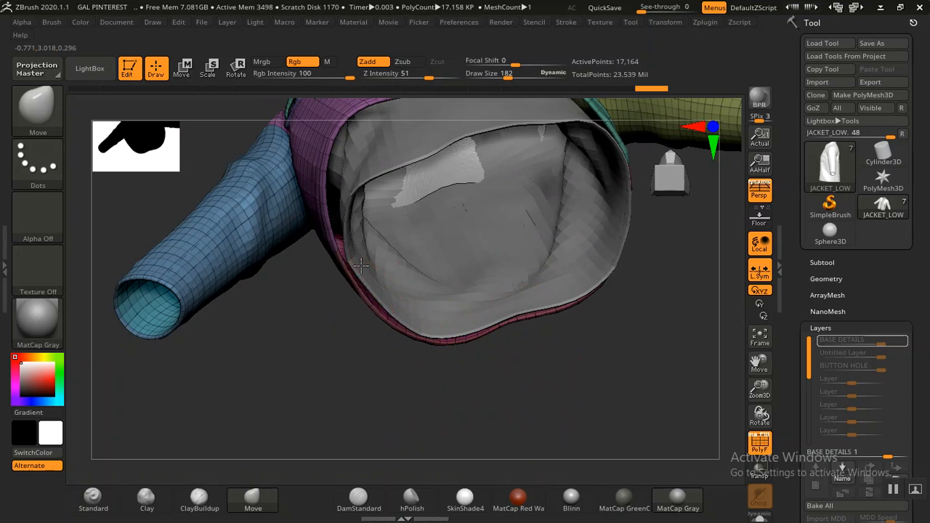
pyautogui.moveTo(298, 319)
pyautogui.mouseDown()
pyautogui.moveTo(307, 305)
pyautogui.moveTo(348, 339)
pyautogui.moveTo(387, 336)
pyautogui.moveTo(421, 278)
pyautogui.moveTo(431, 325)
pyautogui.moveTo(359, 349)
pyautogui.moveTo(361, 225)
pyautogui.moveTo(496, 371)
pyautogui.moveTo(540, 305)
pyautogui.moveTo(535, 241)
pyautogui.moveTo(554, 278)
pyautogui.moveTo(545, 211)
pyautogui.moveTo(370, 300)
pyautogui.mouseUp()
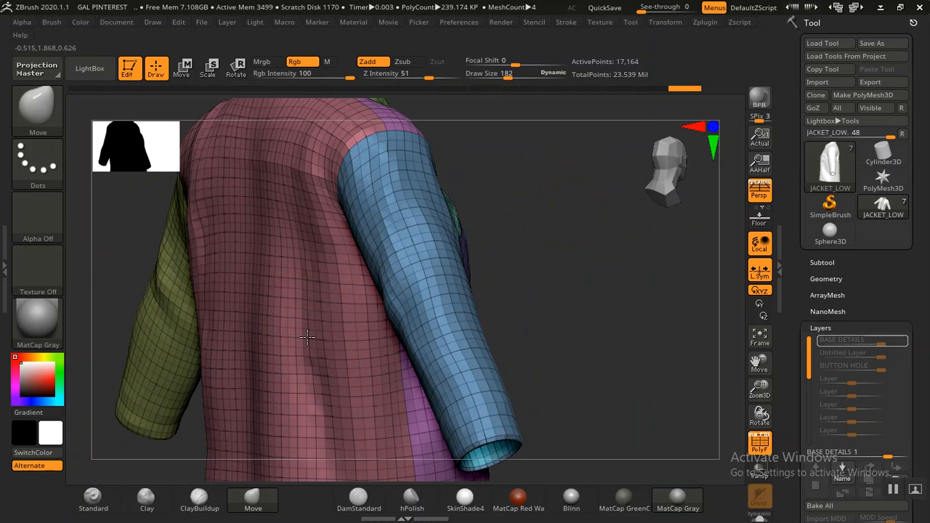
pyautogui.moveTo(490, 283)
pyautogui.mouseDown()
pyautogui.moveTo(552, 322)
pyautogui.moveTo(536, 297)
pyautogui.moveTo(583, 293)
pyautogui.moveTo(559, 332)
pyautogui.moveTo(587, 251)
pyautogui.moveTo(552, 321)
pyautogui.moveTo(606, 214)
pyautogui.moveTo(567, 270)
pyautogui.mouseUp()
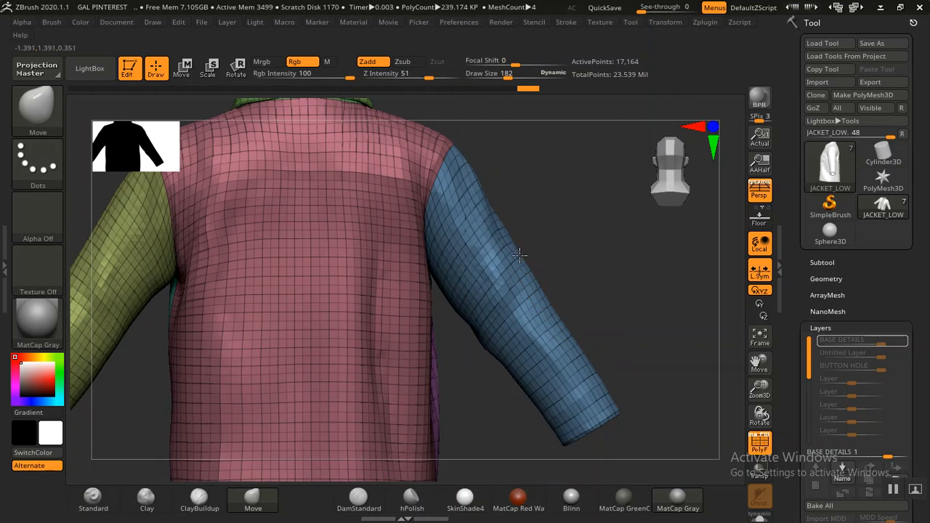
pyautogui.moveTo(583, 291); pyautogui.dragTo(494, 308)
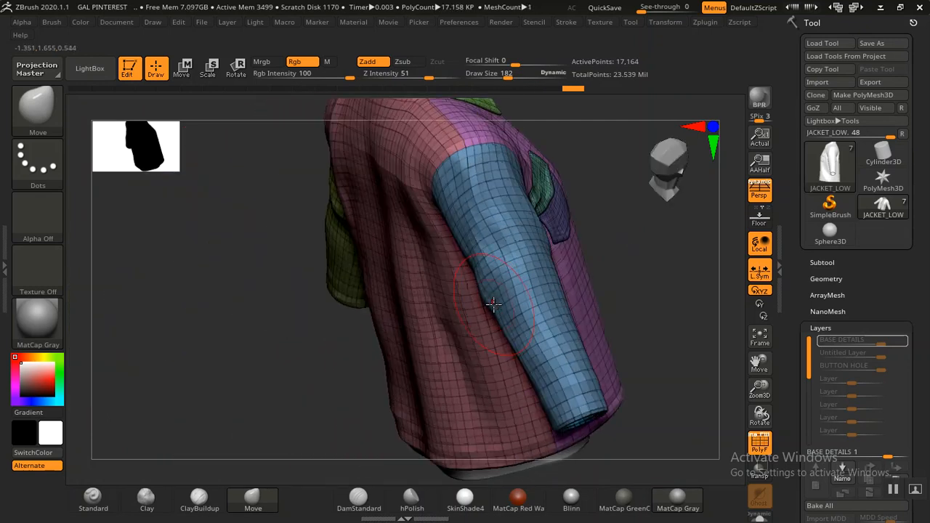
pyautogui.moveTo(319, 327)
pyautogui.mouseDown()
pyautogui.moveTo(277, 345)
pyautogui.moveTo(472, 254)
pyautogui.mouseUp()
pyautogui.keyDown('shift'); pyautogui.moveTo(350, 303); pyautogui.dragTo(465, 302); pyautogui.keyUp('shift')
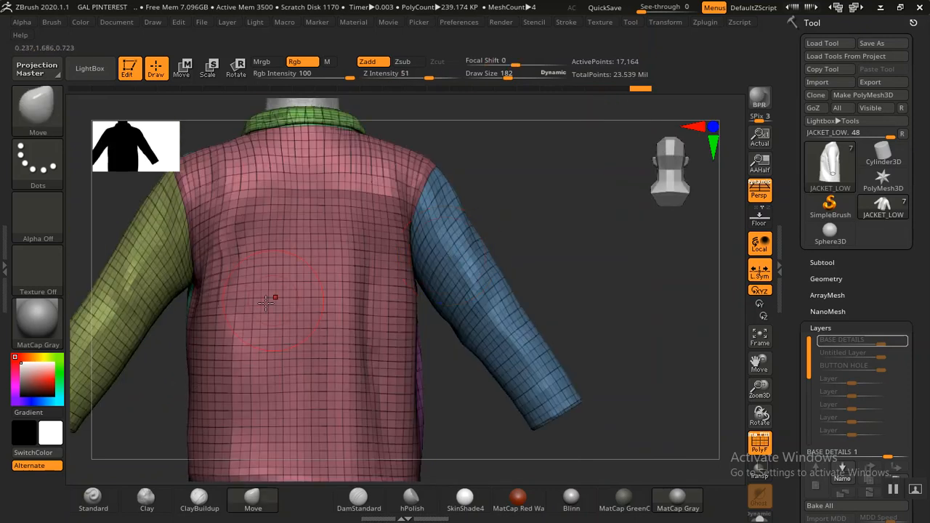
# Step: Nudge the armpit area and the sleeve underside so the cloth sits cleanly
pyautogui.keyDown('alt'); pyautogui.moveTo(158, 341); pyautogui.dragTo(368, 284); pyautogui.keyUp('alt')
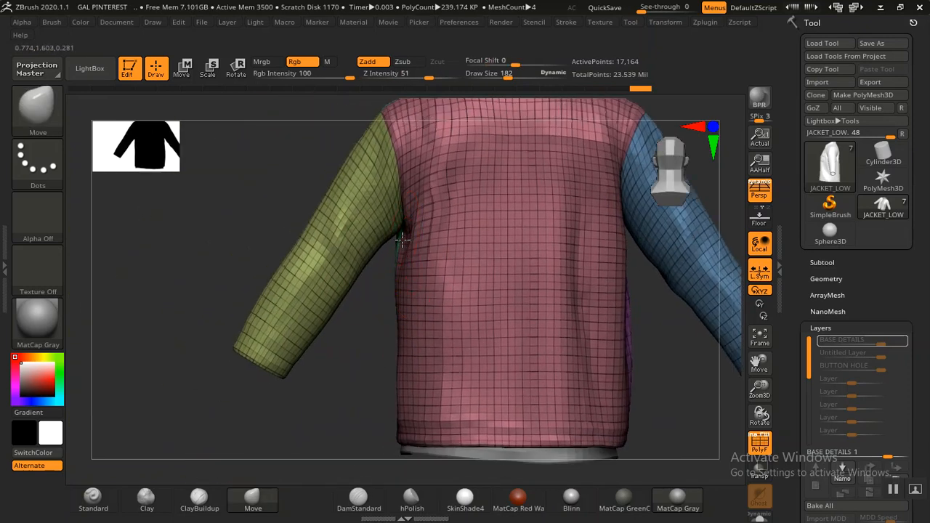
pyautogui.moveTo(399, 240); pyautogui.dragTo(369, 251)
pyautogui.moveTo(338, 297); pyautogui.dragTo(335, 294)
pyautogui.moveTo(259, 259)
pyautogui.mouseDown()
pyautogui.moveTo(332, 262)
pyautogui.moveTo(432, 248)
pyautogui.moveTo(617, 277)
pyautogui.mouseUp()
# Step: Set the jacket to subdivision level 2 and turn off PolyF so it shows plain grey
pyautogui.press('shift')
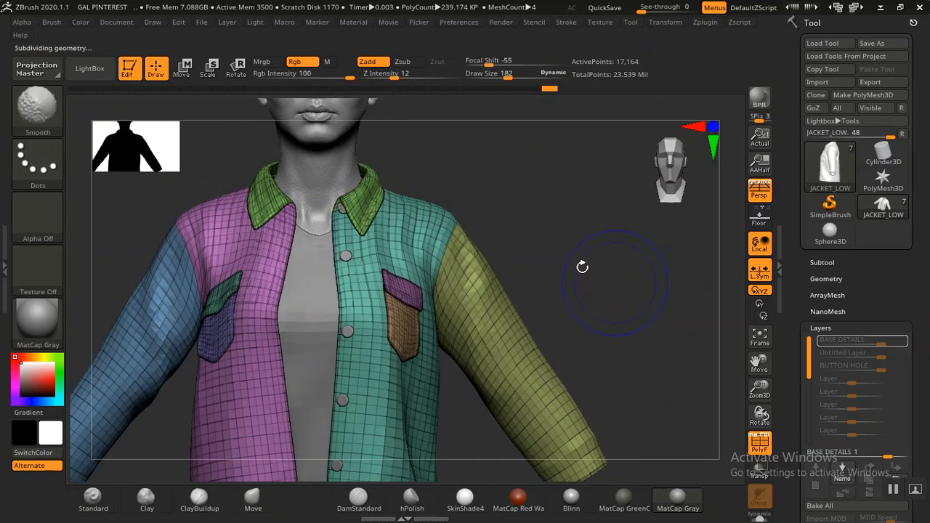
pyautogui.hotkey('shift', 'd')
pyautogui.moveTo(602, 273); pyautogui.dragTo(800, 295)
pyautogui.click(827, 281)
pyautogui.moveTo(679, 302); pyautogui.dragTo(783, 300)
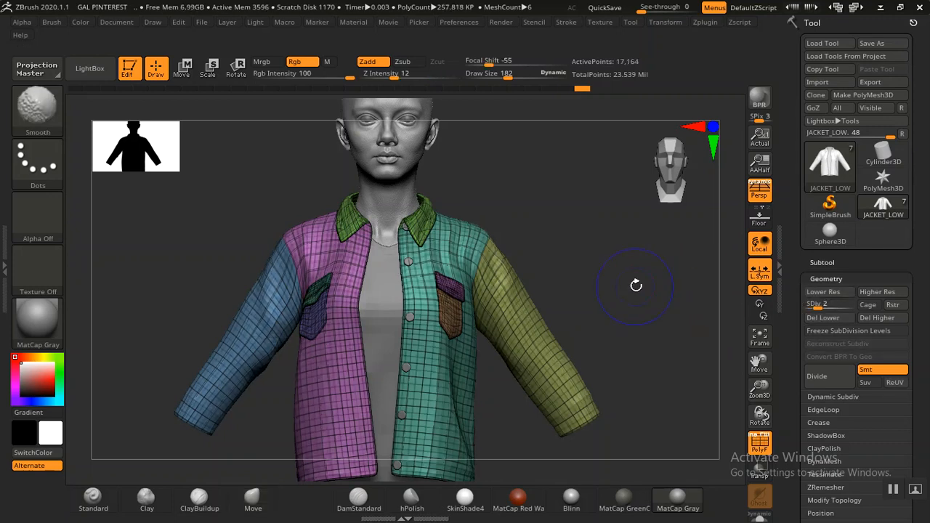
pyautogui.press('shift')
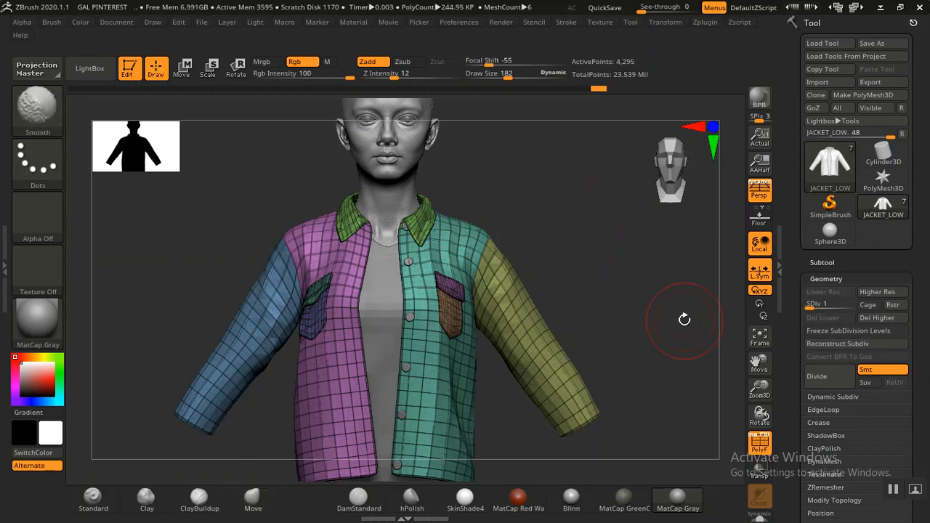
pyautogui.press('d')
pyautogui.hotkey('shift', 'f')
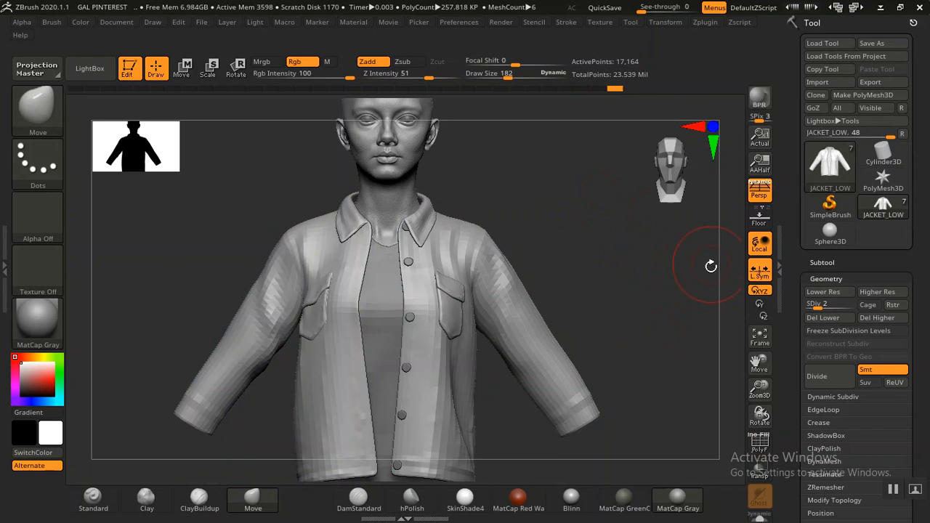
pyautogui.moveTo(790, 351); pyautogui.dragTo(791, 212)
# Step: In the export options, enable Smooth Normals and disable Grp
pyautogui.click(820, 347)
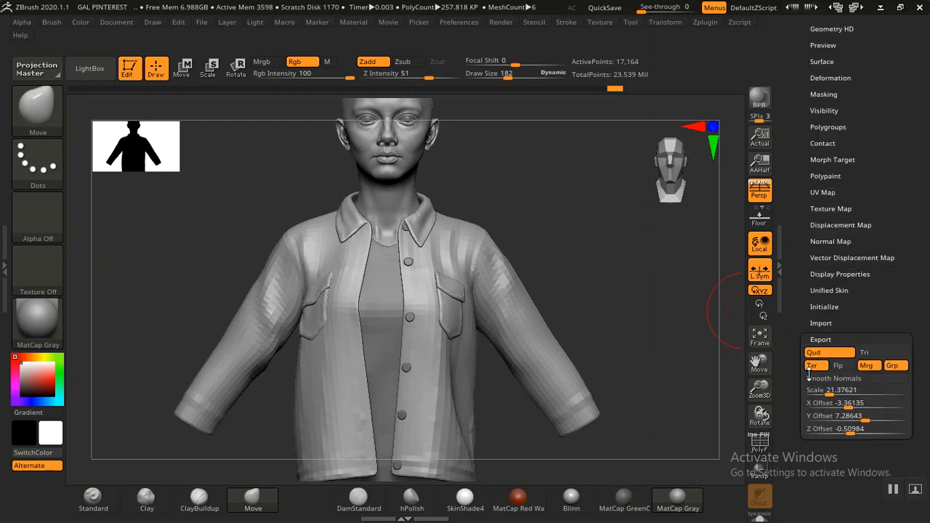
pyautogui.click(871, 372)
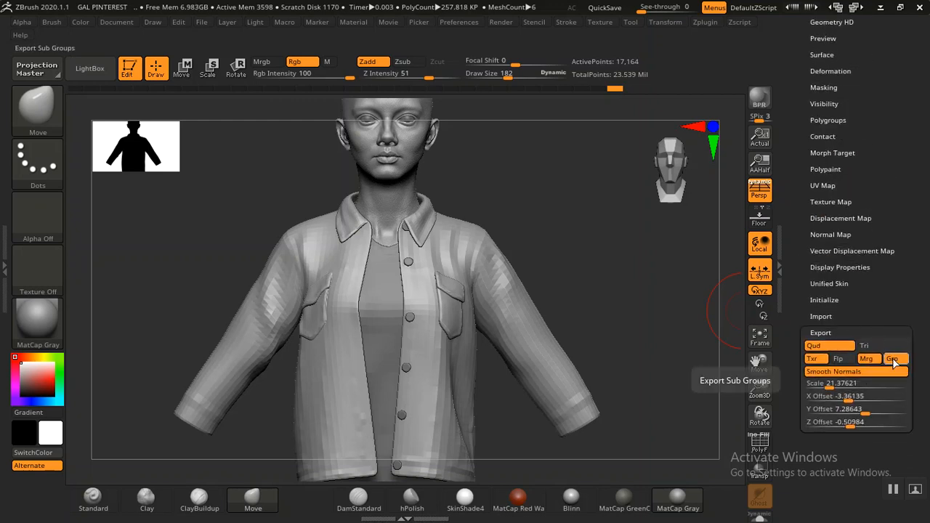
pyautogui.click(897, 361)
pyautogui.moveTo(901, 314); pyautogui.dragTo(901, 364)
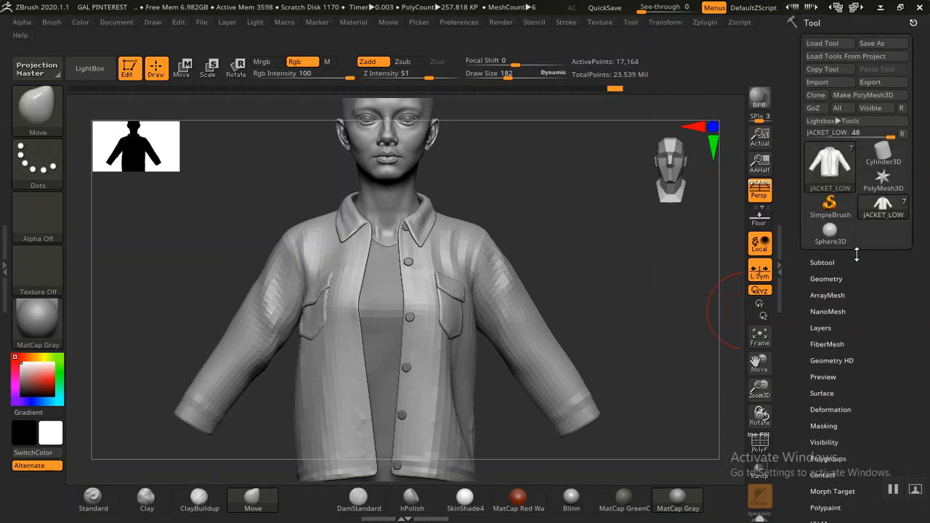
# Step: Create a ZEXPORT folder inside GAL PINTEREST and save the jacket there as JACKET_LOW.obj
pyautogui.click(875, 82)
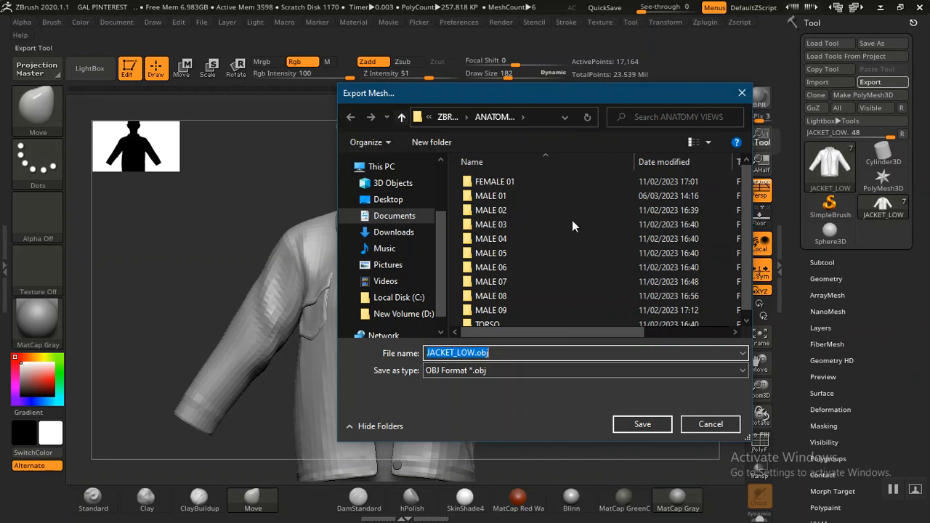
pyautogui.hotkey('alt', 'Up')
pyautogui.click(595, 292)
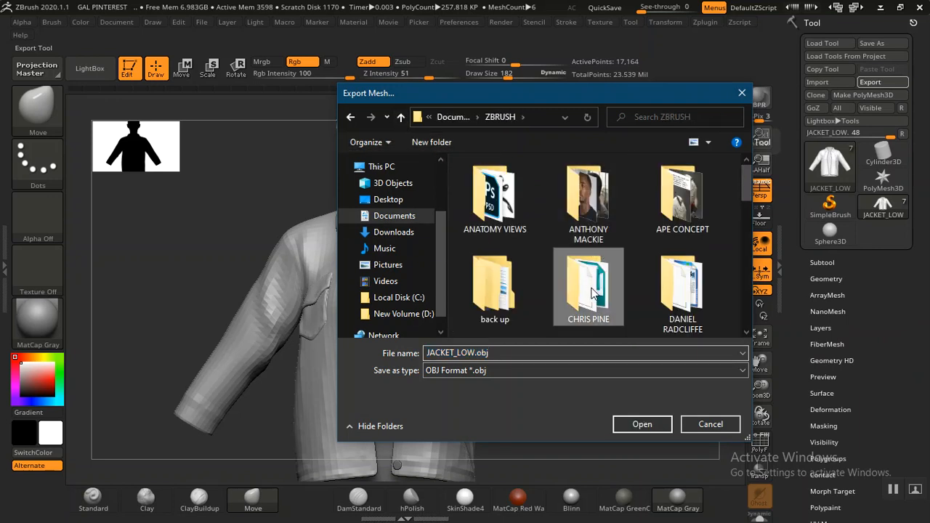
pyautogui.scroll(-2, 594, 292)
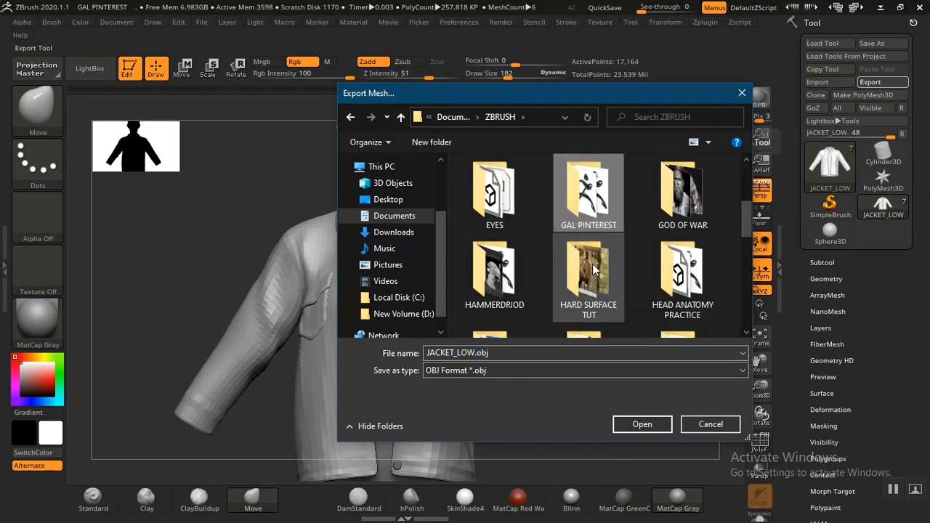
pyautogui.doubleClick(588, 204)
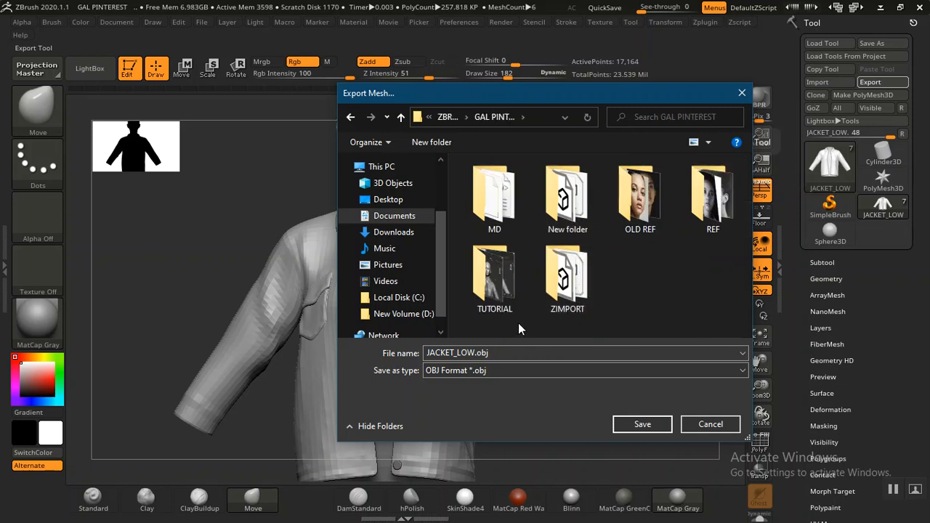
pyautogui.click(430, 142)
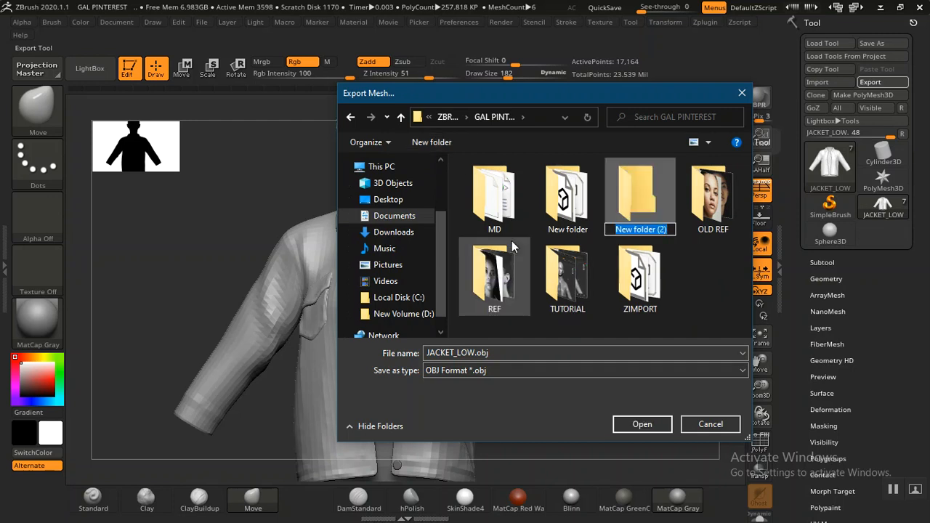
pyautogui.write('ZEXPORT')
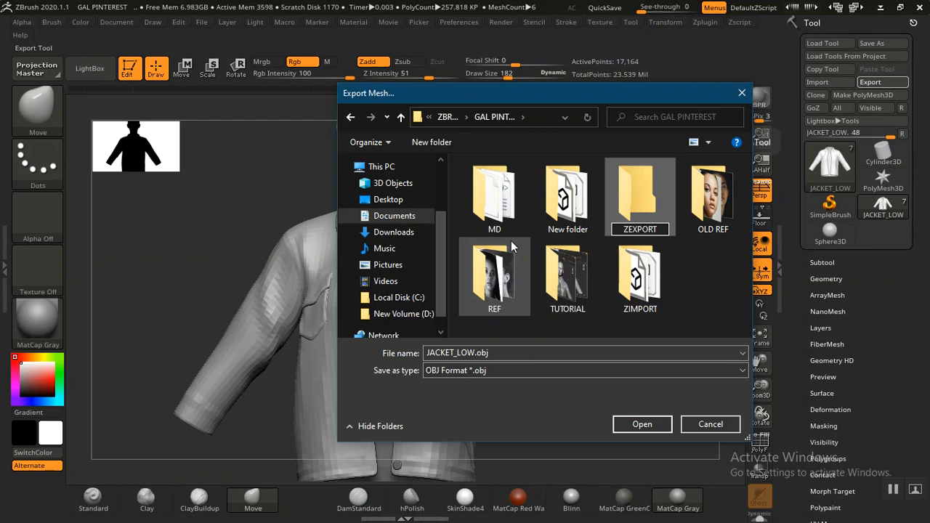
pyautogui.doubleClick(614, 237)
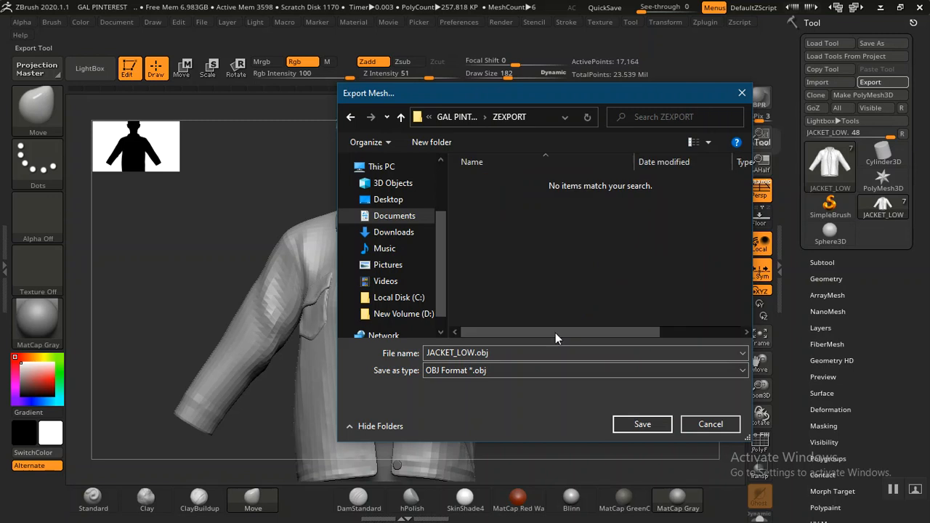
pyautogui.click(635, 424)
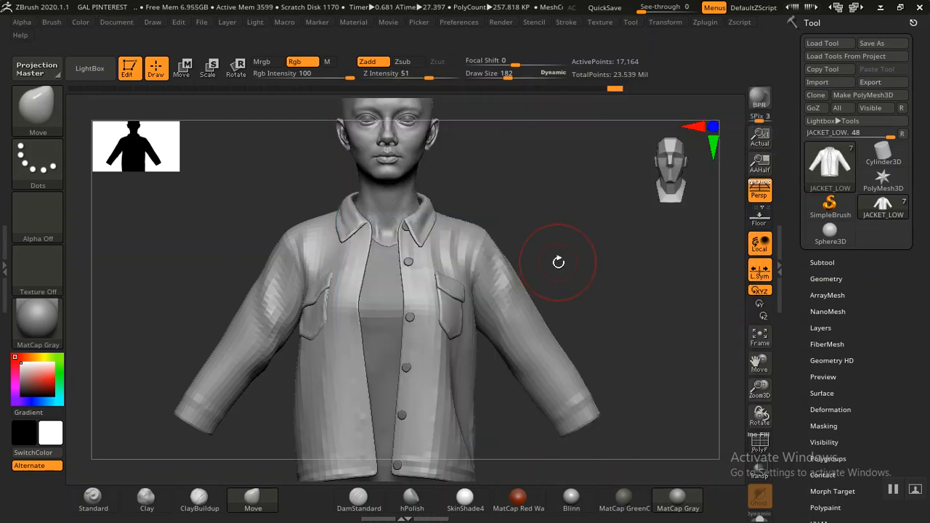
# Step: Make SHIRT_LOW the active subtool
pyautogui.click(829, 279)
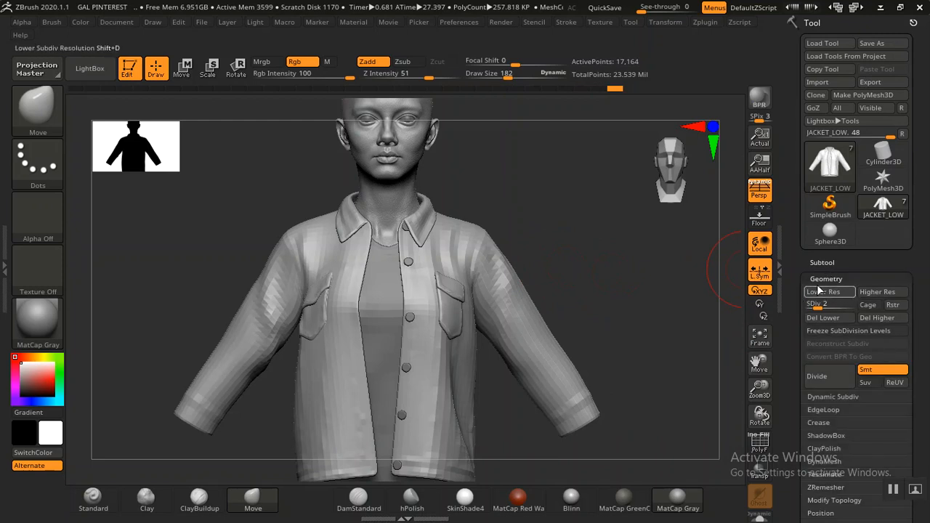
pyautogui.click(818, 261)
pyautogui.click(831, 377)
pyautogui.click(814, 258)
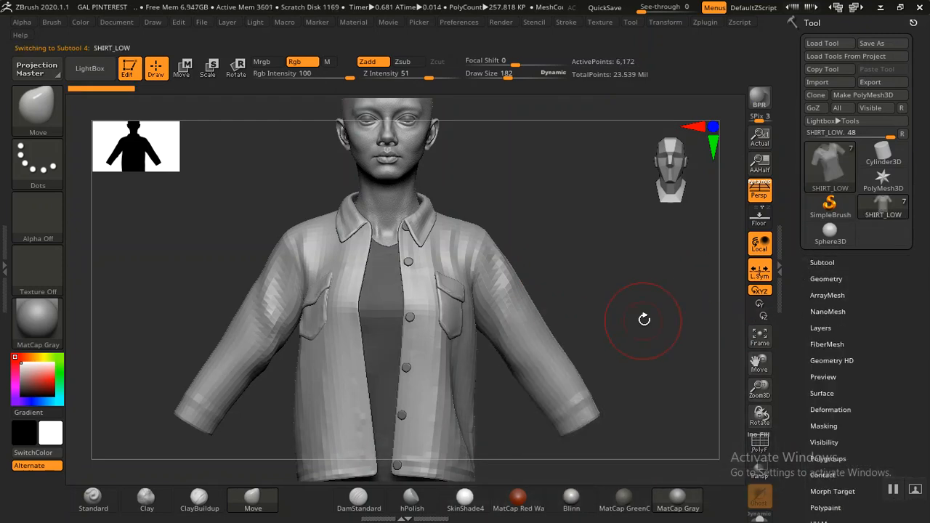
# Step: Divide the shirt once, then return it to subdivision level 1 with 6,172 points
pyautogui.click(826, 278)
pyautogui.keyDown('alt'); pyautogui.moveTo(652, 307); pyautogui.dragTo(642, 282); pyautogui.keyUp('alt')
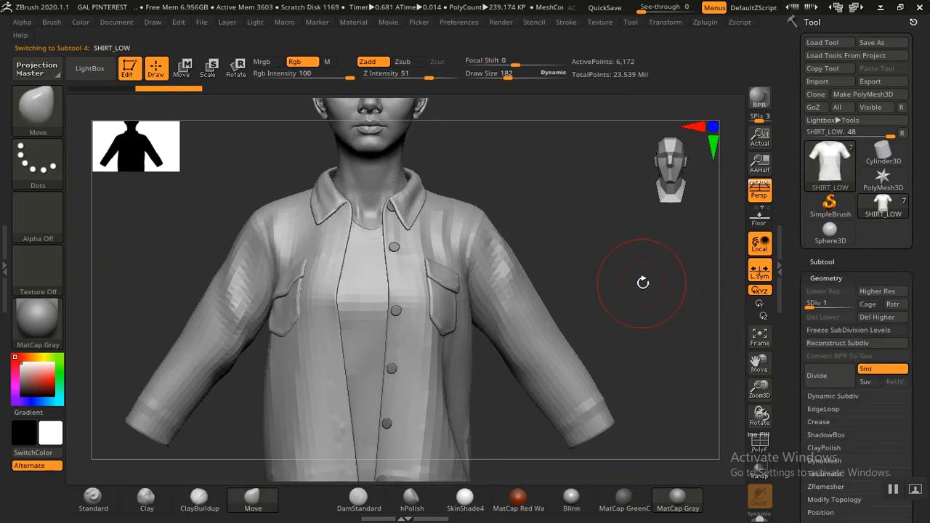
pyautogui.hotkey('ctrl', 'd')
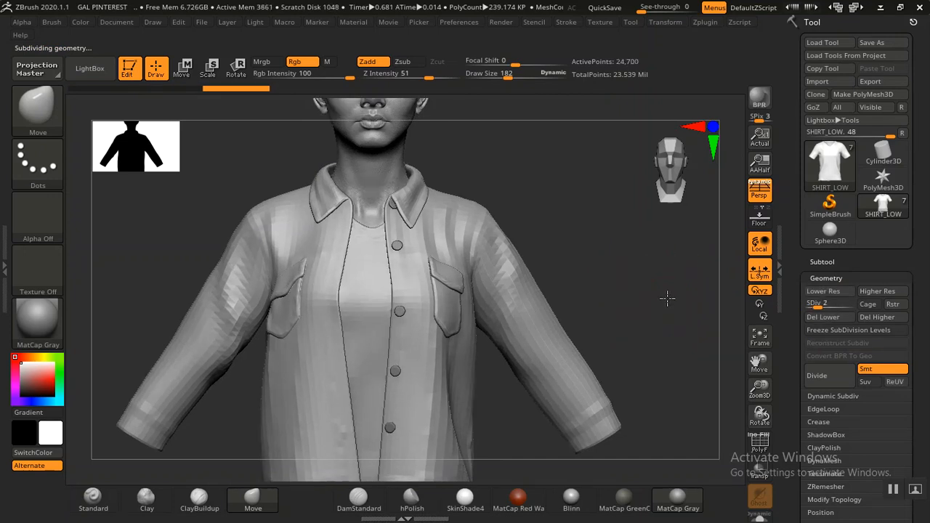
pyautogui.moveTo(649, 289); pyautogui.dragTo(611, 182)
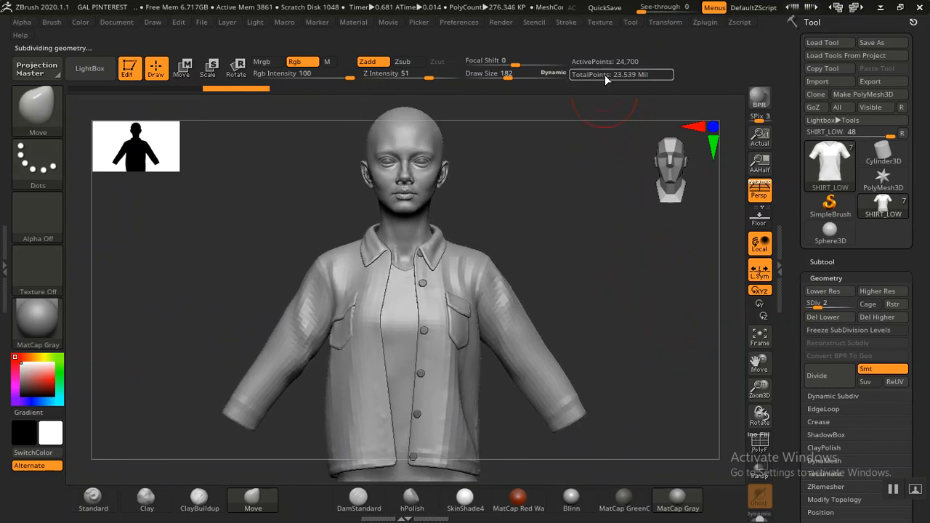
pyautogui.moveTo(574, 270); pyautogui.dragTo(607, 272)
pyautogui.hotkey('shift', 'd')
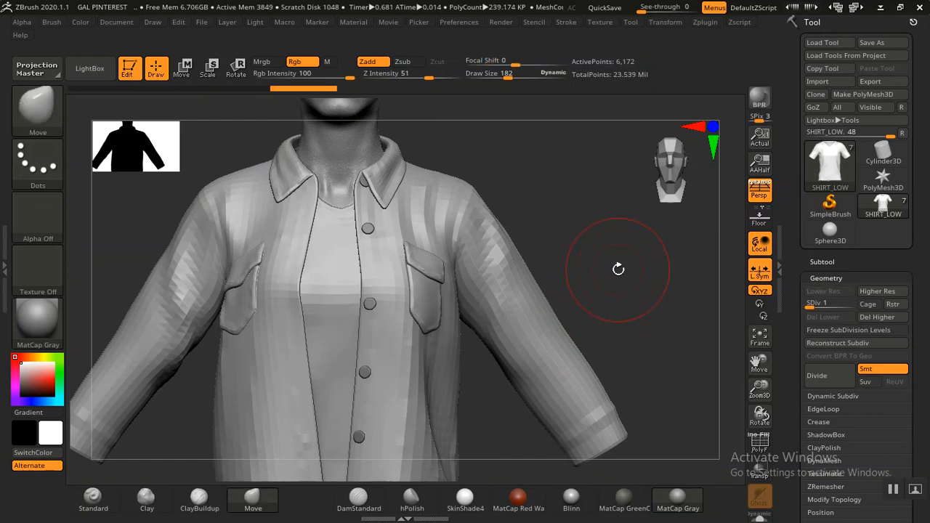
pyautogui.moveTo(791, 322); pyautogui.dragTo(810, 226)
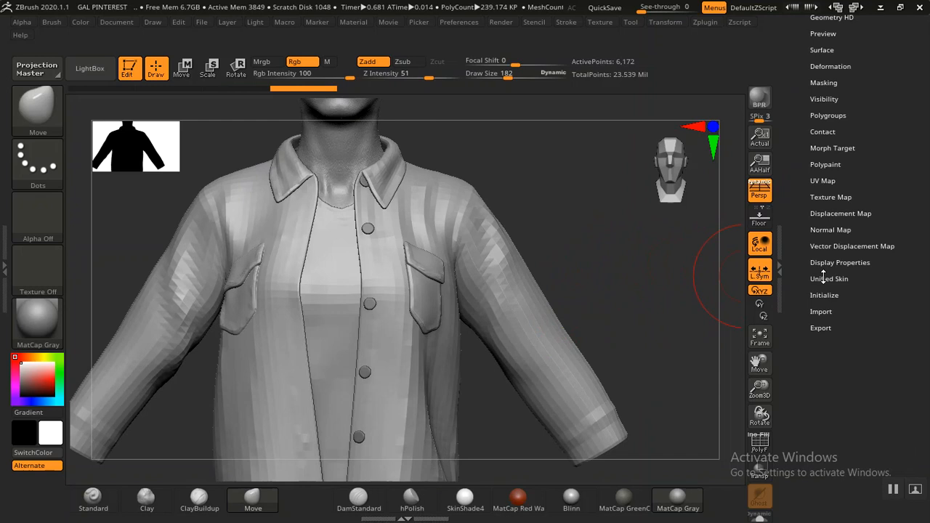
# Step: Export the shirt with Grp off as SHIRT_LOW.obj into ZEXPORT, then reframe the full head
pyautogui.click(820, 328)
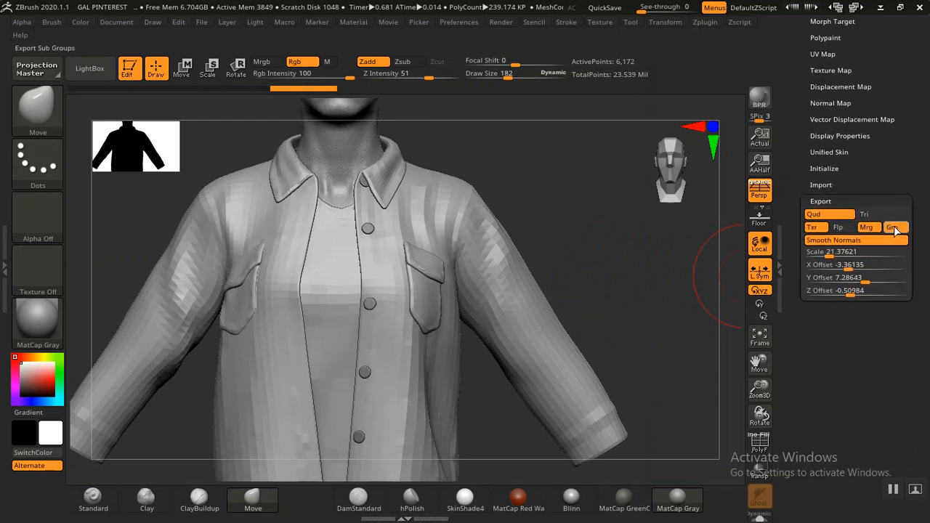
pyautogui.click(895, 230)
pyautogui.moveTo(916, 140); pyautogui.dragTo(915, 297)
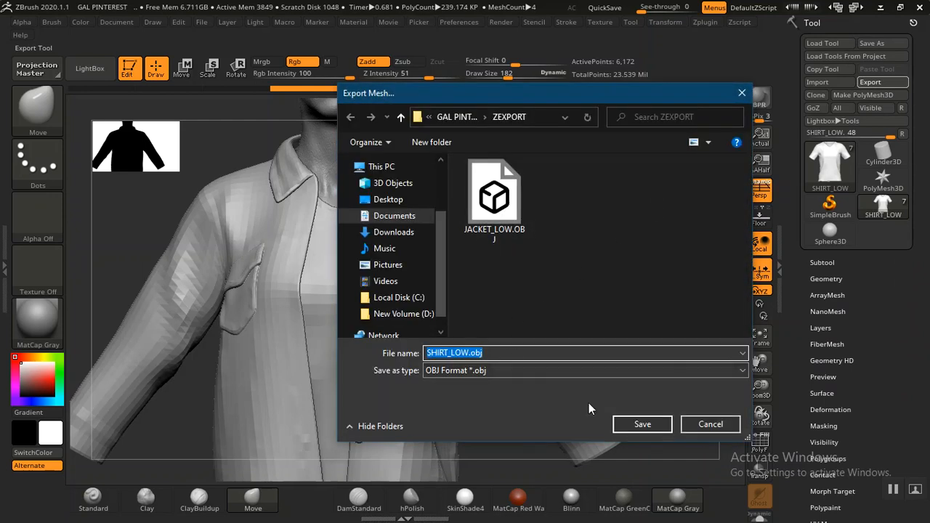
pyautogui.click(643, 424)
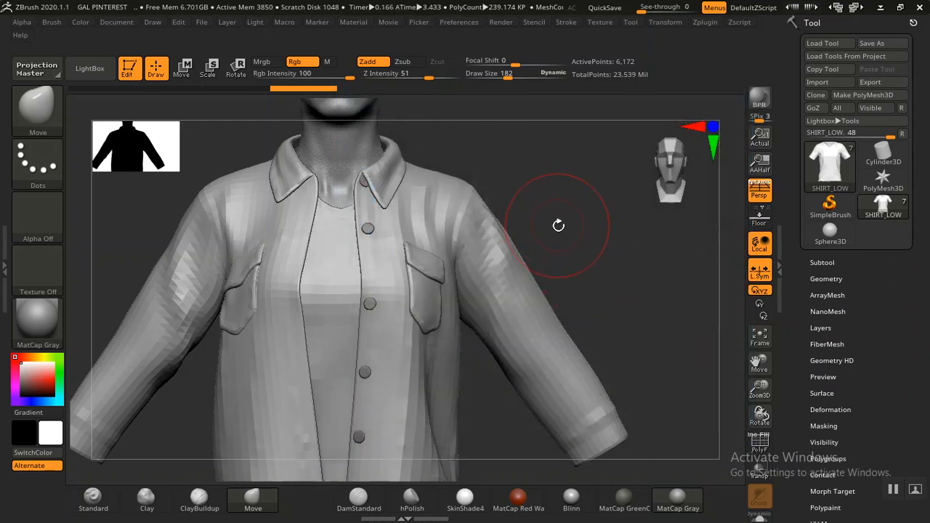
pyautogui.keyDown('alt'); pyautogui.moveTo(645, 269); pyautogui.dragTo(652, 334); pyautogui.keyUp('alt')
pyautogui.keyDown('alt'); pyautogui.moveTo(615, 249); pyautogui.dragTo(634, 321); pyautogui.keyUp('alt')
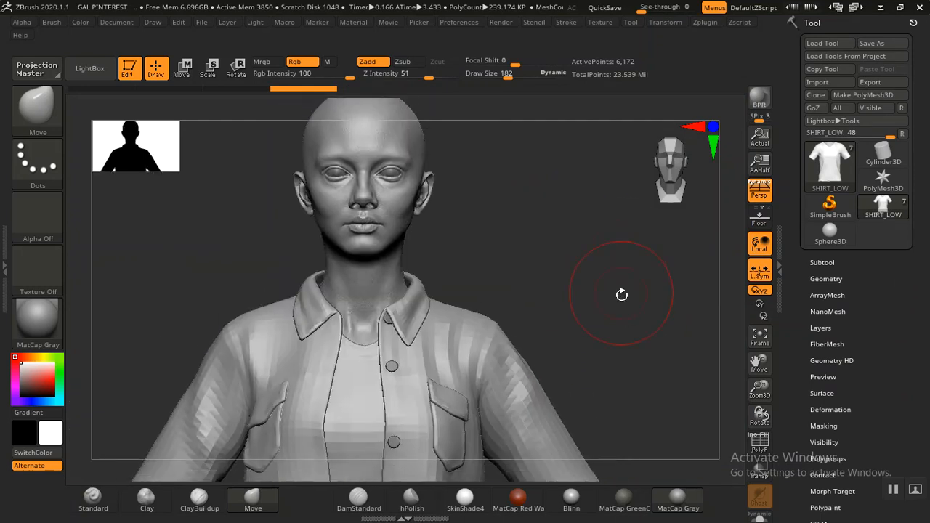
pyautogui.click(823, 262)
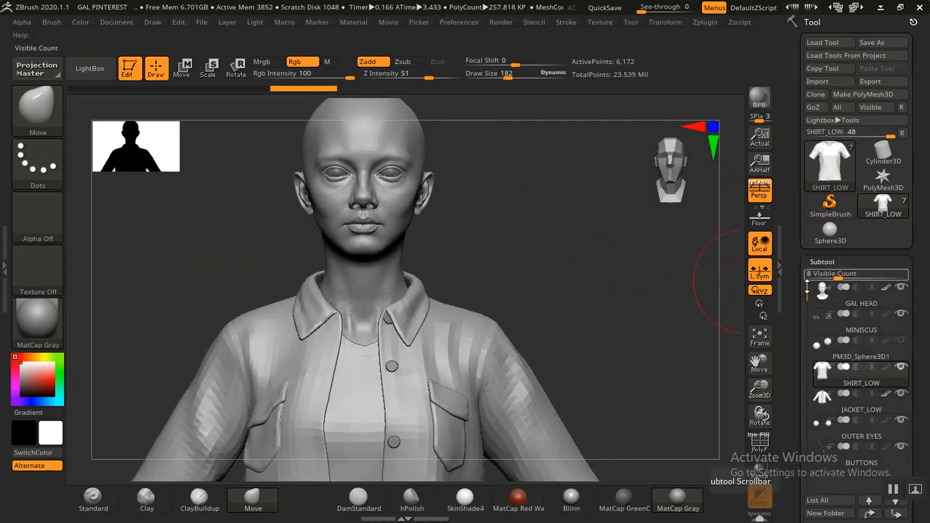
pyautogui.scroll(-3, 828, 290)
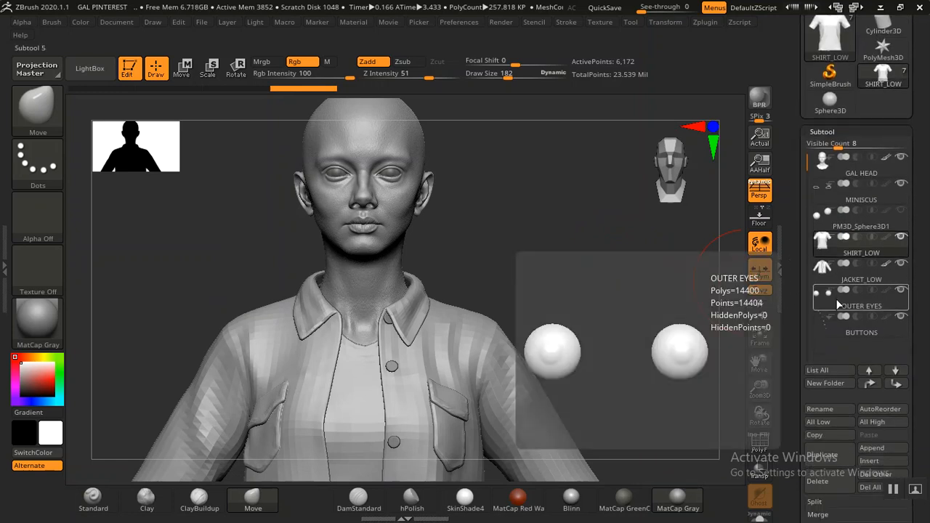
# Step: Make BUTTONS the active subtool
pyautogui.click(839, 334)
pyautogui.click(839, 334)
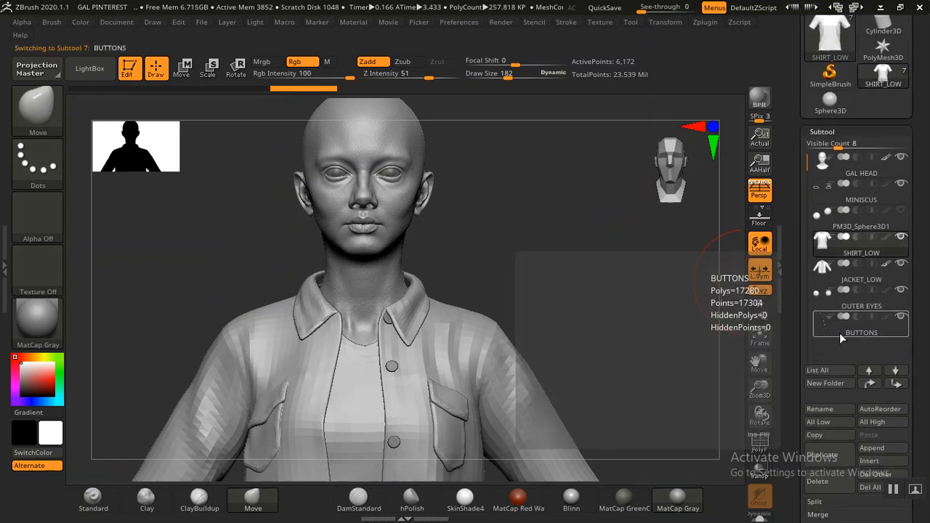
pyautogui.click(826, 134)
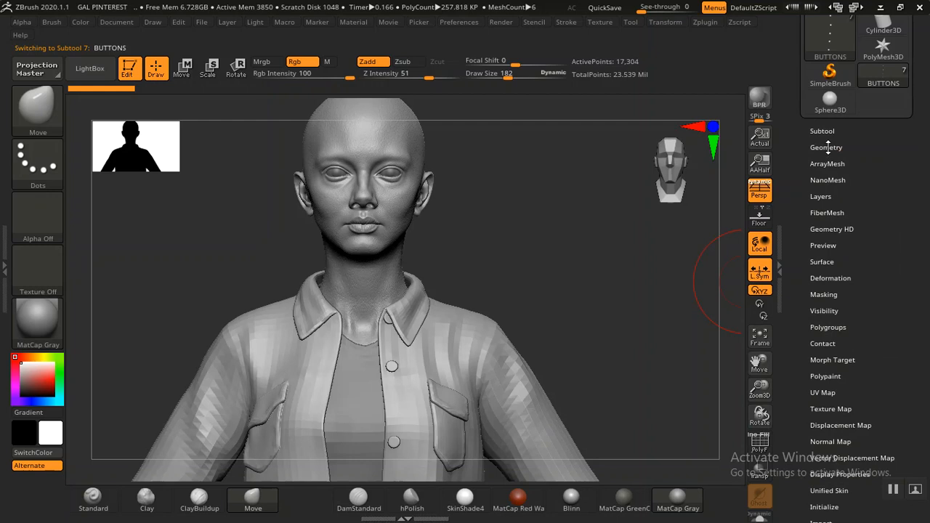
pyautogui.click(826, 147)
pyautogui.moveTo(797, 287); pyautogui.dragTo(797, 189)
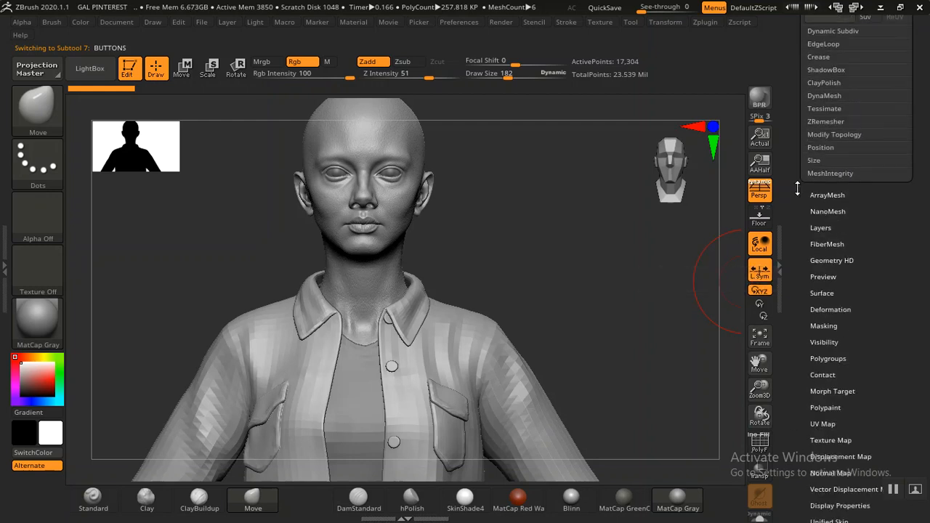
pyautogui.moveTo(789, 386); pyautogui.dragTo(794, 283)
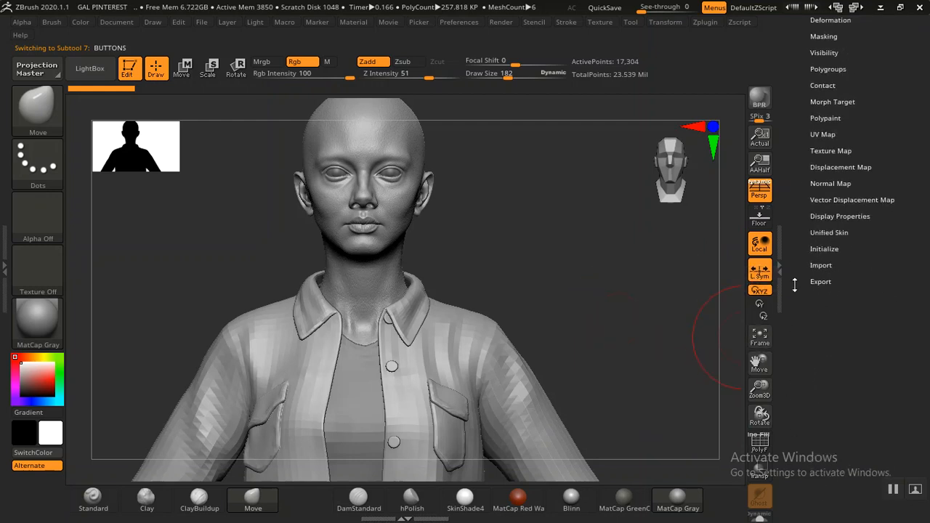
# Step: Save the buttons mesh as BUTTONS.obj in ZEXPORT, next to the shirt and jacket files
pyautogui.click(817, 282)
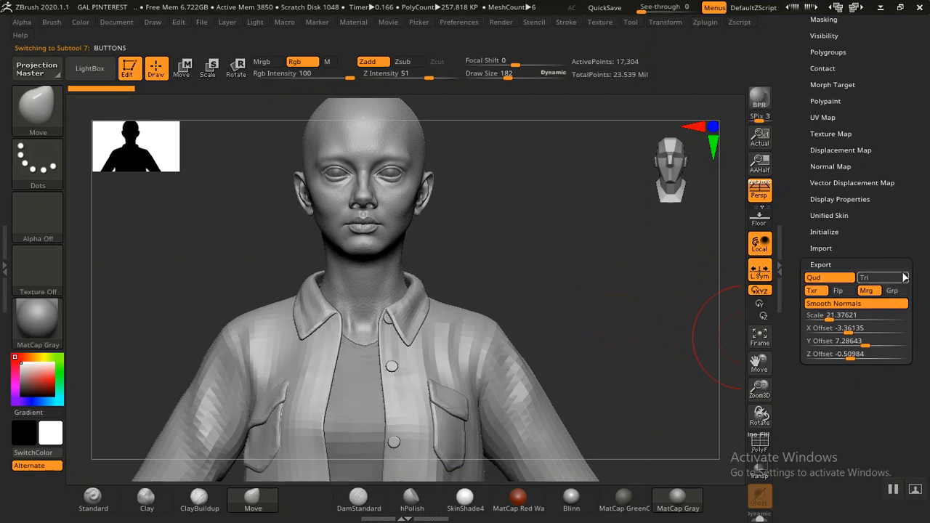
pyautogui.moveTo(901, 251); pyautogui.dragTo(887, 308)
pyautogui.click(870, 84)
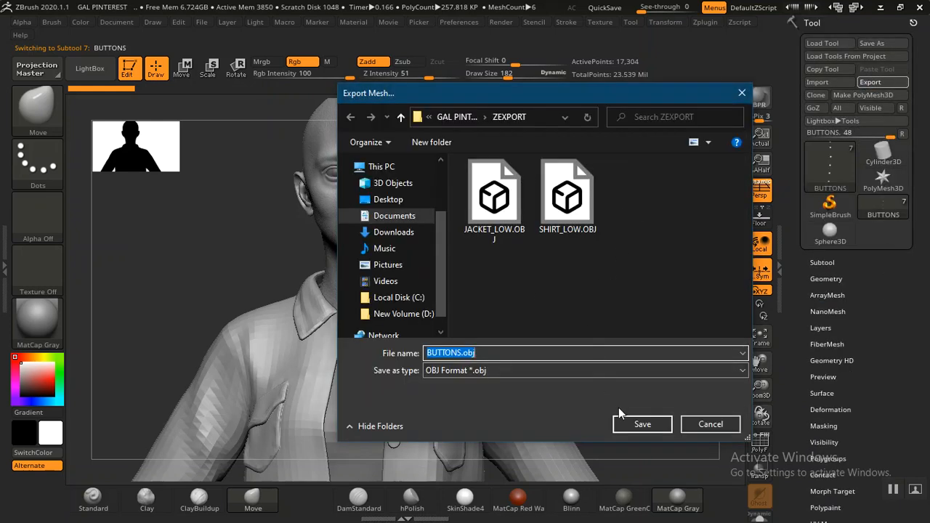
pyautogui.click(632, 424)
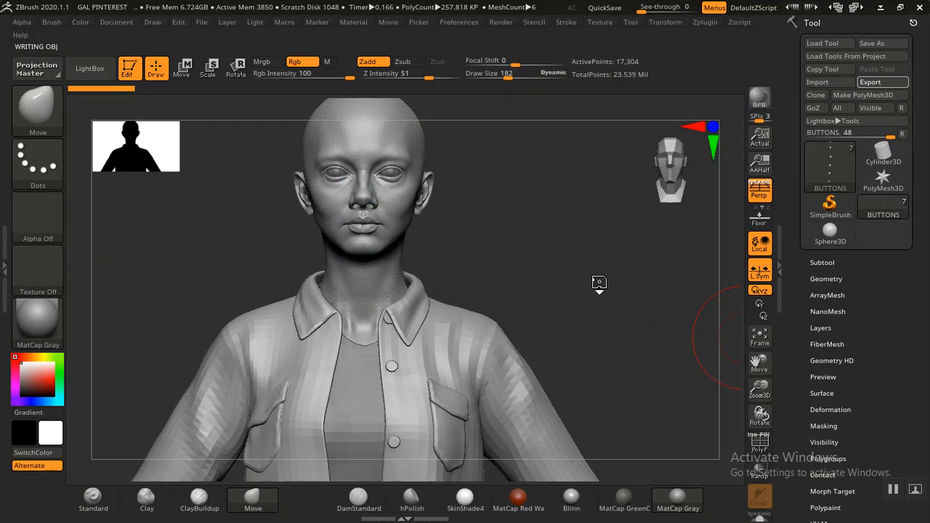
pyautogui.click(823, 263)
pyautogui.moveTo(796, 280); pyautogui.dragTo(793, 234)
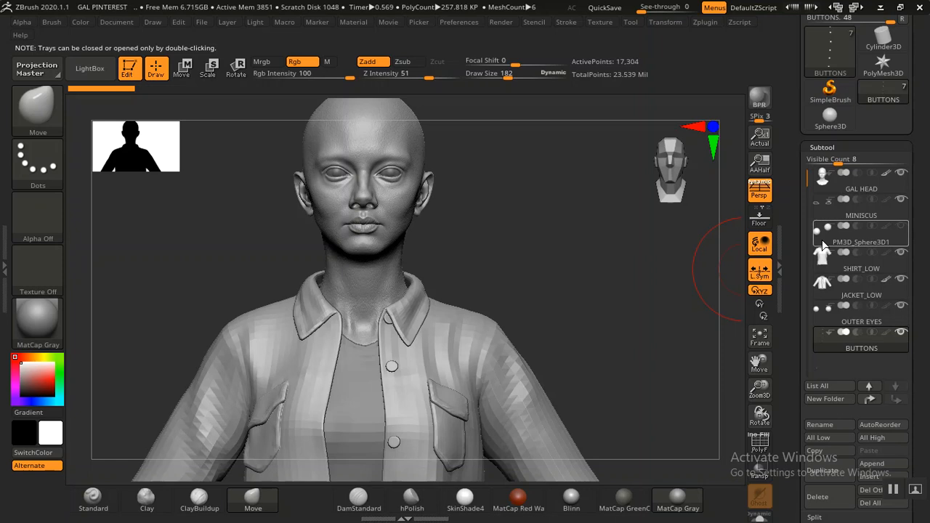
# Step: Select OUTER EYES and lower it to subdivision level 2
pyautogui.click(860, 327)
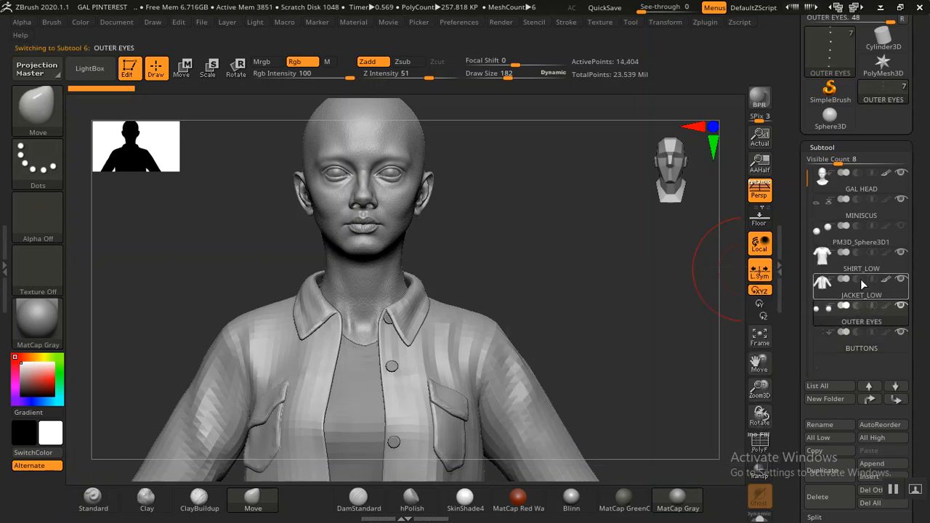
pyautogui.click(822, 147)
pyautogui.click(826, 163)
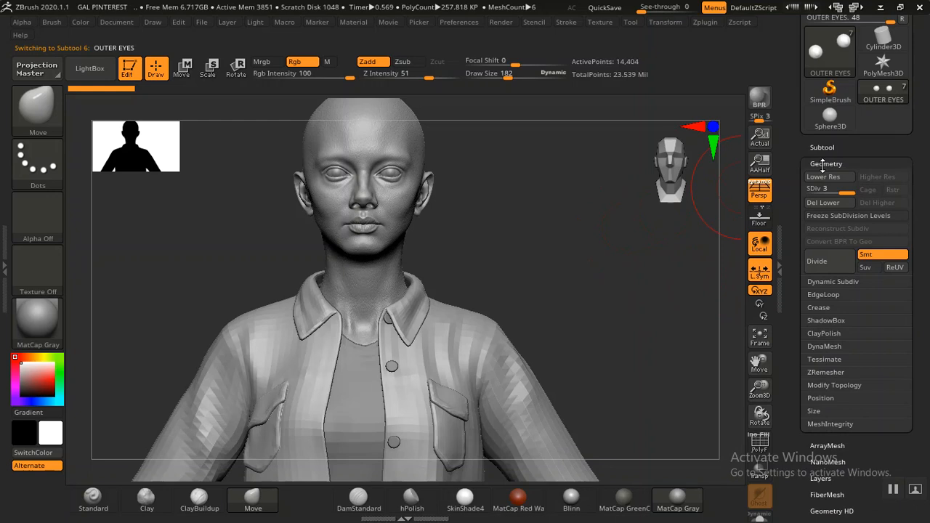
pyautogui.click(827, 191)
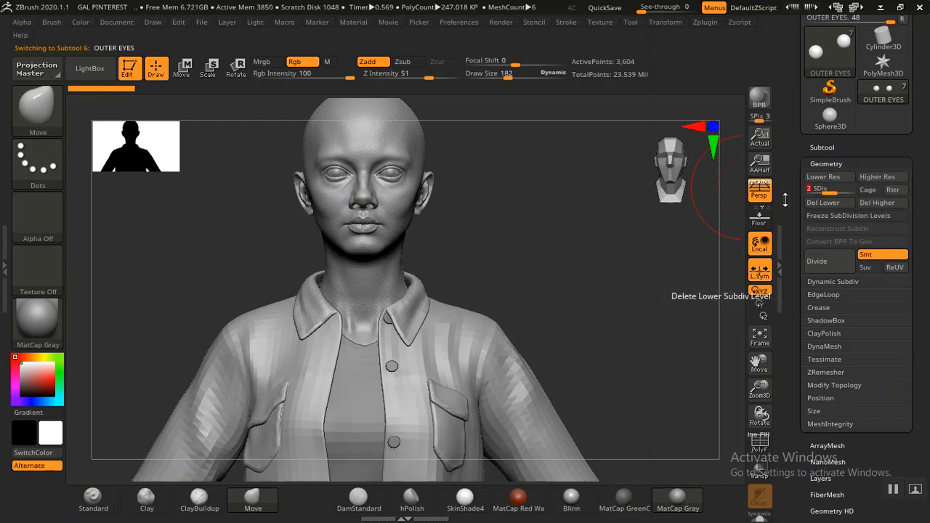
pyautogui.moveTo(787, 237); pyautogui.dragTo(792, 53)
# Step: Save the outer eyes as OUTER EYES.obj in the ZEXPORT folder
pyautogui.click(819, 367)
pyautogui.moveTo(797, 312); pyautogui.dragTo(797, 372)
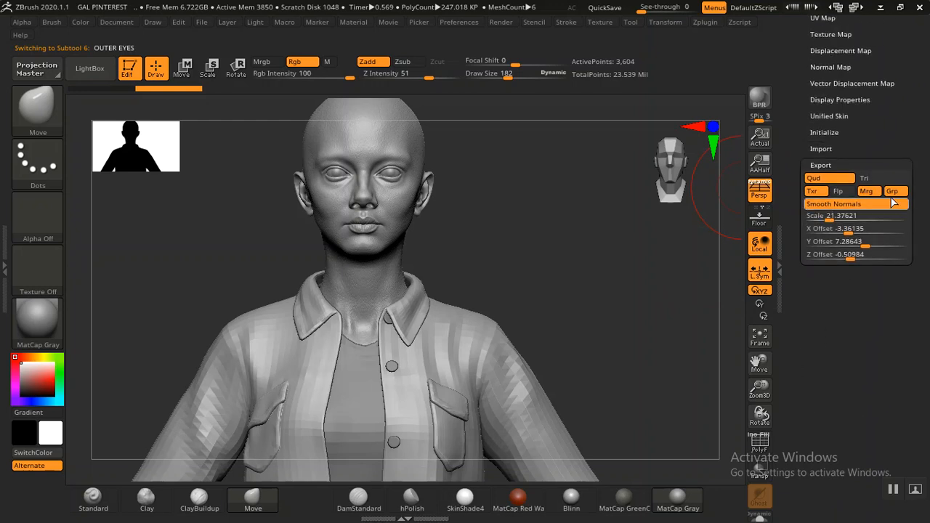
pyautogui.moveTo(896, 145); pyautogui.dragTo(896, 306)
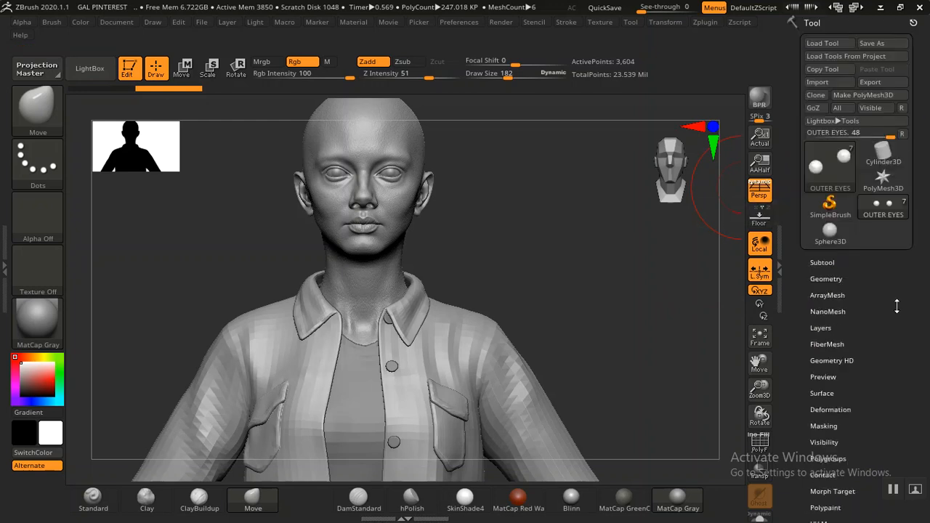
pyautogui.click(878, 85)
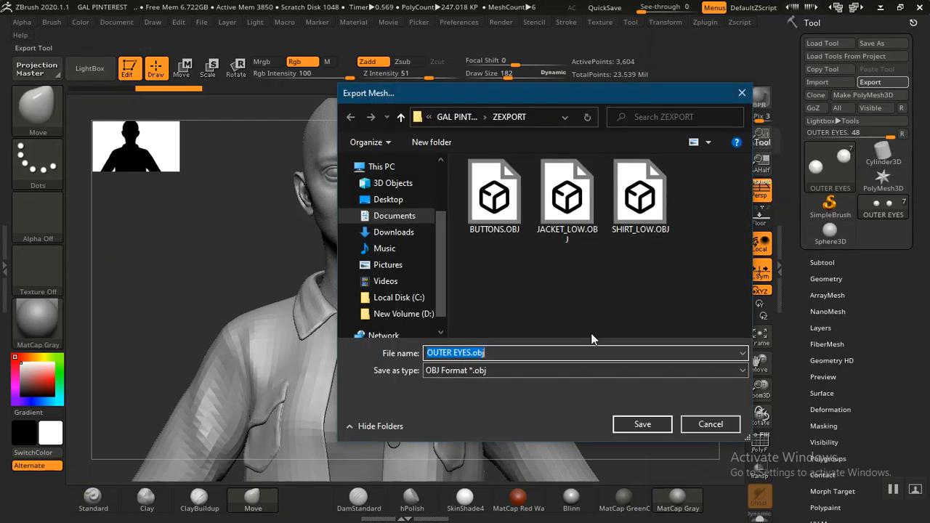
pyautogui.click(640, 424)
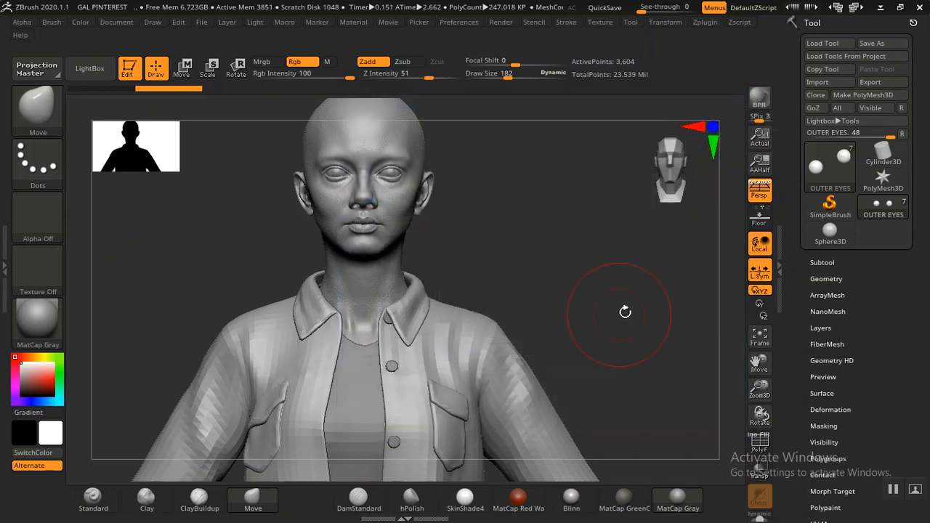
pyautogui.click(821, 262)
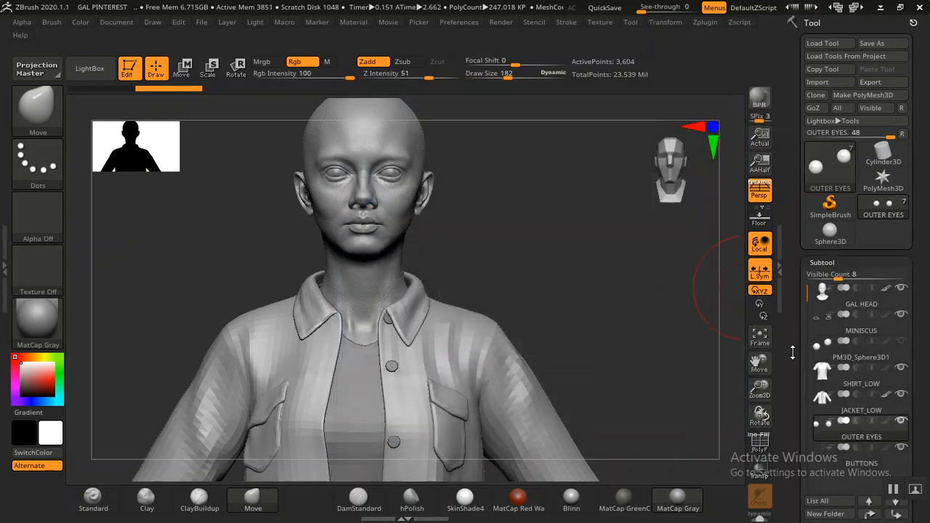
# Step: Select GAL HEAD and drop it to its lowest subdivision level
pyautogui.click(848, 295)
pyautogui.click(823, 257)
pyautogui.click(826, 274)
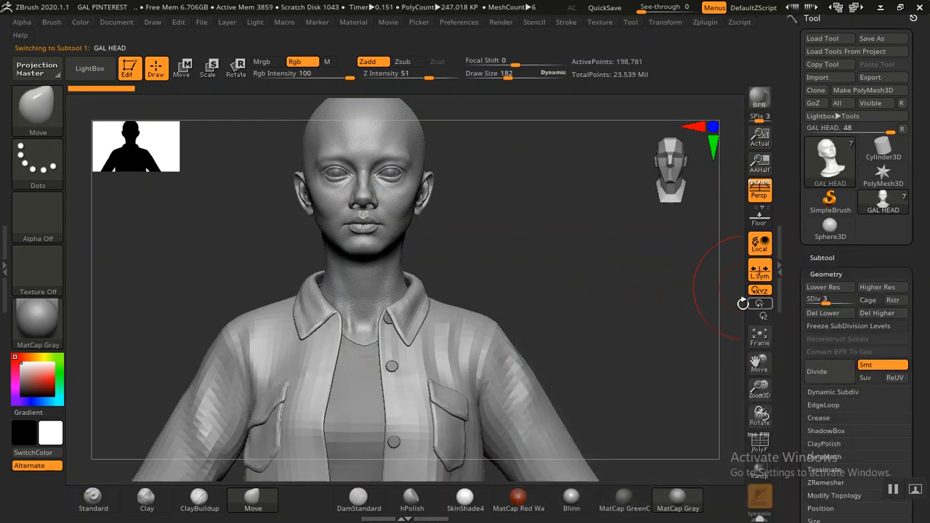
pyautogui.hotkey('shift', 'd')
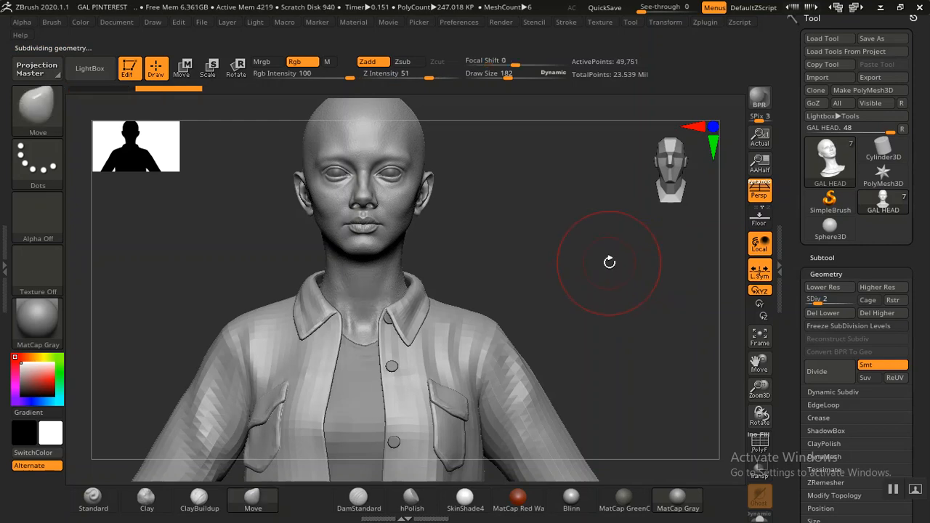
pyautogui.moveTo(612, 266)
pyautogui.mouseDown()
pyautogui.moveTo(620, 279)
pyautogui.moveTo(590, 270)
pyautogui.moveTo(602, 293)
pyautogui.moveTo(666, 279)
pyautogui.mouseUp()
pyautogui.hotkey('shift', 'd')
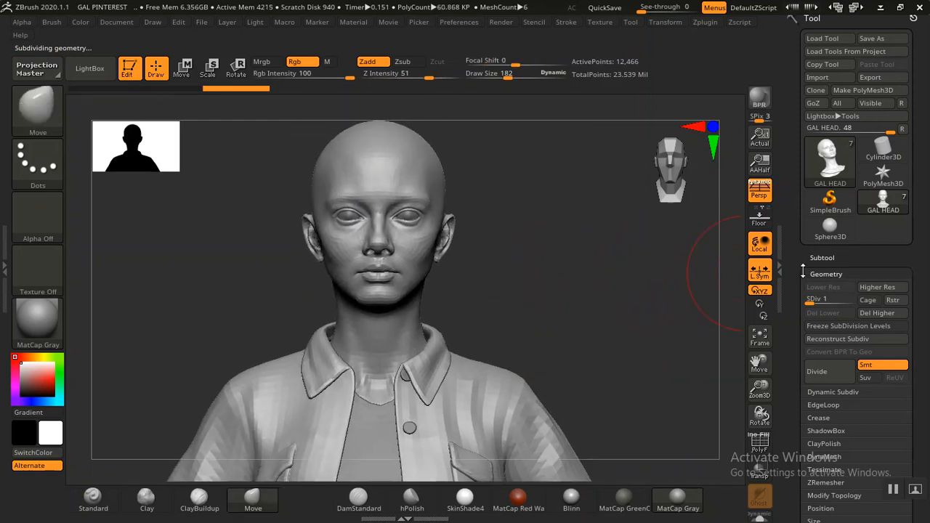
# Step: Export the head as GAL HEAD.obj into the ZEXPORT folder
pyautogui.click(817, 274)
pyautogui.scroll(-5, 821, 305)
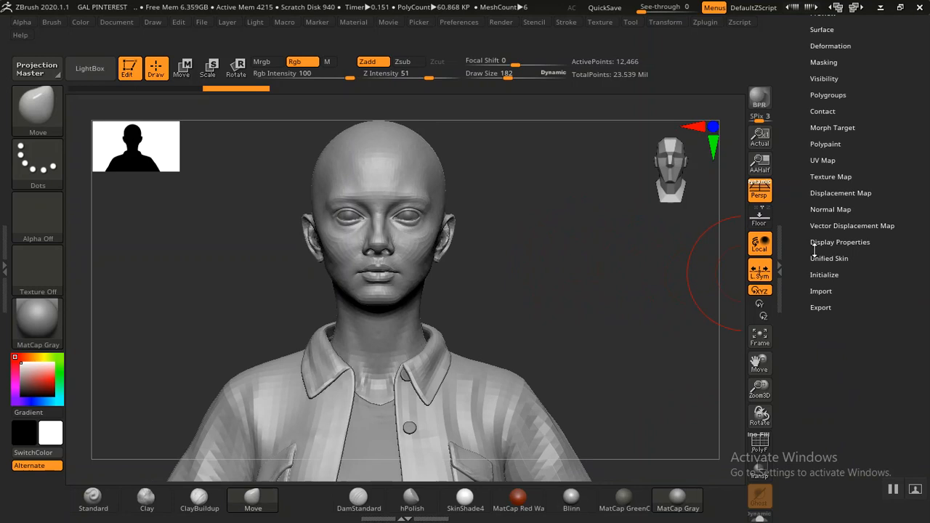
pyautogui.click(821, 308)
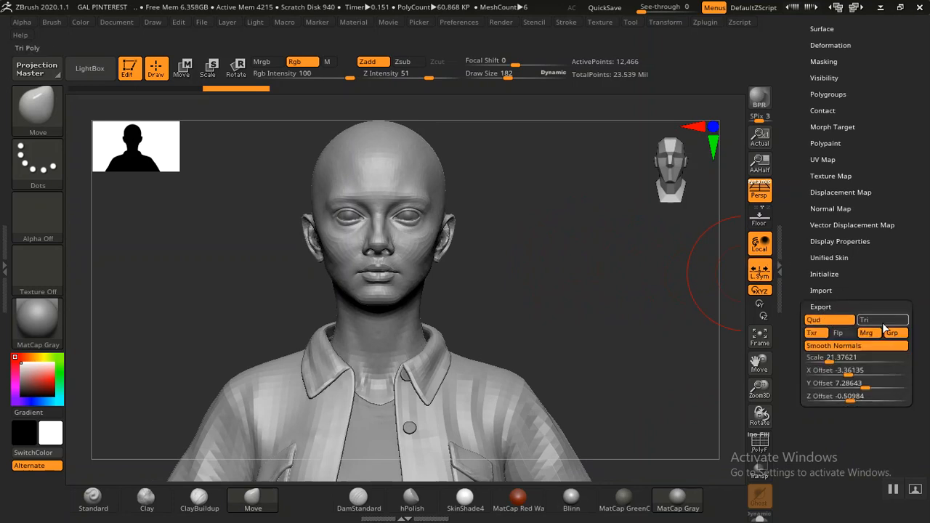
pyautogui.scroll(5, 900, 349)
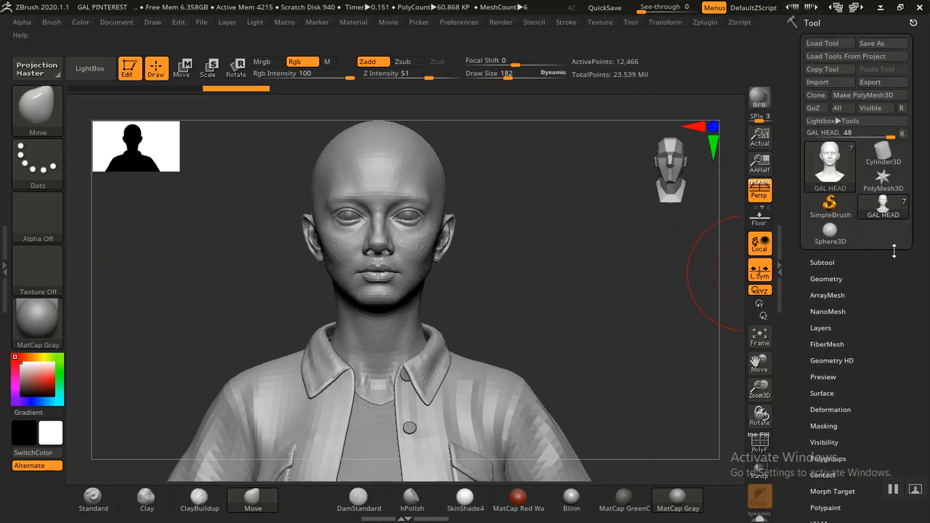
pyautogui.click(877, 83)
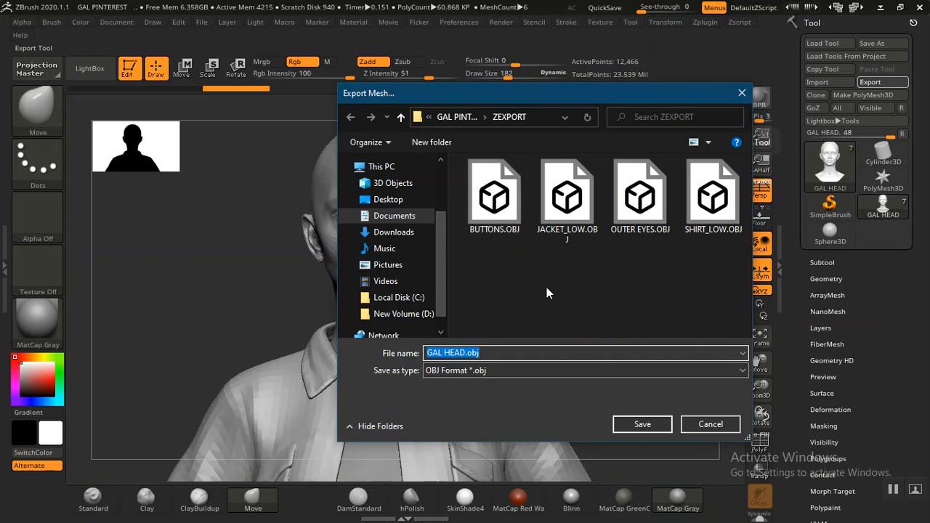
pyautogui.click(636, 428)
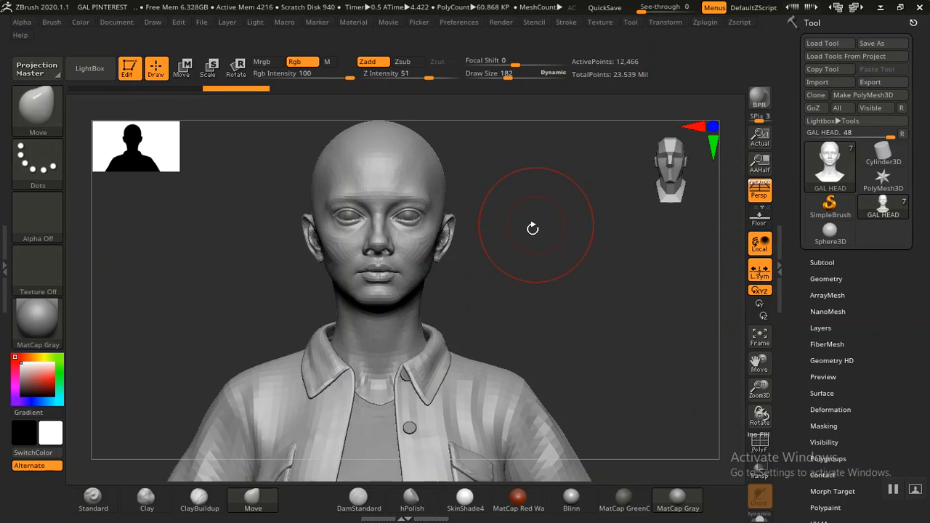
# Step: Minimize ZBrush and bring up the open Maya scene GAL PINTEREST.mb
pyautogui.moveTo(557, 280); pyautogui.dragTo(564, 277)
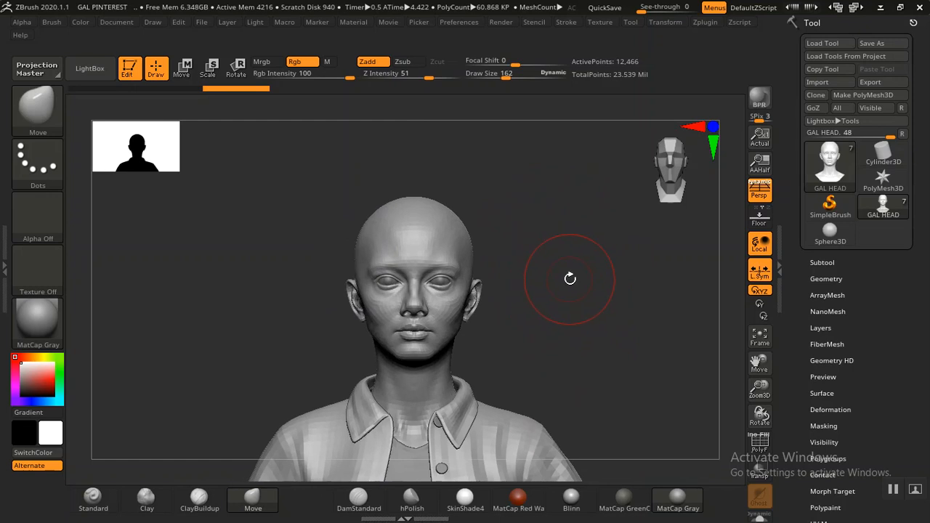
pyautogui.keyDown('alt'); pyautogui.moveTo(568, 332); pyautogui.dragTo(581, 270); pyautogui.keyUp('alt')
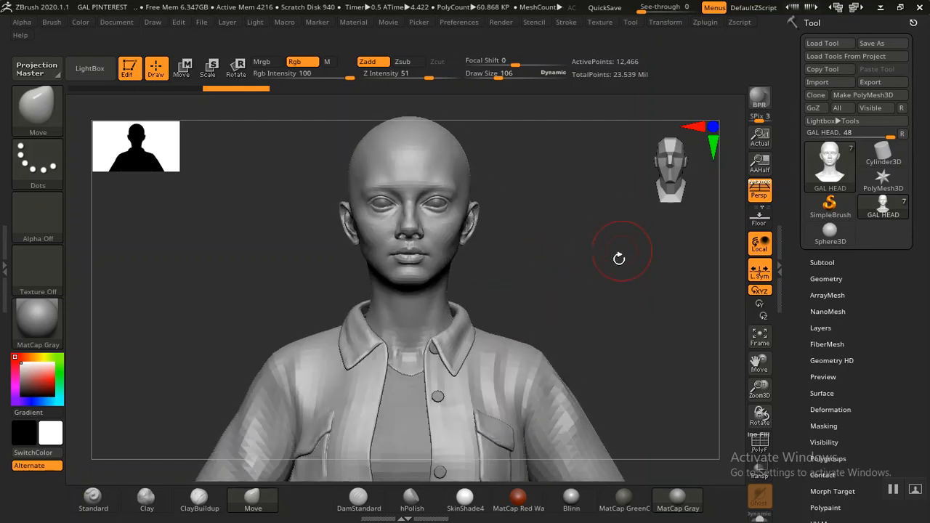
pyautogui.click(881, 7)
pyautogui.click(240, 513)
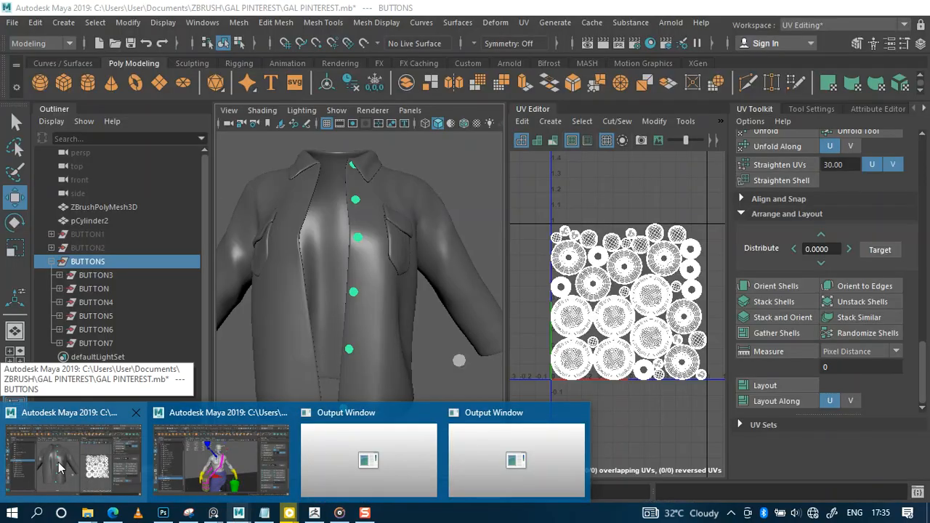
# Step: Bring the Maya jacket scene to the front
pyautogui.click(60, 465)
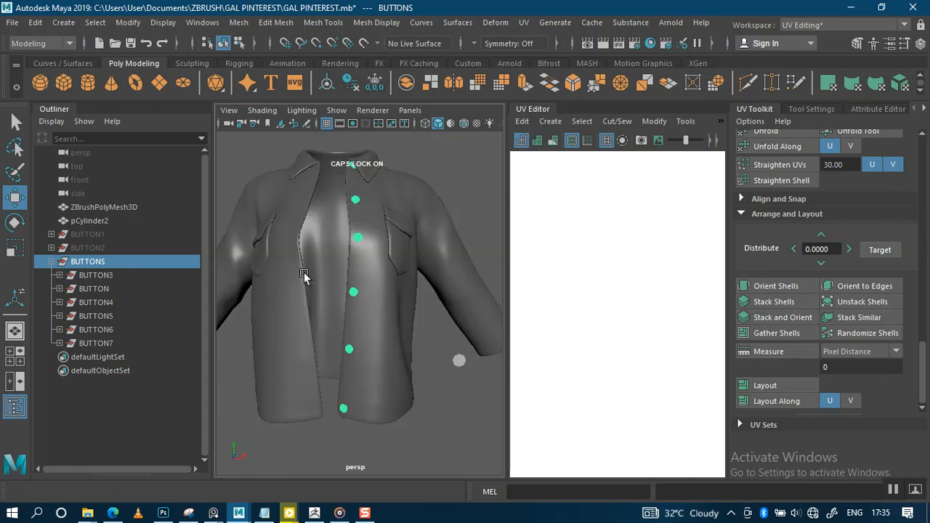
pyautogui.scroll(-4, 322, 269)
pyautogui.scroll(4, 368, 282)
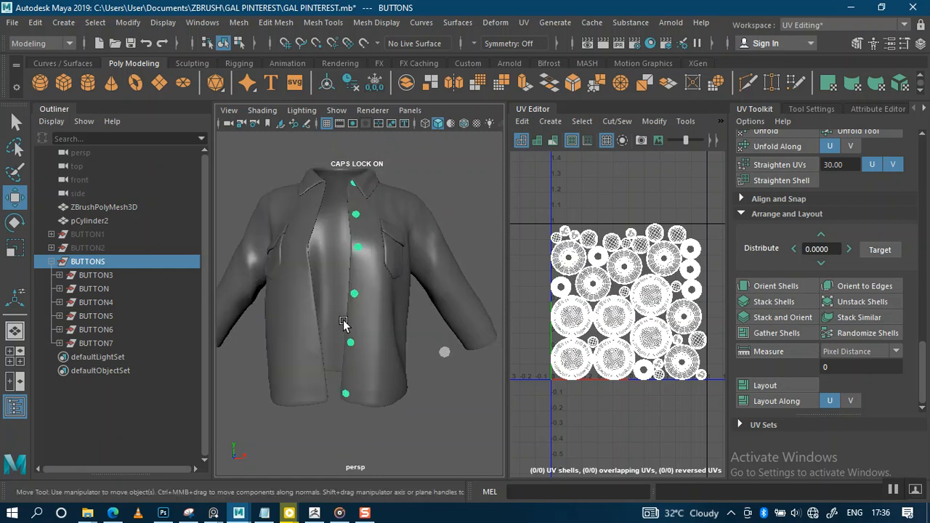
# Step: Switch the workspace to Modeling - Standard and hide the surrounding panels
pyautogui.click(819, 26)
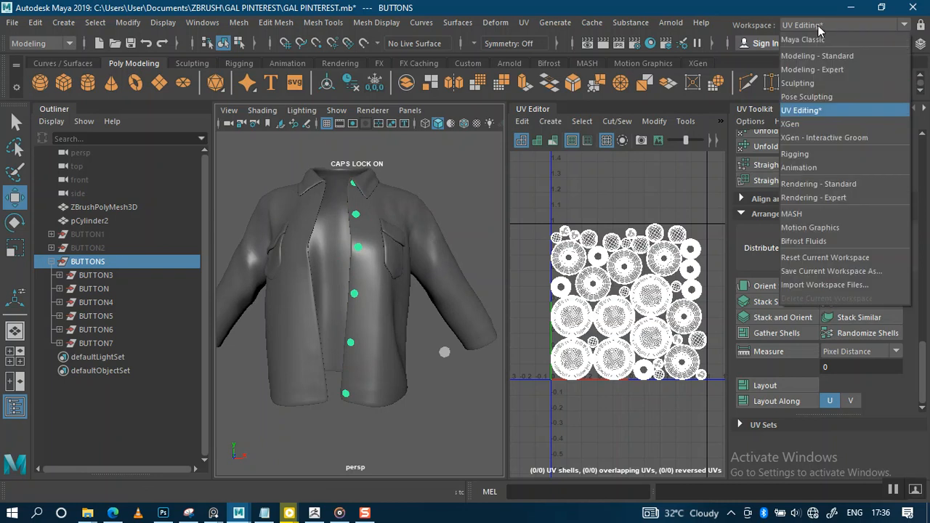
pyautogui.click(814, 39)
pyautogui.click(817, 28)
pyautogui.click(816, 53)
pyautogui.click(813, 30)
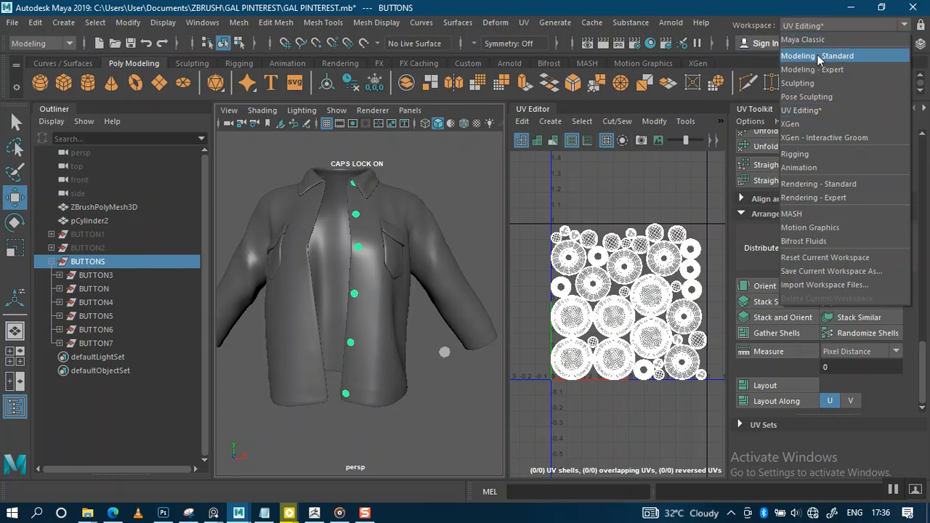
pyautogui.click(817, 53)
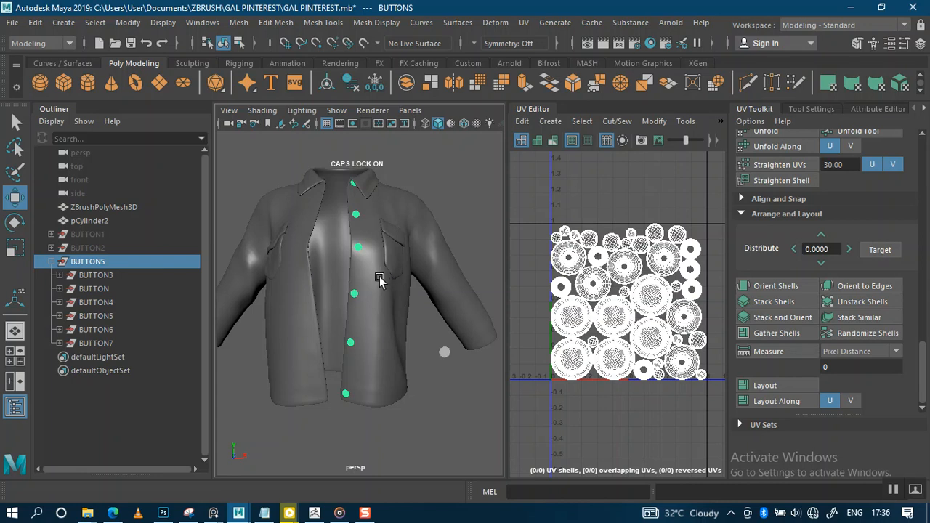
pyautogui.hotkey('ctrl', 'space')
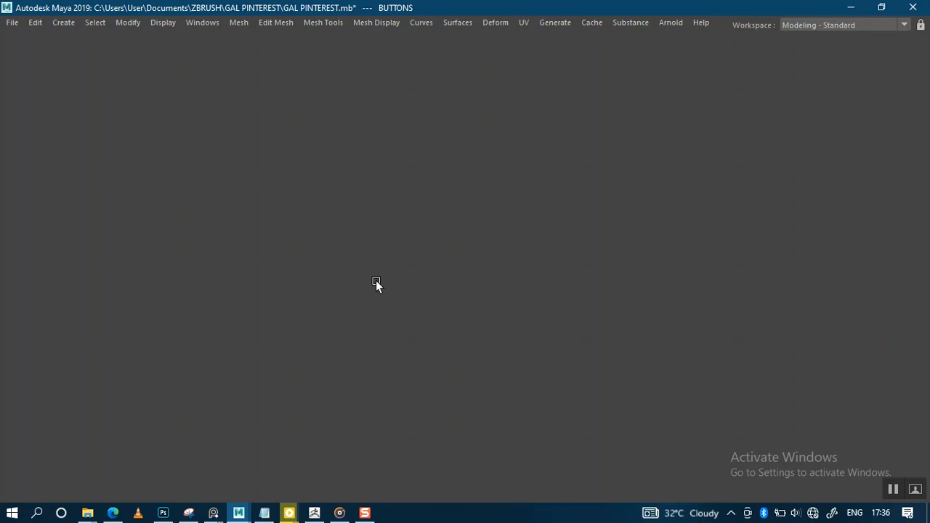
# Step: Restore the interface panels, collapse the BUTTONS group in the Outliner, and select the jacket mesh
pyautogui.hotkey('ctrl', 'space')
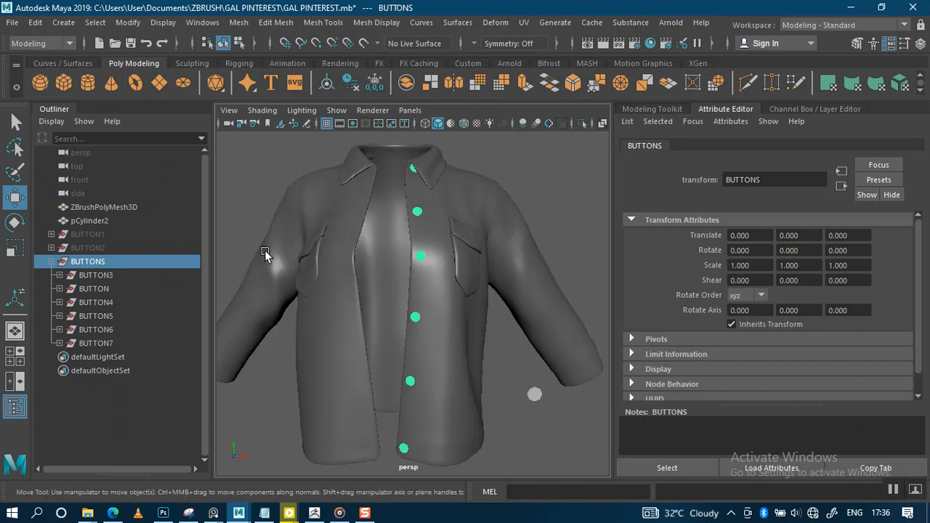
pyautogui.click(52, 262)
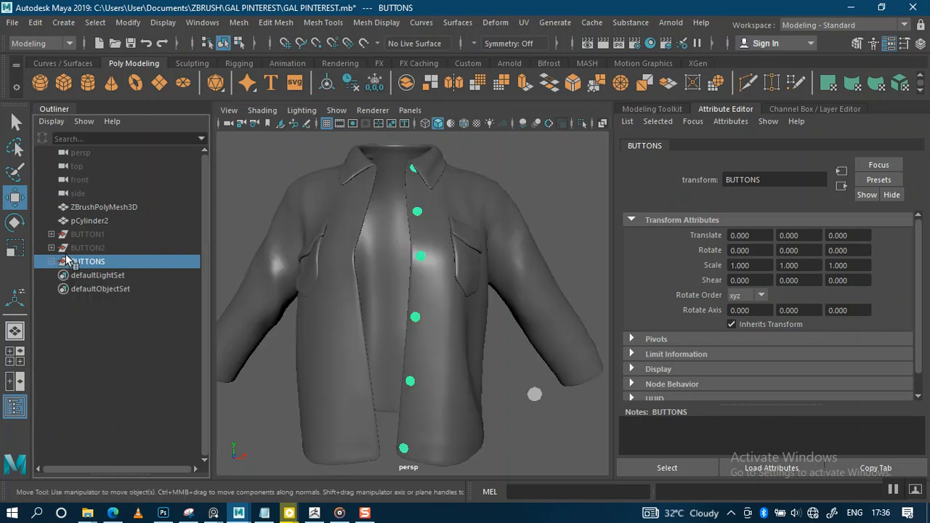
pyautogui.click(100, 208)
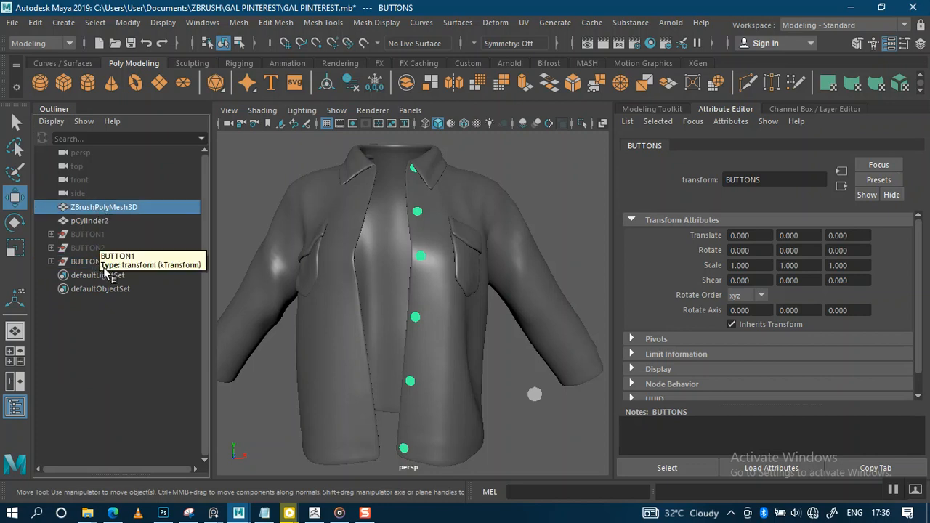
pyautogui.keyDown('shift'); pyautogui.click(98, 263); pyautogui.keyUp('shift')
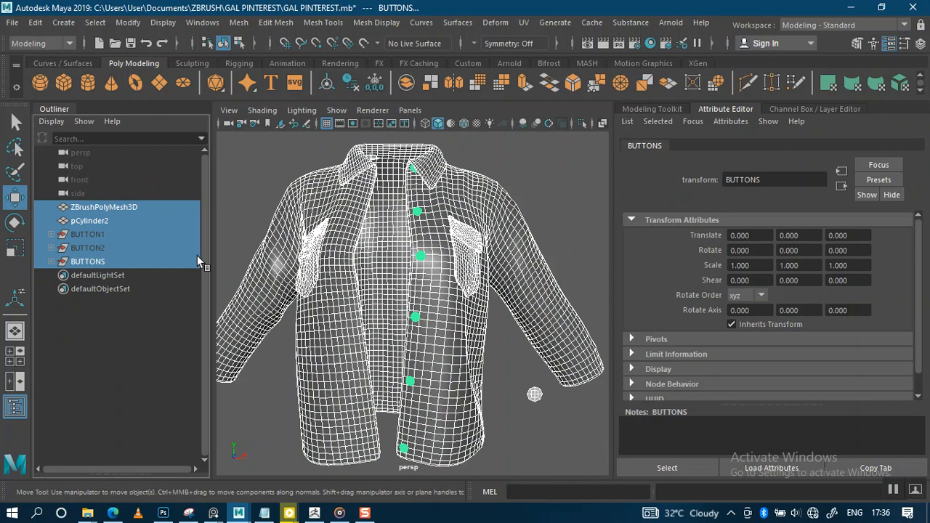
pyautogui.click(258, 181)
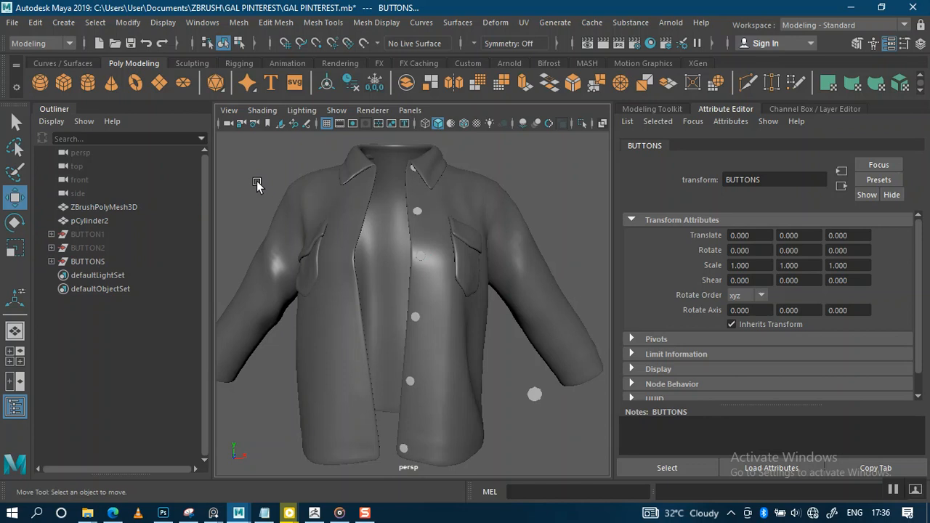
pyautogui.click(331, 221)
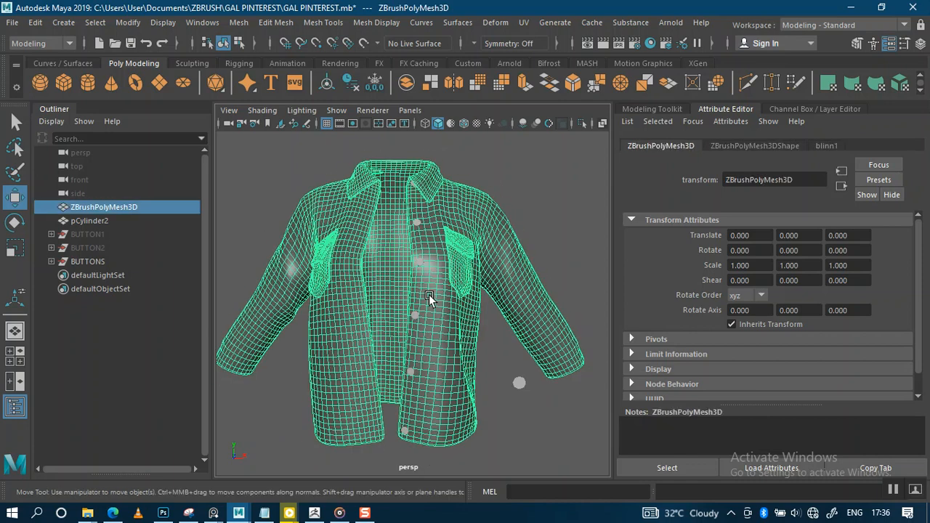
# Step: Delete the jacket mesh, group pCylinder2 through BUTTONS as 'buttons', and hide that group
pyautogui.scroll(2, 432, 299)
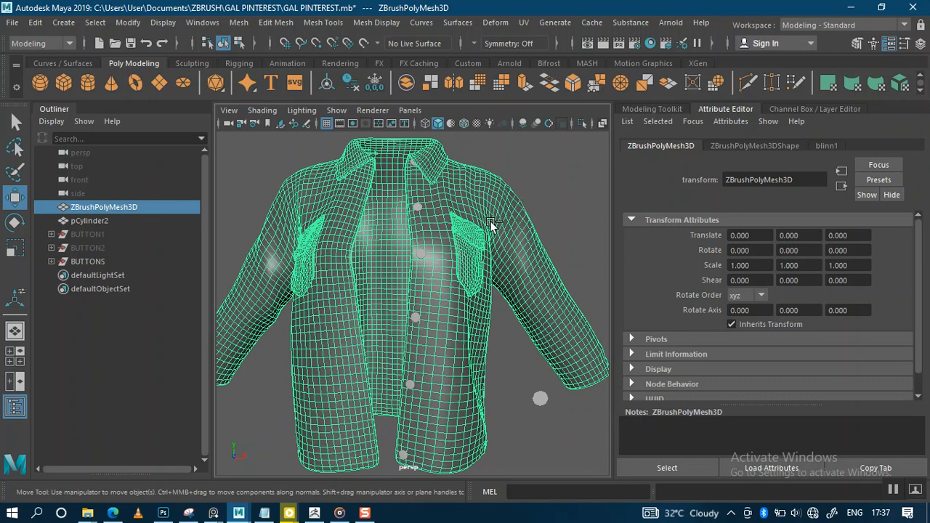
pyautogui.press('Delete')
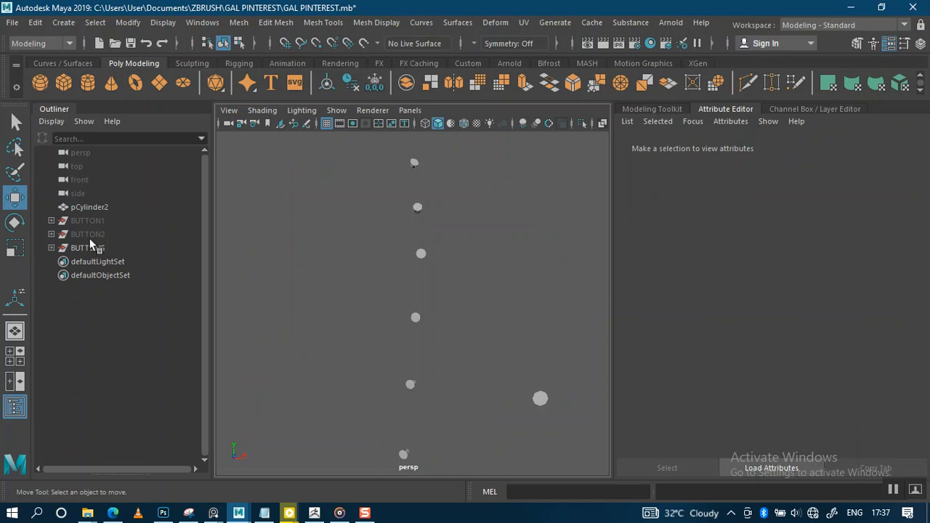
pyautogui.click(81, 207)
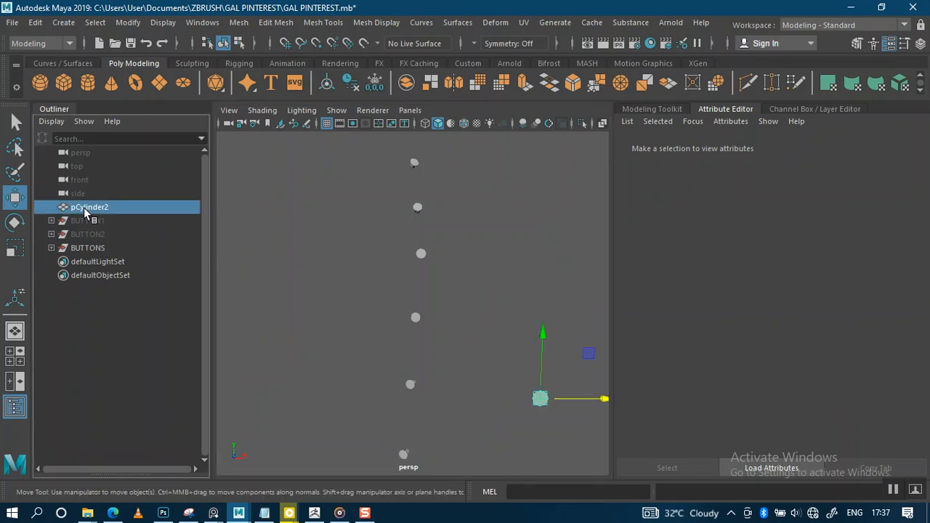
pyautogui.keyDown('shift'); pyautogui.click(92, 249); pyautogui.keyUp('shift')
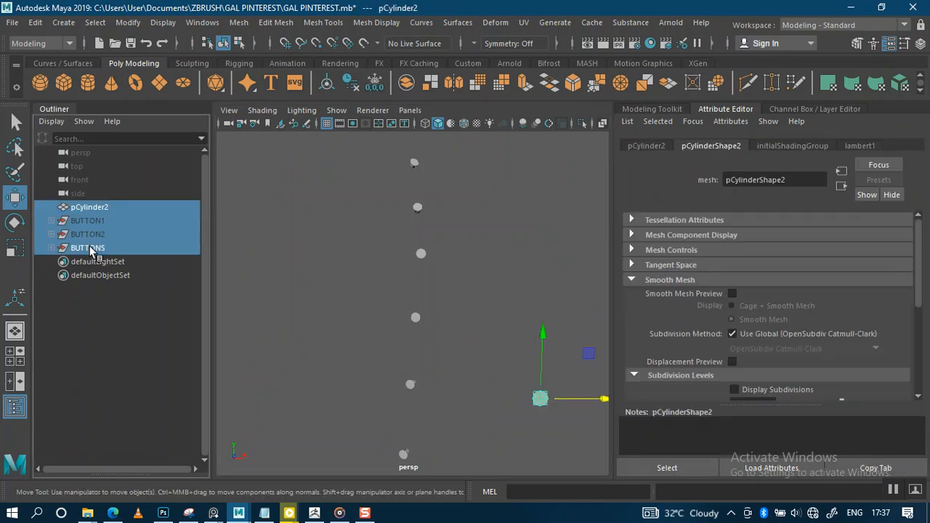
pyautogui.hotkey('ctrl', 'g')
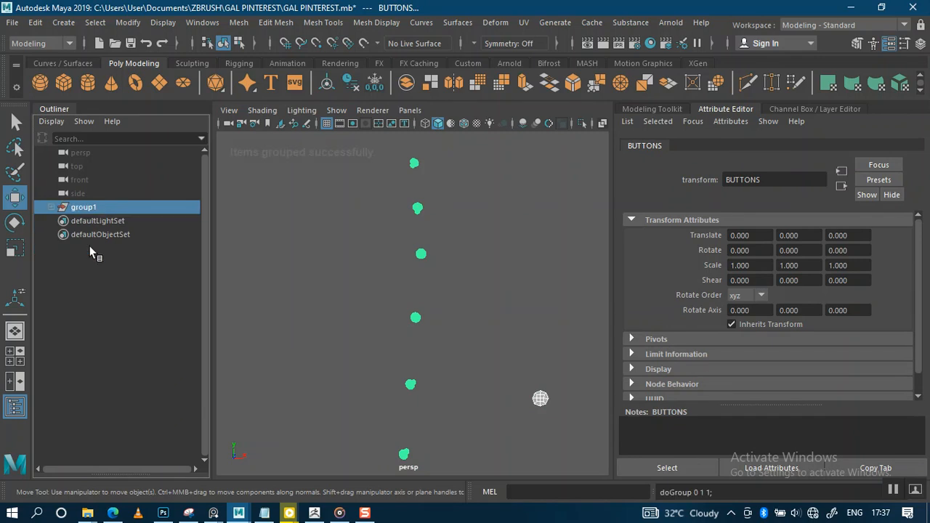
pyautogui.doubleClick(89, 208)
pyautogui.write('buttons')
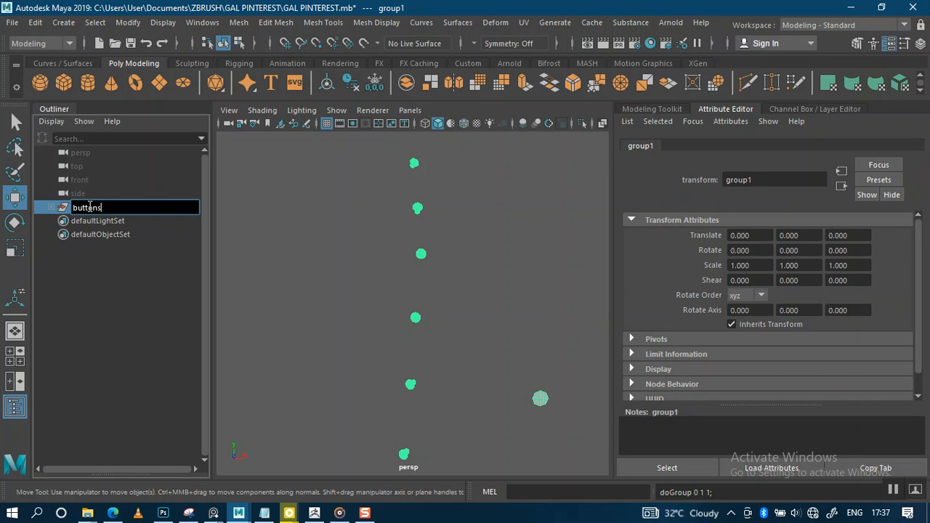
pyautogui.press('Return')
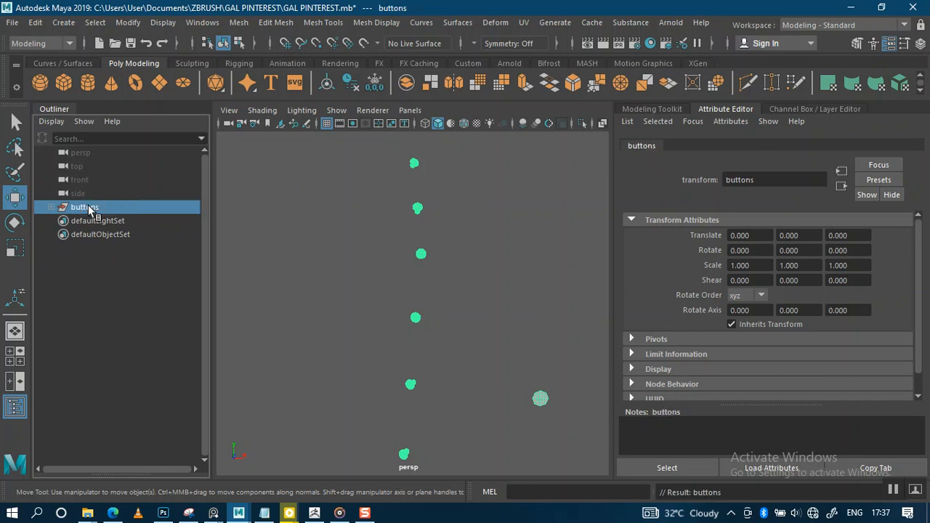
pyautogui.hotkey('ctrl', 'h')
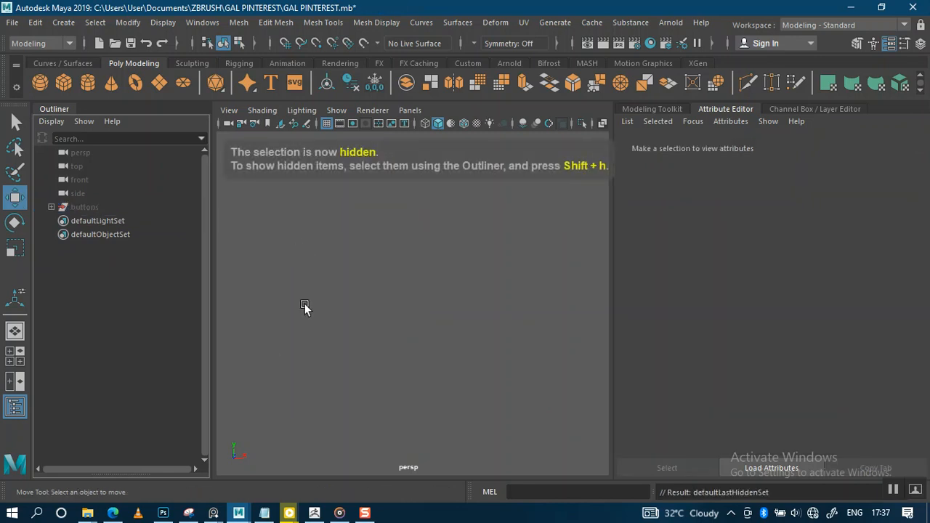
# Step: Open the ZEXPORT folder inside the GAL PINTEREST project folder
pyautogui.moveTo(88, 513)
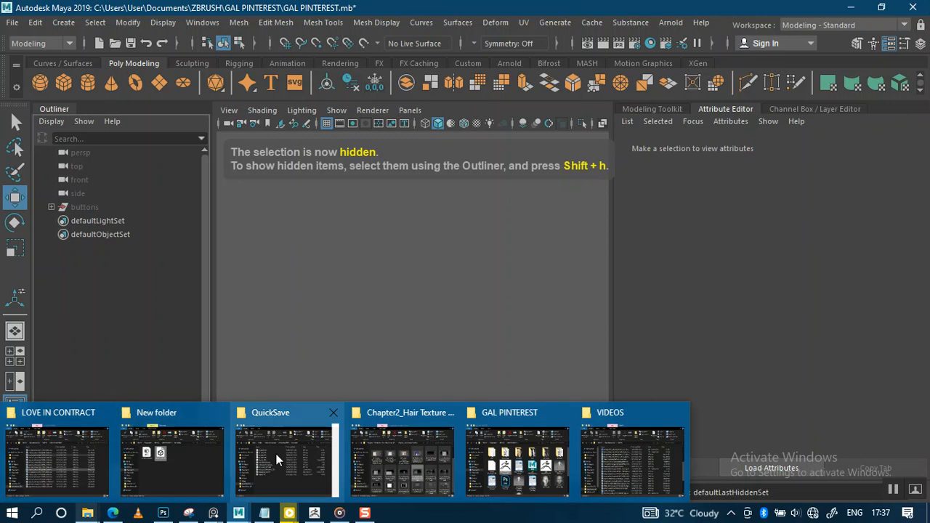
pyautogui.moveTo(276, 459)
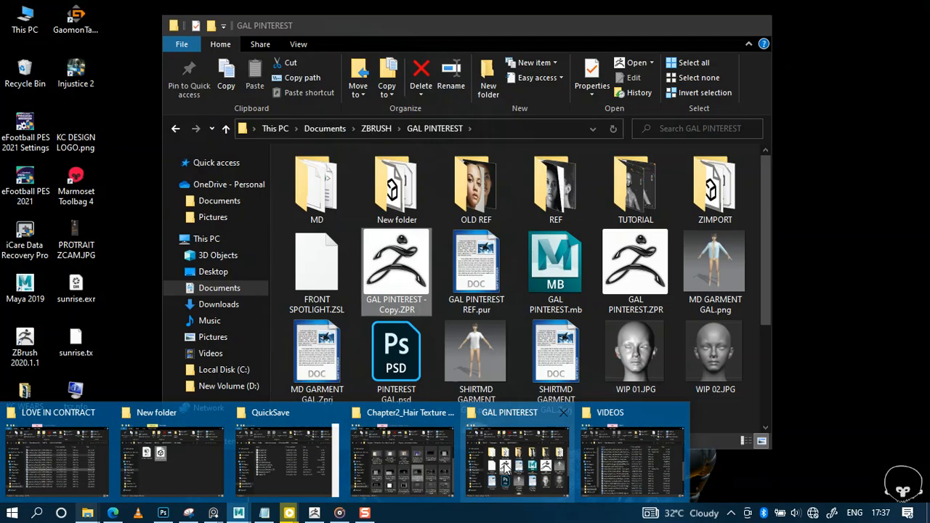
pyautogui.click(517, 457)
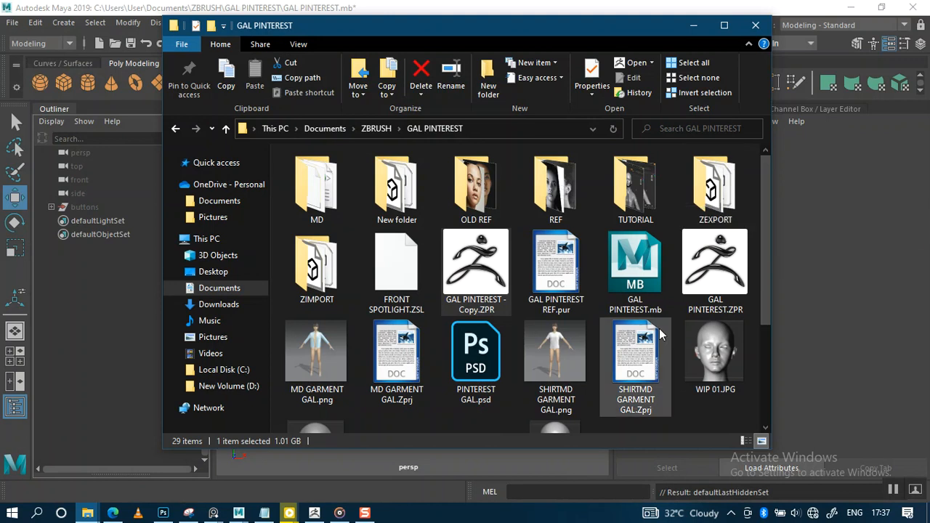
pyautogui.doubleClick(728, 195)
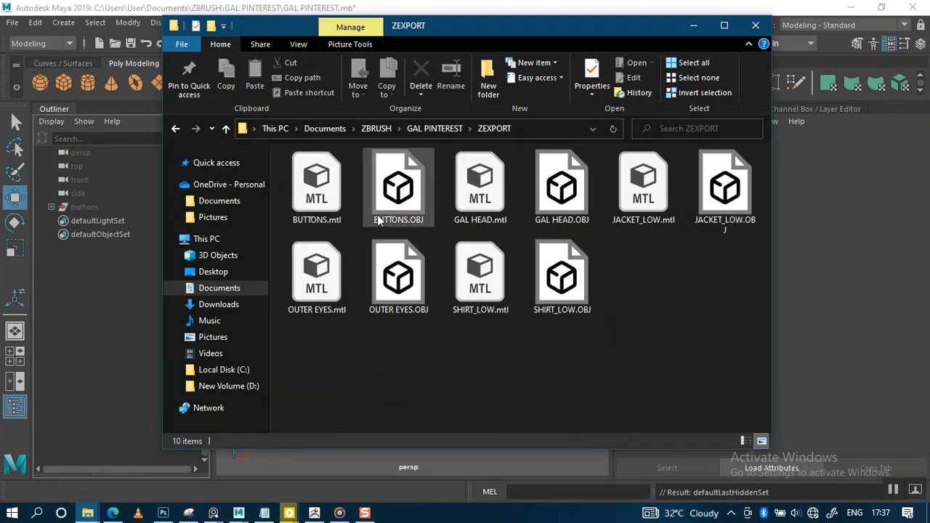
# Step: Import the exported OBJ meshes, including JACKET_LOW and SHIRT_LOW, into Maya and minimize Explorer
pyautogui.click(381, 223)
pyautogui.click(563, 210)
pyautogui.keyDown('ctrl'); pyautogui.click(571, 212); pyautogui.keyUp('ctrl')
pyautogui.keyDown('ctrl'); pyautogui.click(713, 207); pyautogui.keyUp('ctrl')
pyautogui.keyDown('ctrl'); pyautogui.click(576, 288); pyautogui.keyUp('ctrl')
pyautogui.moveTo(400, 292); pyautogui.dragTo(372, 462)
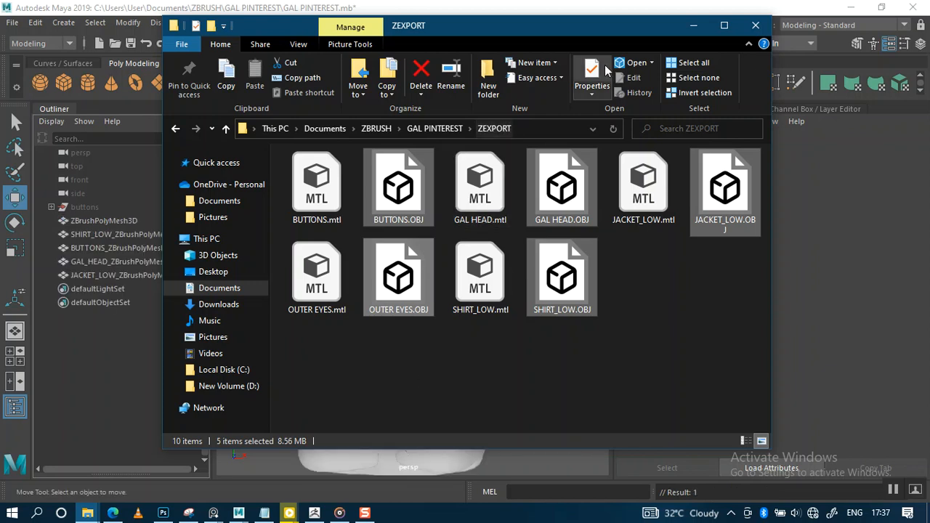
pyautogui.click(700, 27)
pyautogui.scroll(-3, 353, 312)
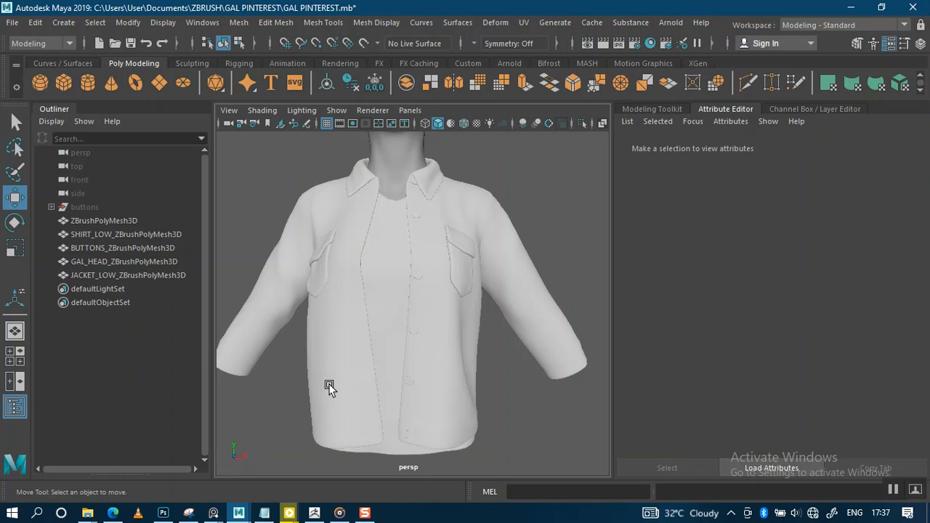
# Step: Frame the head and set the persp camera's focal length to 85
pyautogui.scroll(-2, 366, 290)
pyautogui.keyDown('alt'); pyautogui.moveTo(367, 290); pyautogui.dragTo(382, 339, button='middle'); pyautogui.keyUp('alt')
pyautogui.keyDown('alt'); pyautogui.moveTo(394, 304); pyautogui.dragTo(389, 329, button='middle'); pyautogui.keyUp('alt')
pyautogui.scroll(1, 390, 345)
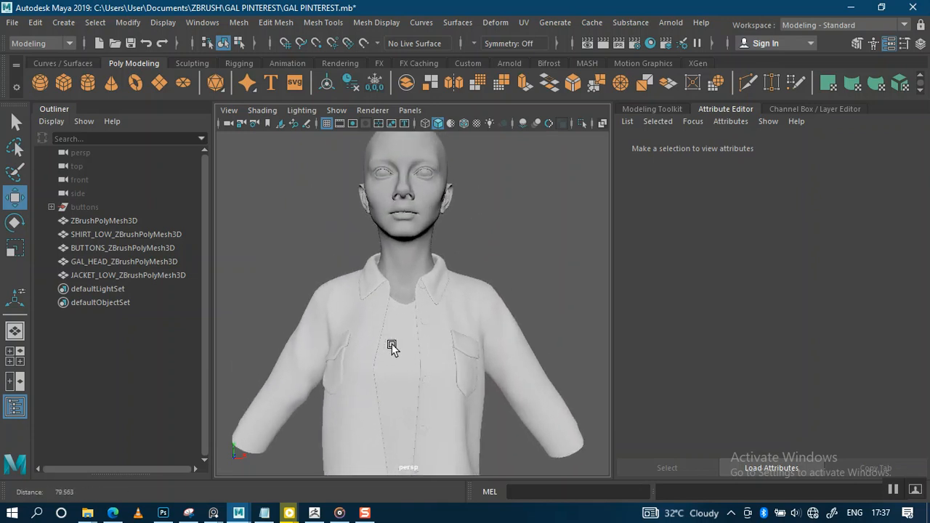
pyautogui.scroll(-2, 391, 345)
pyautogui.click(76, 153)
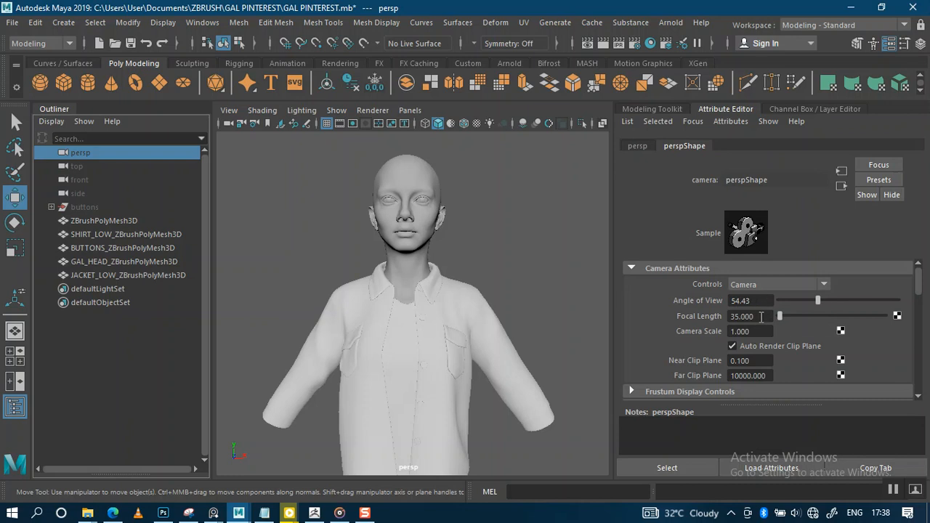
pyautogui.moveTo(761, 317); pyautogui.dragTo(721, 317)
pyautogui.write('85')
pyautogui.press('Return')
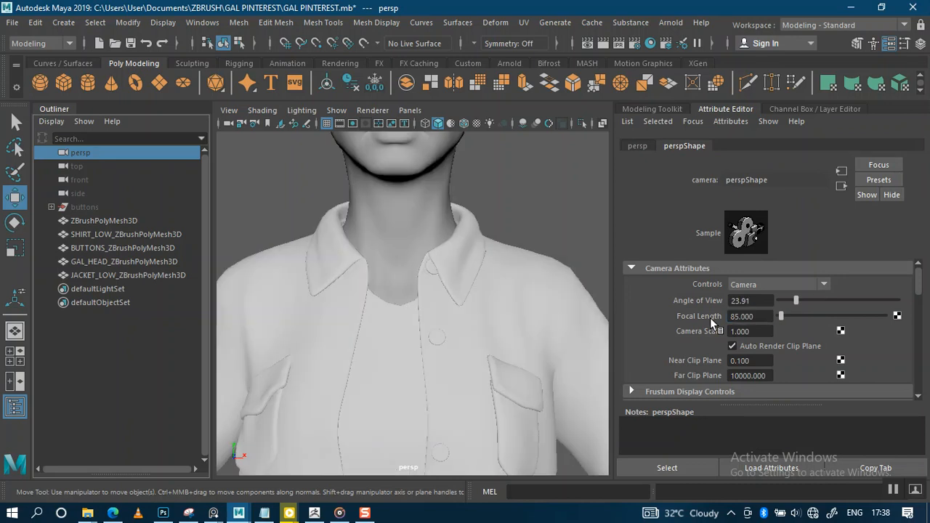
# Step: Reframe the view and orbit to a three-quarter view of the head
pyautogui.scroll(-6, 464, 266)
pyautogui.keyDown('alt'); pyautogui.moveTo(465, 266); pyautogui.dragTo(467, 306, button='middle'); pyautogui.keyUp('alt')
pyautogui.scroll(5, 467, 305)
pyautogui.moveTo(466, 305)
pyautogui.keyDown('alt'); pyautogui.mouseDown()
pyautogui.moveTo(473, 312)
pyautogui.moveTo(464, 305)
pyautogui.mouseUp(); pyautogui.keyUp('alt')
pyautogui.click(518, 260)
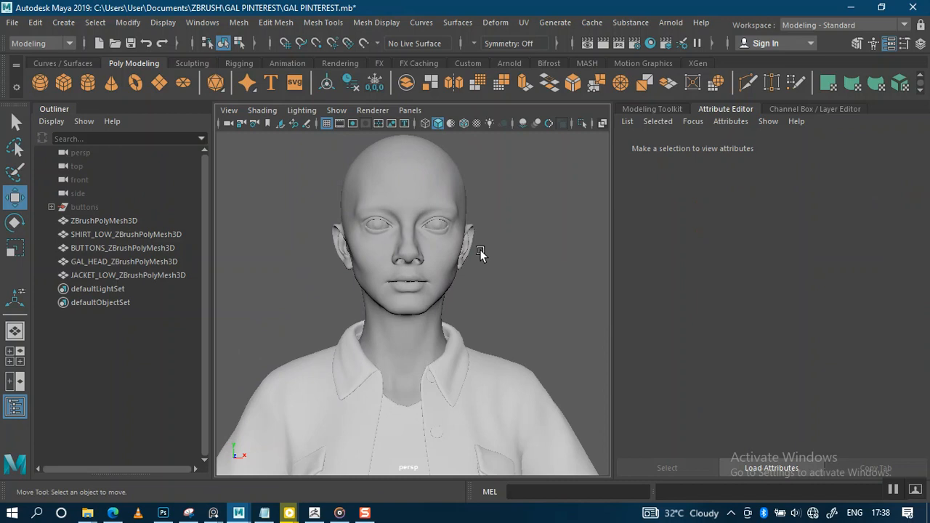
pyautogui.scroll(3, 486, 296)
pyautogui.keyDown('alt'); pyautogui.moveTo(486, 277); pyautogui.dragTo(487, 339, button='middle'); pyautogui.keyUp('alt')
pyautogui.scroll(2, 487, 340)
pyautogui.keyDown('alt'); pyautogui.moveTo(488, 339); pyautogui.dragTo(477, 321); pyautogui.keyUp('alt')
pyautogui.keyDown('alt'); pyautogui.moveTo(476, 299); pyautogui.dragTo(475, 325, button='middle'); pyautogui.keyUp('alt')
pyautogui.scroll(2, 476, 325)
pyautogui.moveTo(385, 294)
pyautogui.keyDown('alt'); pyautogui.mouseDown()
pyautogui.moveTo(497, 294)
pyautogui.moveTo(426, 284)
pyautogui.moveTo(390, 286)
pyautogui.moveTo(382, 297)
pyautogui.mouseUp(); pyautogui.keyUp('alt')
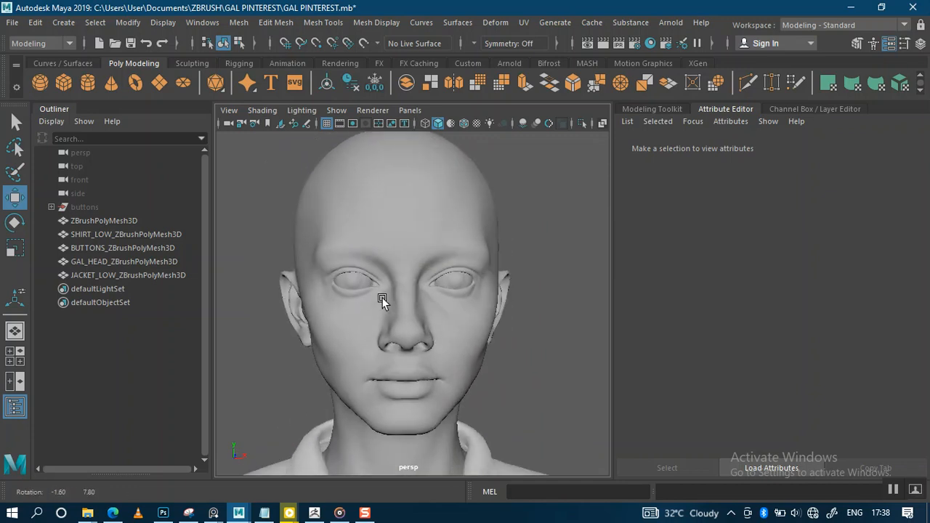
pyautogui.scroll(1, 332, 289)
# Step: Delete both BROWN EYES colour PNG images from New folder to the Recycle Bin
pyautogui.moveTo(87, 513)
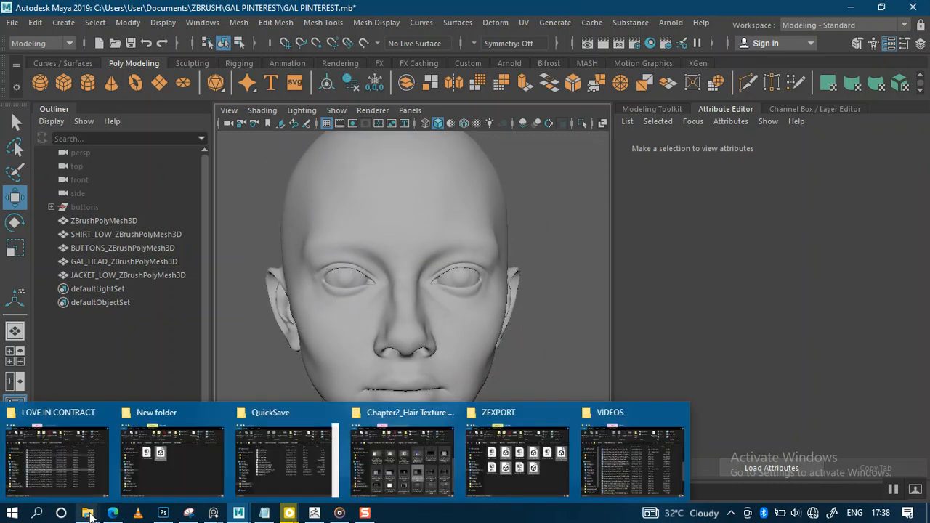
pyautogui.moveTo(221, 457)
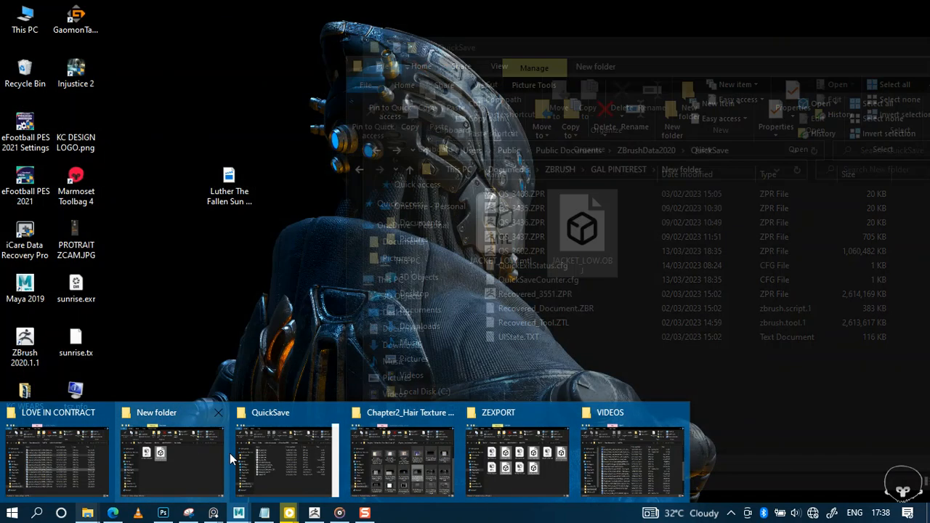
pyautogui.click(211, 455)
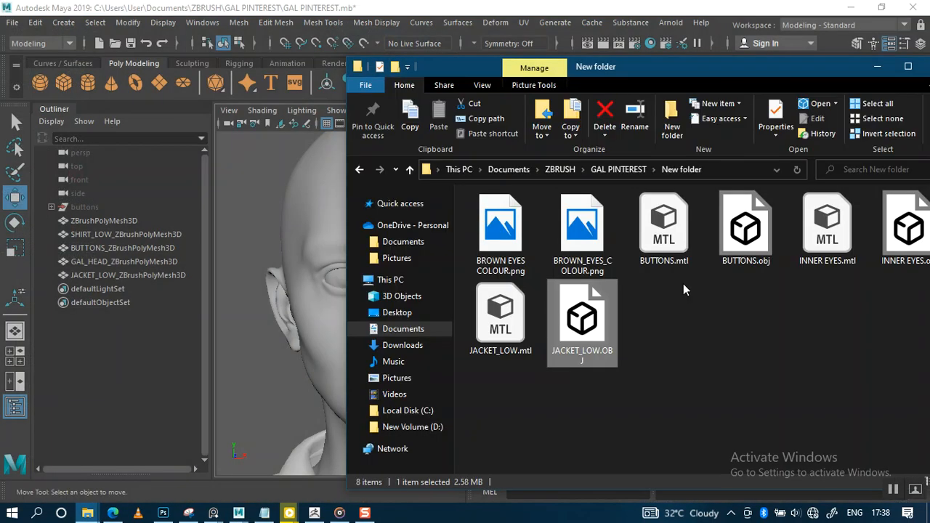
pyautogui.click(685, 295)
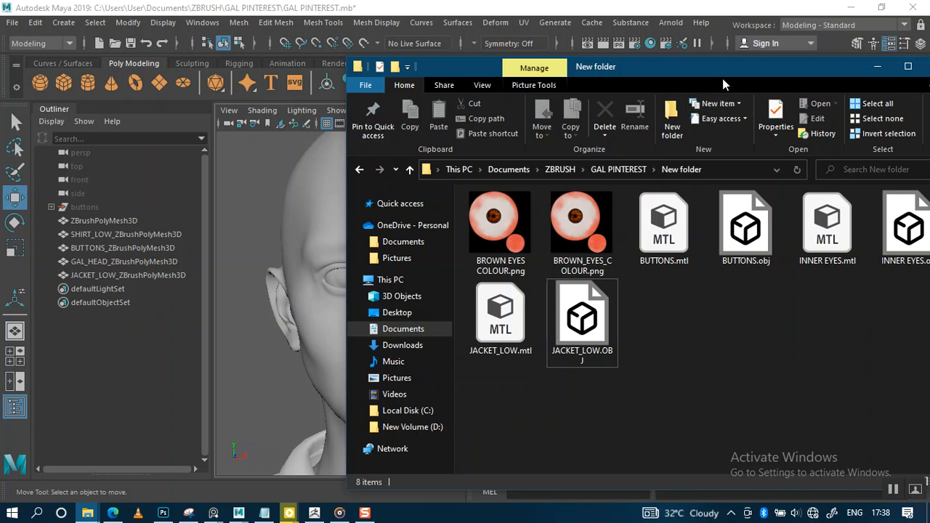
pyautogui.moveTo(716, 69); pyautogui.dragTo(659, 70)
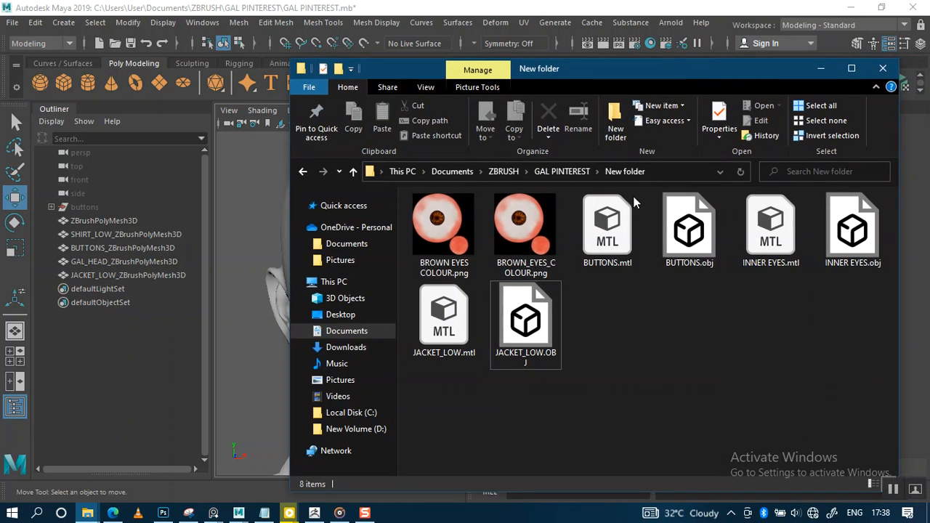
pyautogui.click(454, 243)
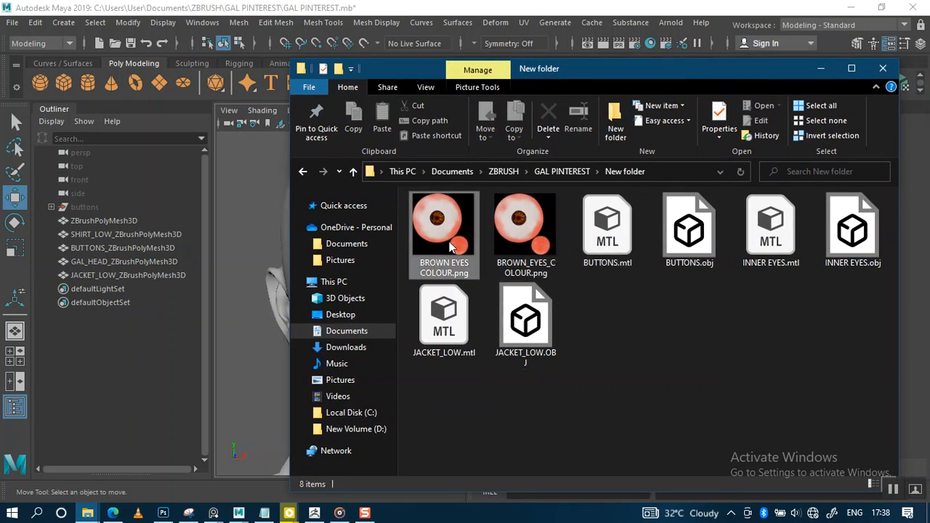
pyautogui.keyDown('ctrl'); pyautogui.click(511, 240); pyautogui.keyUp('ctrl')
pyautogui.press('Delete')
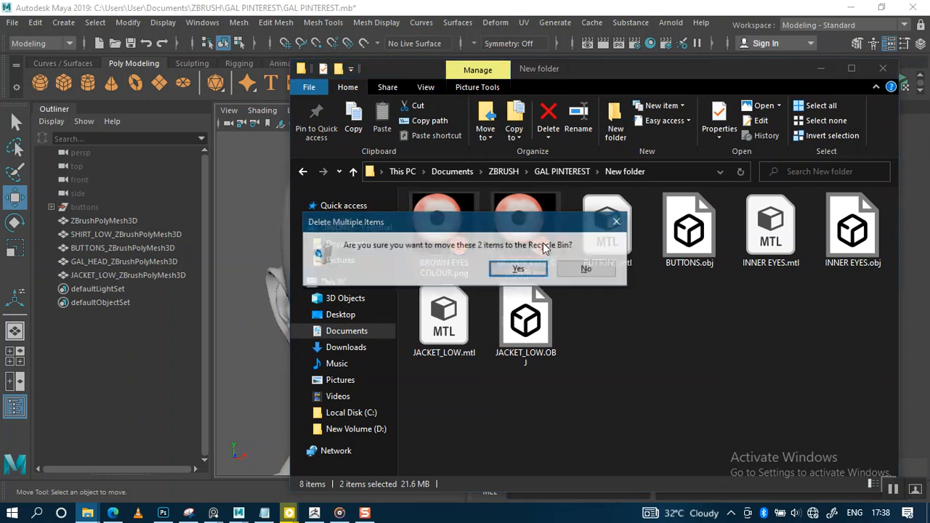
pyautogui.click(540, 266)
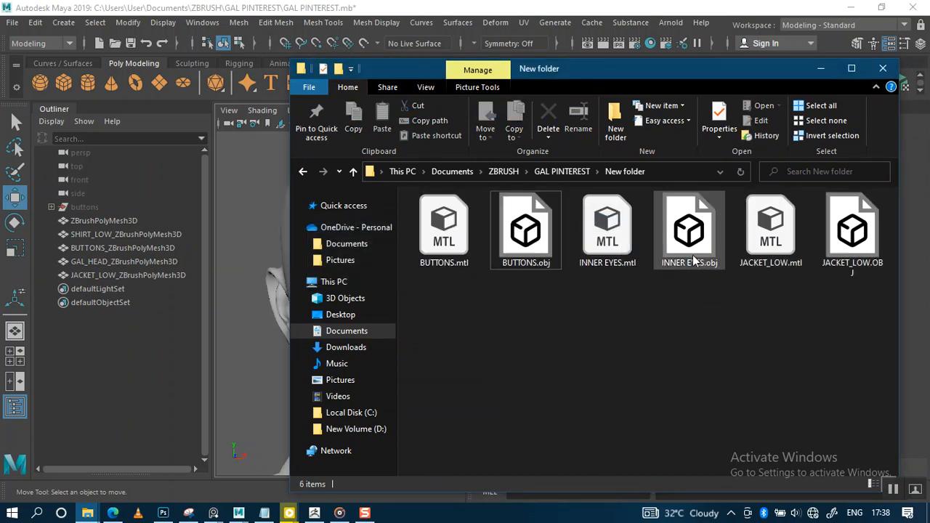
# Step: Import INNER EYES.obj into Maya and check it in the head's sockets
pyautogui.moveTo(694, 260); pyautogui.dragTo(255, 335)
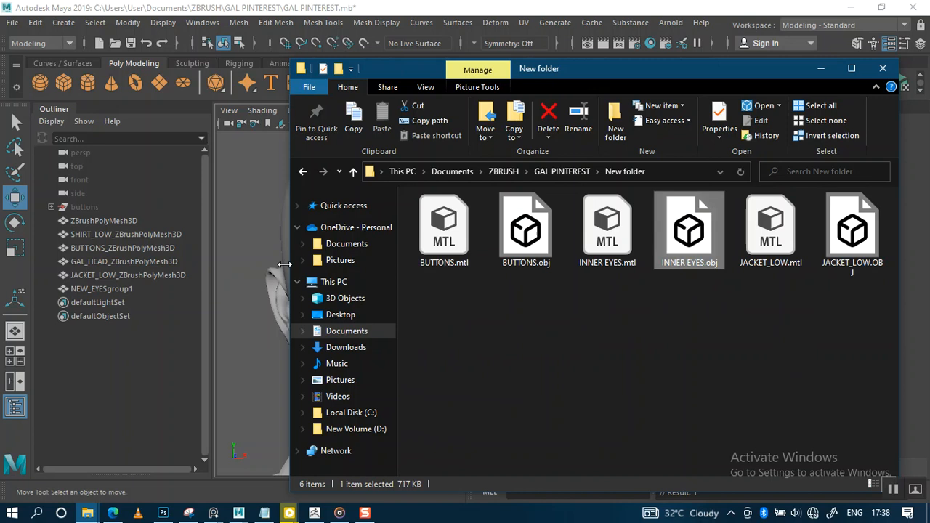
pyautogui.click(821, 69)
pyautogui.keyDown('alt'); pyautogui.moveTo(438, 295); pyautogui.dragTo(469, 285); pyautogui.keyUp('alt')
pyautogui.keyDown('alt'); pyautogui.moveTo(375, 285); pyautogui.dragTo(416, 270, button='right'); pyautogui.keyUp('alt')
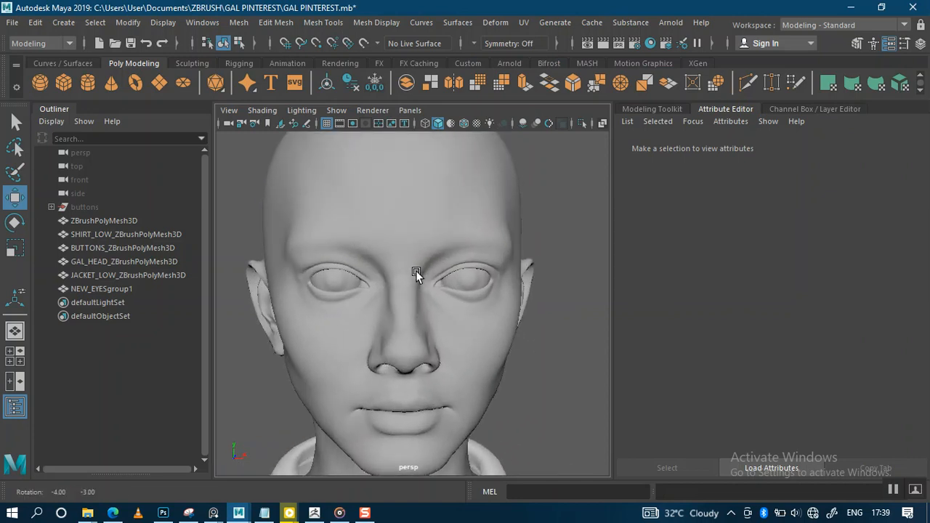
# Step: Rename the ZBrushPolyMesh3D eye mesh to OUTER_EYES
pyautogui.keyDown('alt'); pyautogui.moveTo(280, 273); pyautogui.dragTo(314, 273); pyautogui.keyUp('alt')
pyautogui.doubleClick(125, 234)
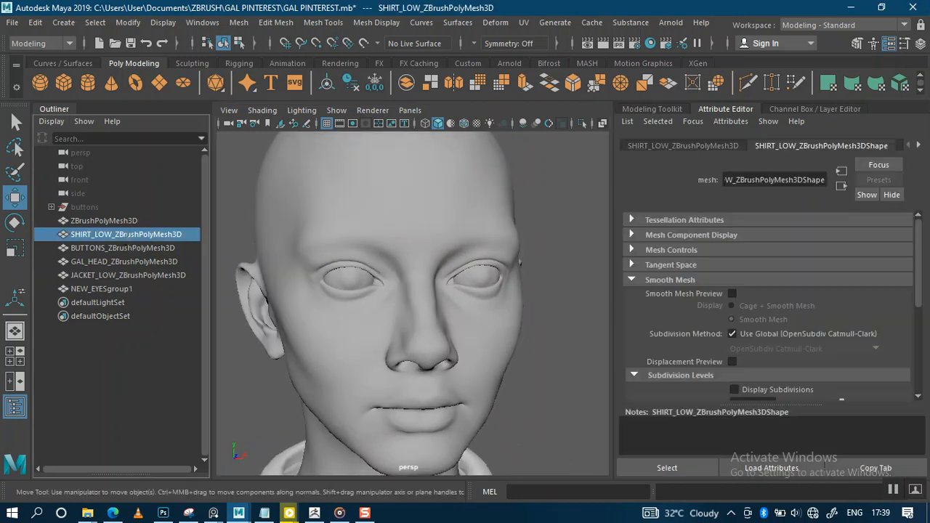
pyautogui.click(120, 221)
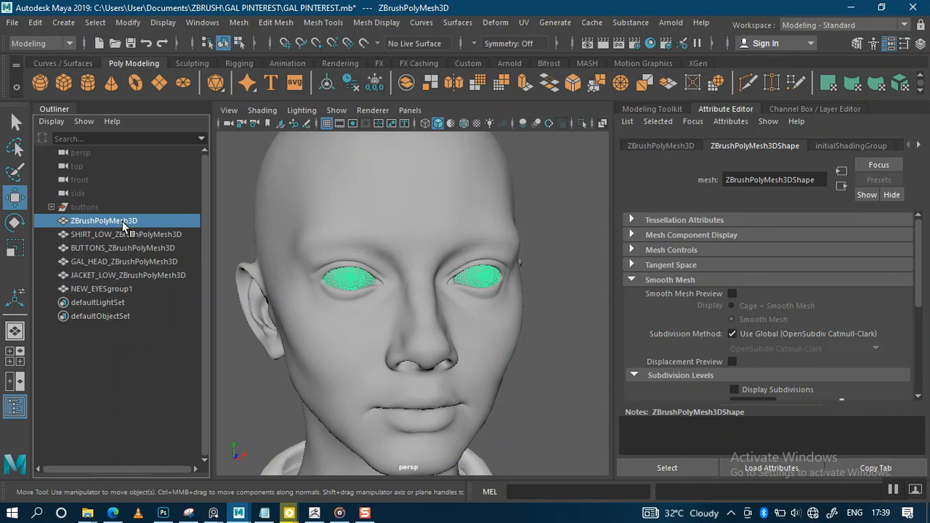
pyautogui.doubleClick(121, 222)
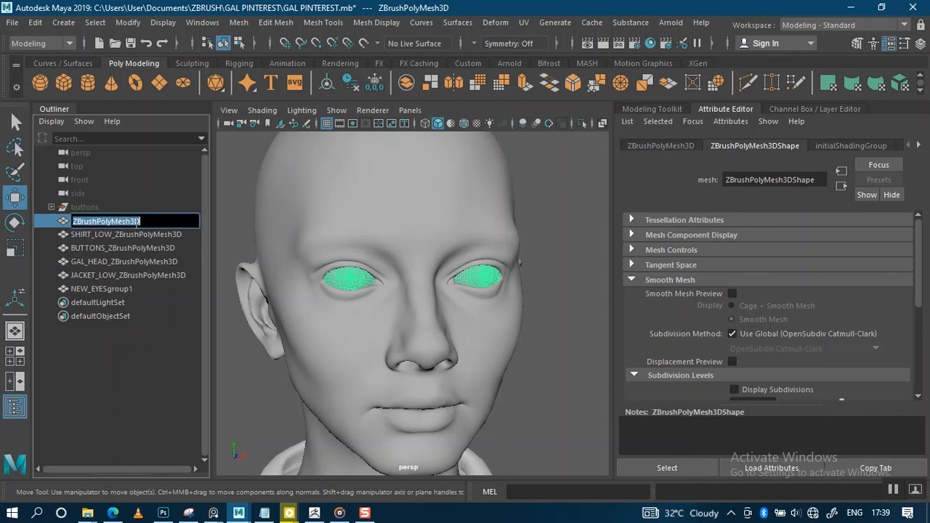
pyautogui.write('o')
pyautogui.press('capslock')
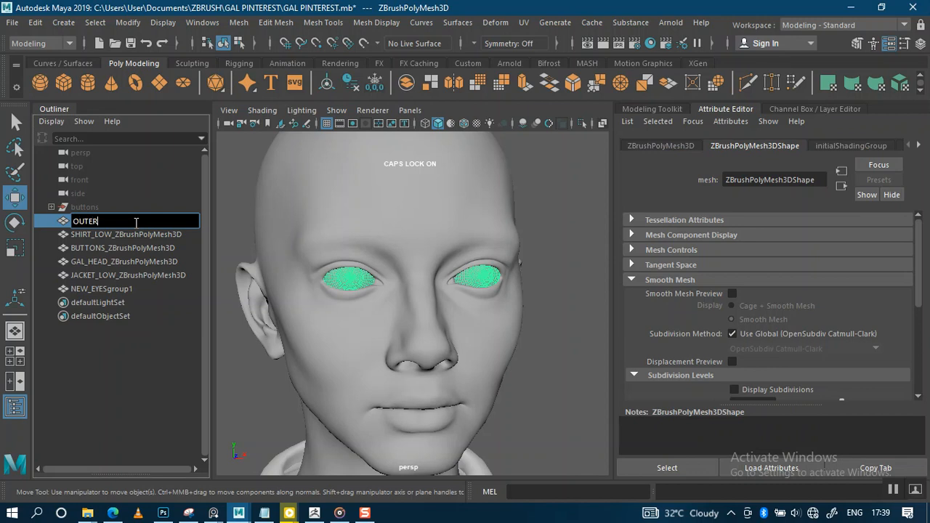
pyautogui.write('OUTER_EYES')
pyautogui.press('Return')
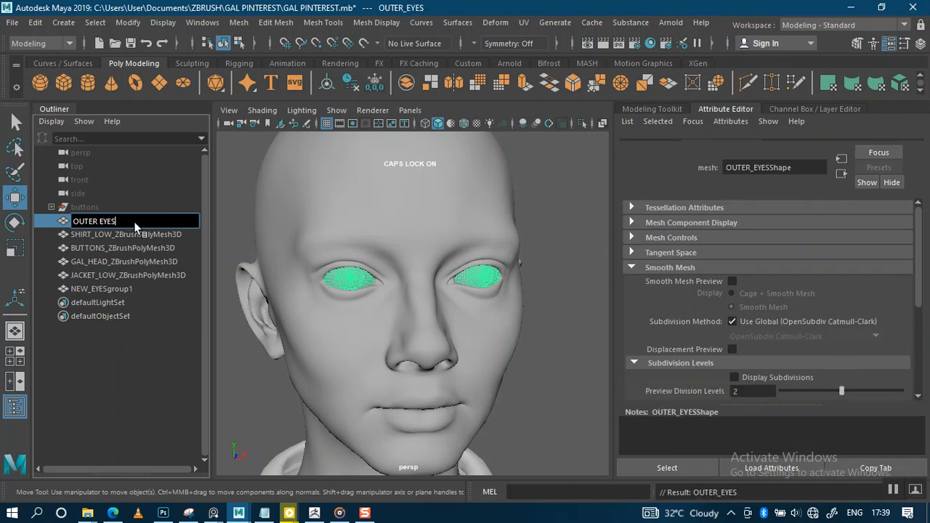
# Step: Rename the shirt to SHIRT_LOW by dropping its _ZBrushPolyMesh3D suffix, then select OUTER_EYES
pyautogui.doubleClick(128, 234)
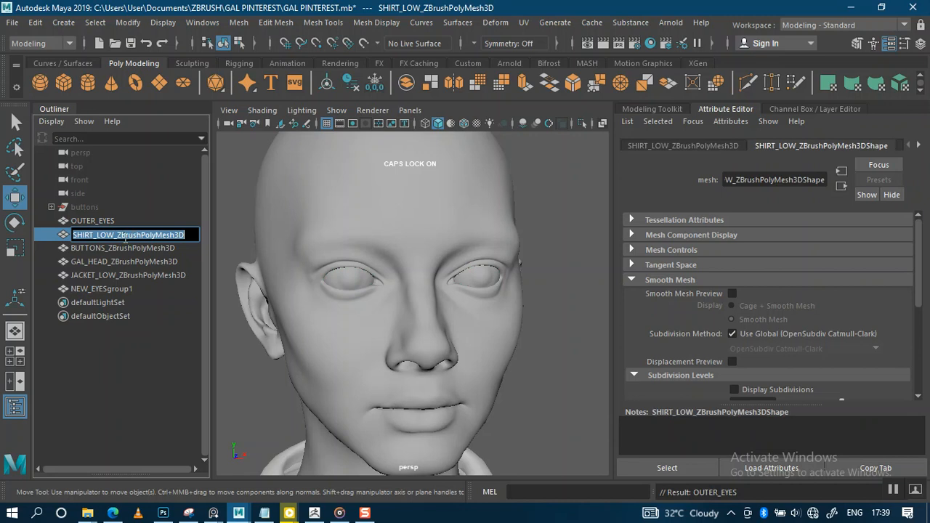
pyautogui.moveTo(116, 236); pyautogui.dragTo(190, 242)
pyautogui.press('BackSpace')
pyautogui.press('Return')
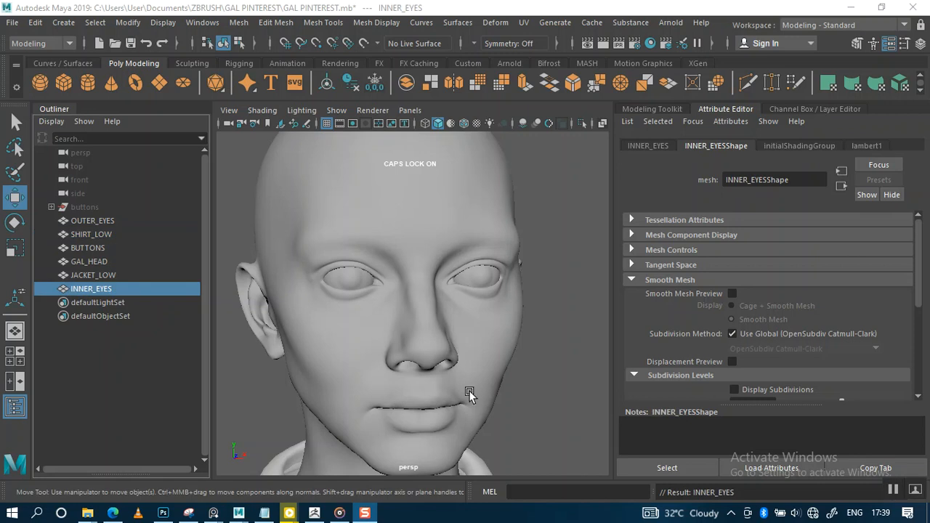
pyautogui.keyDown('alt'); pyautogui.moveTo(469, 390); pyautogui.dragTo(432, 342); pyautogui.keyUp('alt')
pyautogui.keyDown('alt'); pyautogui.moveTo(414, 288); pyautogui.dragTo(412, 307, button='middle'); pyautogui.keyUp('alt')
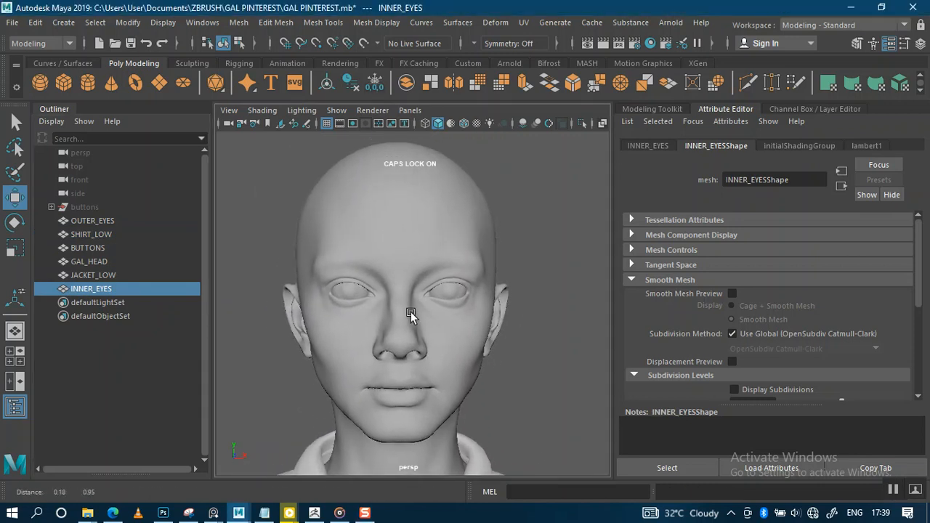
pyautogui.press('capslock')
pyautogui.keyDown('alt'); pyautogui.moveTo(439, 343); pyautogui.dragTo(440, 312, button='right'); pyautogui.keyUp('alt')
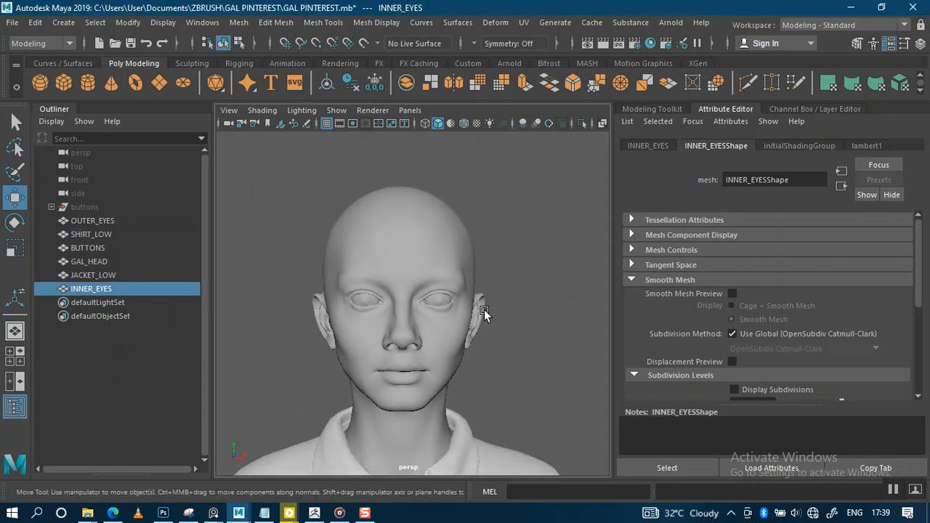
pyautogui.click(485, 309)
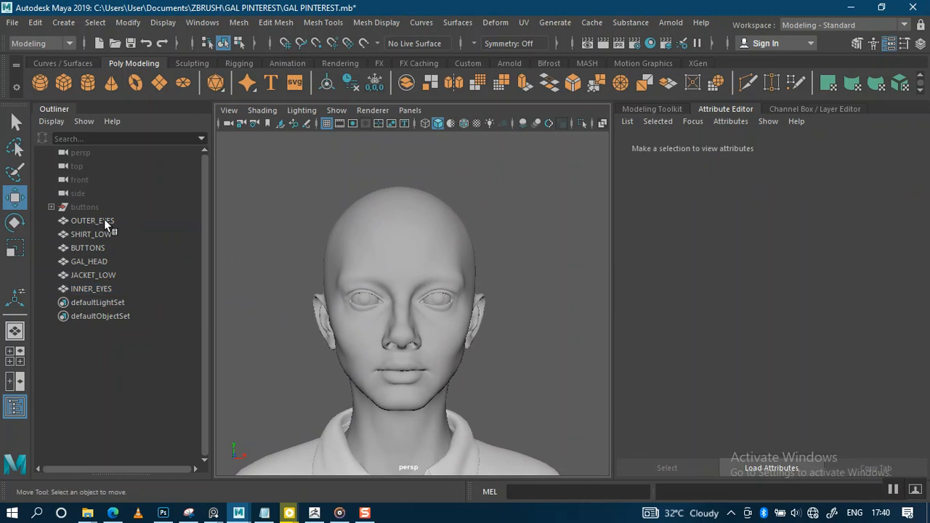
pyautogui.click(92, 220)
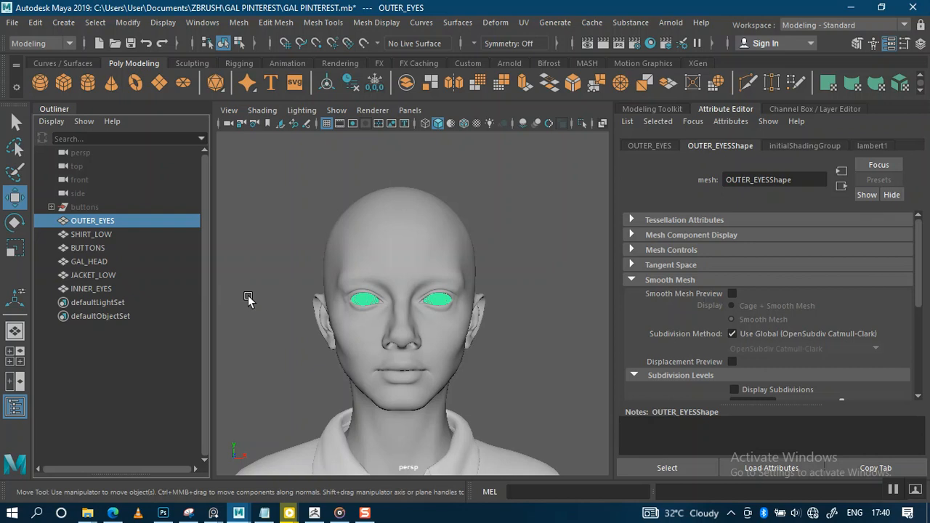
# Step: Assign a new Blinn material to the outer eyes and name it 'outer eys'
pyautogui.rightClick(367, 302)
pyautogui.moveTo(372, 496)
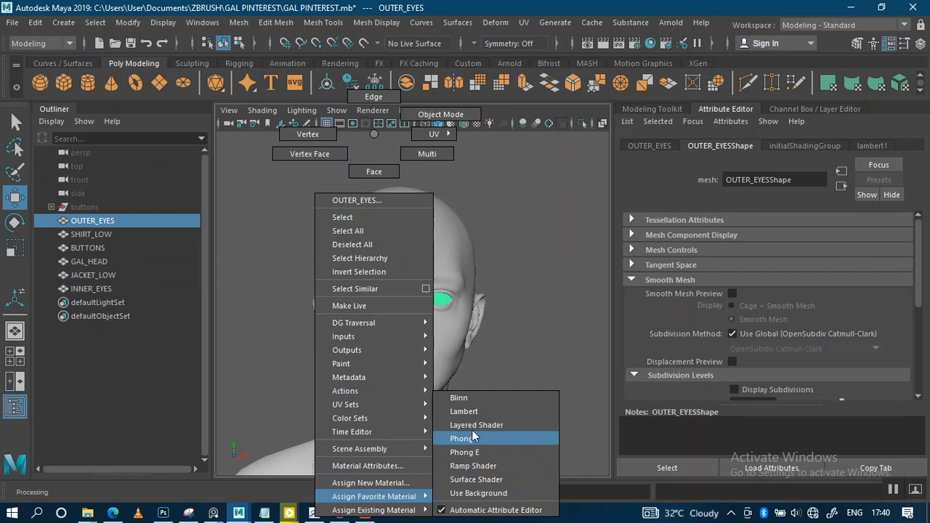
pyautogui.click(470, 398)
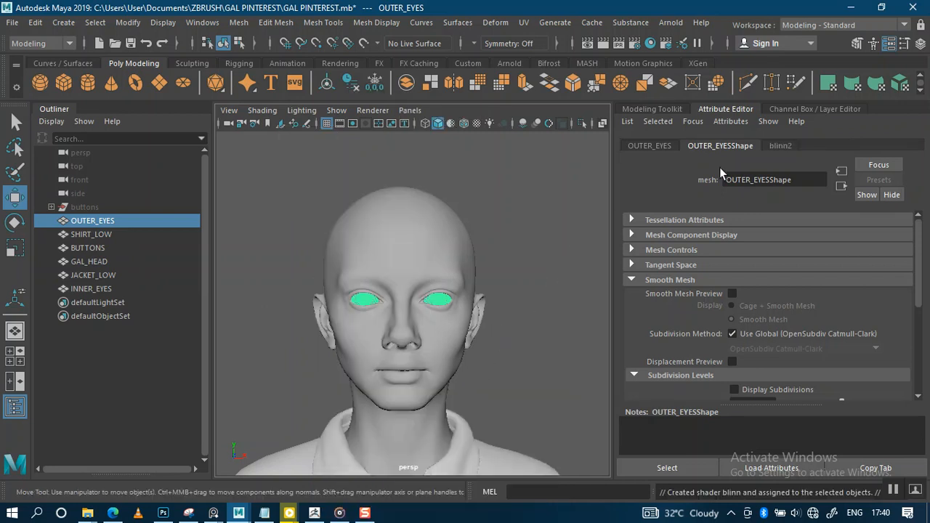
pyautogui.doubleClick(761, 180)
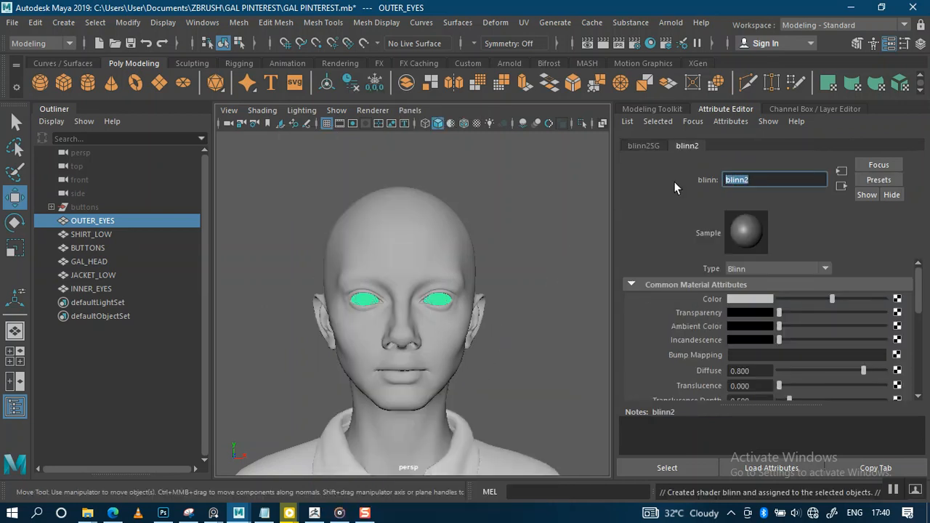
pyautogui.write('outer eys')
pyautogui.press('Return')
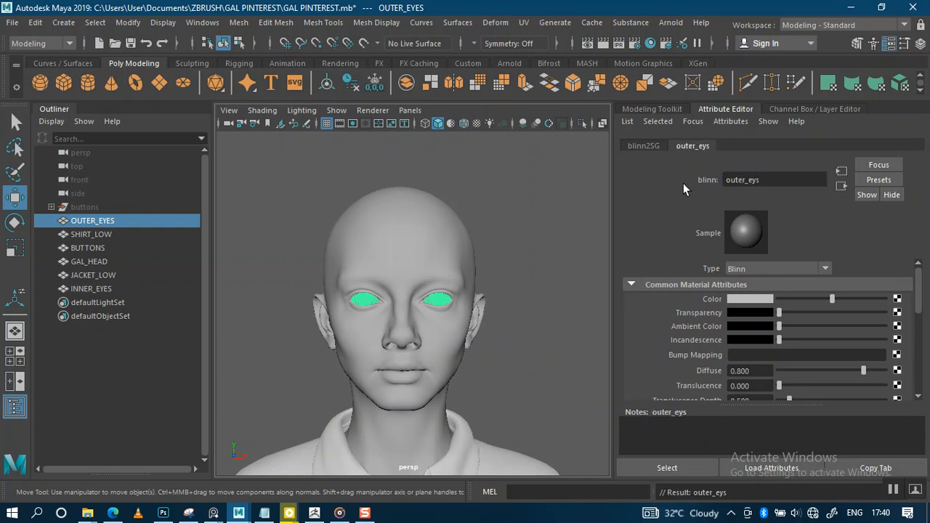
# Step: Correct the material name to OUTER_EYES, resulting in OUTER_EYES1, and check the shading
pyautogui.doubleClick(775, 178)
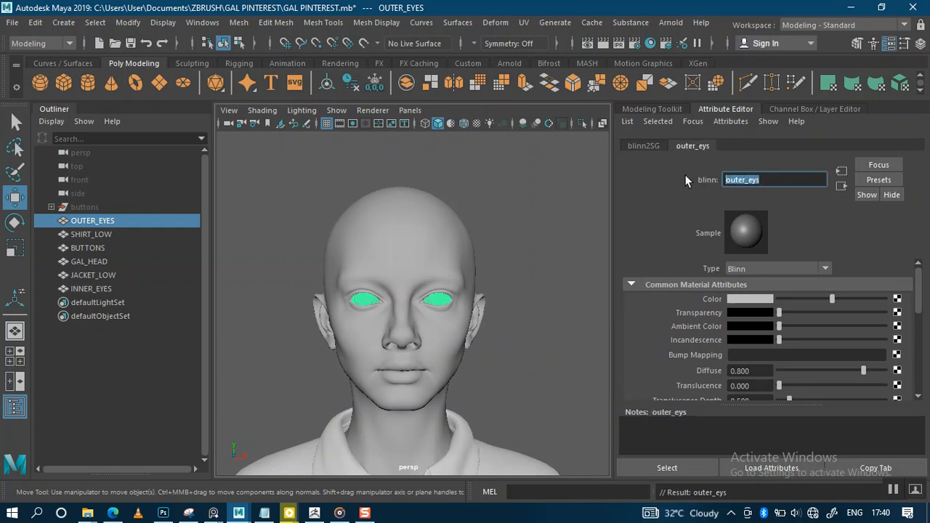
pyautogui.press('capslock')
pyautogui.write('O')
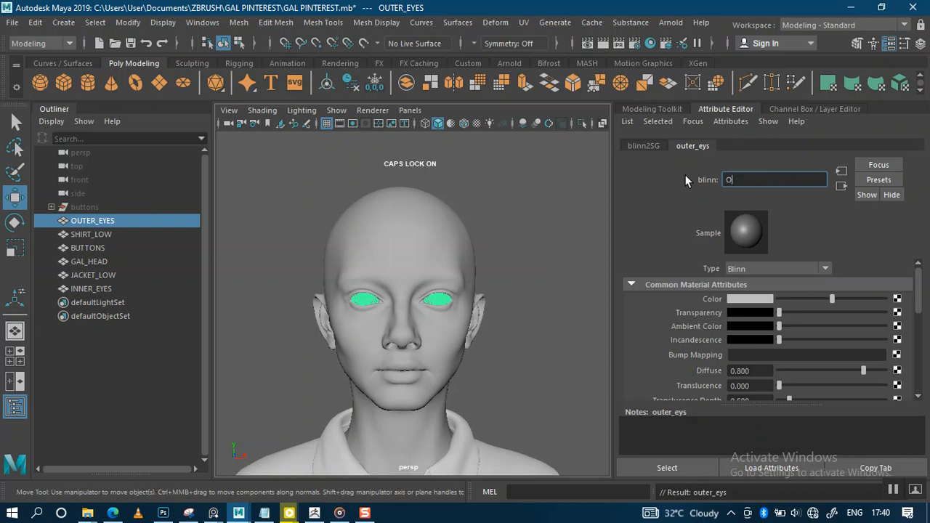
pyautogui.write('UTER EYES')
pyautogui.press('Return')
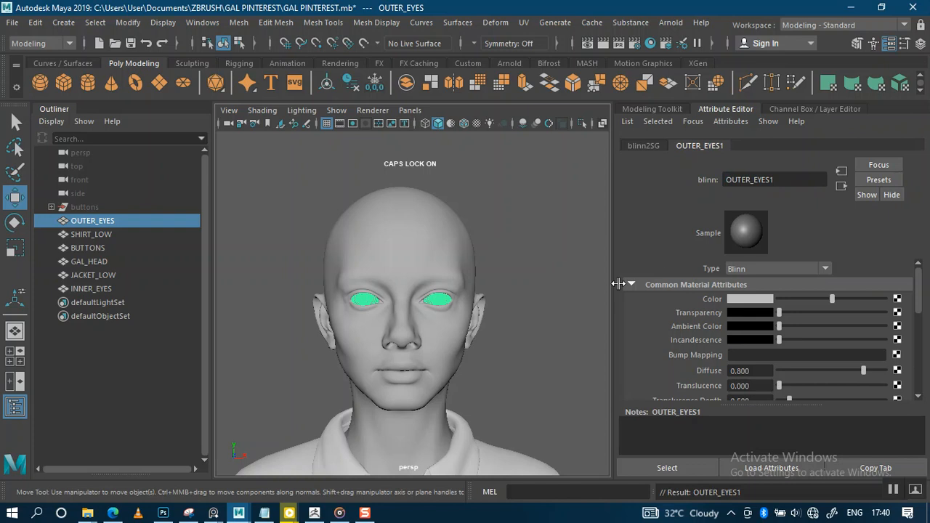
pyautogui.click(518, 304)
pyautogui.scroll(2, 428, 306)
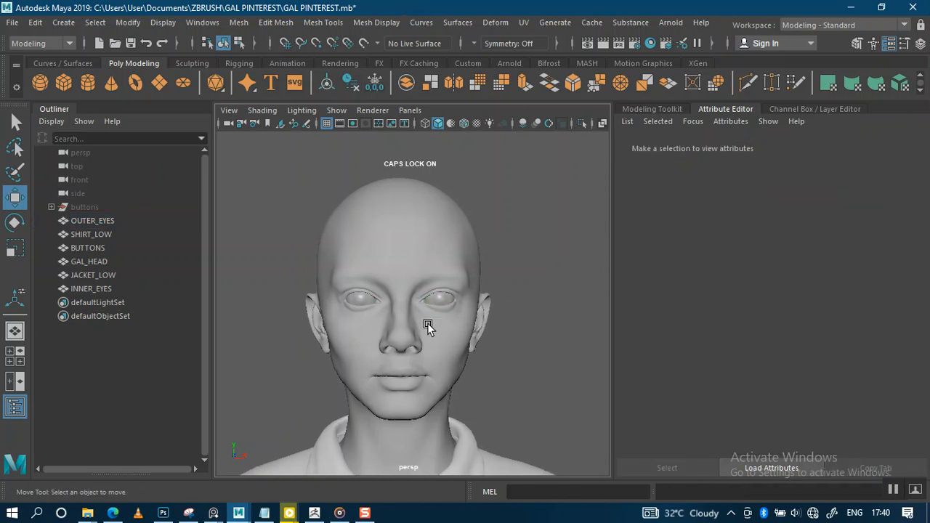
pyautogui.click(92, 220)
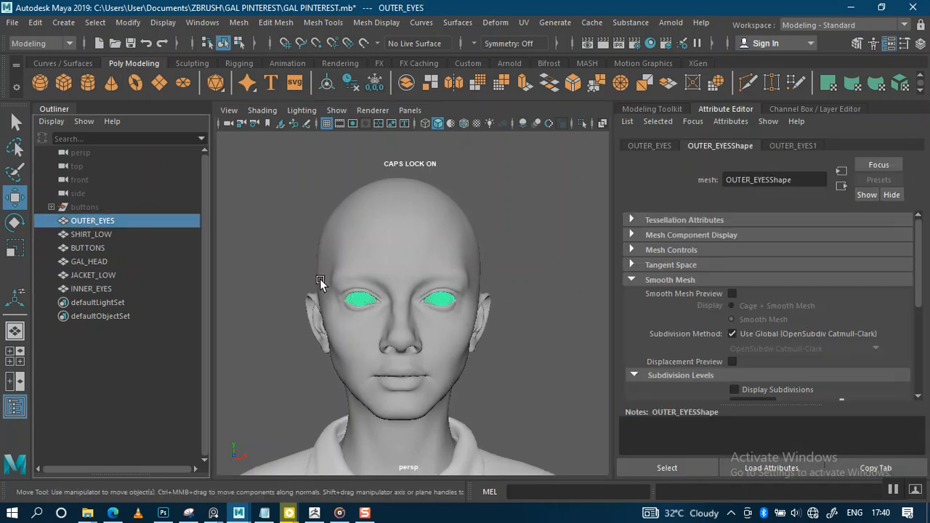
pyautogui.click(790, 146)
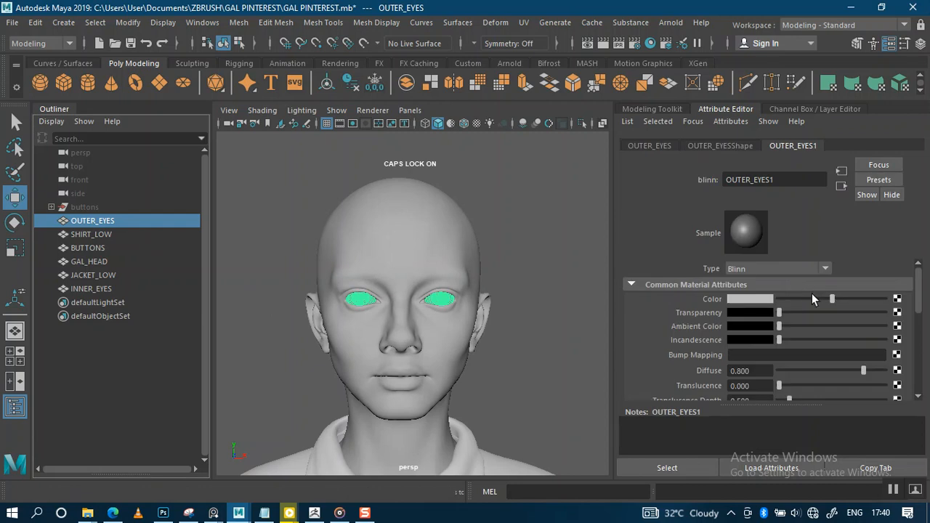
pyautogui.click(523, 299)
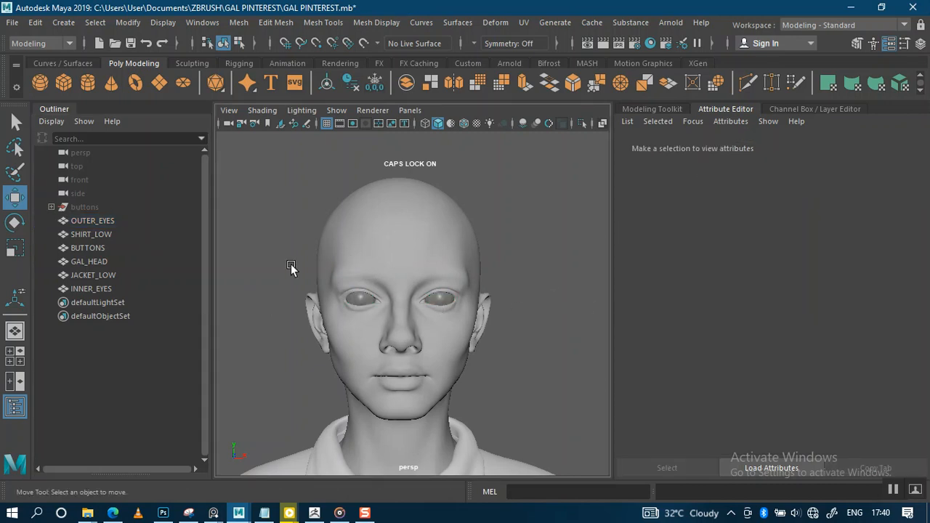
# Step: Give SHIRT_LOW a new Blinn material named SHIRT with a darker colour
pyautogui.click(89, 234)
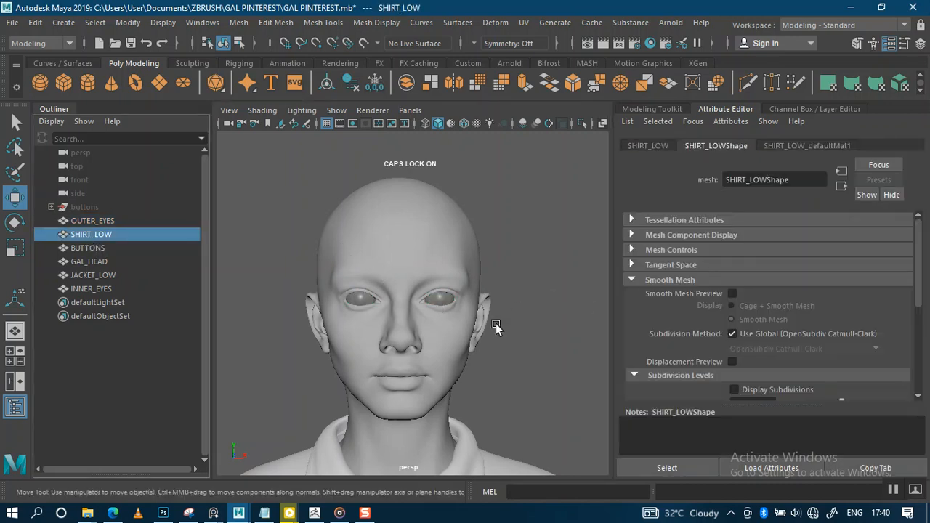
pyautogui.keyDown('alt'); pyautogui.moveTo(450, 306); pyautogui.dragTo(467, 166, button='middle'); pyautogui.keyUp('alt')
pyautogui.keyDown('alt'); pyautogui.moveTo(467, 167); pyautogui.dragTo(459, 232, button='right'); pyautogui.keyUp('alt')
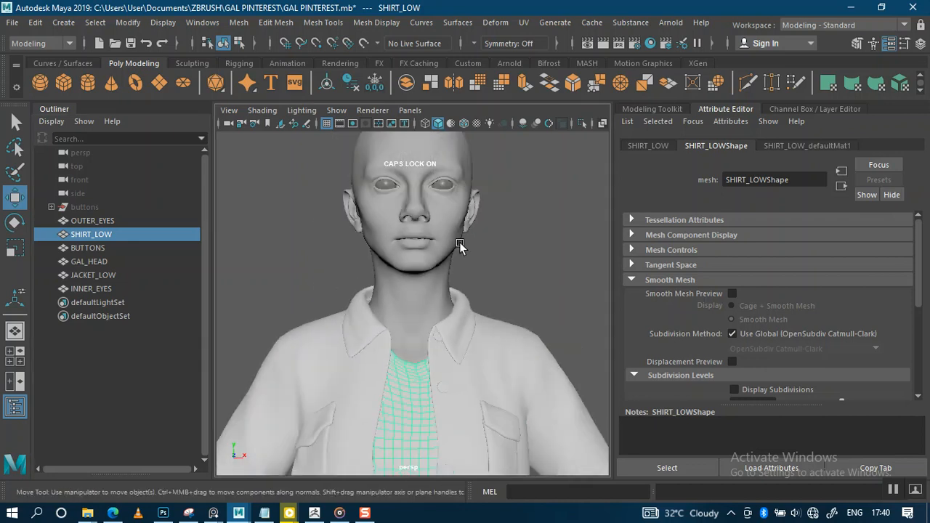
pyautogui.rightClick(401, 401)
pyautogui.moveTo(412, 498)
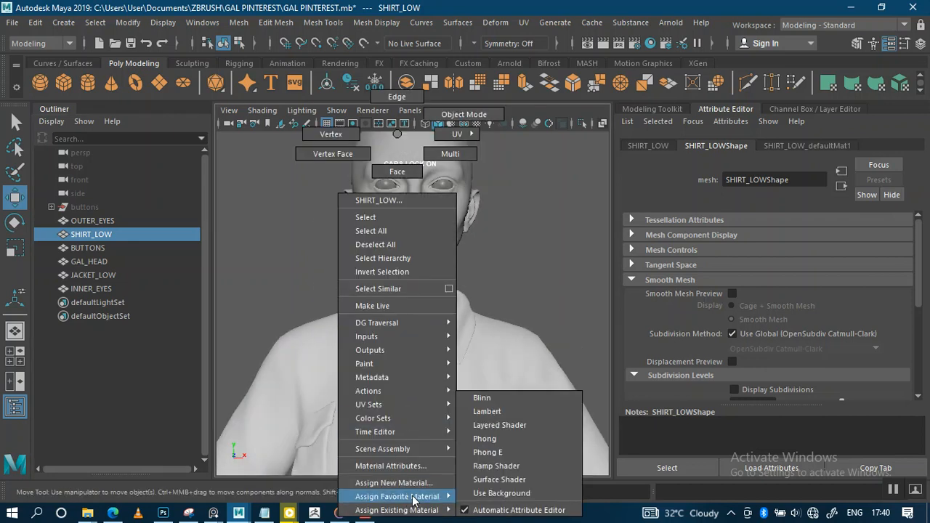
pyautogui.click(509, 398)
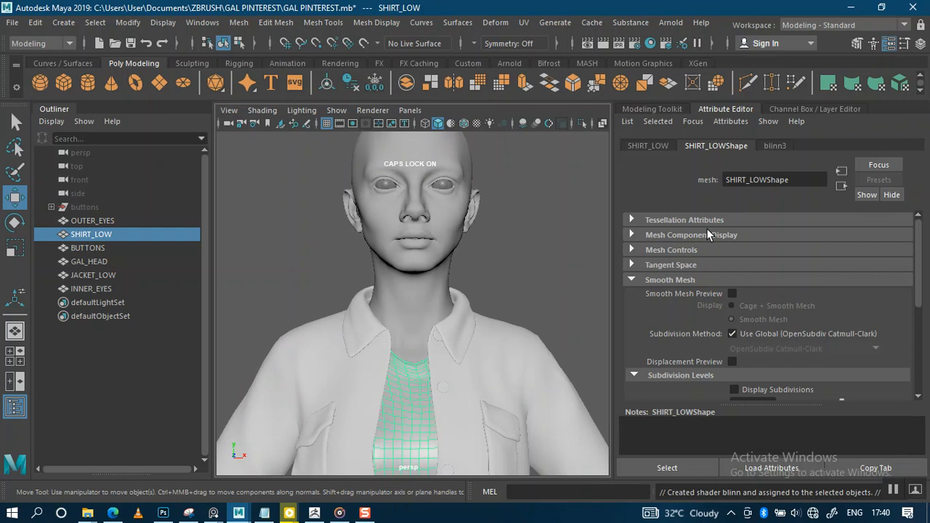
pyautogui.doubleClick(726, 179)
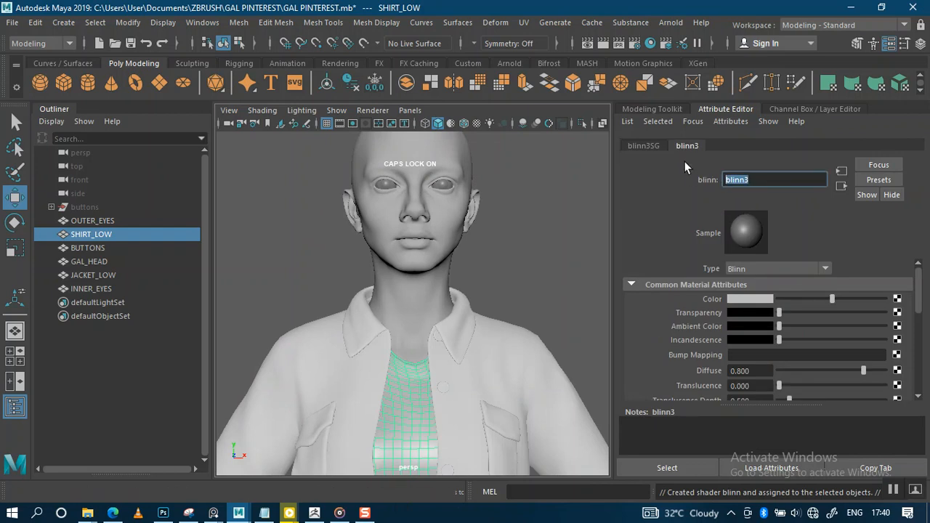
pyautogui.write('SHIRT')
pyautogui.press('Return')
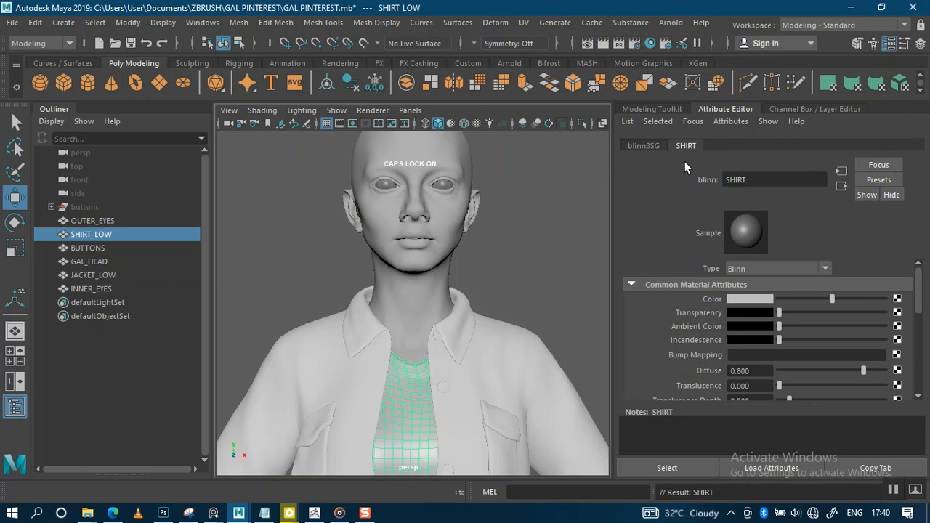
pyautogui.click(797, 298)
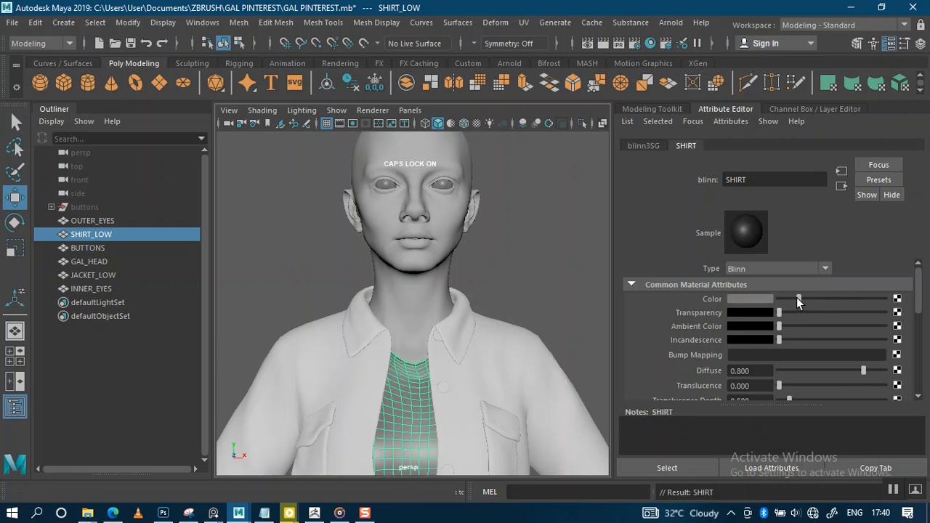
pyautogui.click(564, 265)
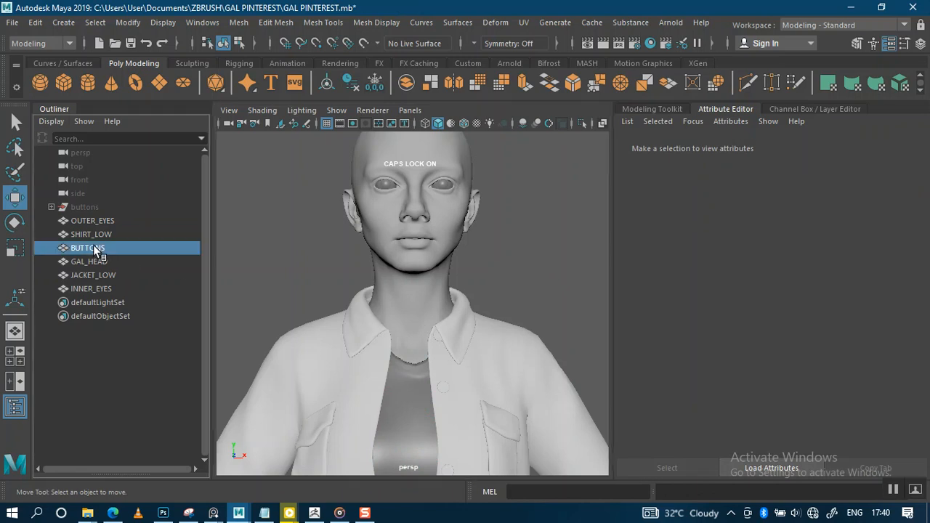
# Step: Give the BUTTONS mesh a new Blinn material named BUTTONS
pyautogui.click(87, 247)
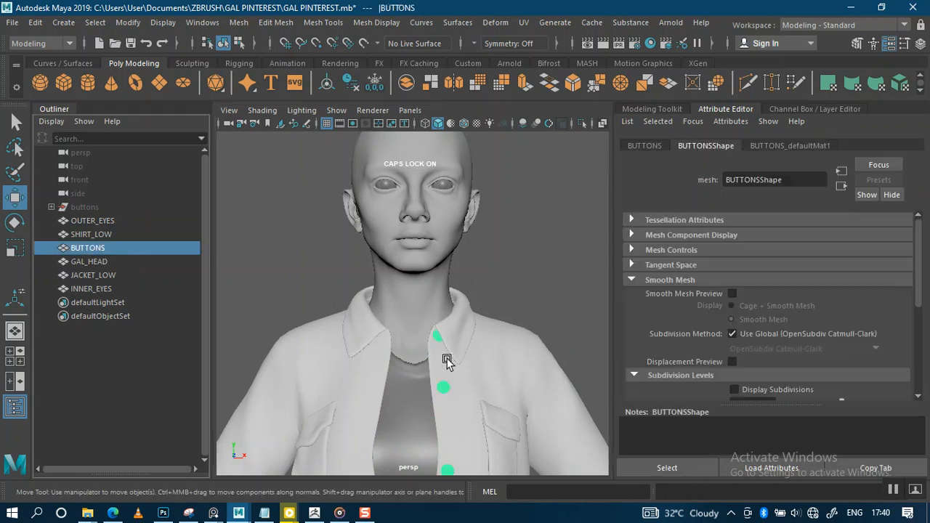
pyautogui.rightClick(445, 389)
pyautogui.moveTo(464, 499)
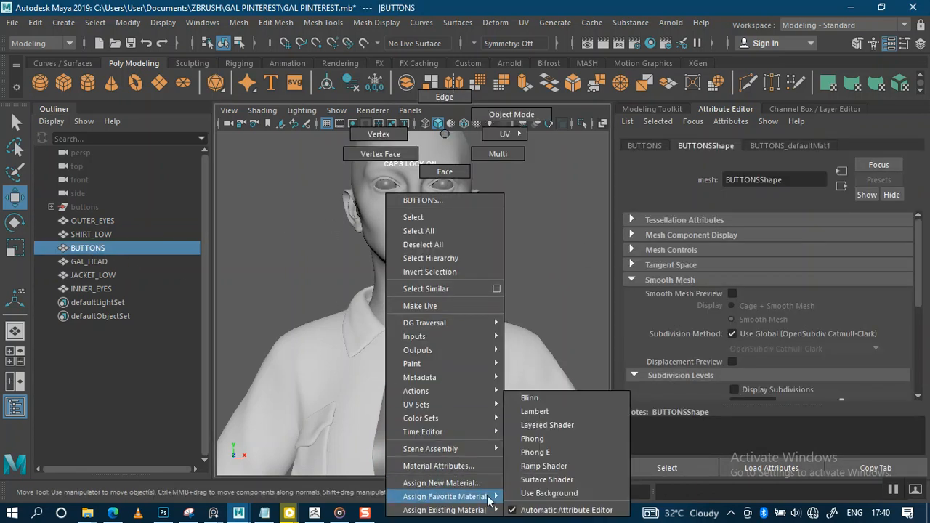
pyautogui.click(551, 398)
pyautogui.doubleClick(763, 180)
pyautogui.write('BUTTONS')
pyautogui.press('Return')
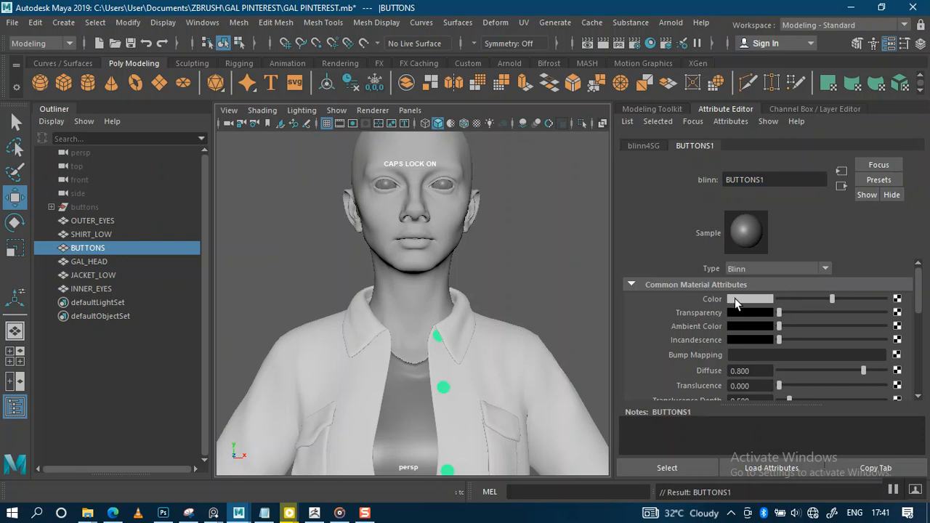
pyautogui.click(561, 273)
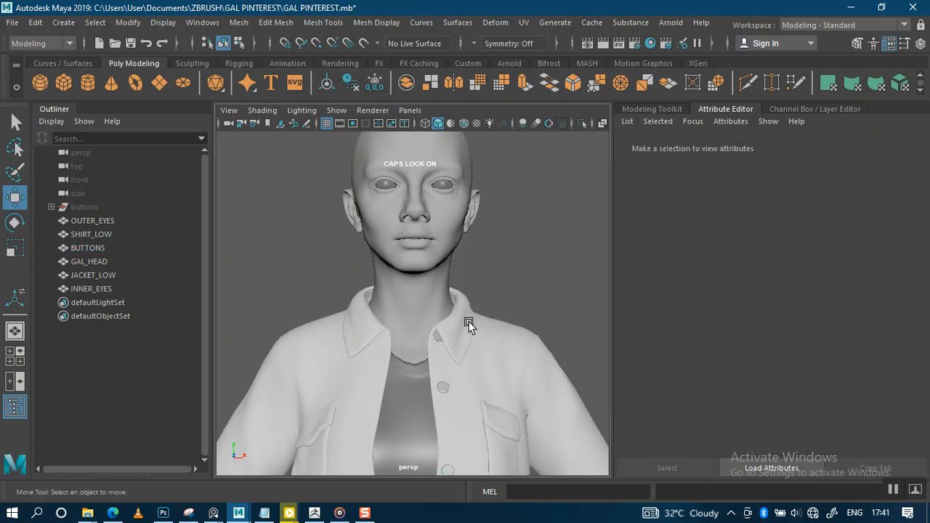
# Step: Give GAL_HEAD a new Blinn material named HEAD with a darker colour
pyautogui.click(80, 260)
pyautogui.moveTo(427, 274); pyautogui.dragTo(545, 400, button='right')
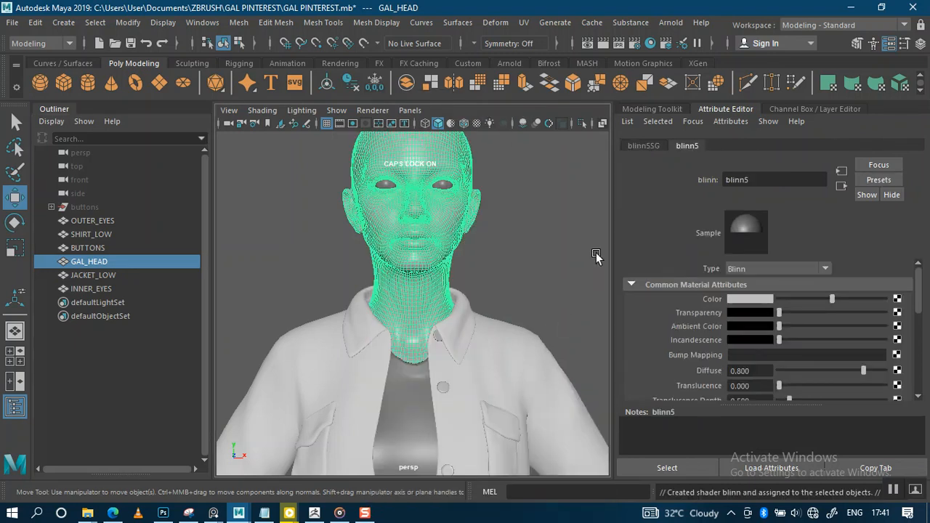
pyautogui.doubleClick(736, 179)
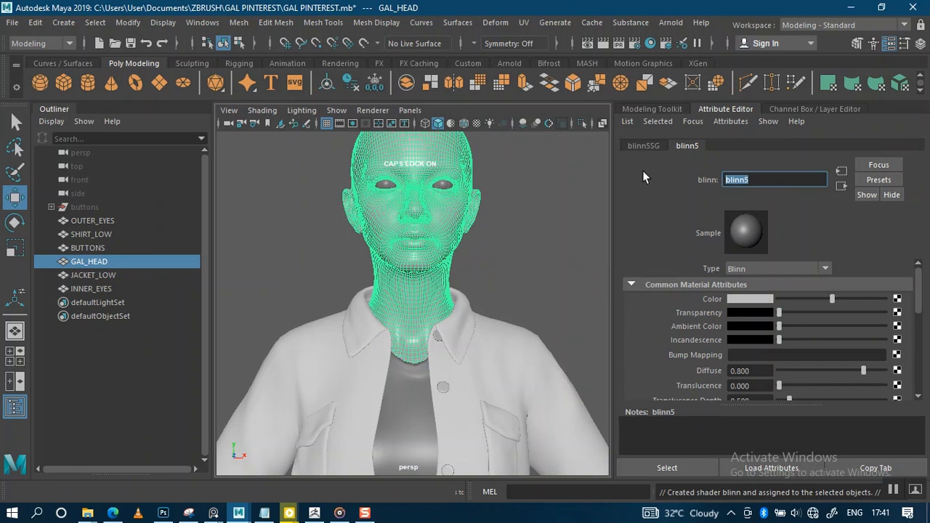
pyautogui.write('HEAD')
pyautogui.press('Return')
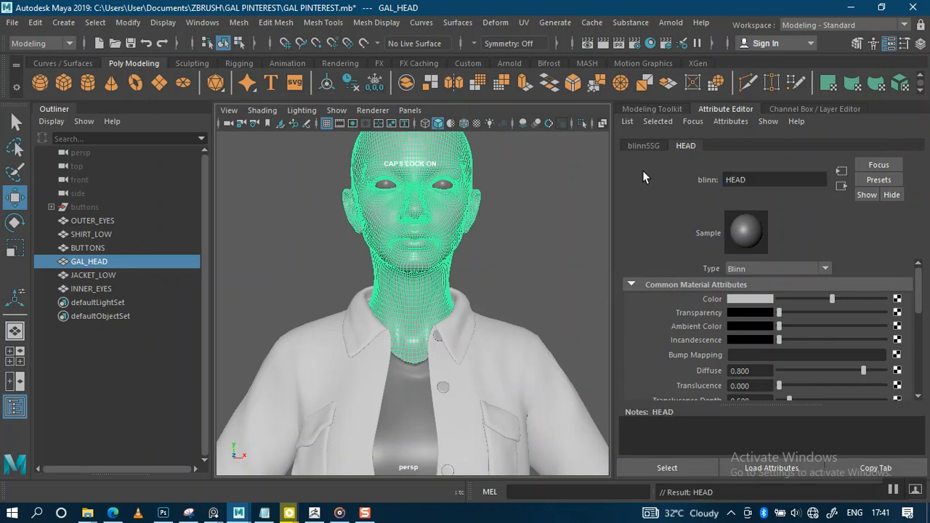
pyautogui.click(793, 300)
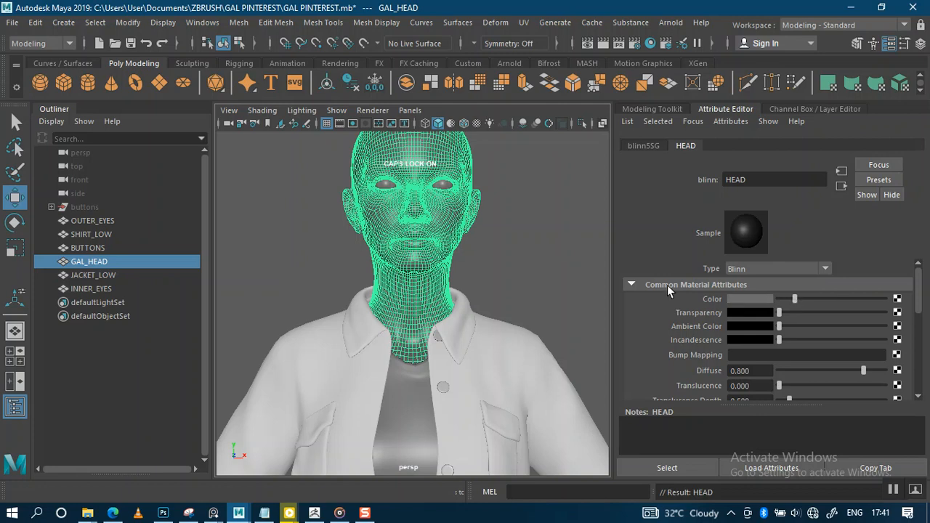
pyautogui.click(515, 270)
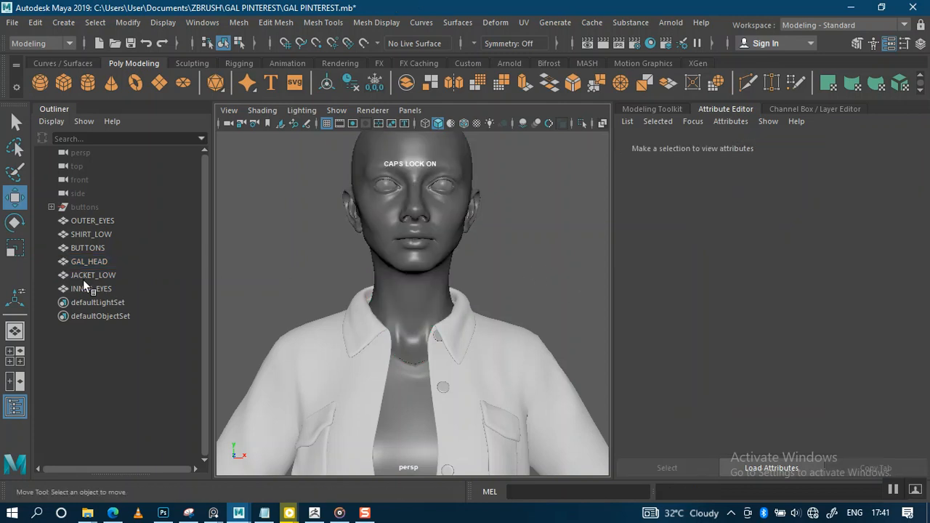
# Step: Give JACKET_LOW a new Blinn material named JACKET with a darker colour
pyautogui.click(89, 276)
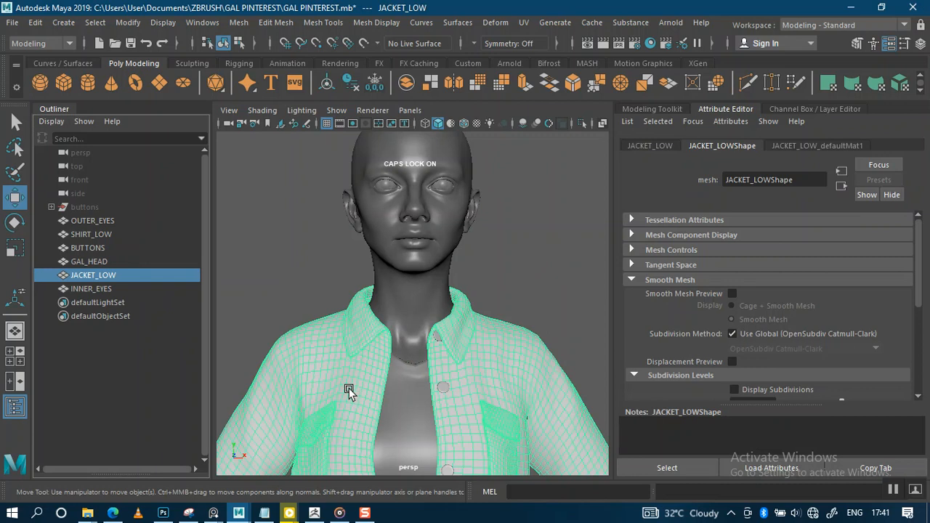
pyautogui.rightClick(351, 391)
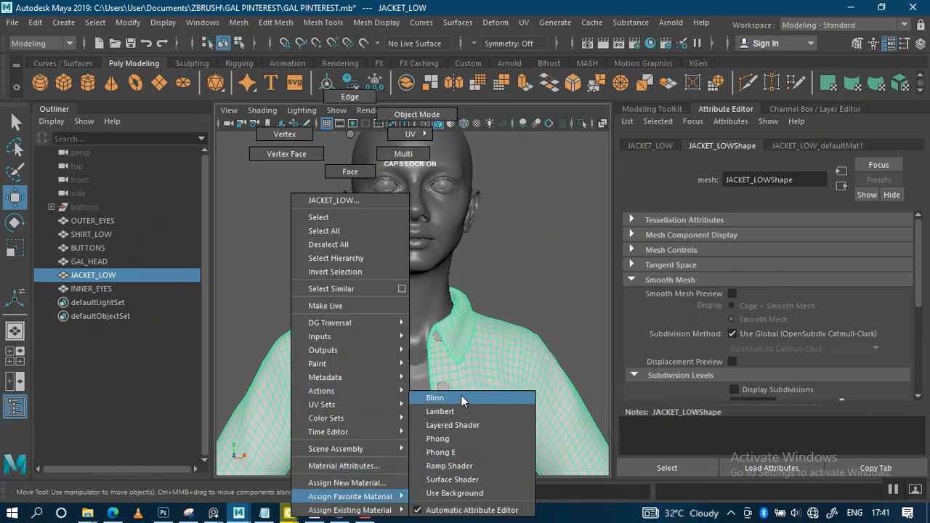
pyautogui.click(467, 397)
pyautogui.click(743, 179)
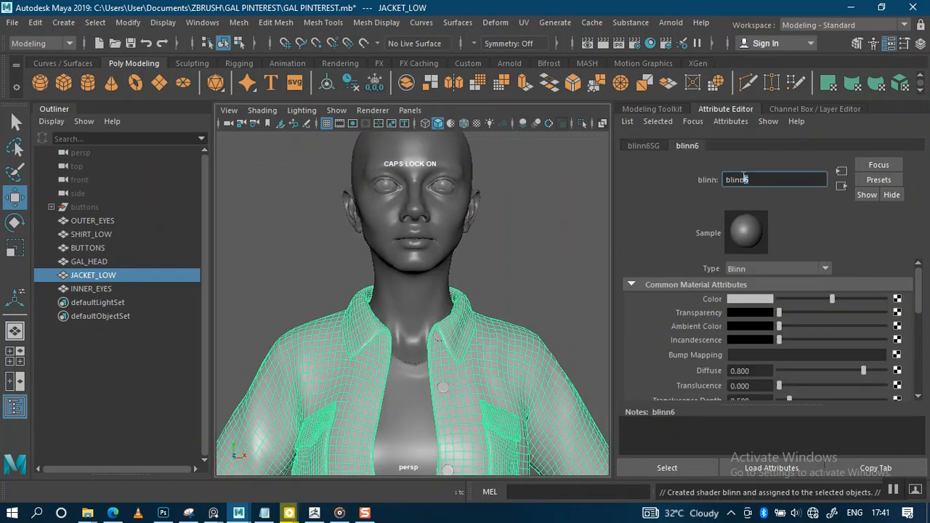
pyautogui.write('JACKET')
pyautogui.press('Return')
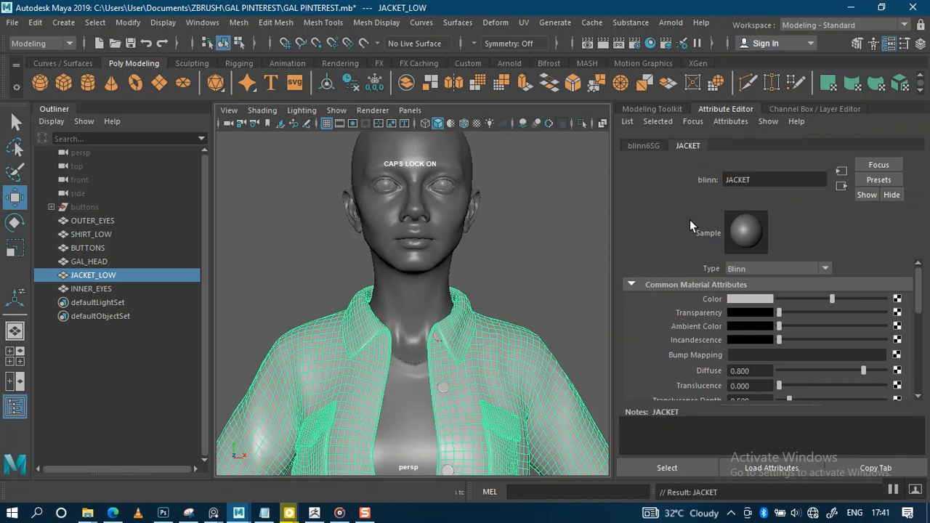
pyautogui.click(789, 298)
pyautogui.click(490, 301)
pyautogui.keyDown('alt'); pyautogui.moveTo(487, 305); pyautogui.dragTo(378, 268, button='right'); pyautogui.keyUp('alt')
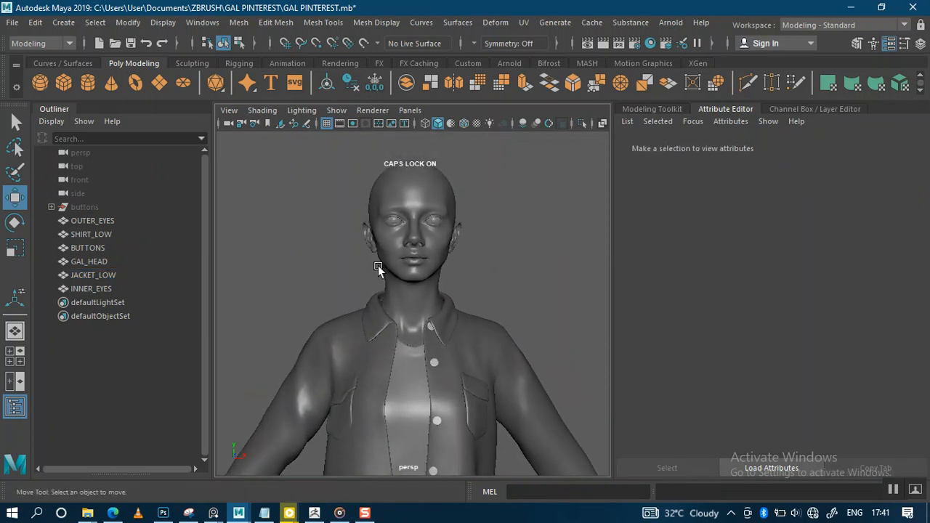
# Step: Select INNER_EYES, shift the spheres slightly along X, and frame them in the four-view layout
pyautogui.click(101, 287)
pyautogui.keyDown('alt'); pyautogui.moveTo(462, 262); pyautogui.dragTo(436, 223, button='right'); pyautogui.keyUp('alt')
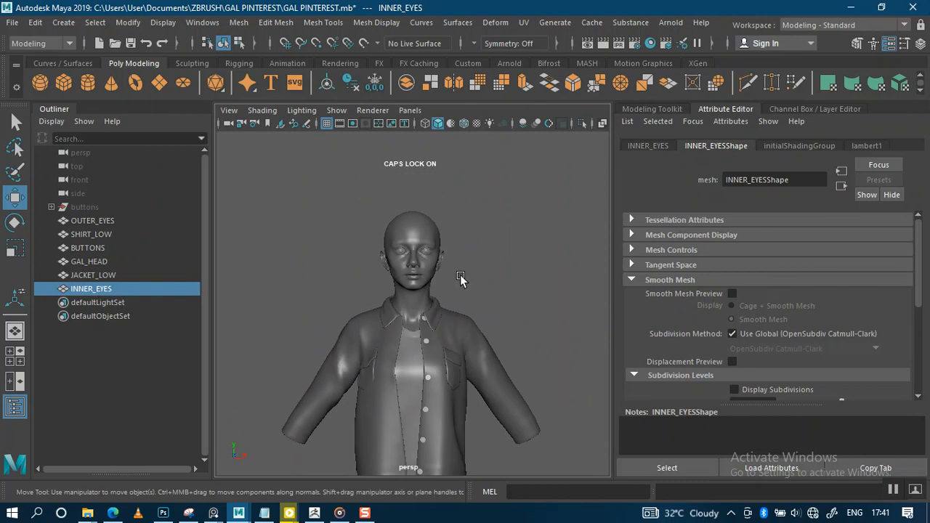
pyautogui.keyDown('alt'); pyautogui.moveTo(356, 272); pyautogui.dragTo(432, 297, button='right'); pyautogui.keyUp('alt')
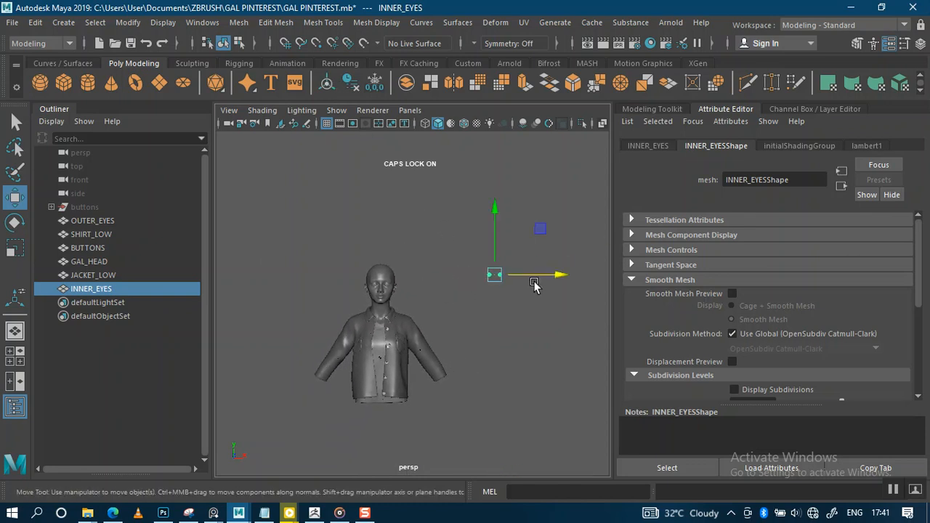
pyautogui.moveTo(535, 274); pyautogui.dragTo(436, 285)
pyautogui.press('space')
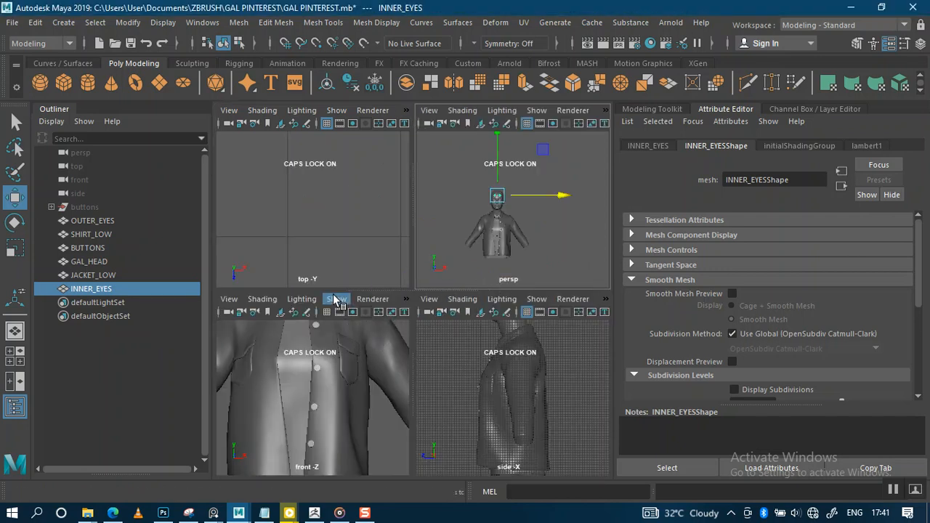
pyautogui.press('f')
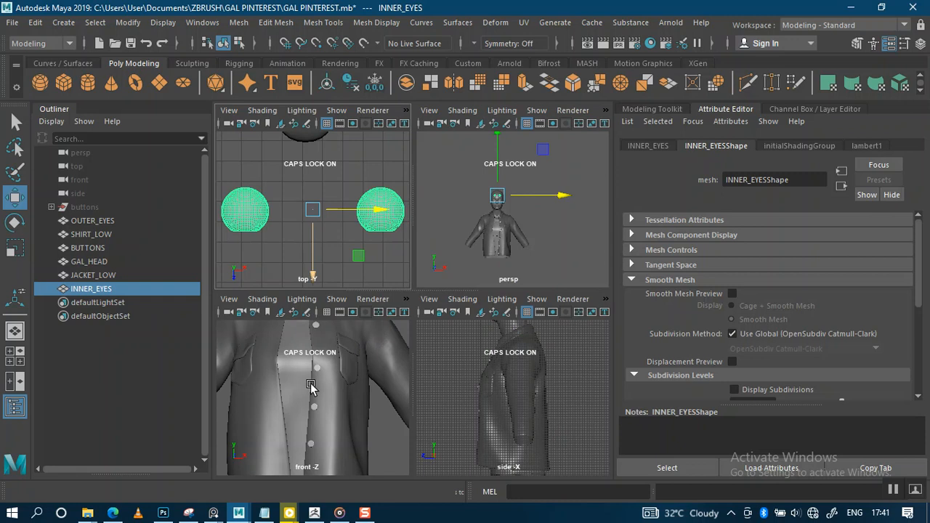
pyautogui.press('f')
pyautogui.press('f')
pyautogui.scroll(-5, 453, 409)
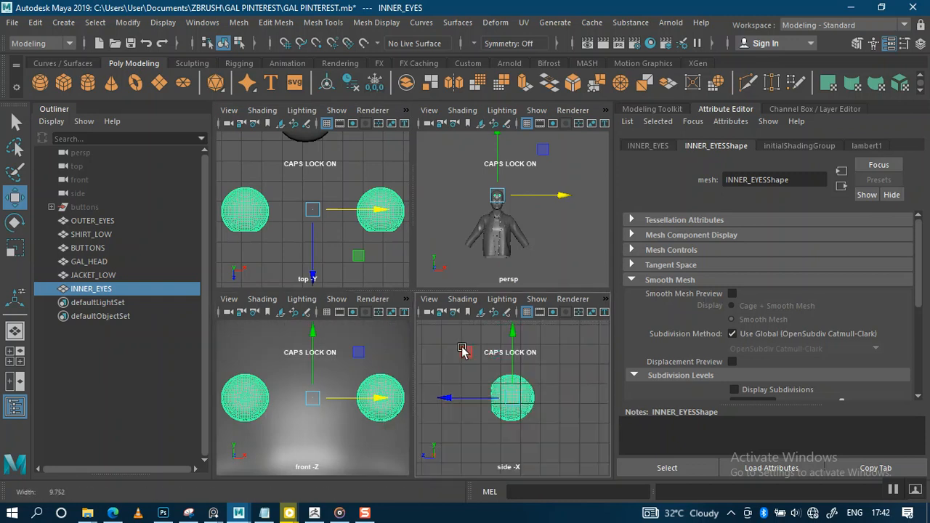
pyautogui.moveTo(513, 366)
pyautogui.keyDown('alt'); pyautogui.mouseDown(button='middle')
pyautogui.moveTo(471, 368)
pyautogui.moveTo(510, 365)
pyautogui.mouseUp(button='middle'); pyautogui.keyUp('alt')
pyautogui.scroll(-2, 468, 379)
# Step: Push the inner eyes back into the head and lower them to the eye sockets
pyautogui.moveTo(459, 389); pyautogui.dragTo(531, 399)
pyautogui.scroll(5, 342, 356)
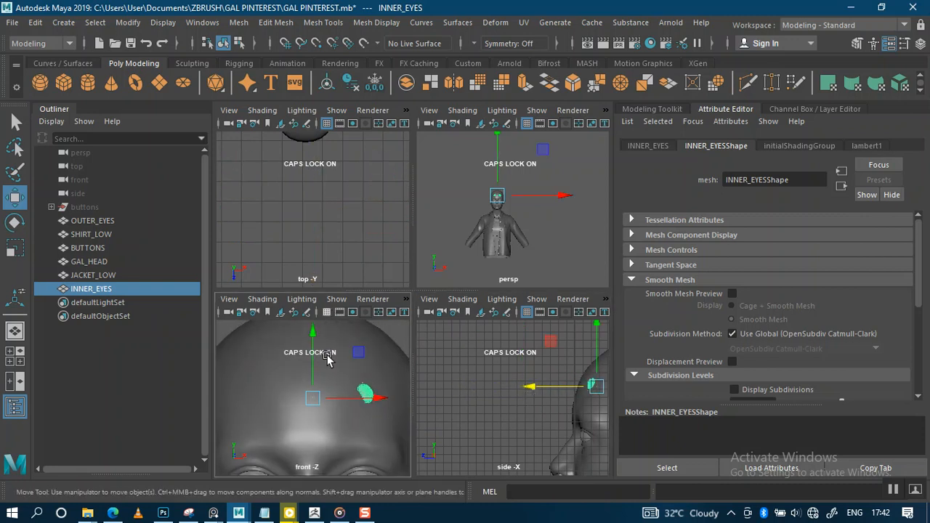
pyautogui.scroll(-3, 336, 333)
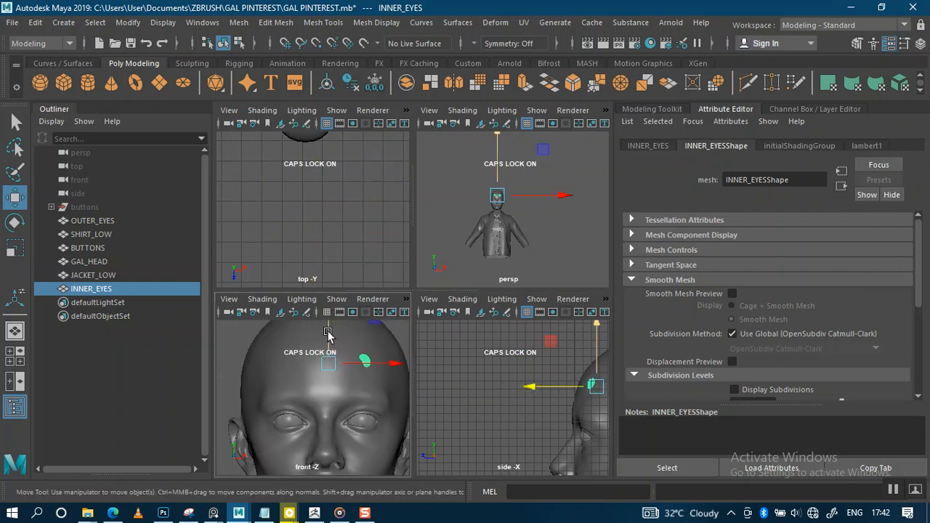
pyautogui.moveTo(328, 330); pyautogui.dragTo(324, 385)
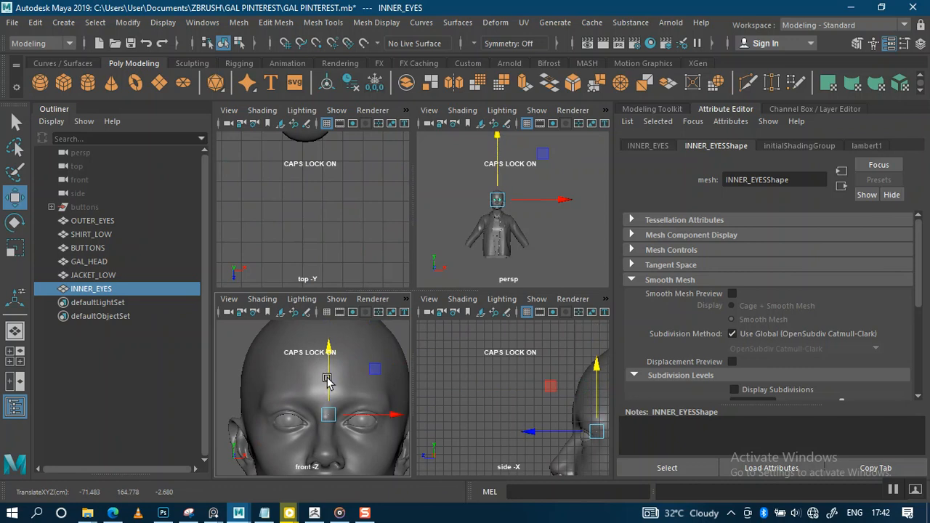
pyautogui.moveTo(344, 217)
pyautogui.keyDown('alt'); pyautogui.mouseDown(button='middle')
pyautogui.moveTo(343, 298)
pyautogui.moveTo(353, 264)
pyautogui.moveTo(353, 276)
pyautogui.mouseUp(button='middle'); pyautogui.keyUp('alt')
pyautogui.scroll(-3, 342, 198)
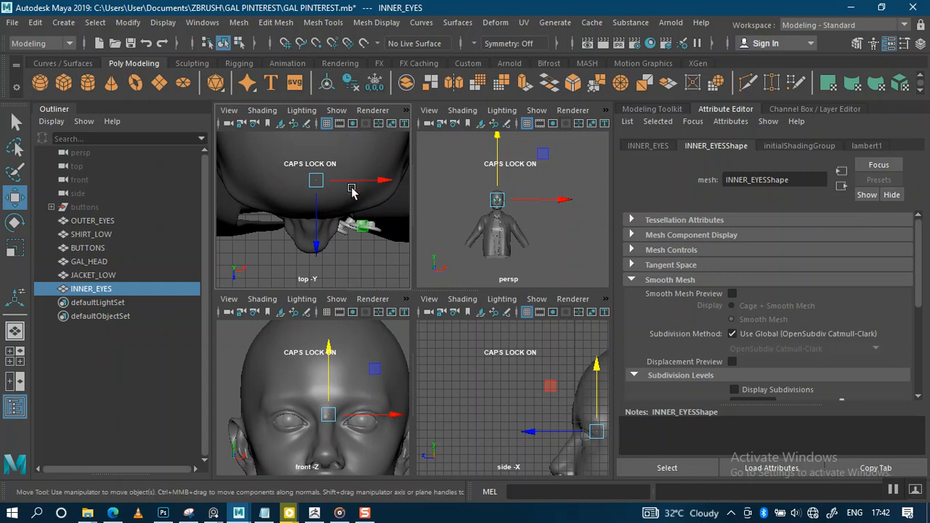
# Step: Set low-resolution smoothness and textured shaded display, with the top view maximized
pyautogui.press('3')
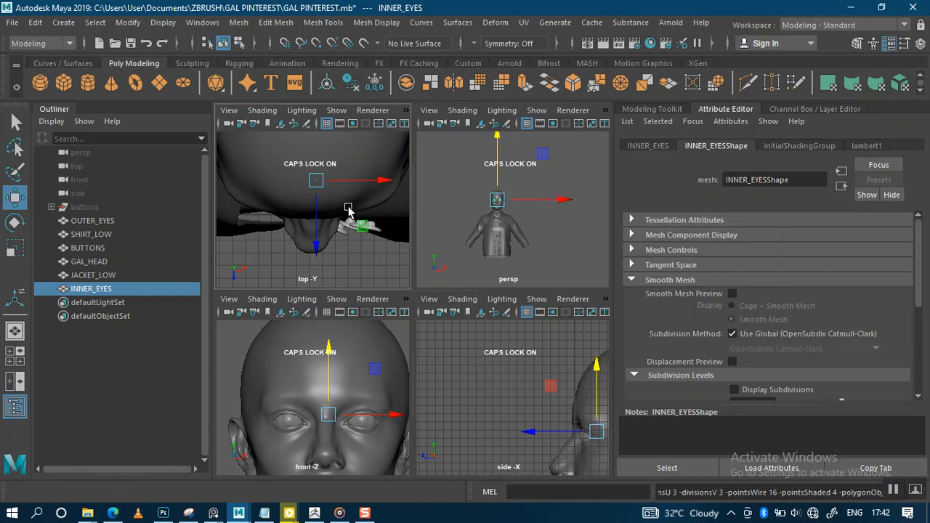
pyautogui.hotkey('ctrl', '1')
pyautogui.hotkey('ctrl', '1')
pyautogui.press('6')
pyautogui.scroll(-1, 347, 247)
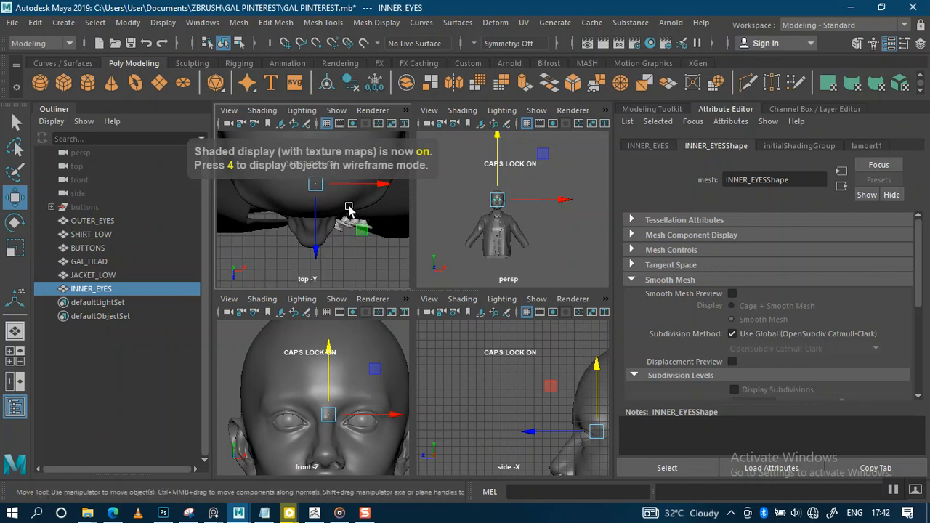
pyautogui.press('space')
pyautogui.scroll(1, 379, 289)
pyautogui.press('capslock')
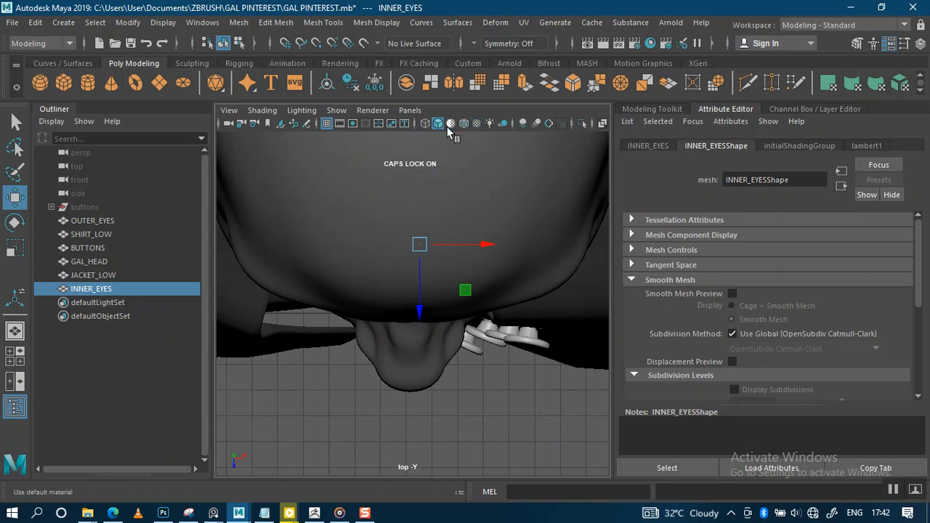
# Step: Switch the top view to wireframe and move both eyes out below the head
pyautogui.click(424, 123)
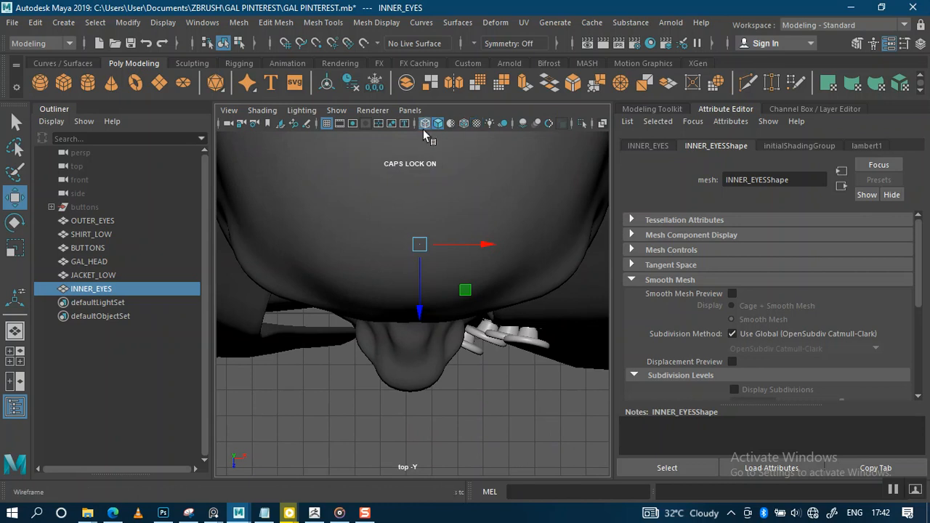
pyautogui.scroll(1, 427, 256)
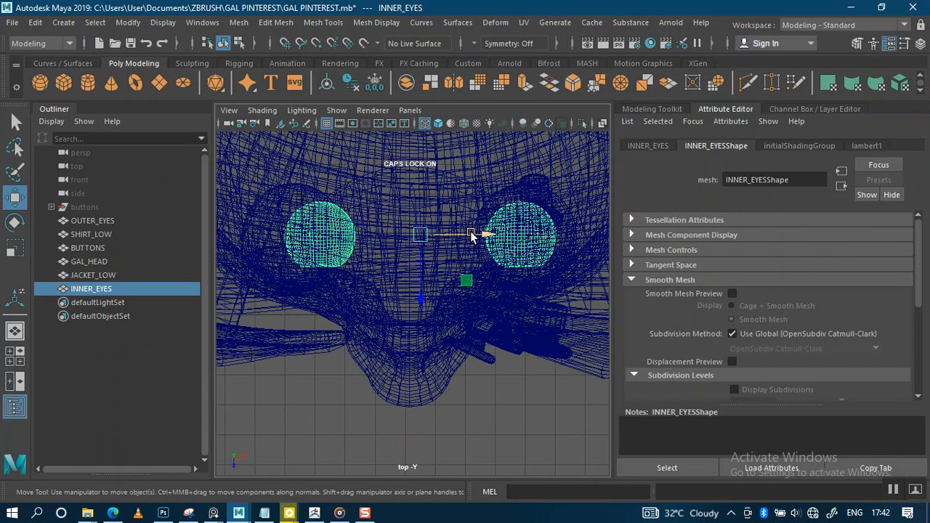
pyautogui.moveTo(471, 236); pyautogui.dragTo(460, 235)
pyautogui.moveTo(409, 297); pyautogui.dragTo(409, 452)
pyautogui.keyDown('alt'); pyautogui.moveTo(458, 322); pyautogui.dragTo(436, 279, button='middle'); pyautogui.keyUp('alt')
pyautogui.scroll(2, 437, 282)
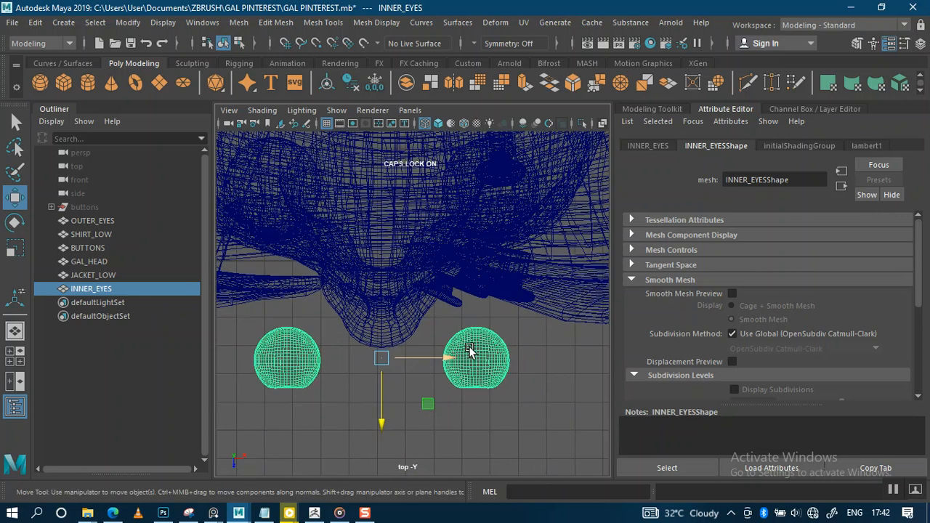
# Step: Delete all faces of the right eye, then return to Object Mode and select the remaining sphere
pyautogui.rightClick(501, 393)
pyautogui.click(502, 172)
pyautogui.moveTo(540, 409); pyautogui.dragTo(449, 324)
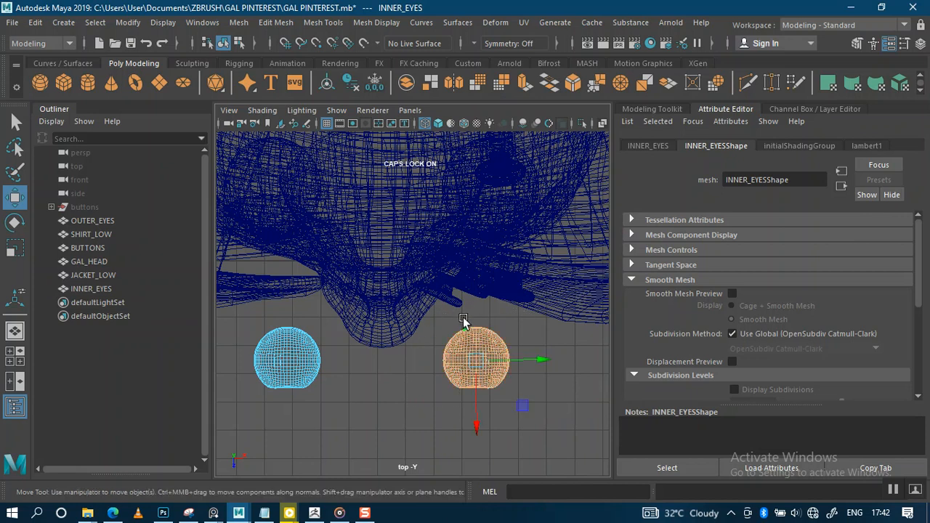
pyautogui.press('Delete')
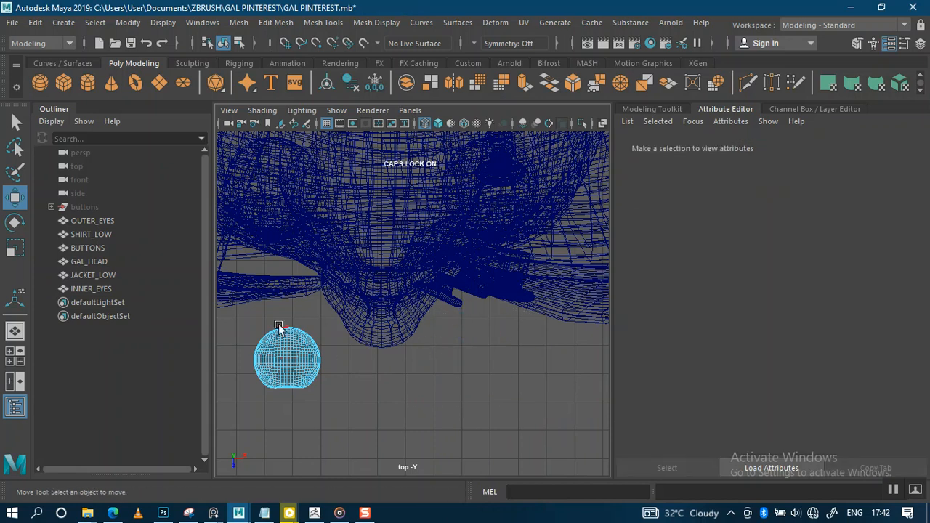
pyautogui.rightClick(292, 379)
pyautogui.click(357, 114)
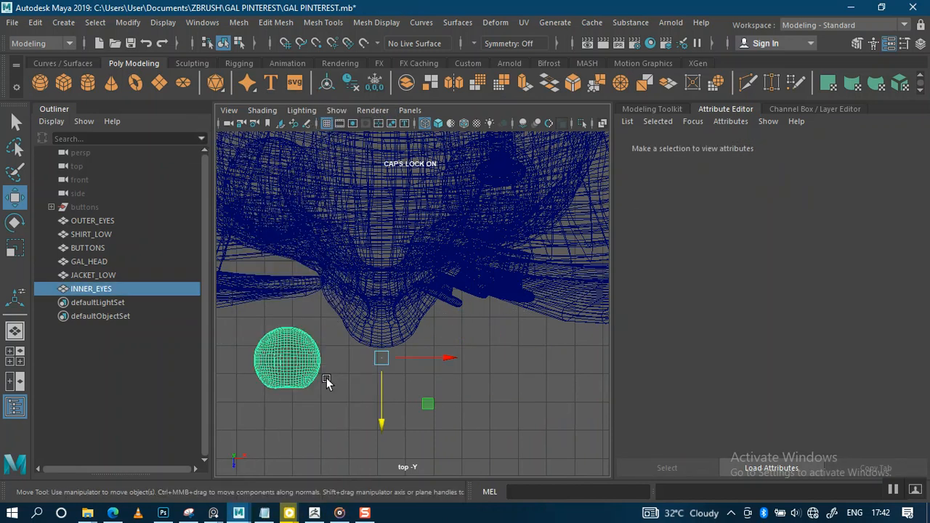
pyautogui.click(309, 353)
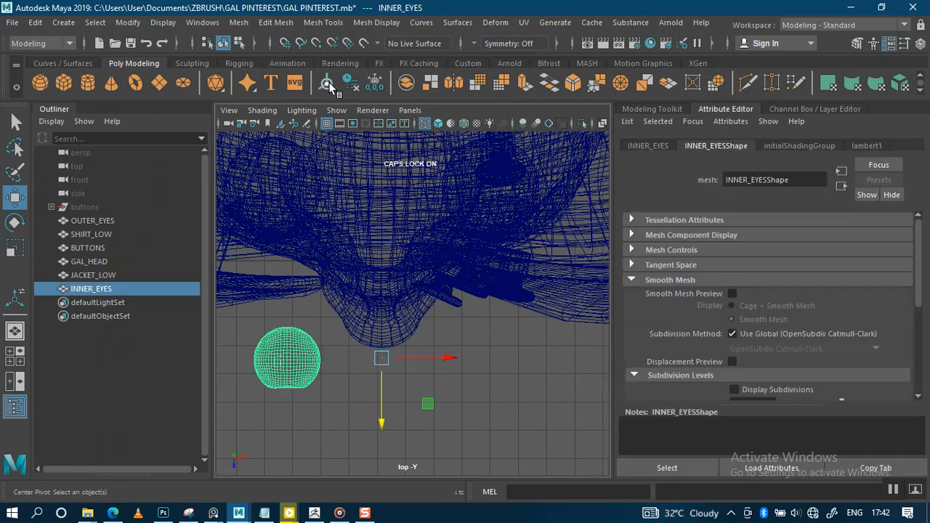
# Step: Move the eye sphere up and sideways into its eye socket
pyautogui.moveTo(287, 427); pyautogui.dragTo(284, 278)
pyautogui.keyDown('alt'); pyautogui.moveTo(366, 282); pyautogui.dragTo(497, 353, button='middle'); pyautogui.keyUp('alt')
pyautogui.keyDown('alt'); pyautogui.moveTo(456, 313); pyautogui.dragTo(465, 430, button='right'); pyautogui.keyUp('alt')
pyautogui.keyDown('alt'); pyautogui.moveTo(480, 279); pyautogui.dragTo(471, 304, button='right'); pyautogui.keyUp('alt')
pyautogui.moveTo(470, 237); pyautogui.dragTo(438, 244)
pyautogui.moveTo(393, 312); pyautogui.dragTo(395, 273)
pyautogui.keyDown('alt'); pyautogui.moveTo(438, 271); pyautogui.dragTo(427, 308, button='middle'); pyautogui.keyUp('alt')
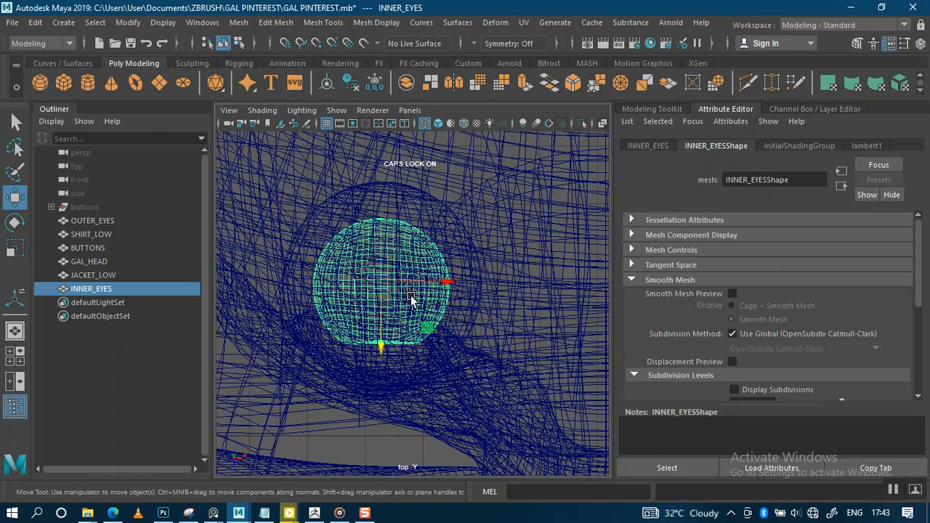
# Step: Scale the eye sphere up slightly so it fills the socket
pyautogui.press('r')
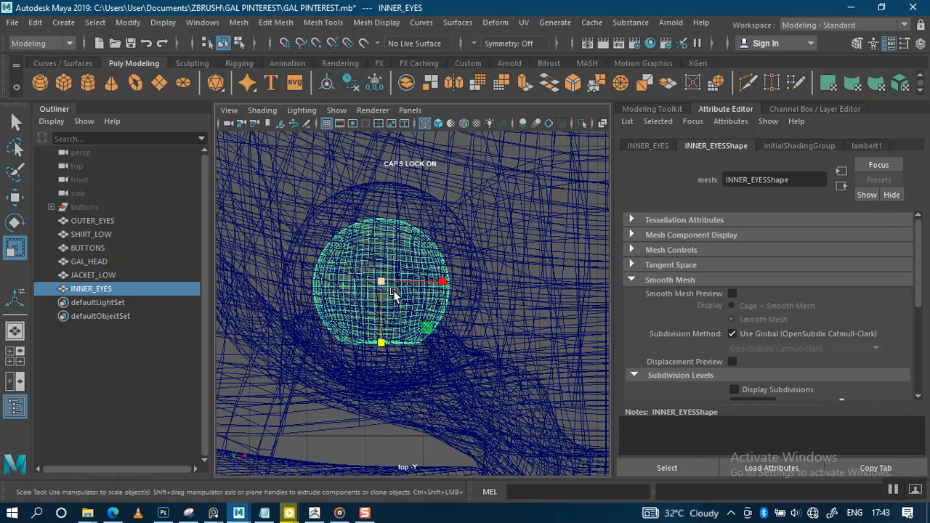
pyautogui.moveTo(385, 285); pyautogui.dragTo(425, 300)
pyautogui.scroll(-4, 472, 290)
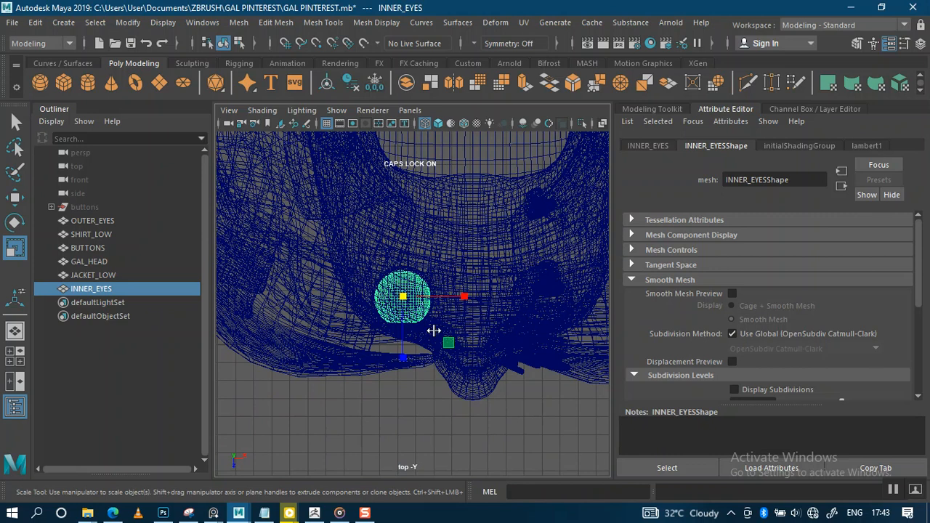
pyautogui.press('space')
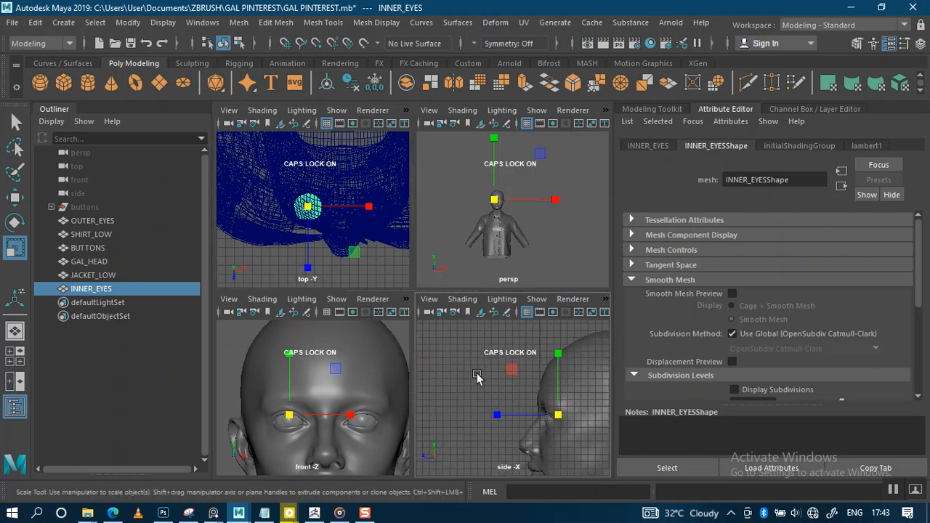
pyautogui.press('space')
# Step: Check the eye's fit in the side view shown as wireframe
pyautogui.scroll(5, 478, 360)
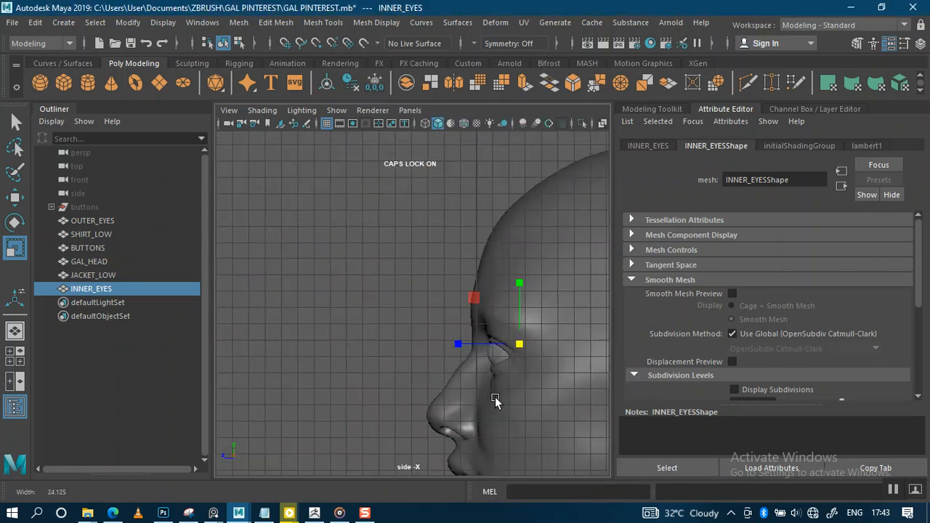
pyautogui.scroll(3, 476, 399)
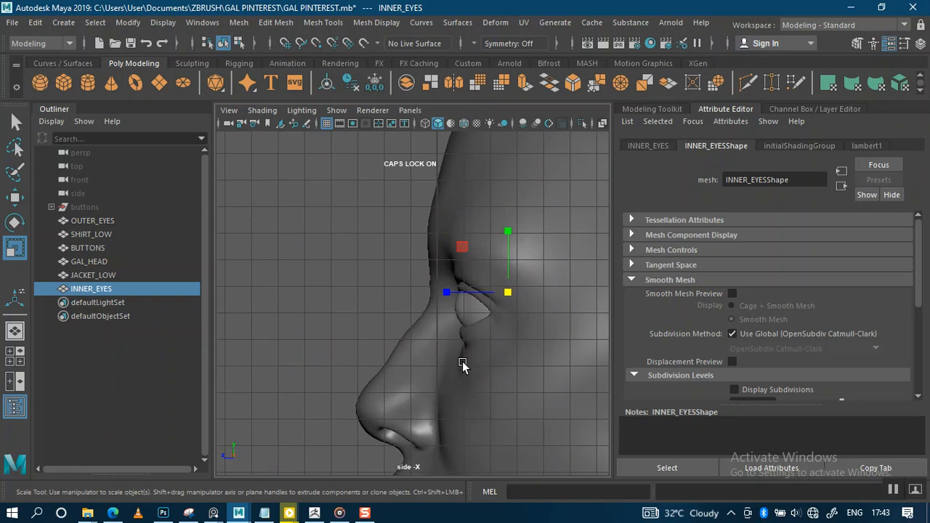
pyautogui.scroll(-1, 454, 368)
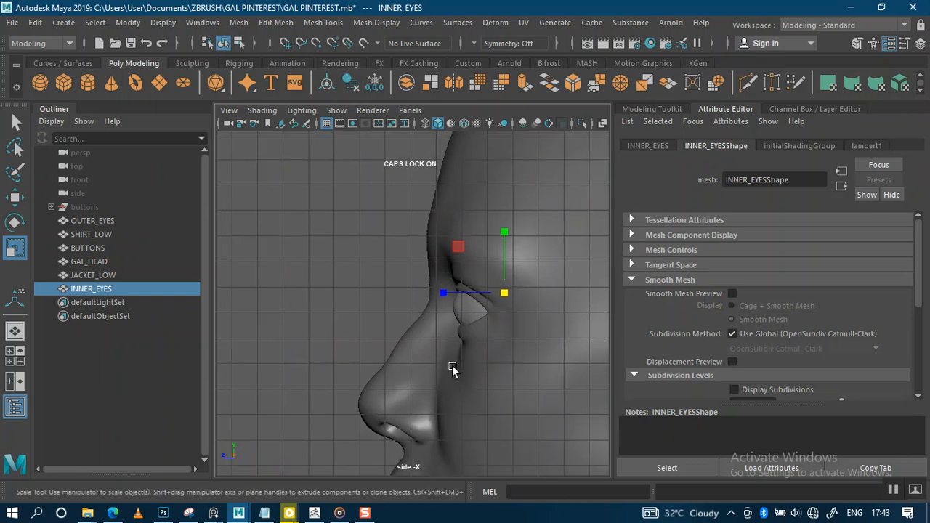
pyautogui.click(425, 123)
pyautogui.scroll(5, 506, 354)
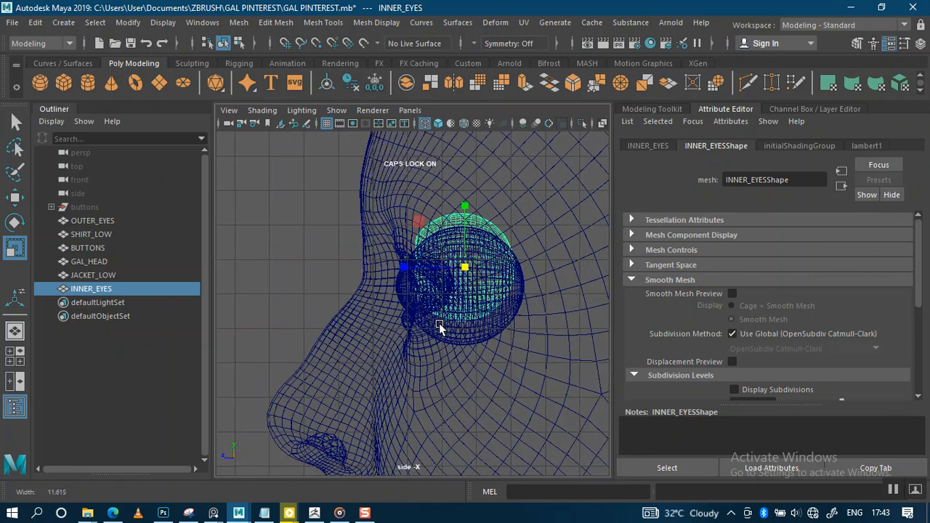
pyautogui.scroll(-4, 474, 378)
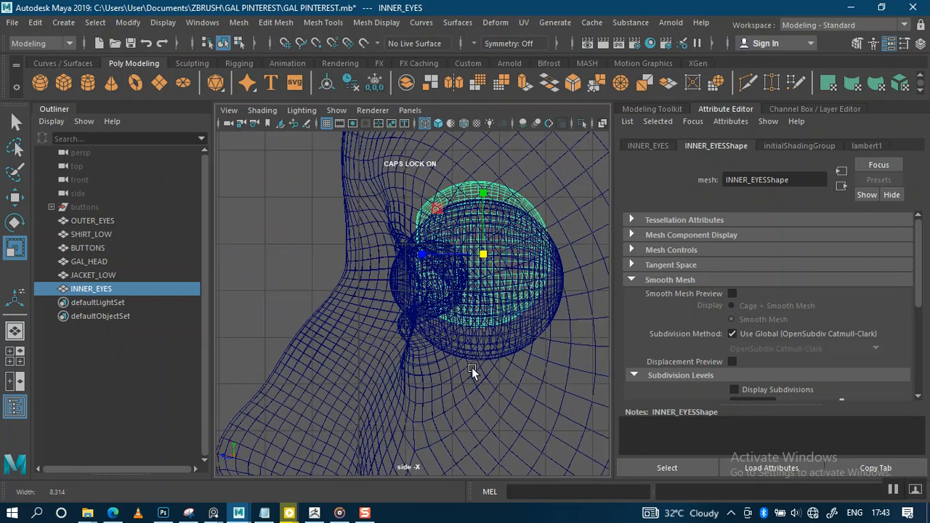
pyautogui.scroll(-1, 444, 298)
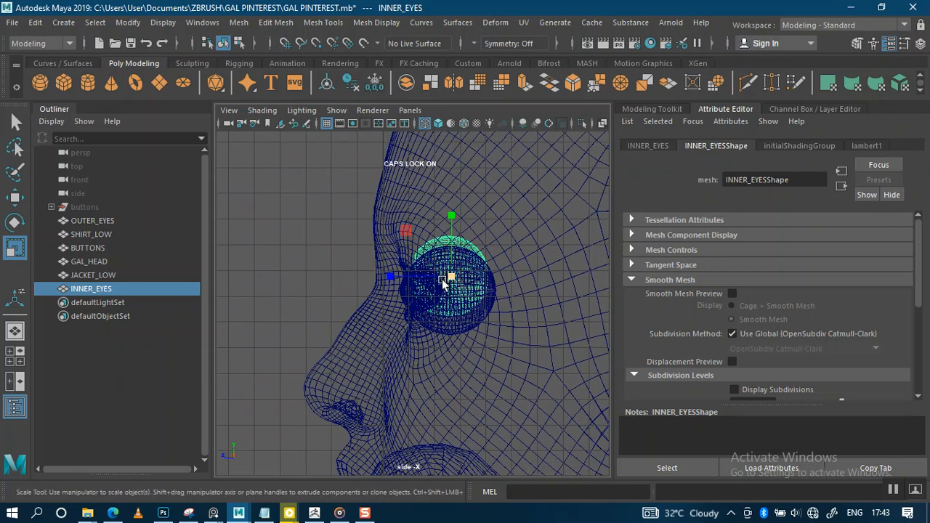
pyautogui.moveTo(416, 282)
pyautogui.keyDown('alt'); pyautogui.mouseDown(button='right')
pyautogui.moveTo(418, 272)
pyautogui.moveTo(413, 296)
pyautogui.mouseUp(button='right'); pyautogui.keyUp('alt')
pyautogui.click(410, 110)
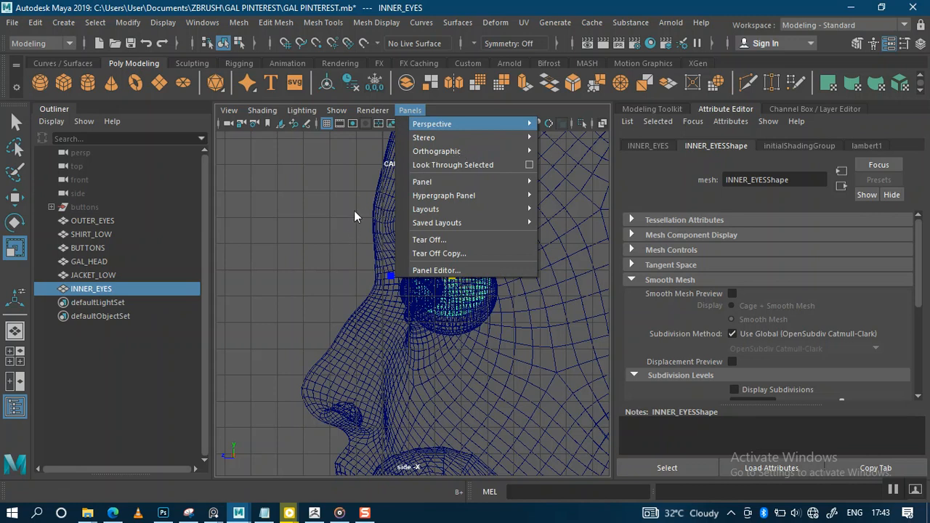
# Step: Create a new right-side orthographic camera view zoomed in on the head
pyautogui.moveTo(528, 155)
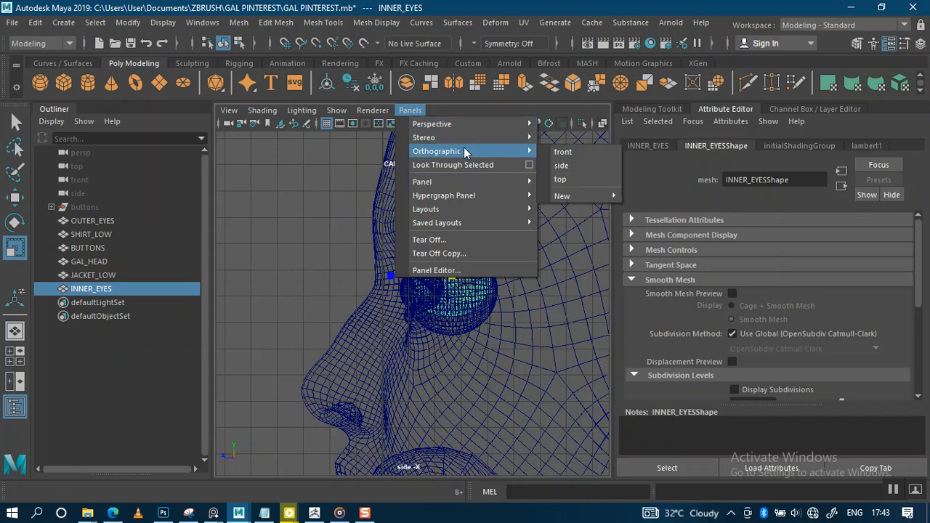
pyautogui.moveTo(580, 193)
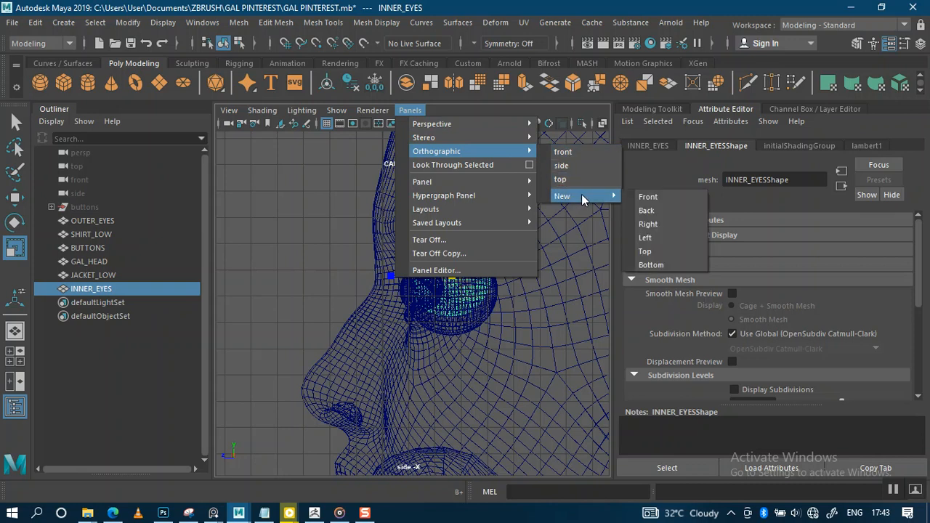
pyautogui.click(657, 225)
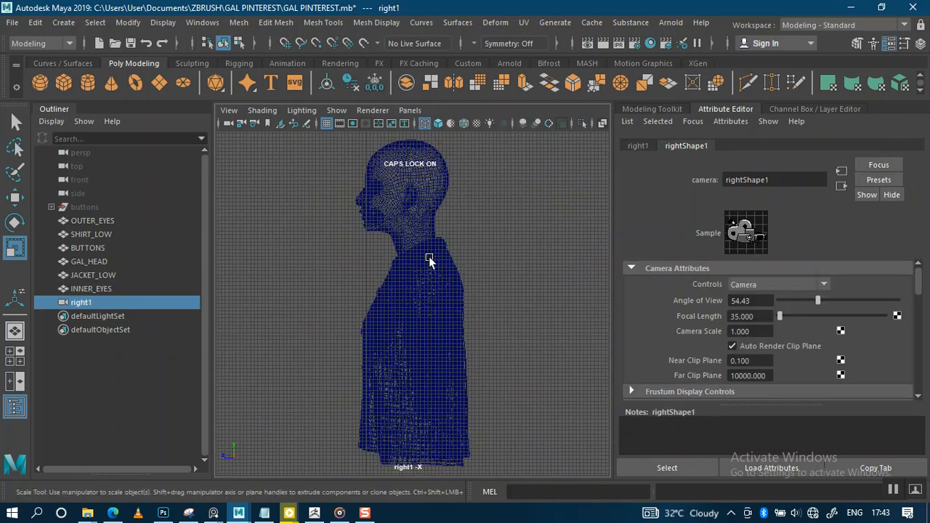
pyautogui.keyDown('alt'); pyautogui.moveTo(432, 247); pyautogui.dragTo(446, 353, button='right'); pyautogui.keyUp('alt')
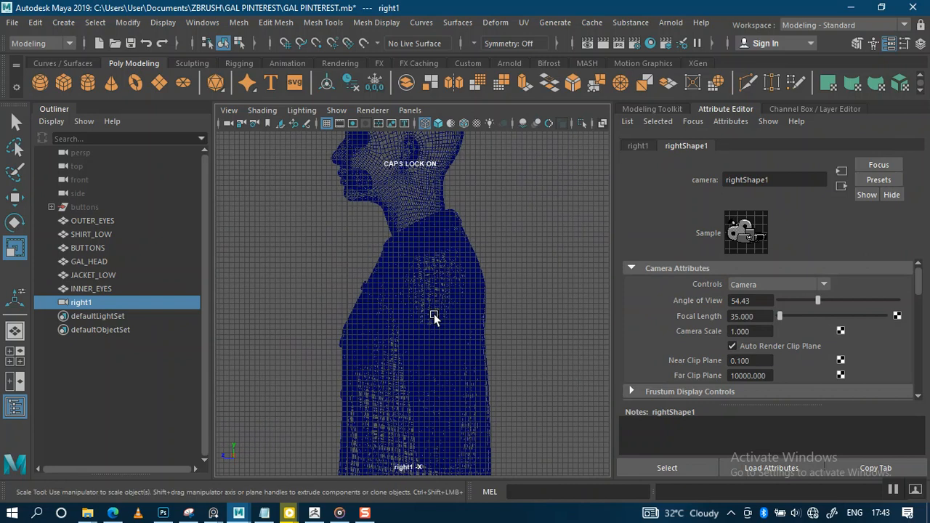
pyautogui.keyDown('alt'); pyautogui.moveTo(392, 208); pyautogui.dragTo(399, 351, button='middle'); pyautogui.keyUp('alt')
pyautogui.keyDown('alt'); pyautogui.moveTo(399, 352); pyautogui.dragTo(373, 405, button='right'); pyautogui.keyUp('alt')
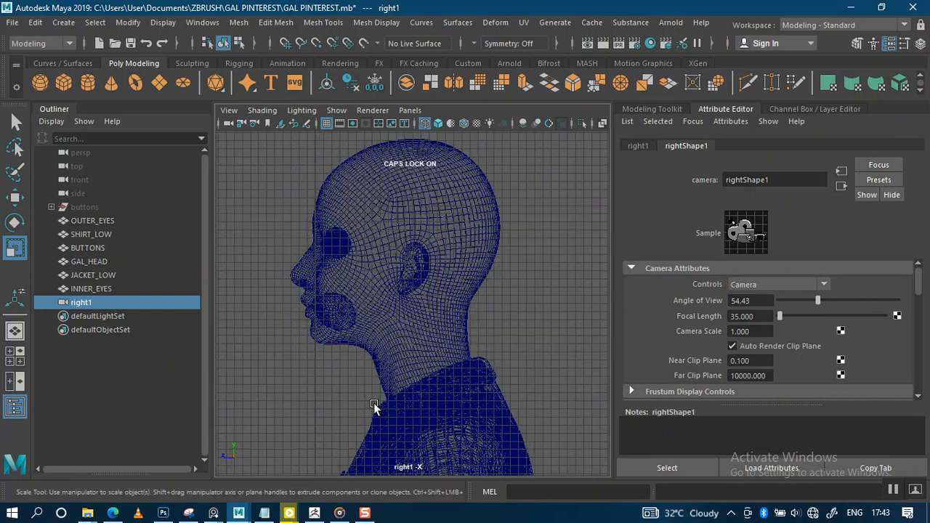
# Step: Frame the INNER_EYES sphere in that view, then delete the right1 camera
pyautogui.click(98, 288)
pyautogui.click(95, 300)
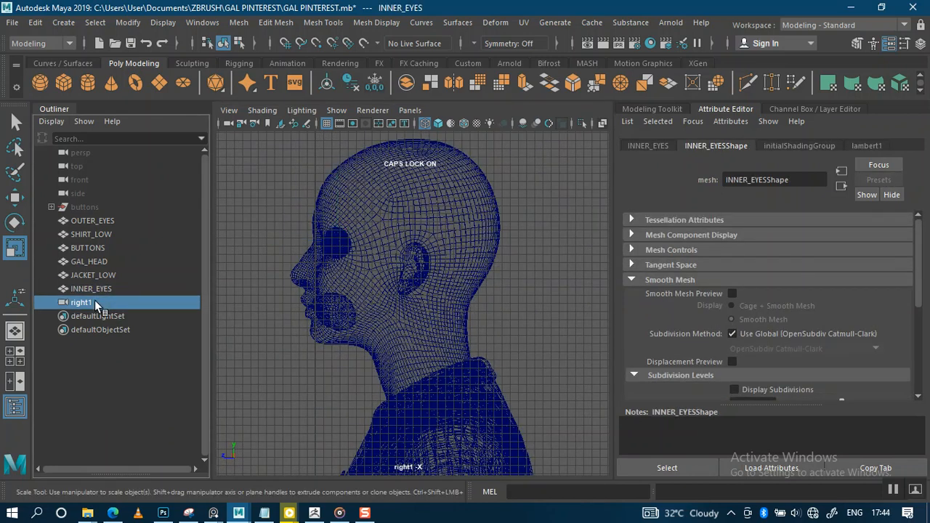
pyautogui.click(101, 289)
pyautogui.press('f')
pyautogui.keyDown('alt'); pyautogui.moveTo(370, 304); pyautogui.dragTo(286, 227, button='right'); pyautogui.keyUp('alt')
pyautogui.click(100, 302)
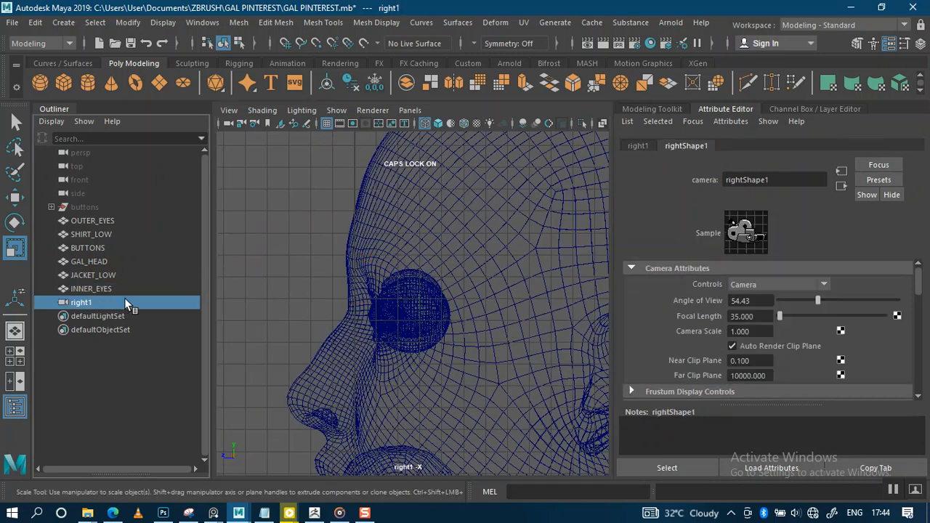
pyautogui.press('Delete')
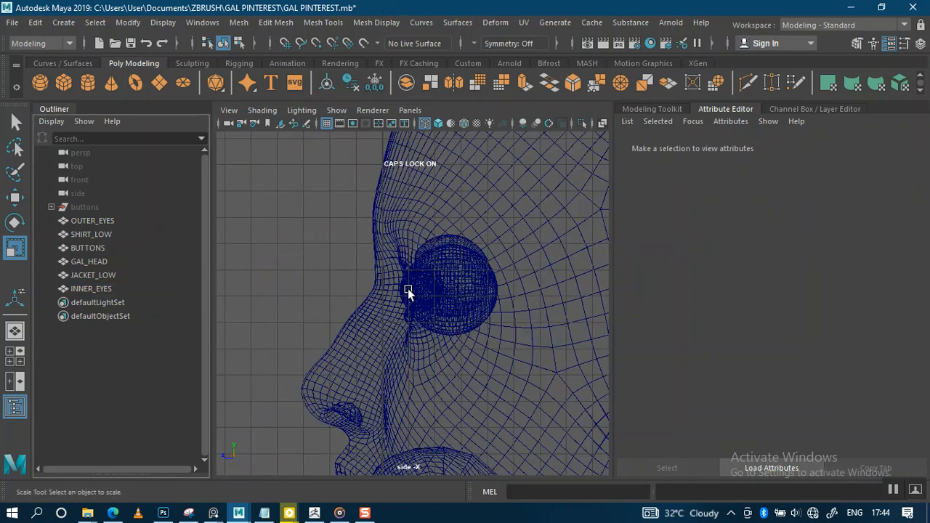
pyautogui.press('space')
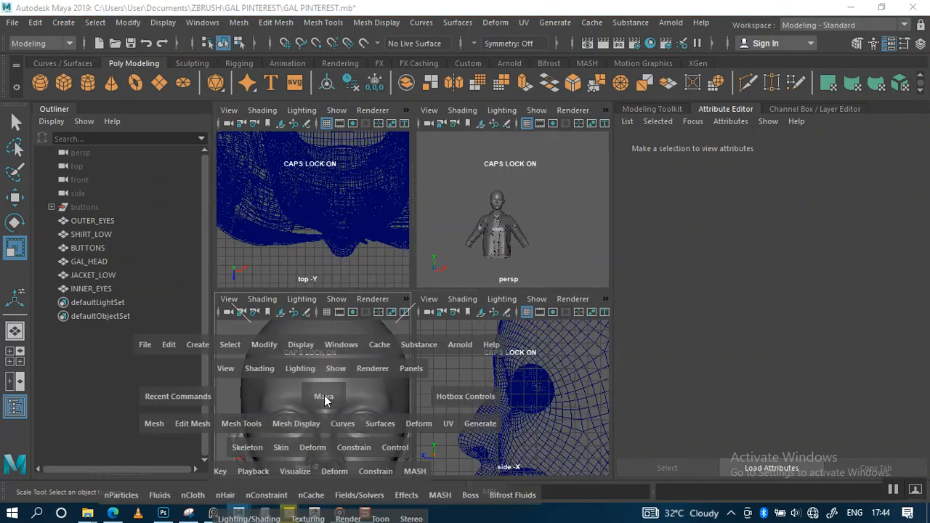
# Step: In the maximized front wireframe view, nudge INNER_EYES up along Y into place
pyautogui.press('space')
pyautogui.keyDown('alt'); pyautogui.moveTo(350, 361); pyautogui.dragTo(368, 406, button='right'); pyautogui.keyUp('alt')
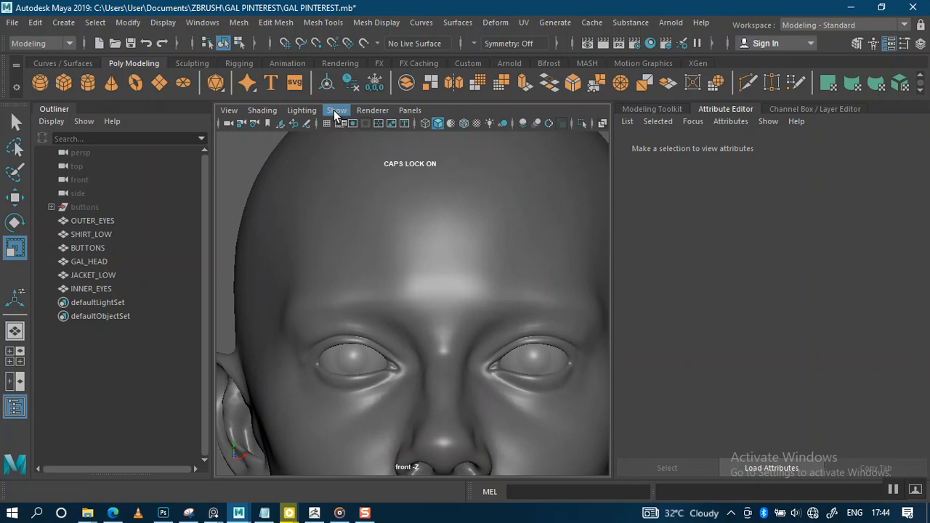
pyautogui.press('4')
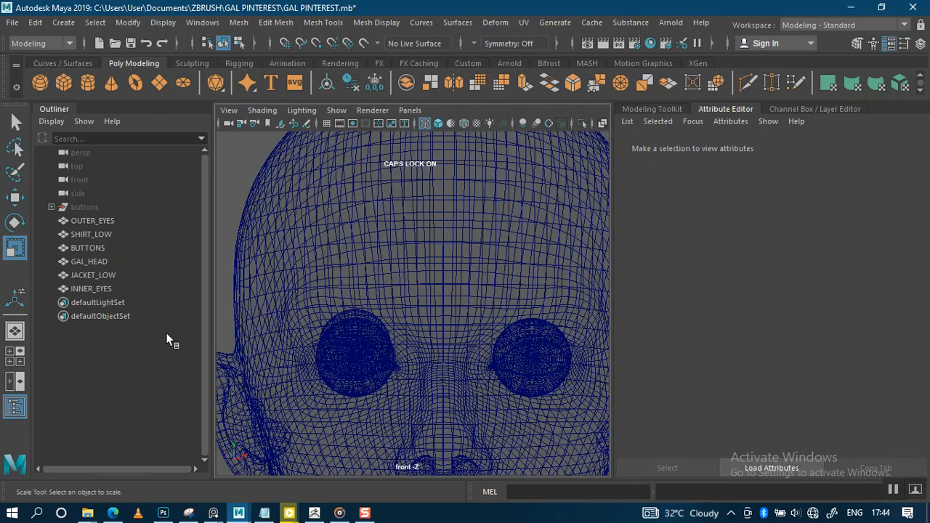
pyautogui.click(95, 289)
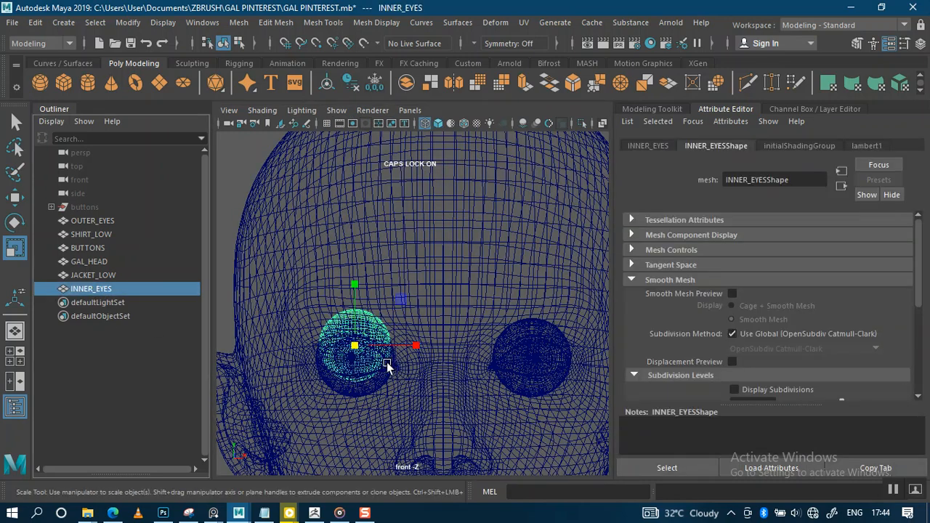
pyautogui.press('w')
pyautogui.scroll(5, 394, 353)
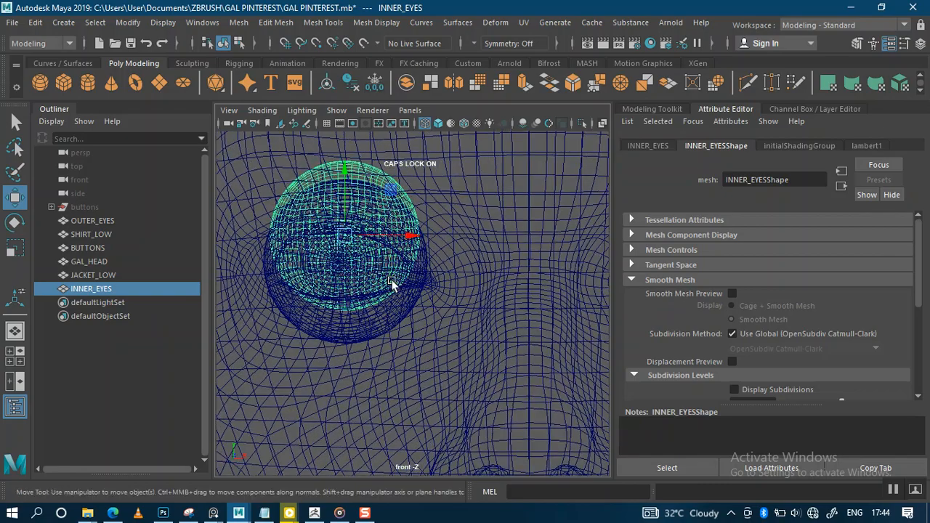
pyautogui.press('f')
pyautogui.moveTo(403, 208); pyautogui.dragTo(403, 238)
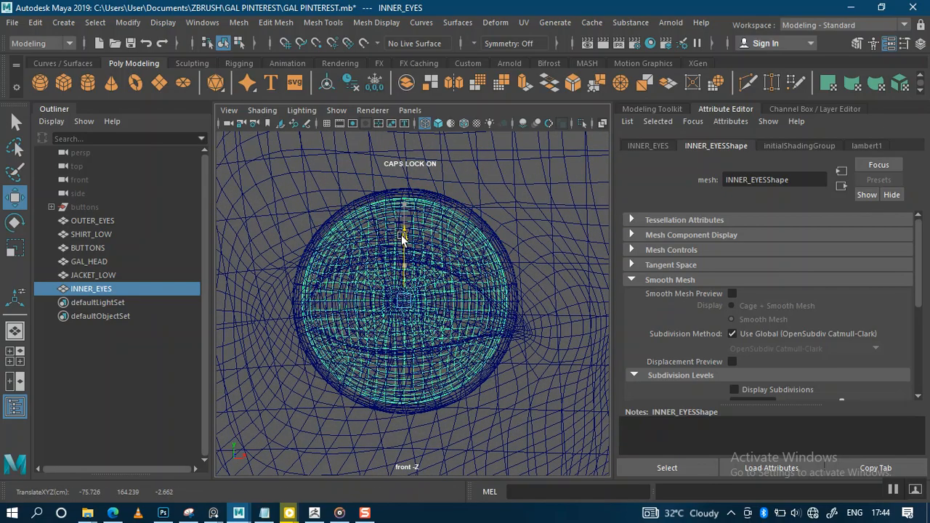
pyautogui.scroll(8, 403, 237)
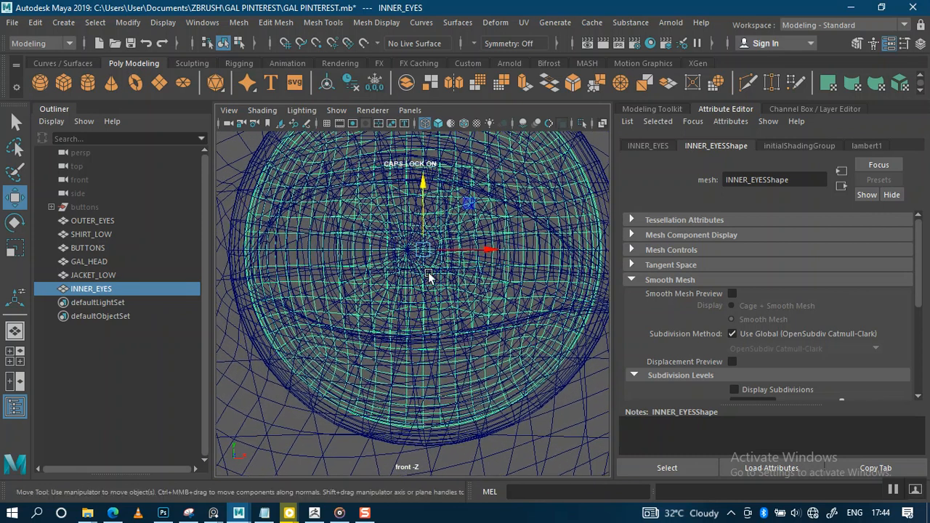
pyautogui.moveTo(422, 207); pyautogui.dragTo(422, 209)
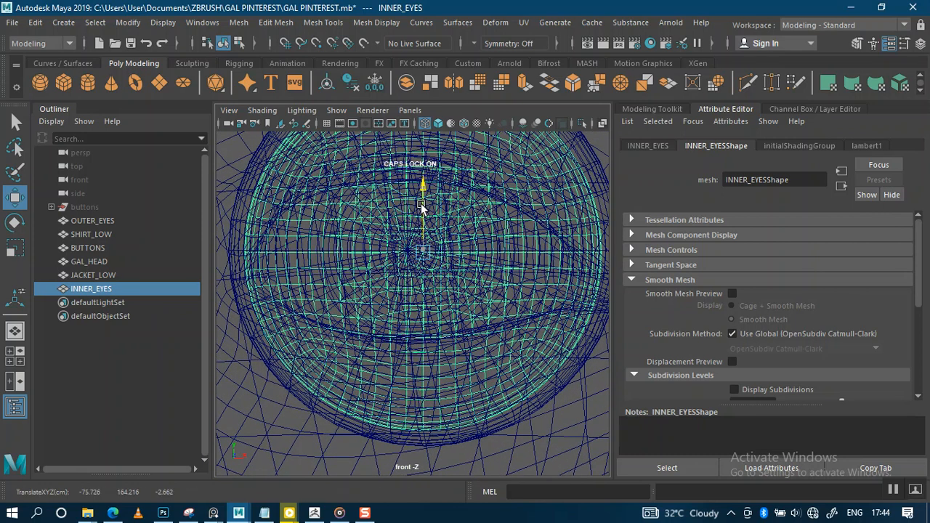
# Step: Scale INNER_EYES uniformly to about 1.416
pyautogui.press('r')
pyautogui.moveTo(422, 255); pyautogui.dragTo(440, 267)
pyautogui.keyDown('alt'); pyautogui.moveTo(467, 277); pyautogui.dragTo(465, 326, button='middle'); pyautogui.keyUp('alt')
pyautogui.moveTo(419, 303); pyautogui.dragTo(420, 307)
pyautogui.moveTo(419, 305); pyautogui.dragTo(417, 306)
pyautogui.press('w')
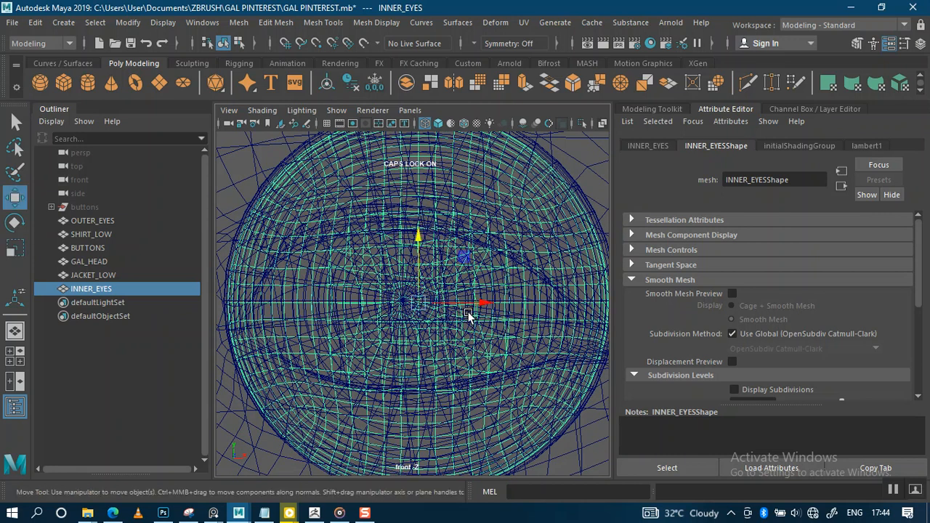
pyautogui.scroll(-3, 479, 305)
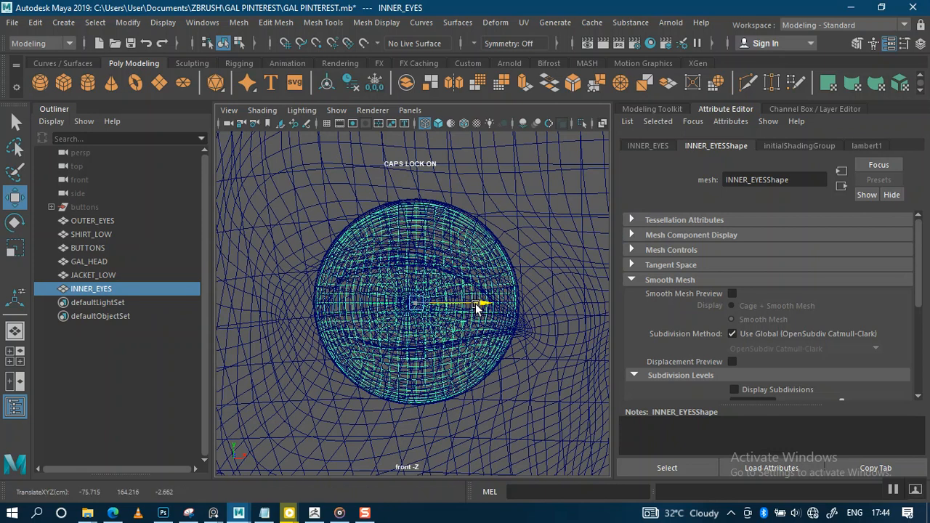
pyautogui.press('space')
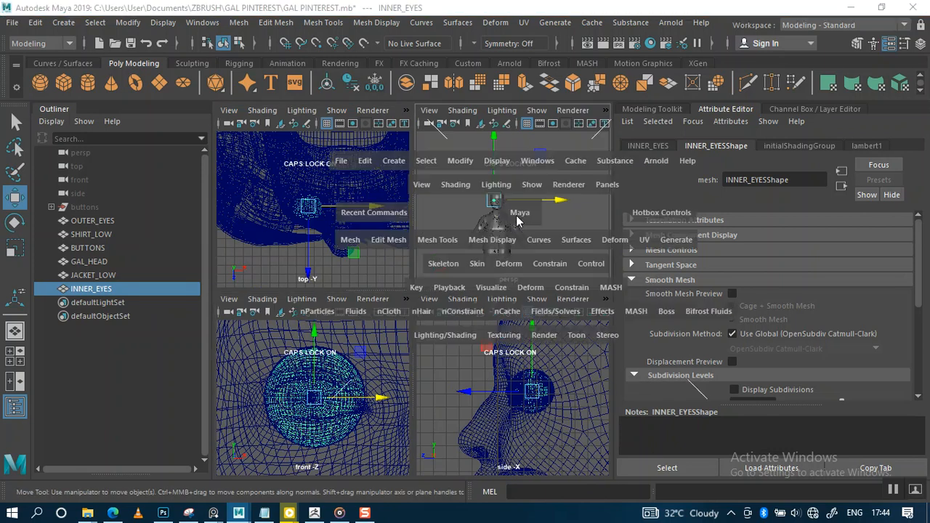
# Step: Move INNER_EYES to sit directly below OUTER_EYES in the Outliner
pyautogui.press('space')
pyautogui.press('f')
pyautogui.keyDown('alt'); pyautogui.moveTo(454, 289); pyautogui.dragTo(406, 344); pyautogui.keyUp('alt')
pyautogui.click(407, 345)
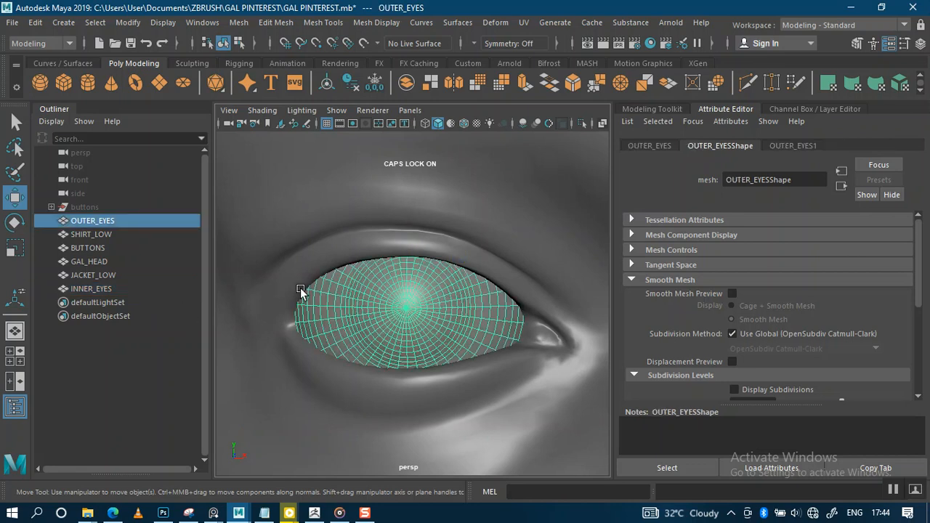
pyautogui.moveTo(88, 287)
pyautogui.mouseDown()
pyautogui.moveTo(69, 229)
pyautogui.moveTo(81, 231)
pyautogui.mouseUp()
# Step: Slide the OUTER_EYES1 blinn Transparency to white for full transparency
pyautogui.click(91, 220)
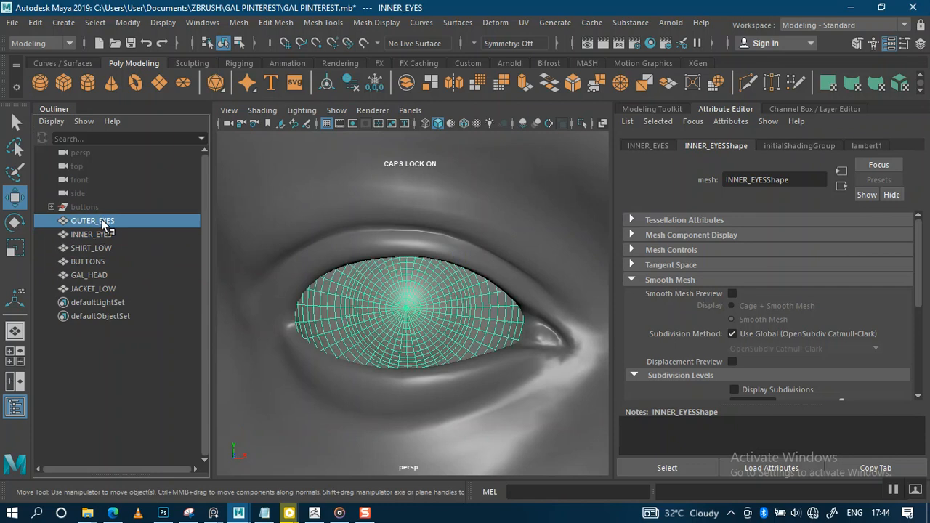
pyautogui.click(791, 146)
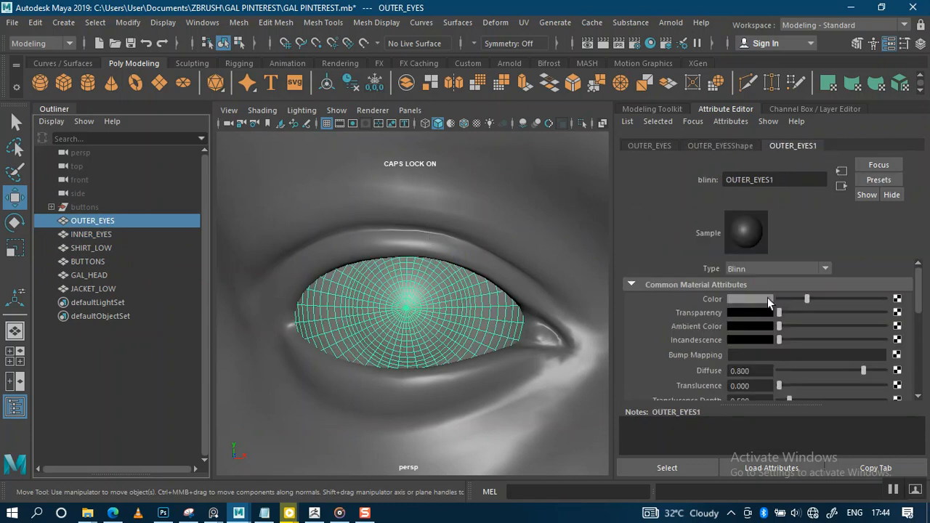
pyautogui.moveTo(779, 312); pyautogui.dragTo(881, 317)
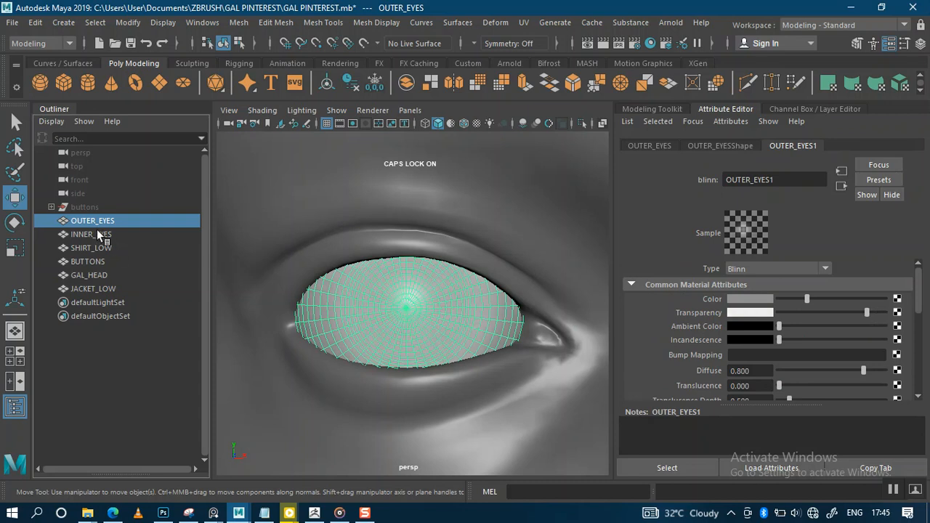
pyautogui.click(95, 234)
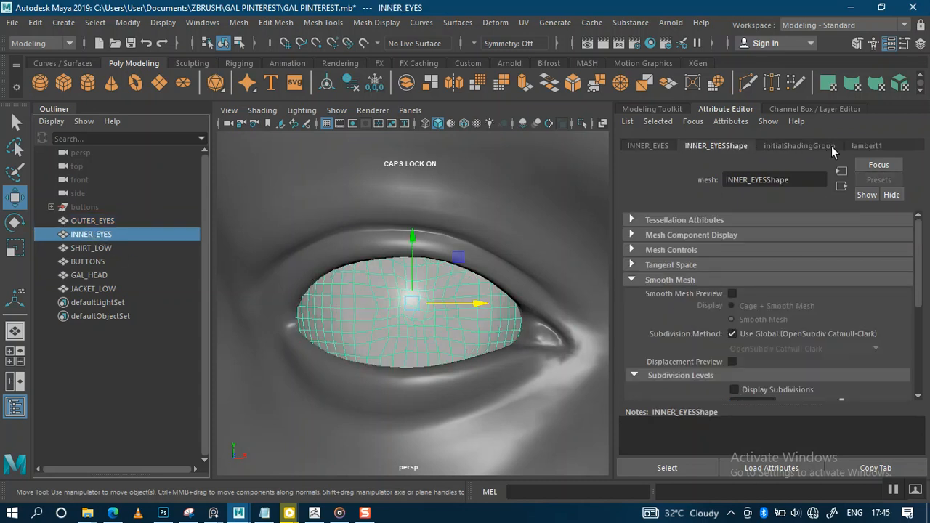
# Step: Map a File texture node onto the INNER_EYES lambert1 Color and browse for an image
pyautogui.click(866, 147)
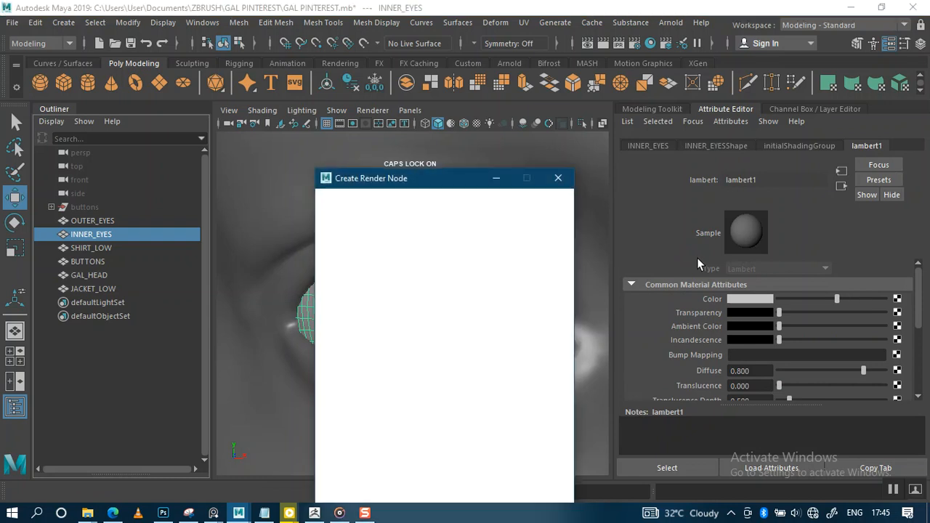
pyautogui.click(440, 289)
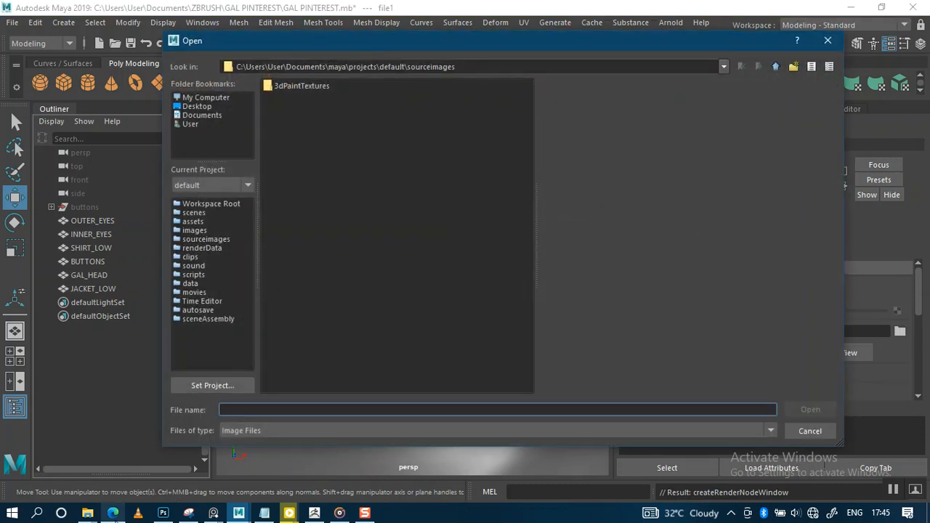
pyautogui.moveTo(88, 513)
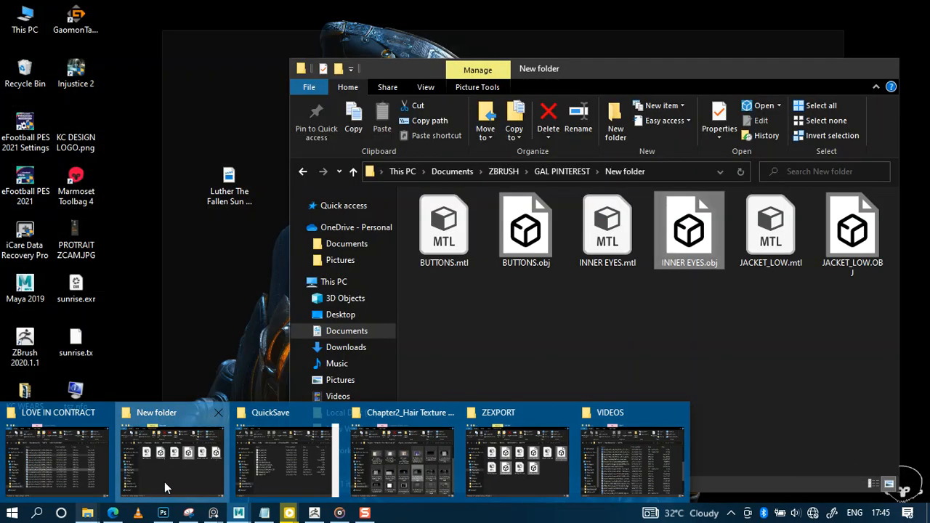
# Step: Locate ZBRUSH > EYES > NEW TEXTURES in Explorer, copy its path, and select Maya's Look in path
pyautogui.click(164, 481)
pyautogui.click(504, 171)
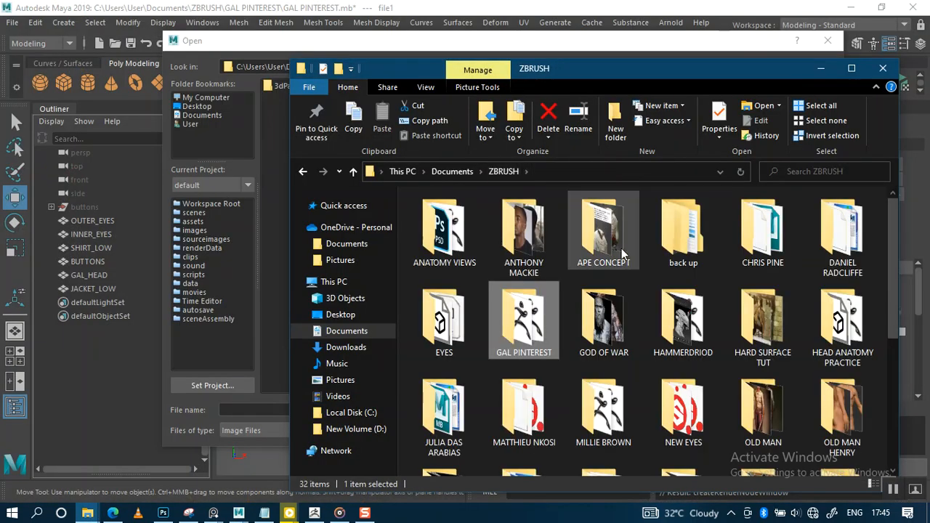
pyautogui.doubleClick(429, 335)
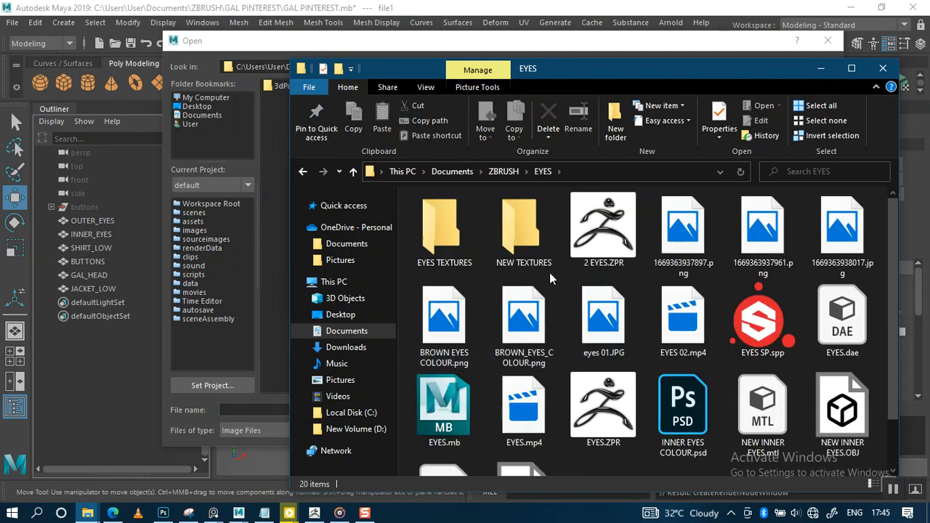
pyautogui.doubleClick(524, 231)
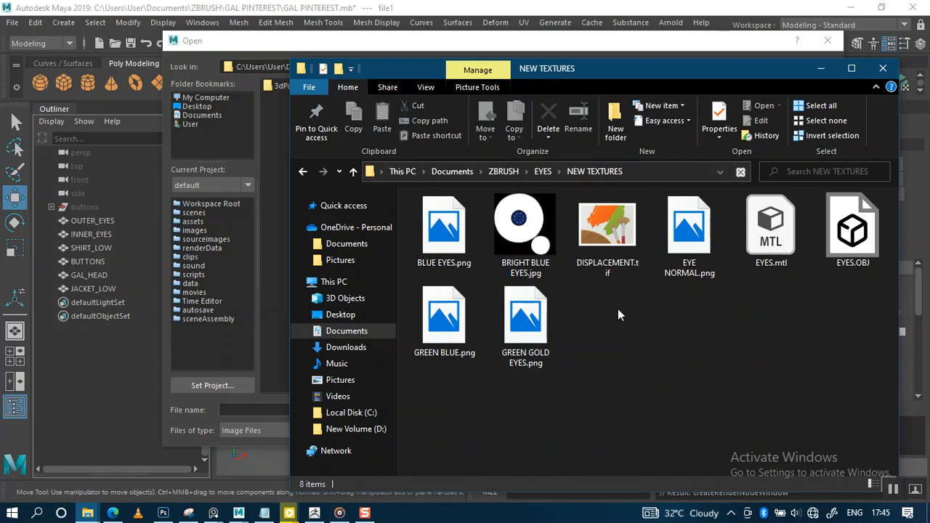
pyautogui.click(659, 171)
pyautogui.hotkey('ctrl', 'c')
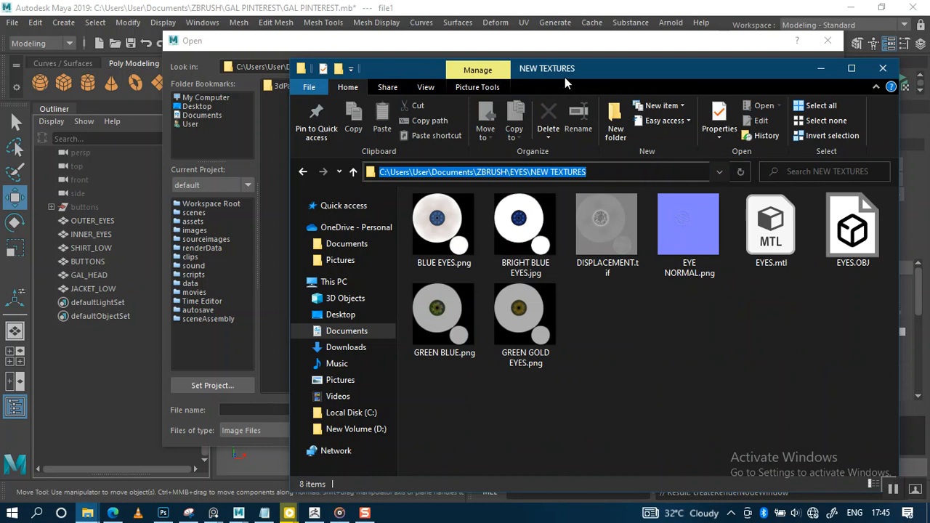
pyautogui.click(552, 40)
pyautogui.moveTo(465, 66); pyautogui.dragTo(201, 67)
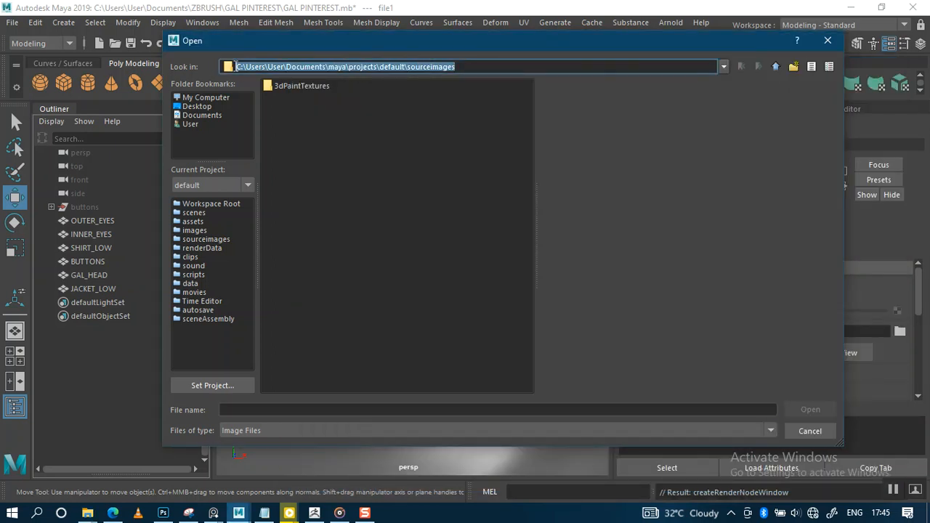
# Step: Paste the NEW TEXTURES path into Look in and open GREEN GOLD EYES.png
pyautogui.hotkey('ctrl', 'v')
pyautogui.press('Return')
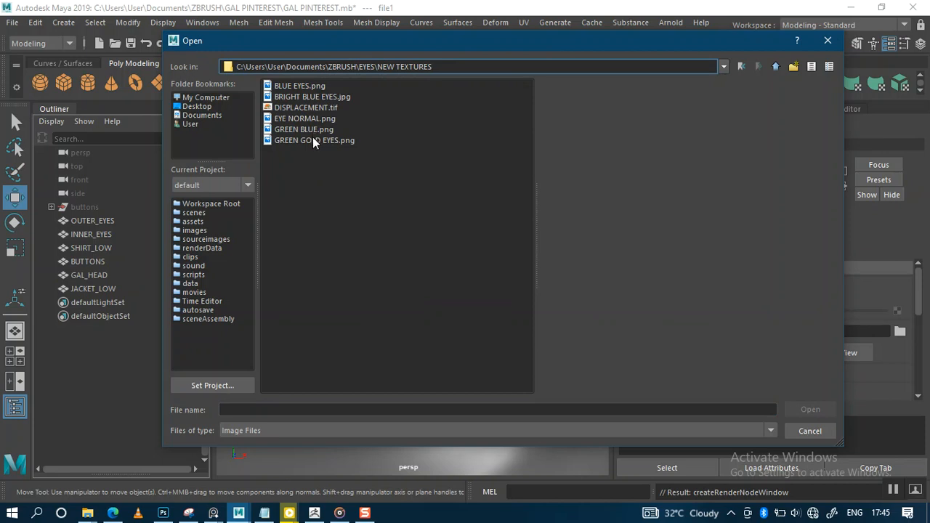
pyautogui.click(380, 173)
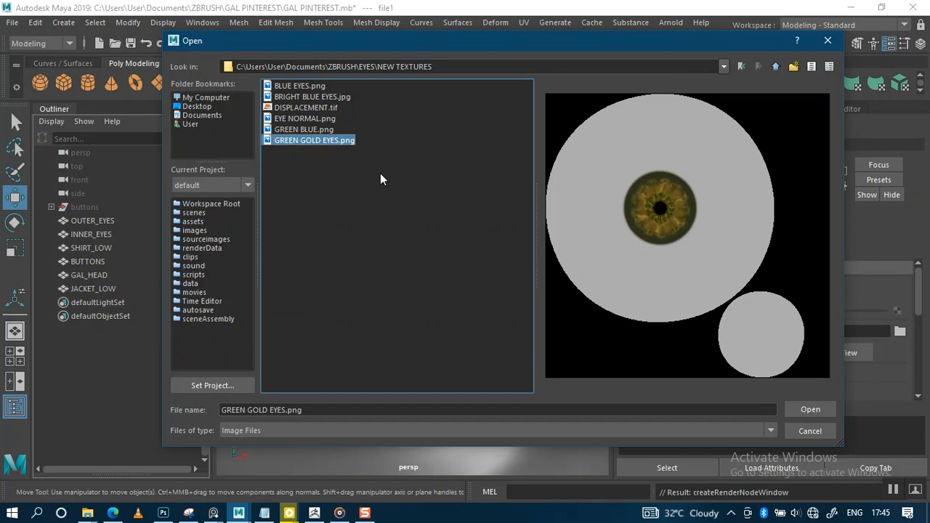
pyautogui.click(807, 409)
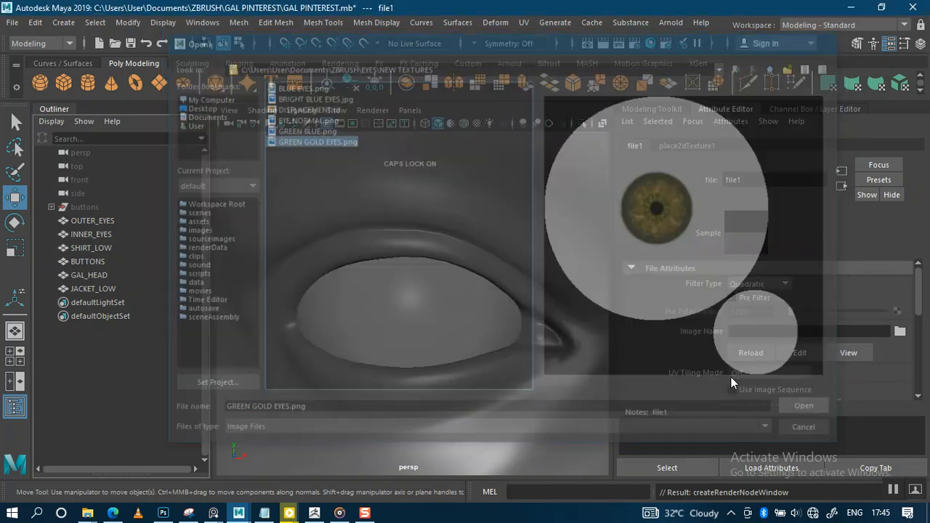
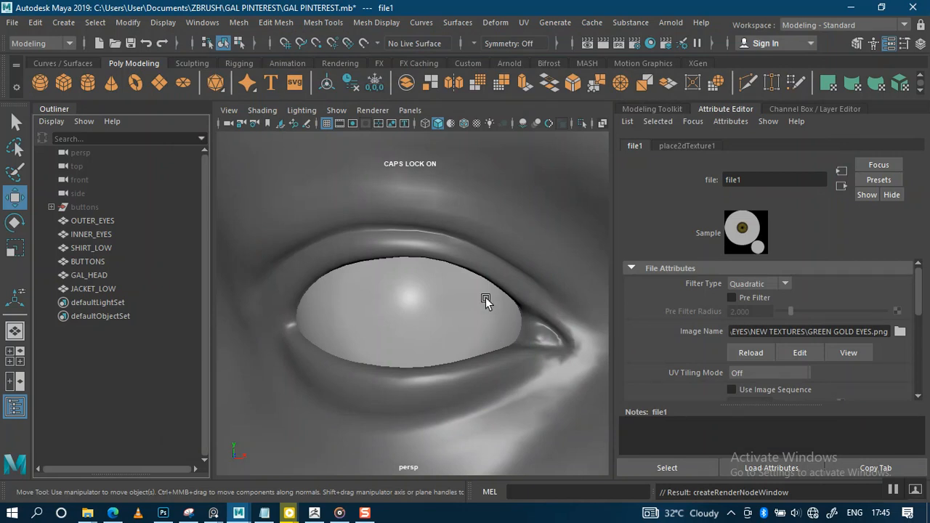
# Step: Turn on Textured display and zoom in on the eye showing the GREEN GOLD EYES.png iris
pyautogui.scroll(-2, 470, 285)
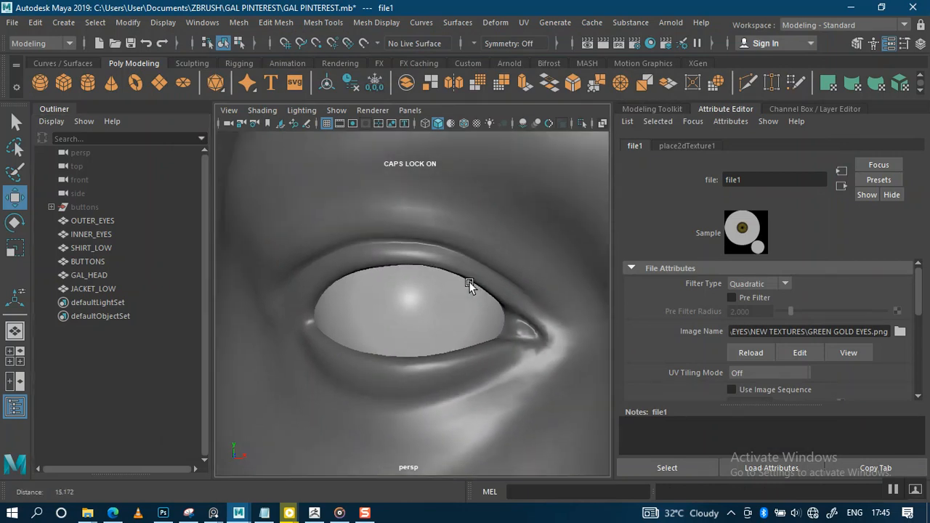
pyautogui.click(476, 123)
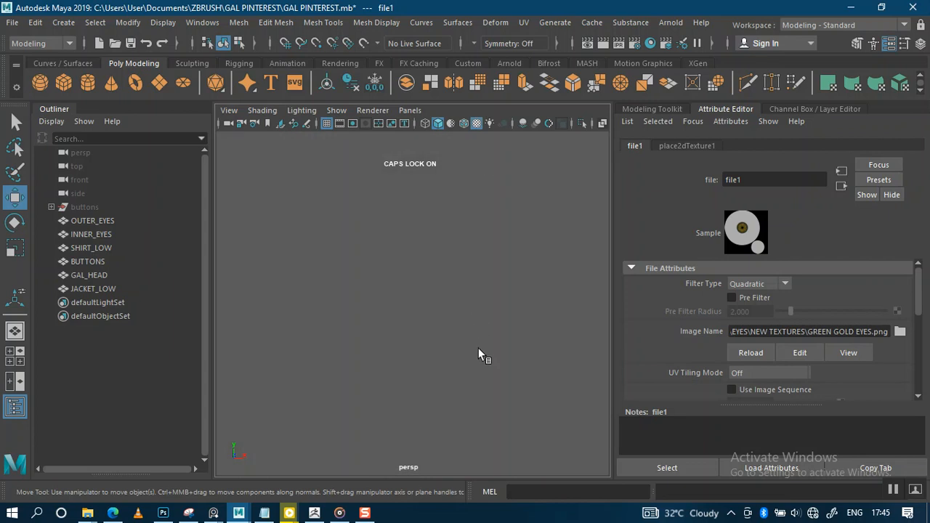
pyautogui.press('a')
pyautogui.scroll(3, 476, 349)
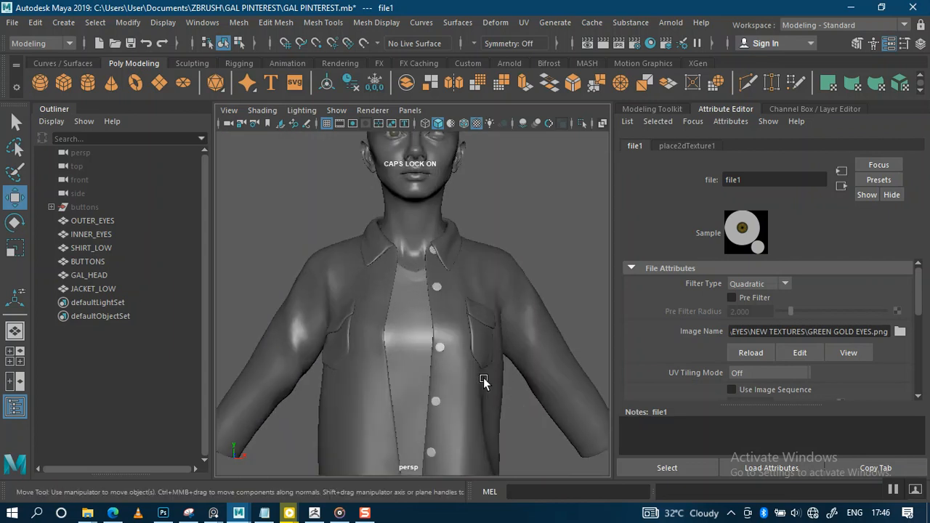
pyautogui.scroll(6, 467, 332)
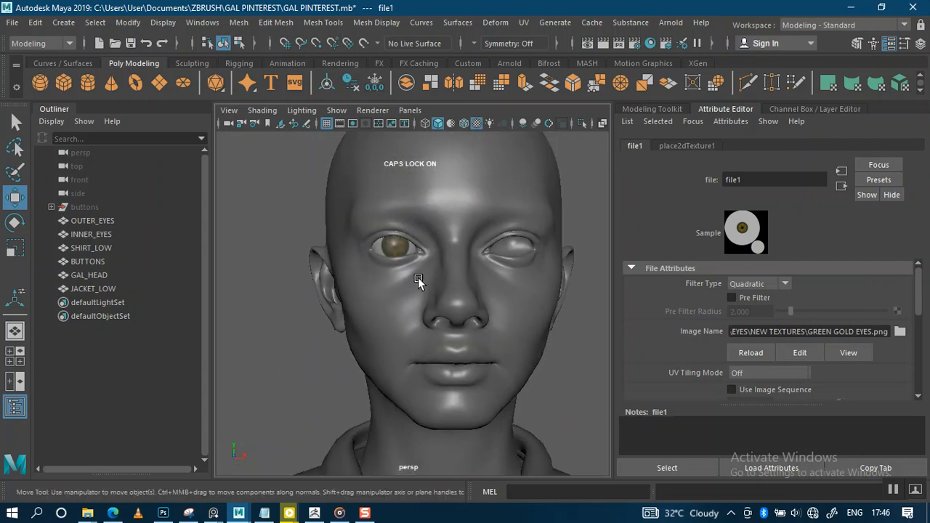
pyautogui.scroll(5, 426, 324)
pyautogui.keyDown('alt'); pyautogui.moveTo(417, 244); pyautogui.dragTo(421, 290, button='middle'); pyautogui.keyUp('alt')
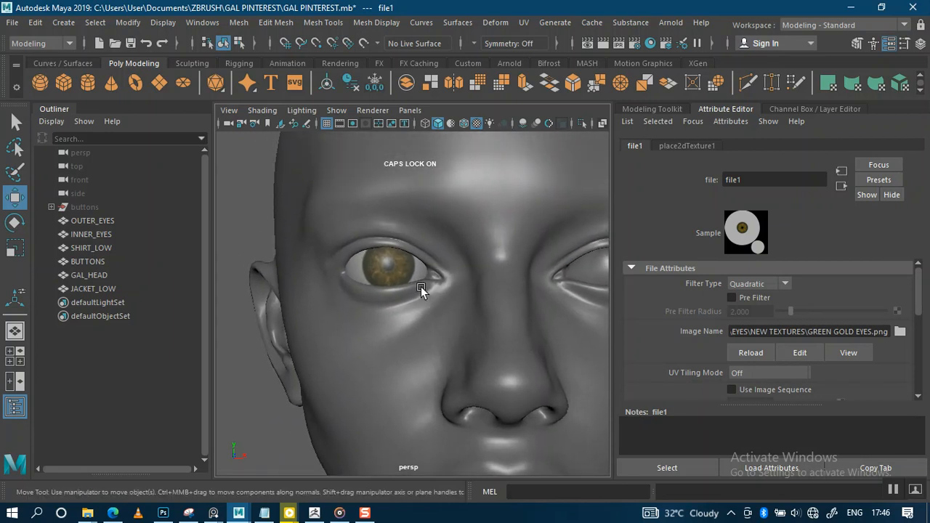
pyautogui.scroll(1, 421, 288)
# Step: Bring the PureRef board over the viewport and zoom into the woman's face photo
pyautogui.moveTo(209, 517)
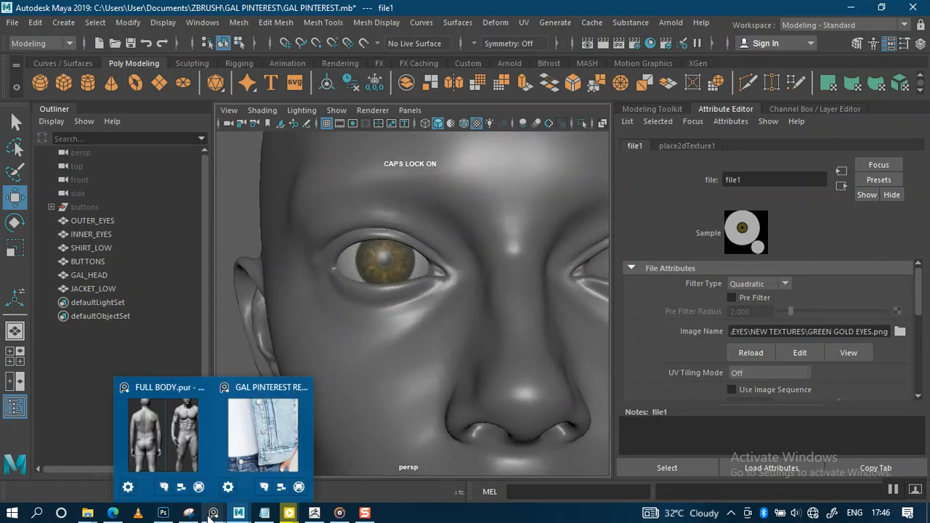
pyautogui.click(238, 458)
pyautogui.scroll(-5, 131, 231)
pyautogui.moveTo(155, 178); pyautogui.dragTo(385, 286, button='right')
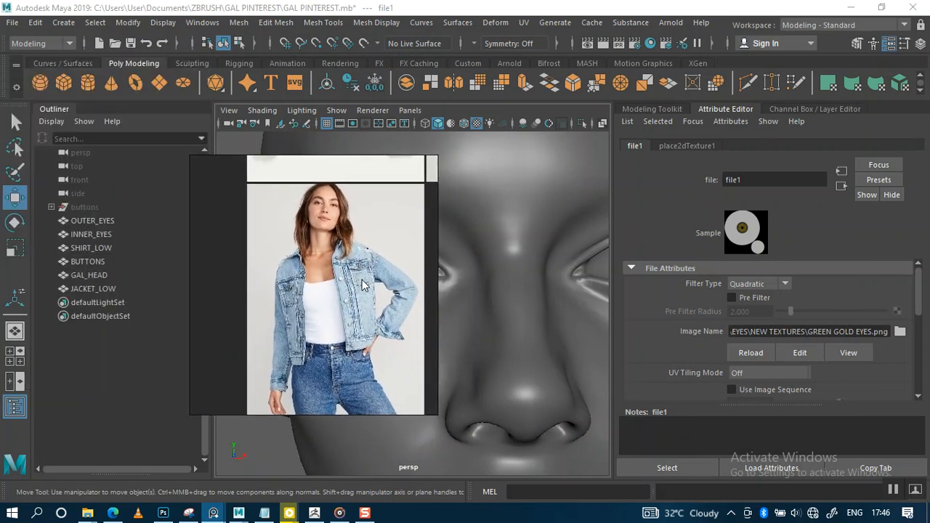
pyautogui.scroll(-6, 363, 286)
pyautogui.scroll(2, 305, 298)
pyautogui.scroll(5, 354, 263)
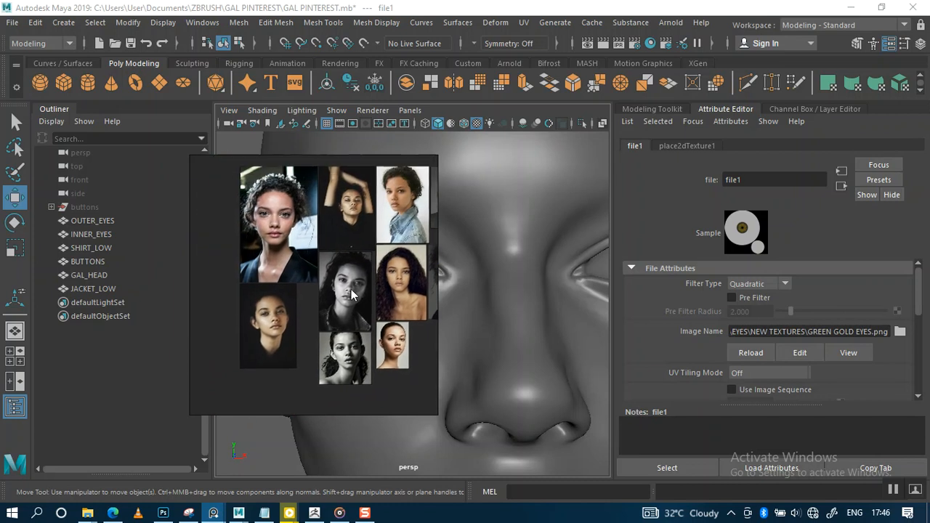
pyautogui.scroll(8, 300, 279)
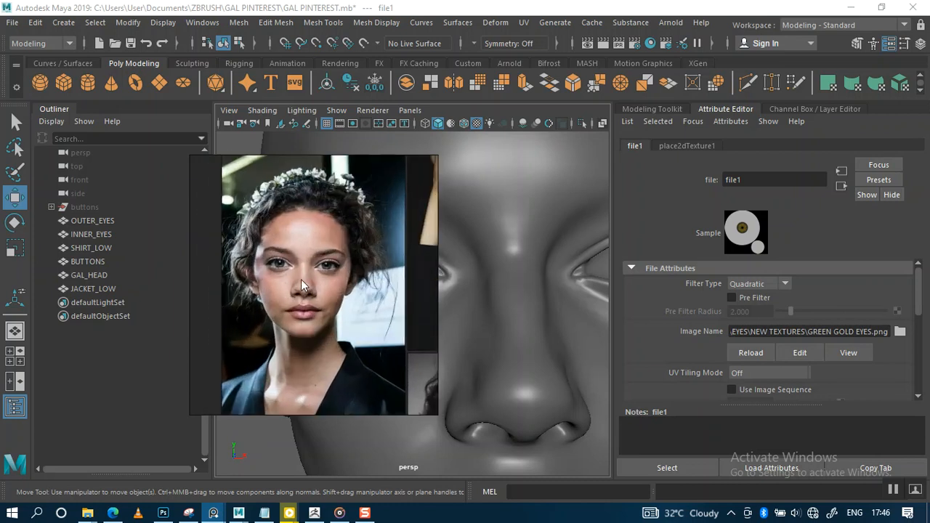
pyautogui.scroll(4, 303, 279)
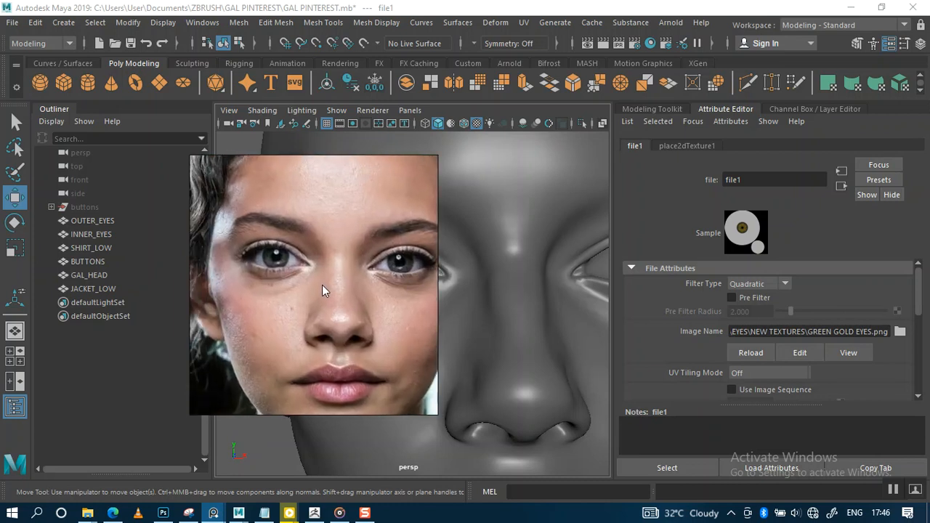
# Step: Frame her eye in the photo and park the PureRef window at the lower left
pyautogui.moveTo(279, 275); pyautogui.dragTo(321, 304, button='middle')
pyautogui.moveTo(332, 296); pyautogui.dragTo(117, 274, button='right')
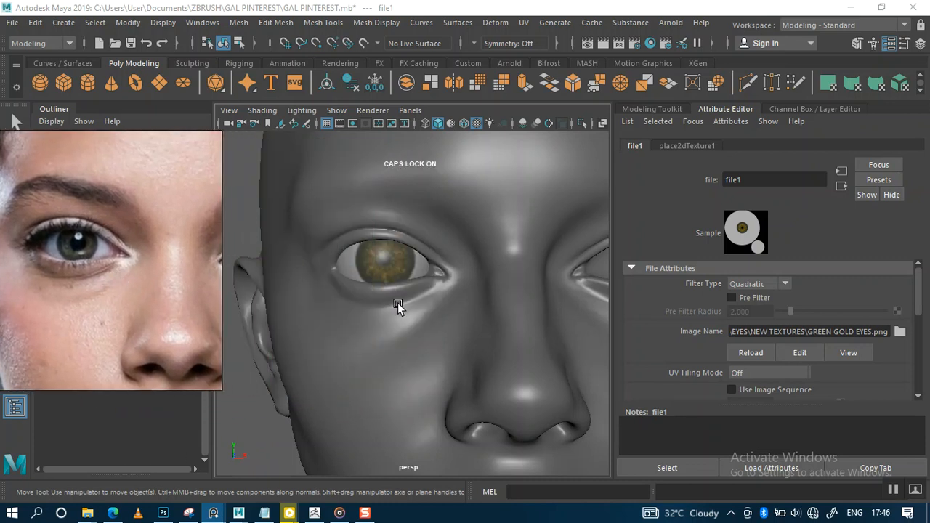
pyautogui.scroll(-4, 397, 302)
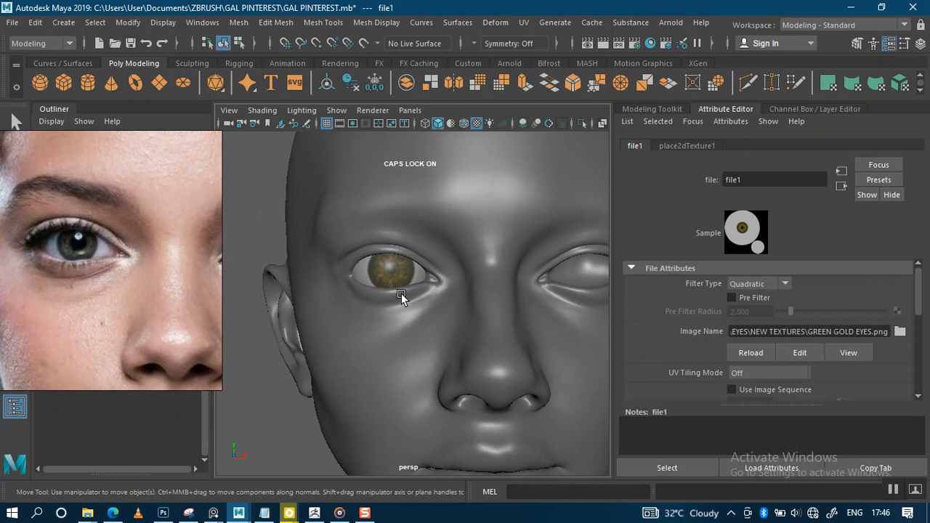
pyautogui.scroll(5, 401, 293)
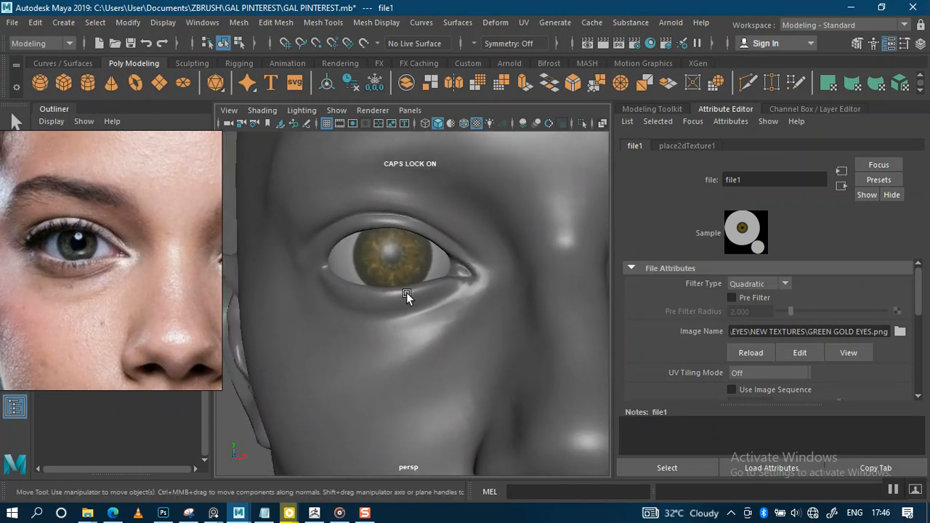
pyautogui.scroll(-3, 405, 295)
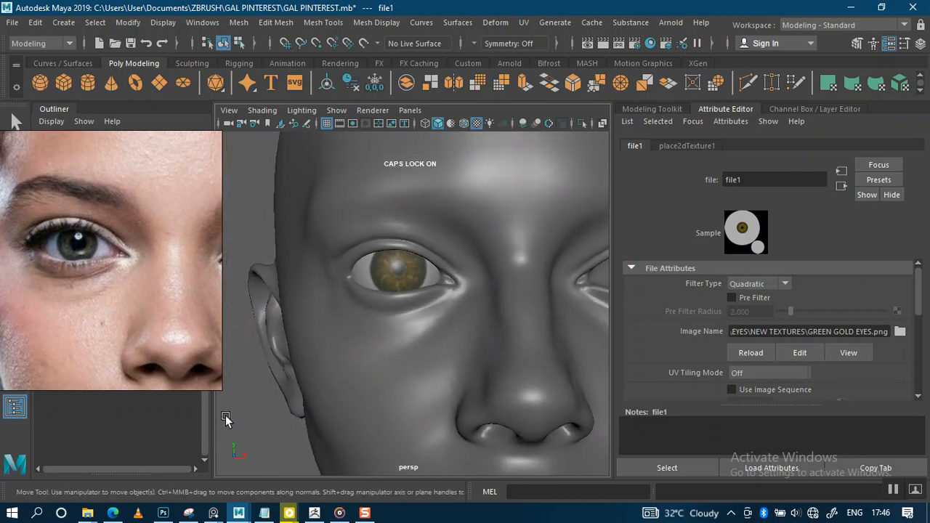
pyautogui.moveTo(136, 309); pyautogui.dragTo(193, 476)
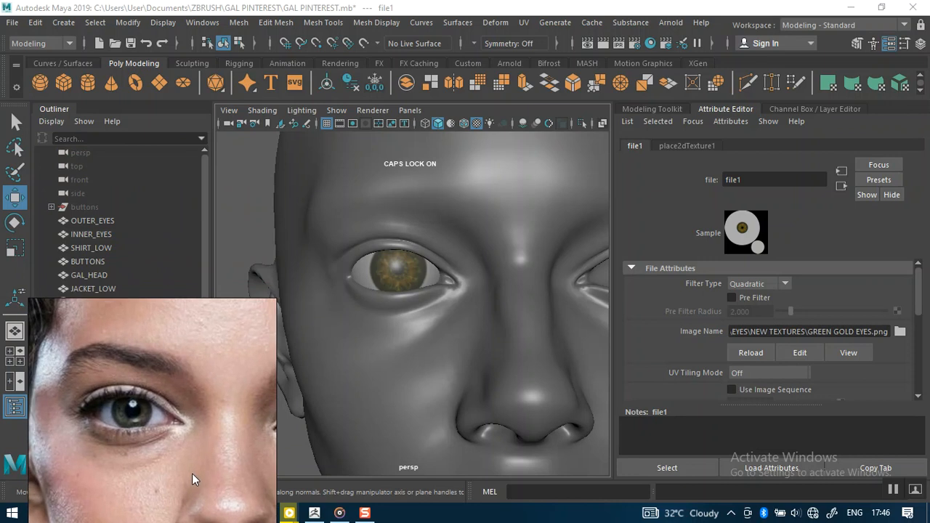
# Step: Select INNER_EYES in the Outliner and try scaling it with R
pyautogui.click(93, 234)
pyautogui.scroll(1, 434, 308)
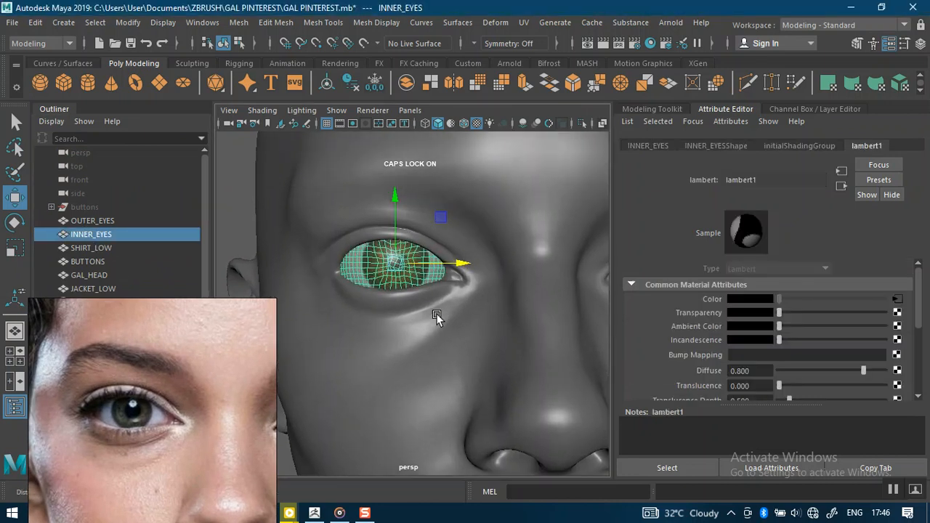
pyautogui.scroll(4, 415, 306)
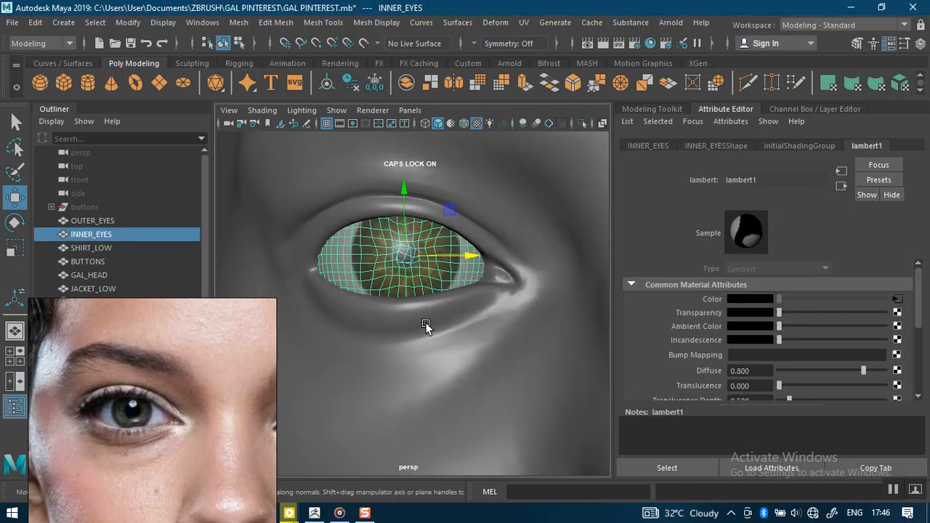
pyautogui.press('r')
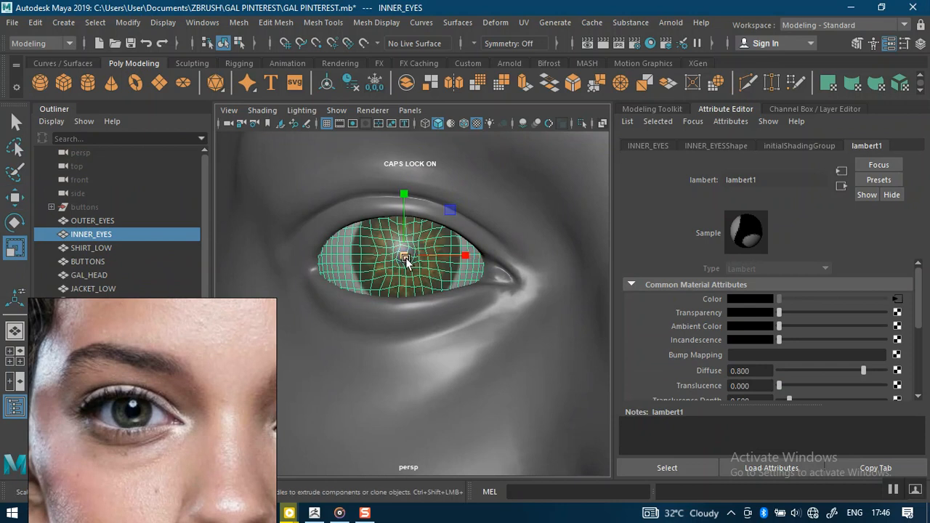
pyautogui.moveTo(405, 257); pyautogui.dragTo(392, 254)
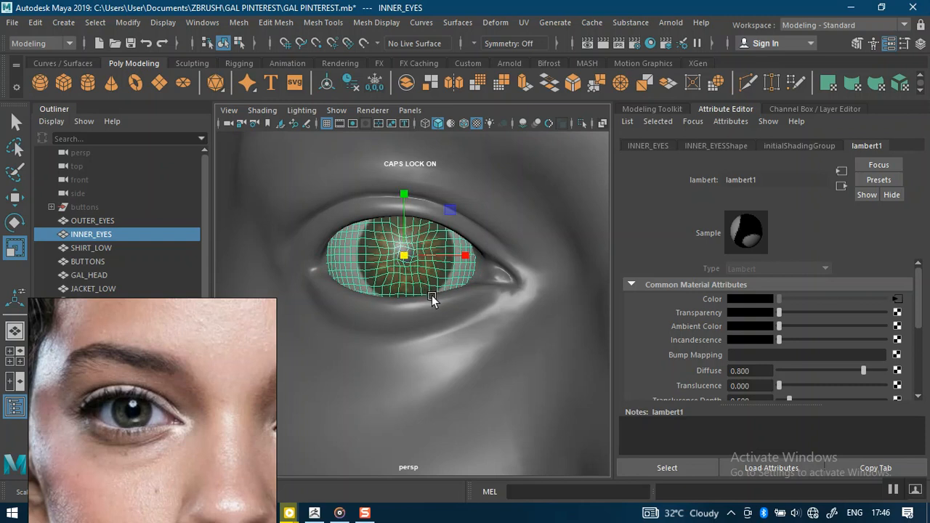
pyautogui.scroll(-10, 432, 300)
pyautogui.click(420, 306)
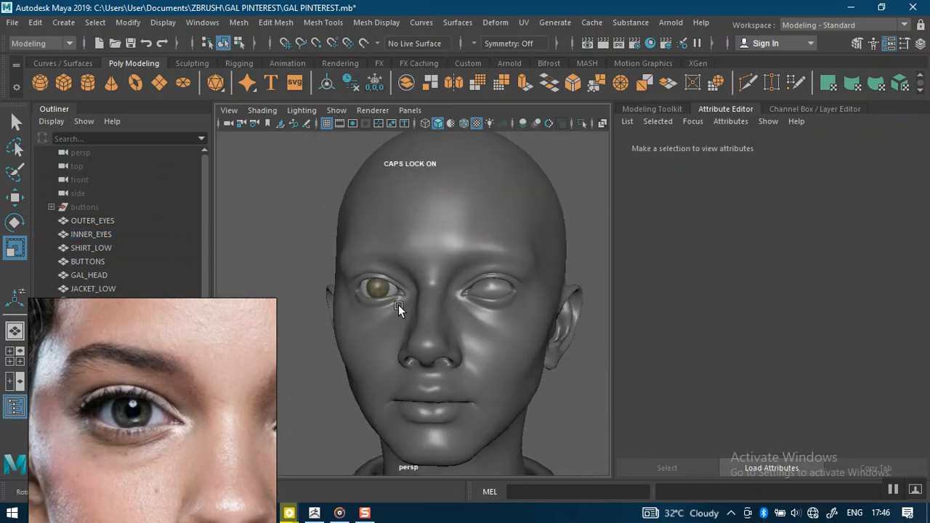
# Step: Orbit around the head to inspect the eye, then undo the inner eye resize
pyautogui.scroll(5, 393, 278)
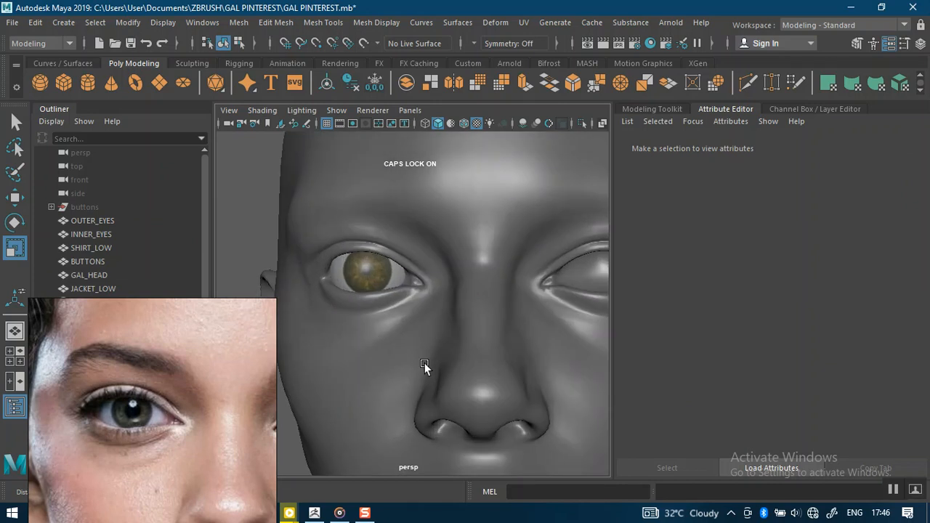
pyautogui.scroll(4, 392, 302)
pyautogui.keyDown('alt'); pyautogui.moveTo(390, 306); pyautogui.dragTo(413, 294); pyautogui.keyUp('alt')
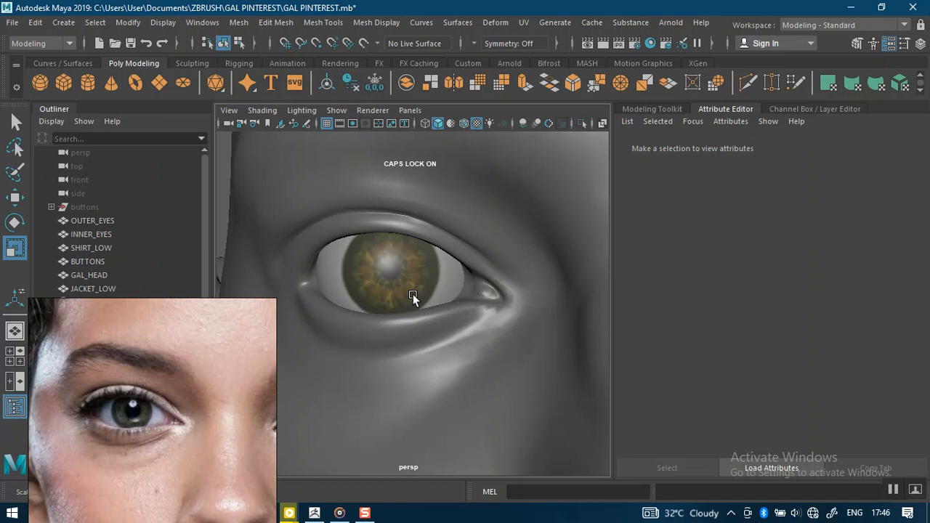
pyautogui.moveTo(421, 317)
pyautogui.keyDown('alt'); pyautogui.mouseDown(button='right')
pyautogui.moveTo(366, 218)
pyautogui.moveTo(419, 300)
pyautogui.mouseUp(button='right'); pyautogui.keyUp('alt')
pyautogui.moveTo(419, 299)
pyautogui.keyDown('alt'); pyautogui.mouseDown()
pyautogui.moveTo(411, 307)
pyautogui.moveTo(449, 312)
pyautogui.moveTo(414, 313)
pyautogui.mouseUp(); pyautogui.keyUp('alt')
pyautogui.keyDown('alt'); pyautogui.moveTo(414, 312); pyautogui.dragTo(436, 331, button='right'); pyautogui.keyUp('alt')
pyautogui.keyDown('alt'); pyautogui.moveTo(436, 331); pyautogui.dragTo(439, 324); pyautogui.keyUp('alt')
pyautogui.keyDown('alt'); pyautogui.moveTo(437, 324); pyautogui.dragTo(439, 334, button='right'); pyautogui.keyUp('alt')
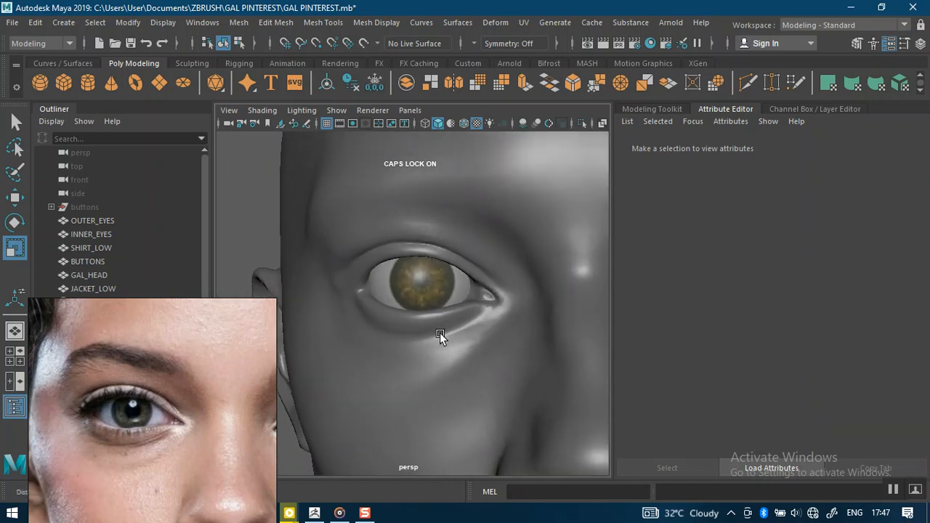
pyautogui.hotkey('ctrl', 'z')
# Step: Orbit and zoom to a frontal close-up of the eye, then switch to the four-view layout
pyautogui.keyDown('alt'); pyautogui.moveTo(440, 333); pyautogui.dragTo(423, 311, button='right'); pyautogui.keyUp('alt')
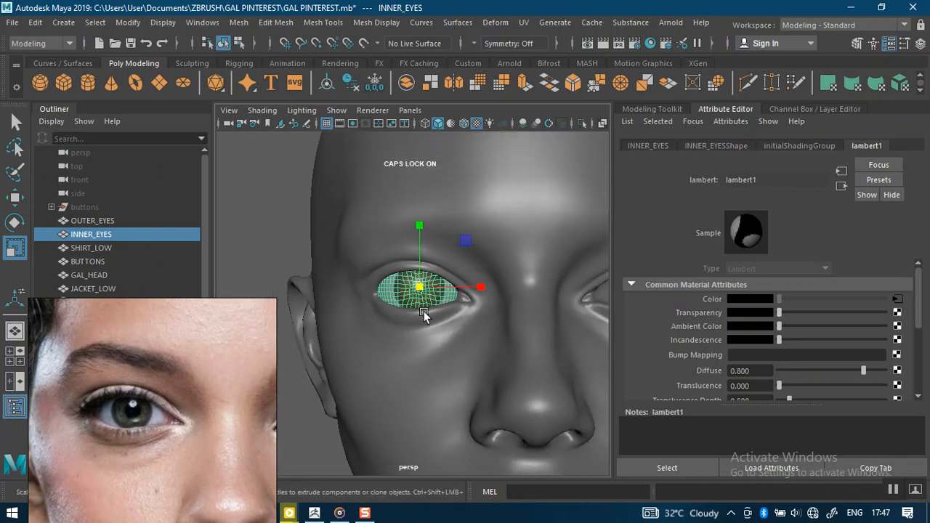
pyautogui.keyDown('alt'); pyautogui.moveTo(423, 311); pyautogui.dragTo(369, 248, button='right'); pyautogui.keyUp('alt')
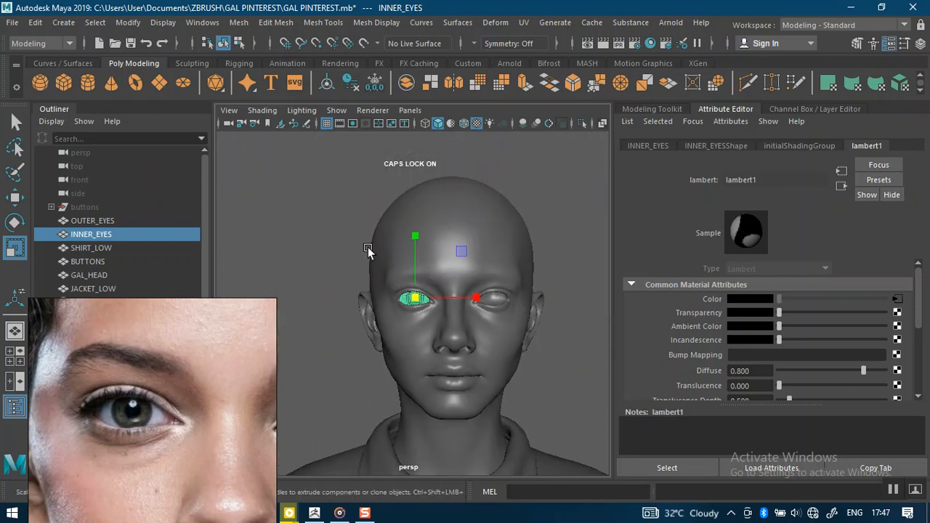
pyautogui.click(319, 231)
pyautogui.moveTo(397, 277)
pyautogui.keyDown('alt'); pyautogui.mouseDown()
pyautogui.moveTo(386, 278)
pyautogui.moveTo(404, 276)
pyautogui.mouseUp(); pyautogui.keyUp('alt')
pyautogui.keyDown('alt'); pyautogui.moveTo(404, 276); pyautogui.dragTo(439, 326, button='right'); pyautogui.keyUp('alt')
pyautogui.keyDown('alt'); pyautogui.moveTo(439, 326); pyautogui.dragTo(448, 286); pyautogui.keyUp('alt')
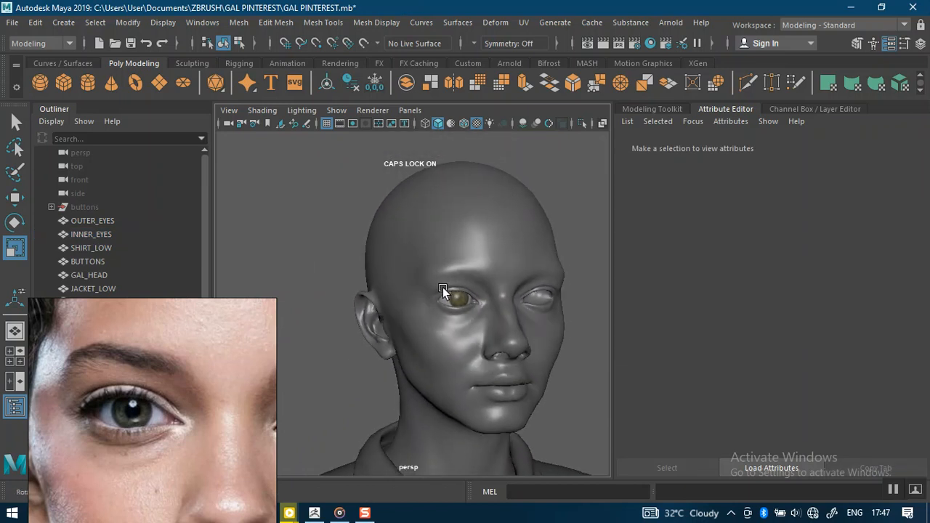
pyautogui.keyDown('alt'); pyautogui.moveTo(449, 290); pyautogui.dragTo(452, 370, button='right'); pyautogui.keyUp('alt')
pyautogui.keyDown('alt'); pyautogui.moveTo(452, 371); pyautogui.dragTo(401, 312); pyautogui.keyUp('alt')
pyautogui.keyDown('alt'); pyautogui.moveTo(400, 312); pyautogui.dragTo(430, 354, button='right'); pyautogui.keyUp('alt')
pyautogui.keyDown('alt'); pyautogui.moveTo(431, 354); pyautogui.dragTo(450, 340); pyautogui.keyUp('alt')
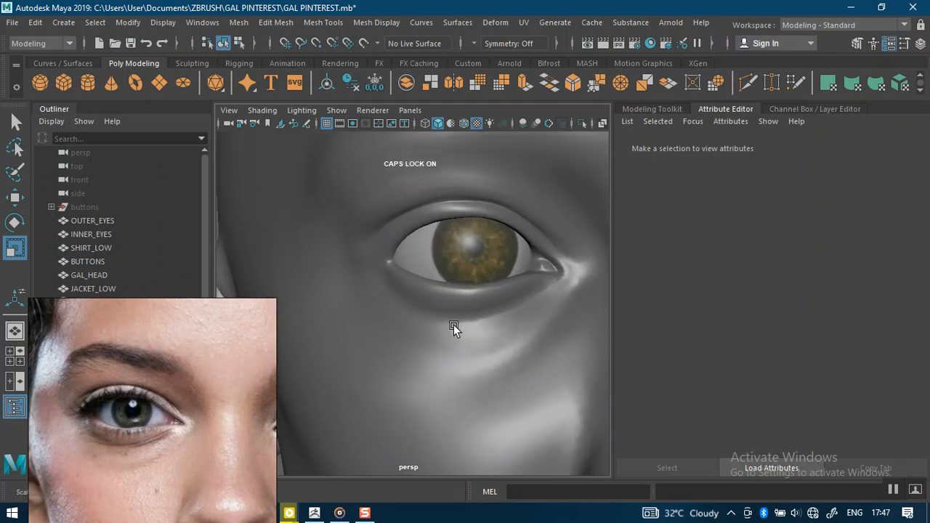
pyautogui.scroll(-5, 453, 324)
pyautogui.press('space')
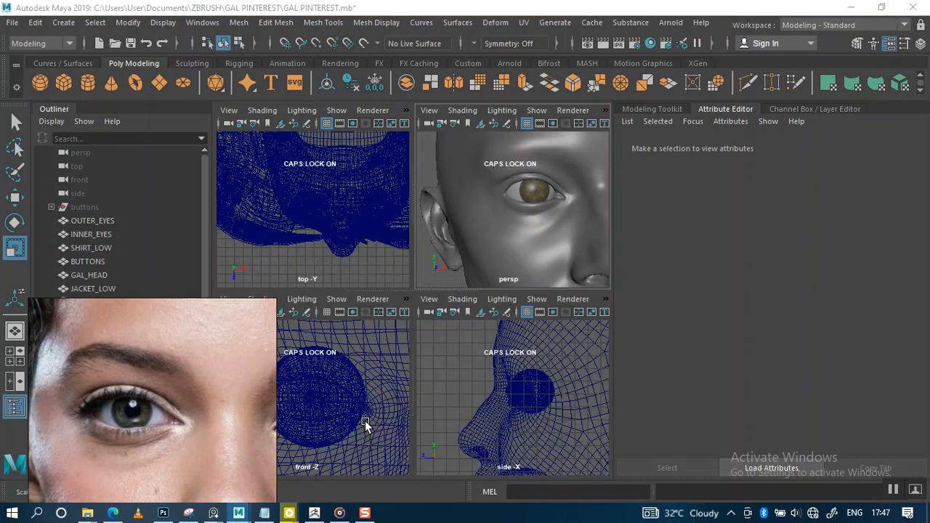
# Step: Reselect INNER_EYES and shrink it slightly in the enlarged view
pyautogui.press('space')
pyautogui.scroll(3, 404, 384)
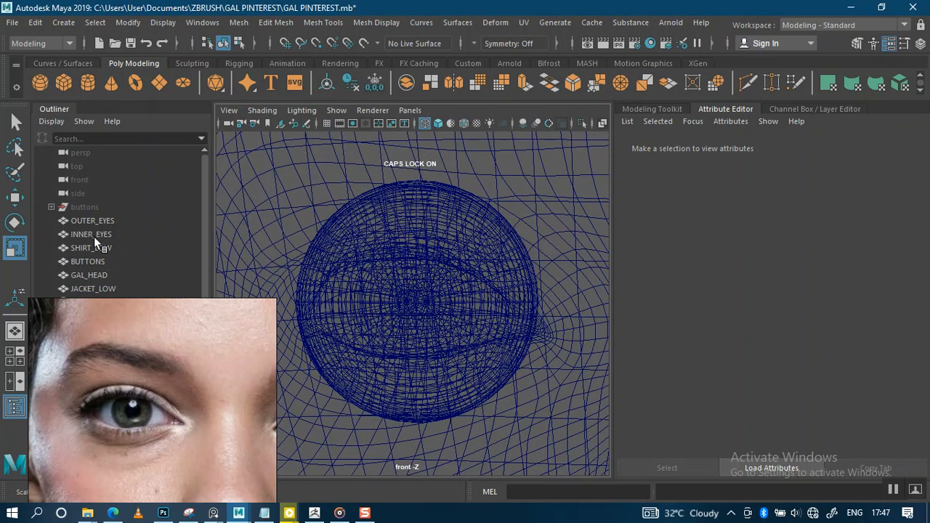
pyautogui.click(91, 234)
pyautogui.moveTo(412, 302); pyautogui.dragTo(409, 302)
pyautogui.press('space')
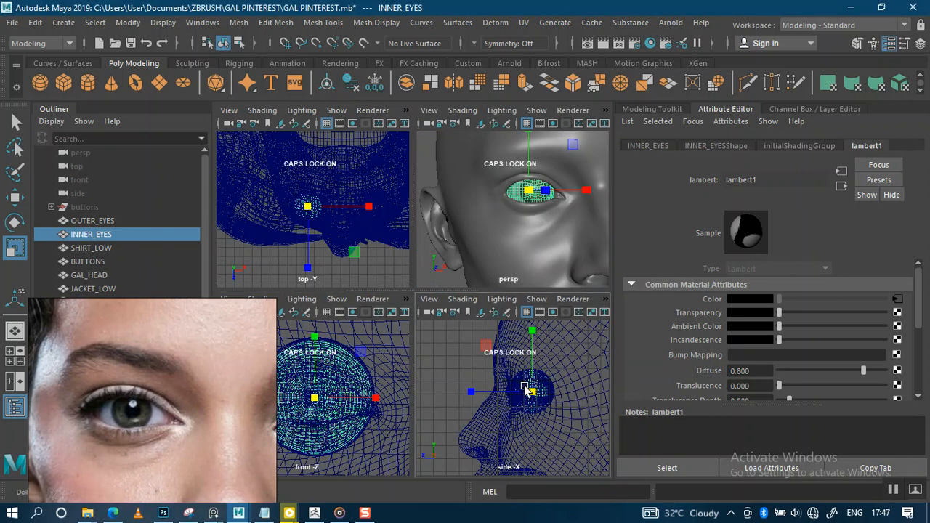
# Step: Move the inner eye along its axis in the side view to seat it in the socket
pyautogui.scroll(10, 528, 391)
pyautogui.scroll(1, 545, 432)
pyautogui.keyDown('alt'); pyautogui.moveTo(507, 354); pyautogui.dragTo(516, 386, button='middle'); pyautogui.keyUp('alt')
pyautogui.scroll(-4, 508, 381)
pyautogui.press('w')
pyautogui.moveTo(513, 378)
pyautogui.mouseDown()
pyautogui.moveTo(518, 391)
pyautogui.moveTo(502, 390)
pyautogui.mouseUp()
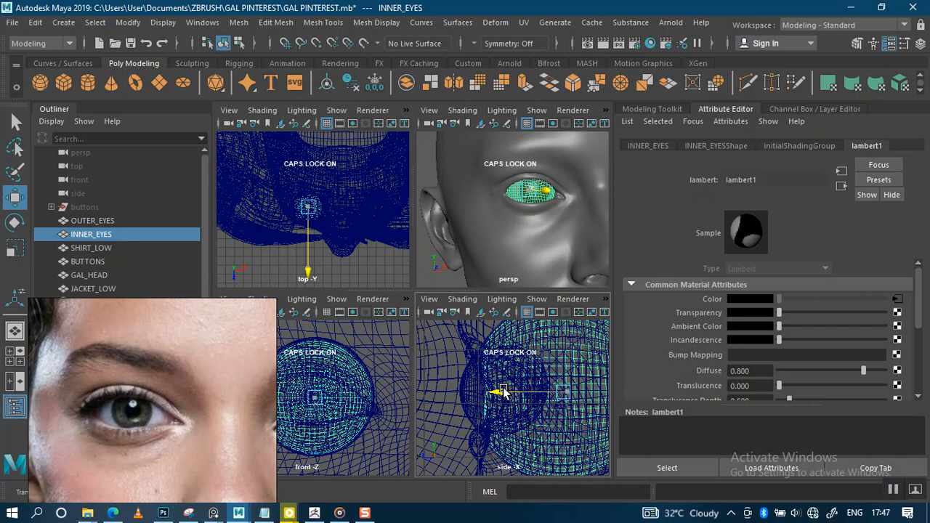
pyautogui.press('space')
pyautogui.scroll(1, 486, 367)
pyautogui.scroll(1, 490, 390)
pyautogui.keyDown('alt'); pyautogui.moveTo(475, 339); pyautogui.dragTo(502, 338, button='middle'); pyautogui.keyUp('alt')
pyautogui.moveTo(498, 291); pyautogui.dragTo(501, 290)
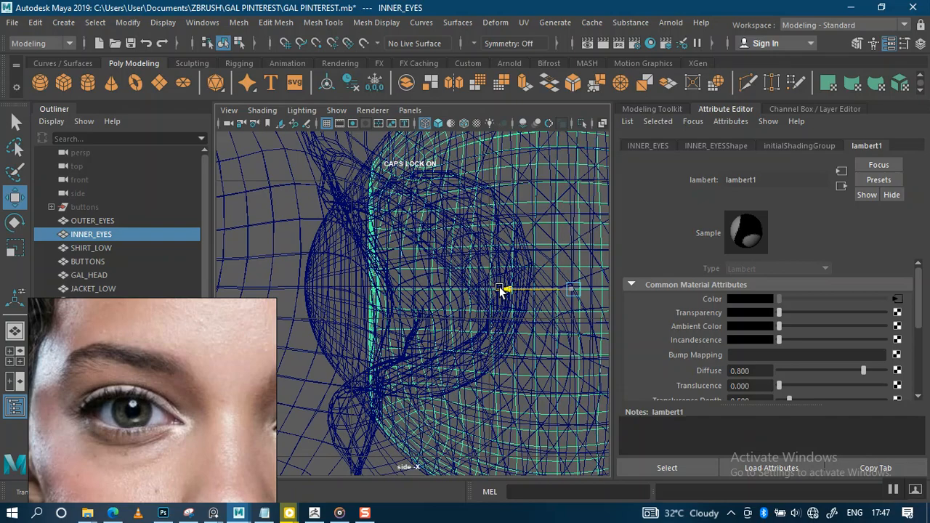
pyautogui.keyDown('alt'); pyautogui.moveTo(504, 340); pyautogui.dragTo(464, 311, button='right'); pyautogui.keyUp('alt')
# Step: Turn the perspective view to face the head front-on and reselect INNER_EYES
pyautogui.press('space')
pyautogui.press('space')
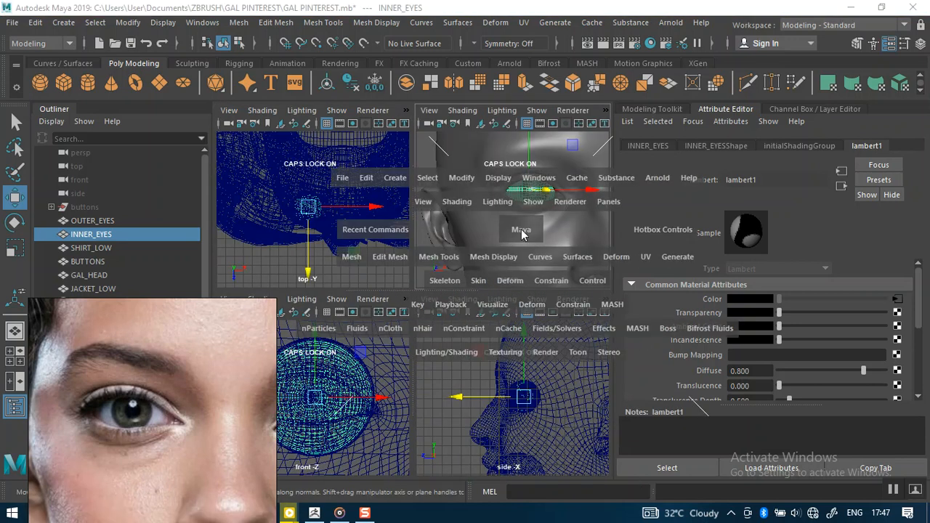
pyautogui.scroll(-5, 425, 262)
pyautogui.keyDown('alt'); pyautogui.moveTo(425, 260); pyautogui.dragTo(365, 255, button='right'); pyautogui.keyUp('alt')
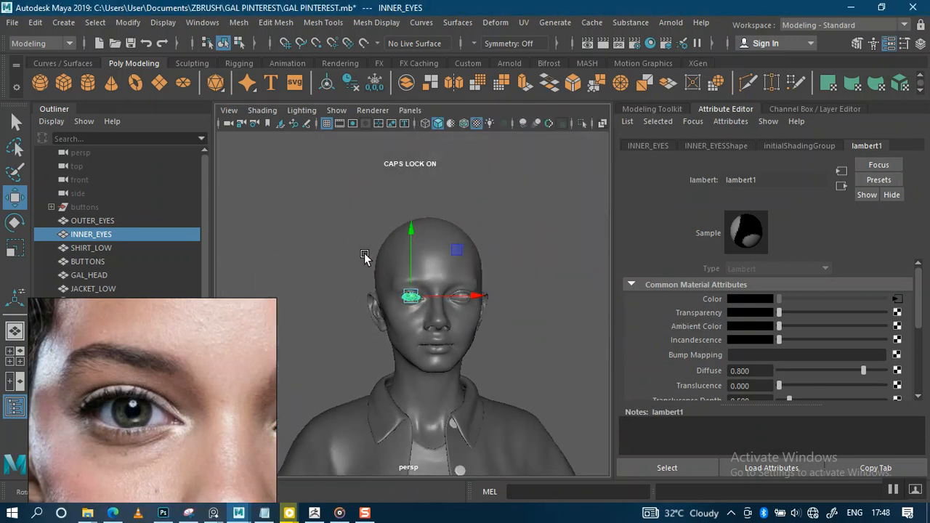
pyautogui.click(332, 238)
pyautogui.keyDown('alt'); pyautogui.moveTo(481, 302); pyautogui.dragTo(457, 308); pyautogui.keyUp('alt')
pyautogui.keyDown('alt'); pyautogui.moveTo(458, 308); pyautogui.dragTo(505, 328, button='right'); pyautogui.keyUp('alt')
pyautogui.keyDown('alt'); pyautogui.moveTo(504, 328); pyautogui.dragTo(493, 332); pyautogui.keyUp('alt')
pyautogui.scroll(3, 479, 335)
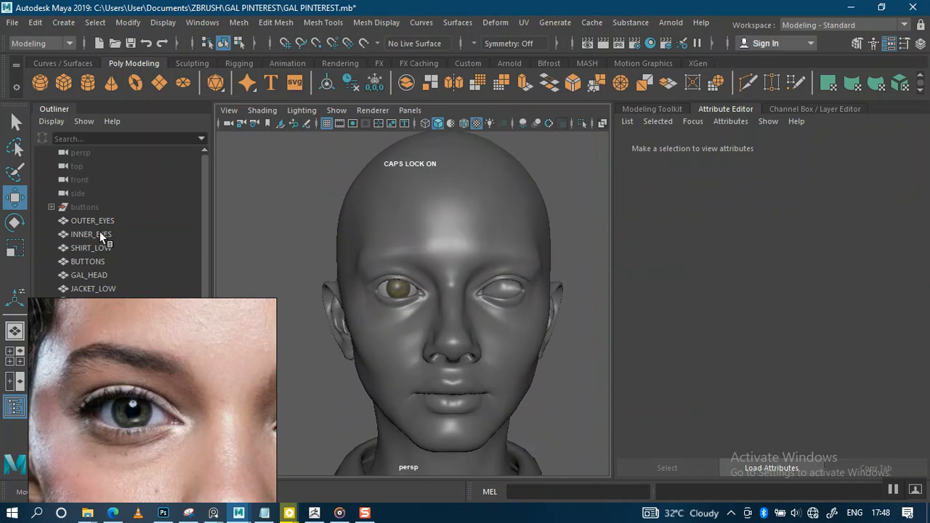
pyautogui.click(99, 233)
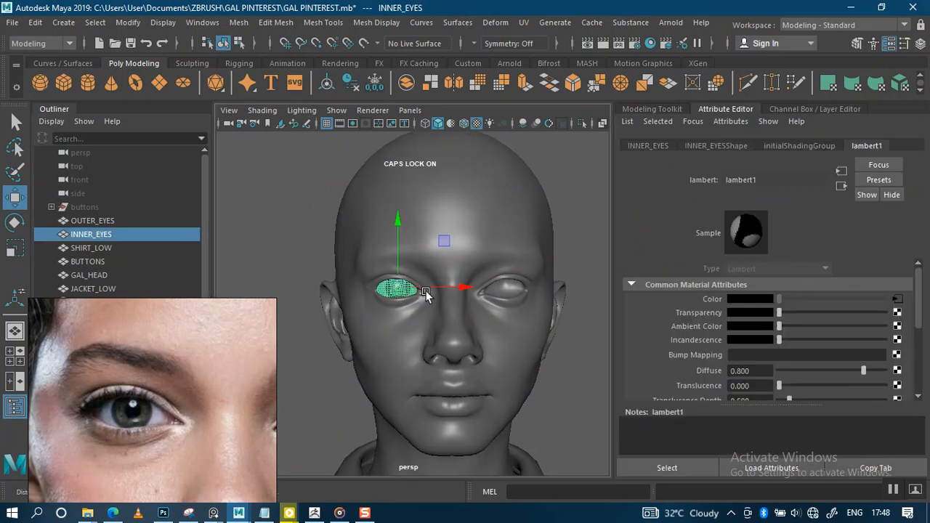
pyautogui.scroll(3, 422, 285)
pyautogui.scroll(-2, 422, 252)
pyautogui.scroll(2, 424, 255)
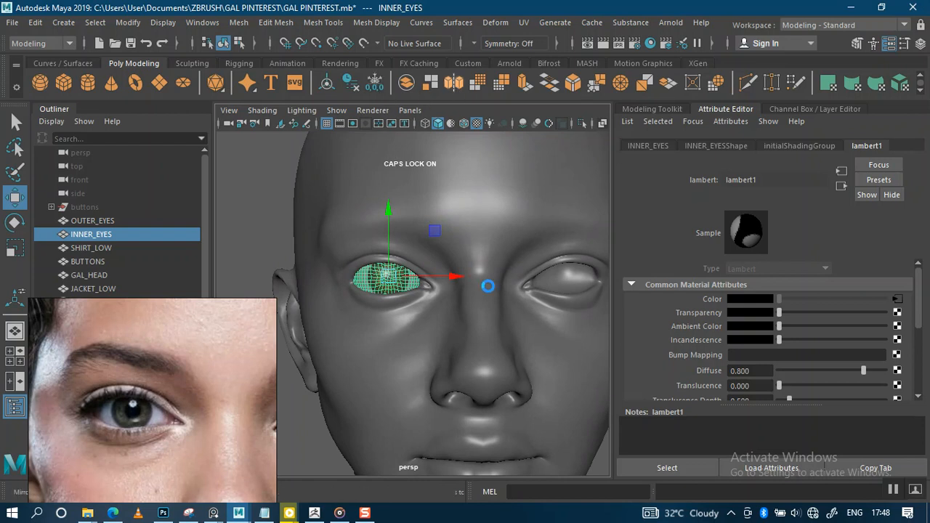
# Step: Mirror the inner eye with Cut Geometry Off and slide its offset toward the empty socket
pyautogui.click(584, 366)
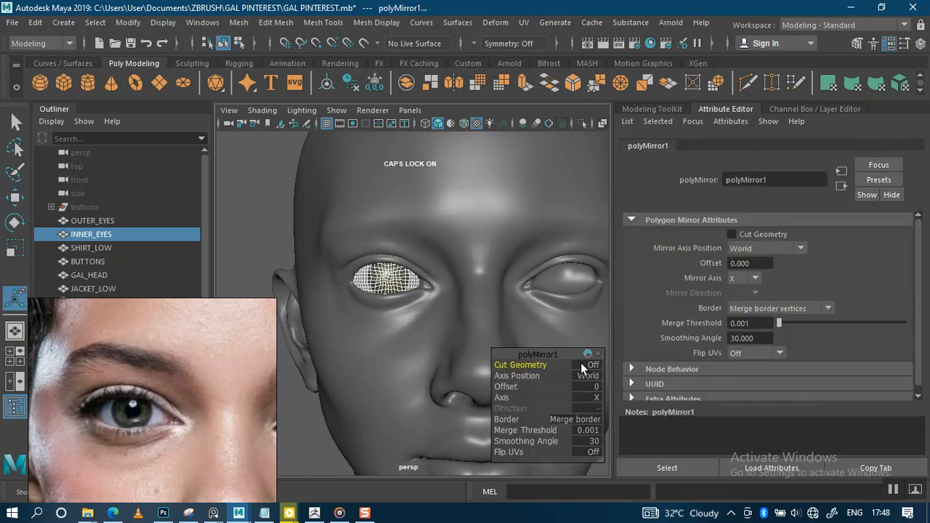
pyautogui.scroll(-4, 484, 306)
pyautogui.keyDown('alt'); pyautogui.moveTo(517, 301); pyautogui.dragTo(429, 296, button='middle'); pyautogui.keyUp('alt')
pyautogui.keyDown('alt'); pyautogui.moveTo(454, 304); pyautogui.dragTo(429, 283, button='right'); pyautogui.keyUp('alt')
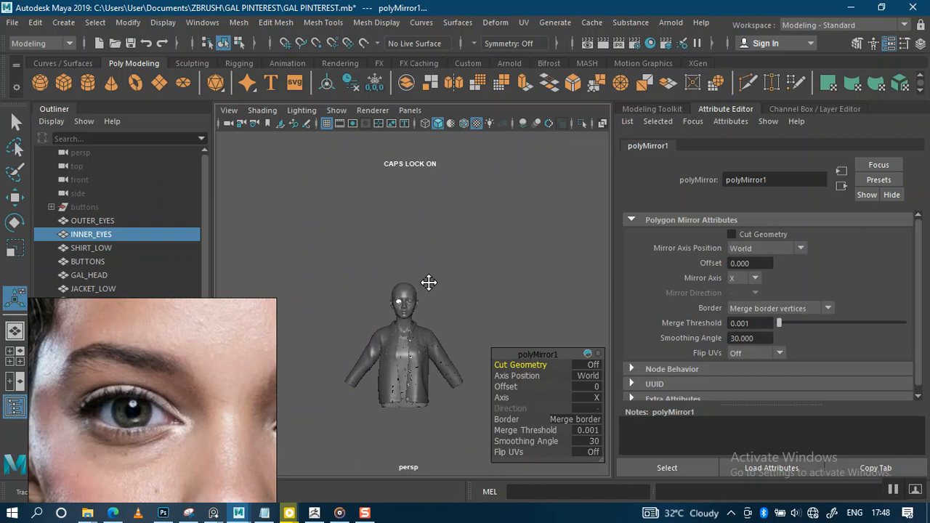
pyautogui.keyDown('alt'); pyautogui.moveTo(429, 283); pyautogui.dragTo(419, 248, button='middle'); pyautogui.keyUp('alt')
pyautogui.keyDown('alt'); pyautogui.moveTo(441, 357); pyautogui.dragTo(432, 335, button='right'); pyautogui.keyUp('alt')
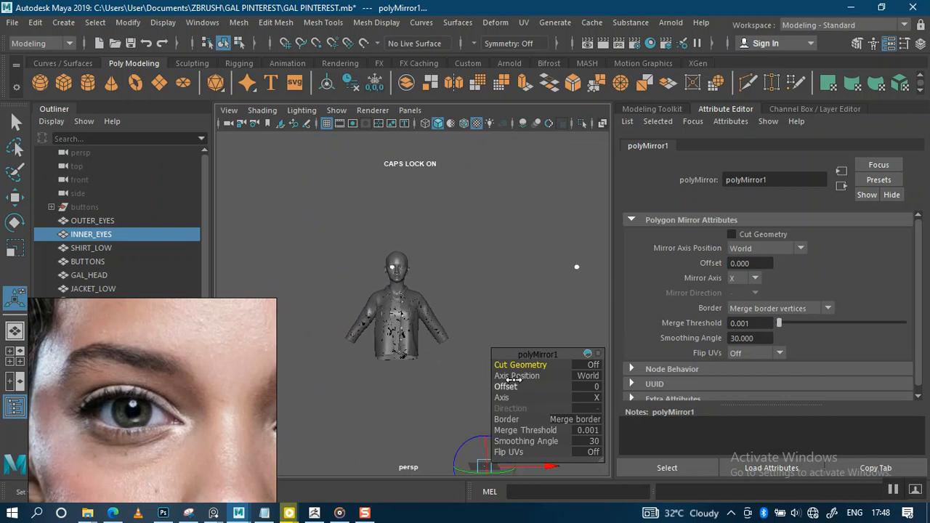
pyautogui.moveTo(513, 389); pyautogui.dragTo(467, 386)
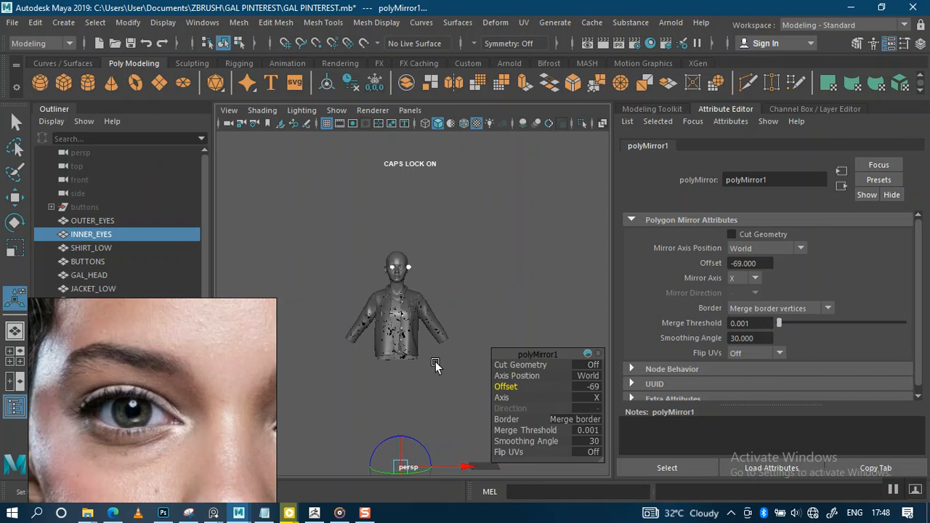
pyautogui.press('f')
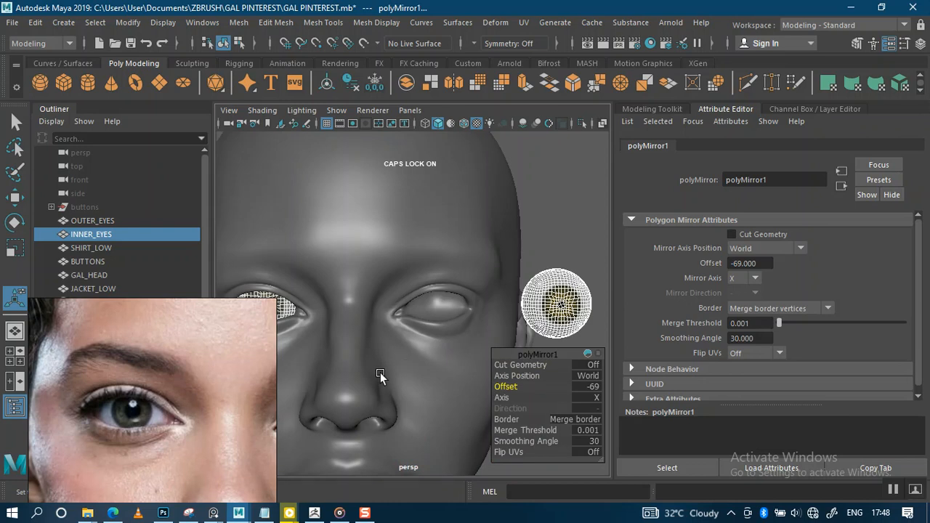
# Step: Move the reference photo aside and adjust the mirror offset in an enlarged front view
pyautogui.press('space')
pyautogui.moveTo(206, 422); pyautogui.dragTo(158, 256, button='right')
pyautogui.middleClick(301, 410)
pyautogui.scroll(-5, 301, 411)
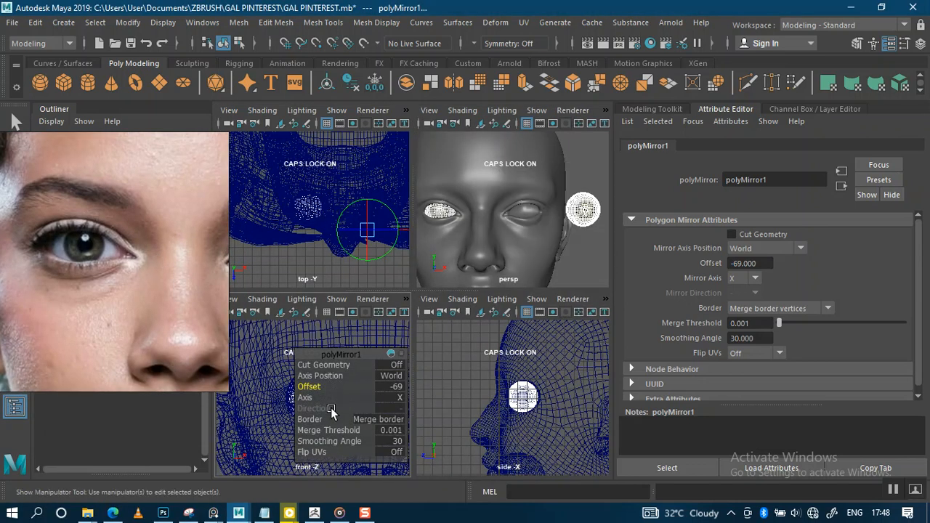
pyautogui.press('space')
pyautogui.scroll(-5, 504, 339)
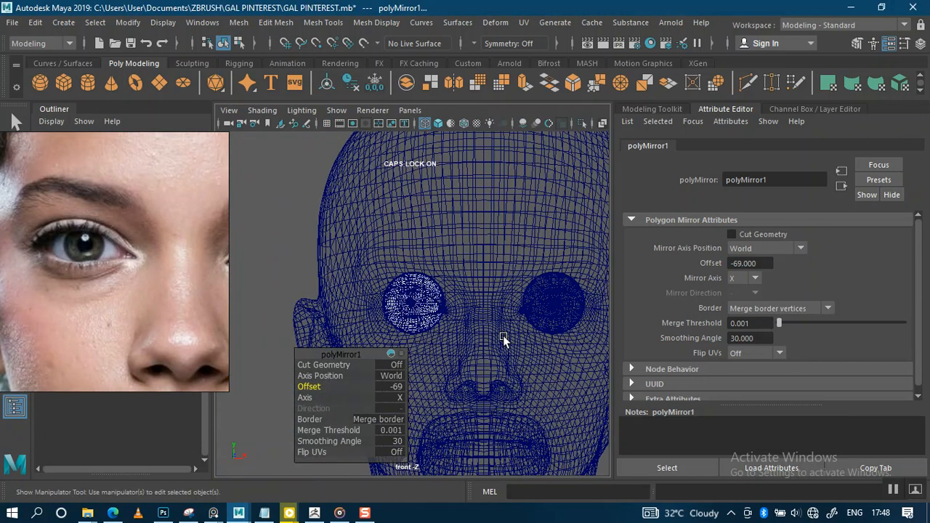
pyautogui.moveTo(321, 385); pyautogui.dragTo(310, 384)
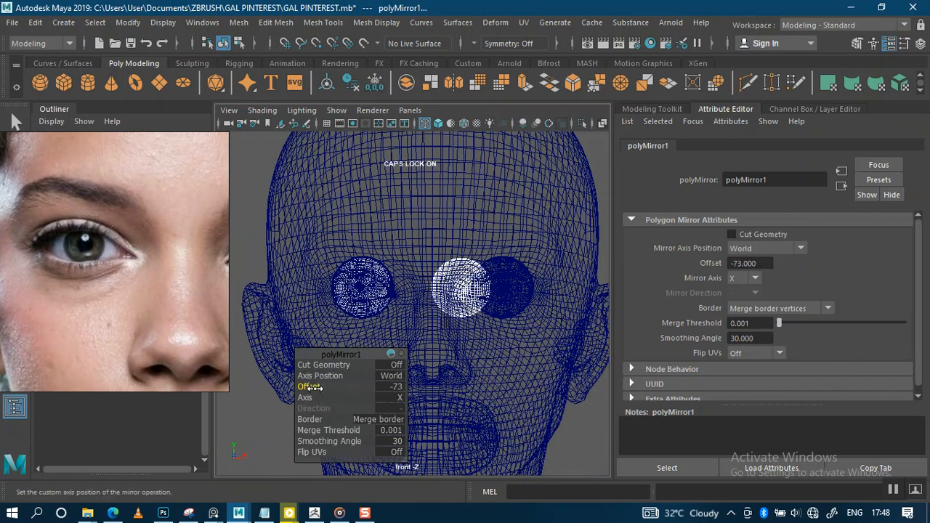
pyautogui.moveTo(315, 389); pyautogui.dragTo(400, 405)
# Step: Fine-tune the mirror offset to -71.86 while checking the mirrored eye's fit up close
pyautogui.keyDown('alt'); pyautogui.moveTo(524, 302); pyautogui.dragTo(572, 480, button='right'); pyautogui.keyUp('alt')
pyautogui.keyDown('alt'); pyautogui.moveTo(513, 377); pyautogui.dragTo(433, 366, button='middle'); pyautogui.keyUp('alt')
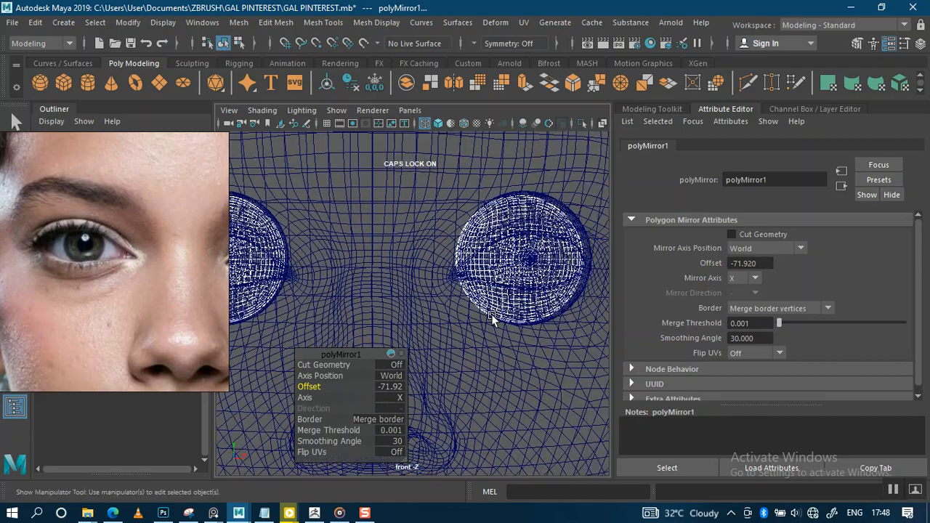
pyautogui.keyDown('alt'); pyautogui.moveTo(484, 337); pyautogui.dragTo(446, 327, button='middle'); pyautogui.keyUp('alt')
pyautogui.keyDown('alt'); pyautogui.moveTo(446, 326); pyautogui.dragTo(465, 380, button='right'); pyautogui.keyUp('alt')
pyautogui.keyDown('alt'); pyautogui.moveTo(456, 354); pyautogui.dragTo(438, 353, button='middle'); pyautogui.keyUp('alt')
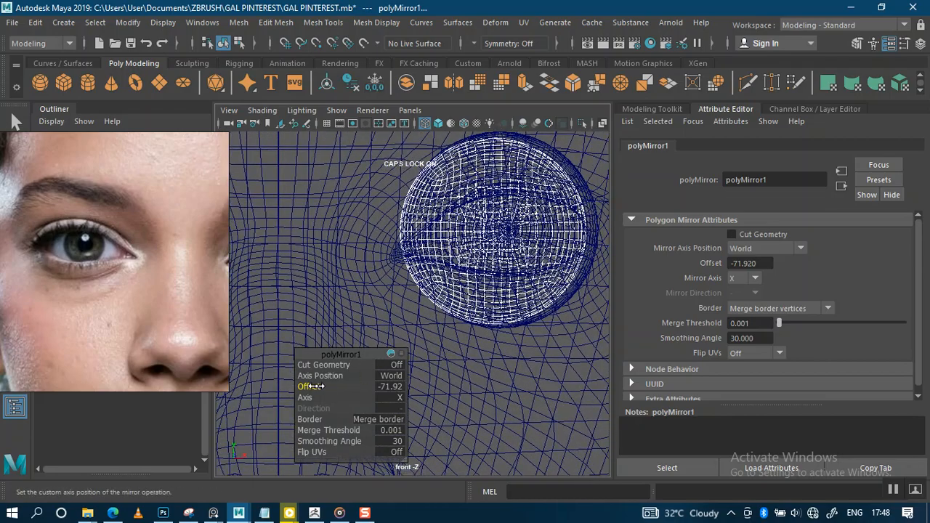
pyautogui.moveTo(310, 385); pyautogui.dragTo(317, 386)
pyautogui.keyDown('alt'); pyautogui.moveTo(462, 331); pyautogui.dragTo(490, 372, button='right'); pyautogui.keyUp('alt')
pyautogui.keyDown('alt'); pyautogui.moveTo(490, 372); pyautogui.dragTo(396, 381, button='middle'); pyautogui.keyUp('alt')
pyautogui.keyDown('alt'); pyautogui.moveTo(396, 382); pyautogui.dragTo(465, 383, button='right'); pyautogui.keyUp('alt')
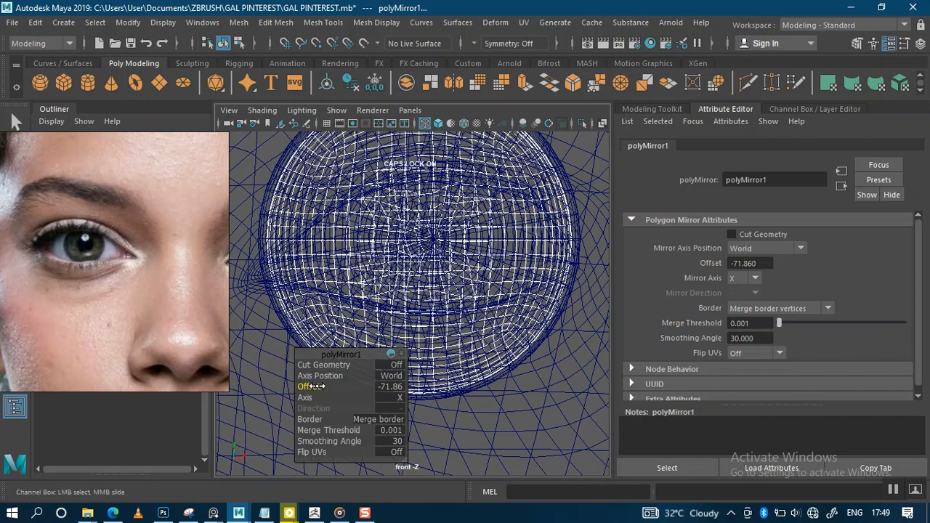
pyautogui.moveTo(311, 387); pyautogui.dragTo(313, 387, button='middle')
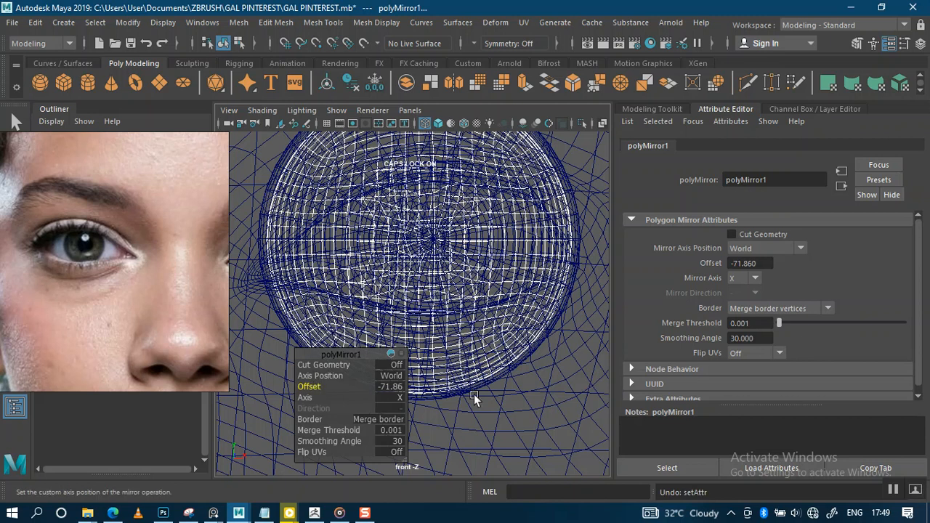
pyautogui.press('f')
pyautogui.press('space')
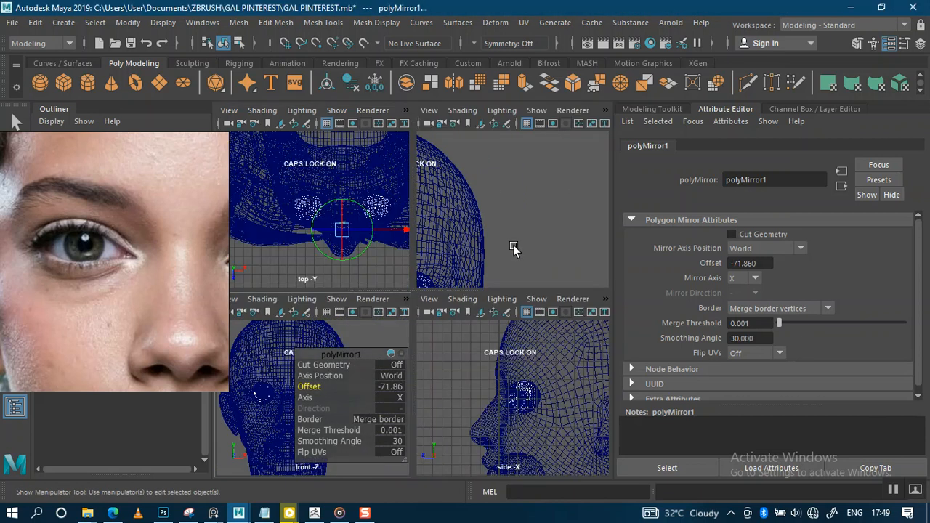
pyautogui.press('space')
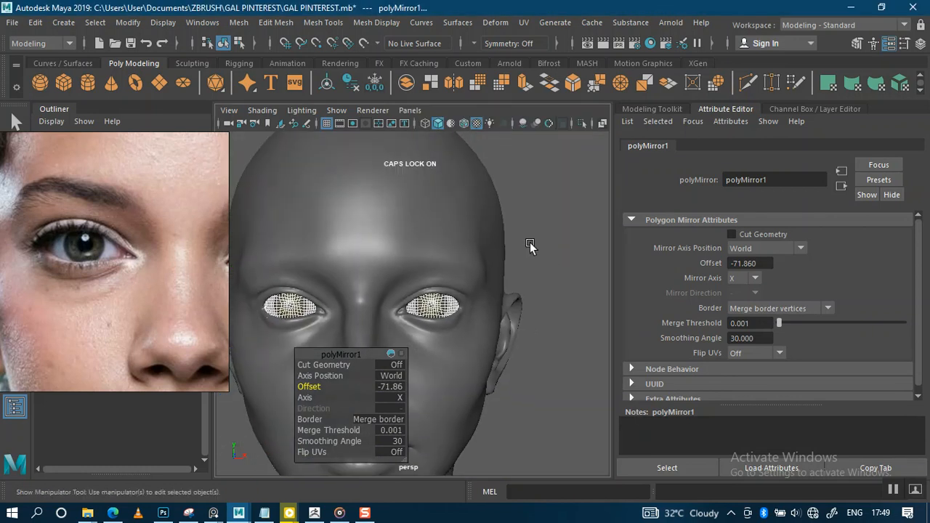
pyautogui.click(530, 247)
pyautogui.keyDown('alt'); pyautogui.moveTo(527, 341); pyautogui.dragTo(440, 293, button='right'); pyautogui.keyUp('alt')
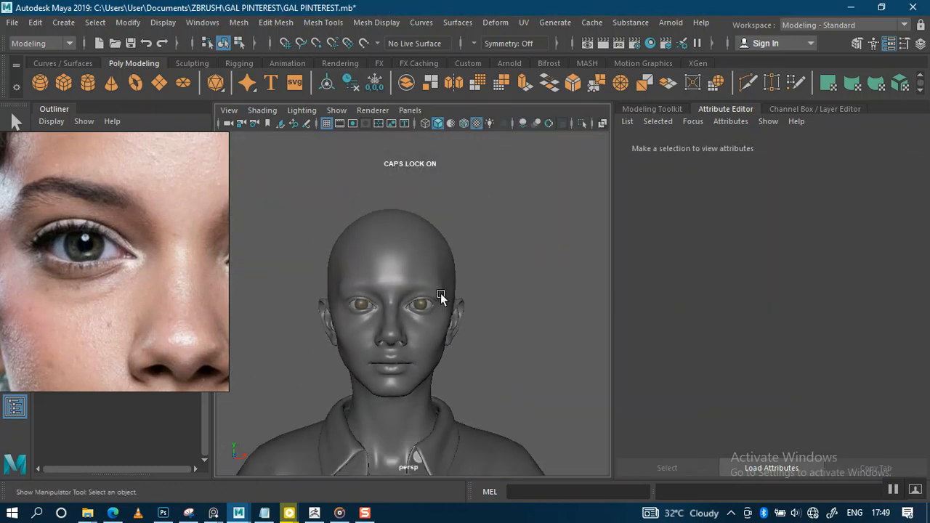
pyautogui.keyDown('alt'); pyautogui.moveTo(426, 308); pyautogui.dragTo(446, 453, button='right'); pyautogui.keyUp('alt')
pyautogui.keyDown('alt'); pyautogui.moveTo(420, 349); pyautogui.dragTo(467, 326, button='right'); pyautogui.keyUp('alt')
pyautogui.keyDown('alt'); pyautogui.moveTo(467, 327); pyautogui.dragTo(472, 305); pyautogui.keyUp('alt')
pyautogui.scroll(-6, 452, 291)
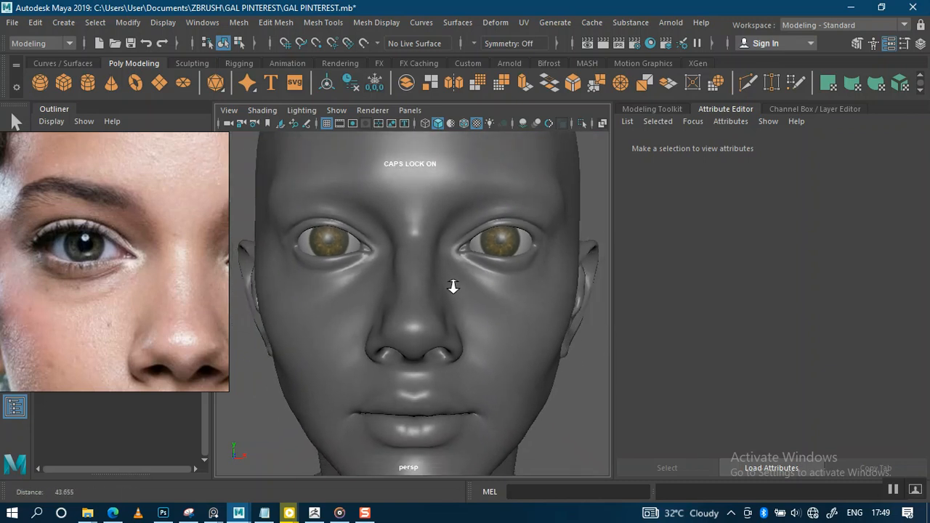
pyautogui.keyDown('alt'); pyautogui.moveTo(442, 275); pyautogui.dragTo(463, 363, button='right'); pyautogui.keyUp('alt')
pyautogui.moveTo(443, 322)
pyautogui.keyDown('alt'); pyautogui.mouseDown()
pyautogui.moveTo(519, 312)
pyautogui.moveTo(455, 313)
pyautogui.mouseUp(); pyautogui.keyUp('alt')
pyautogui.scroll(-6, 450, 320)
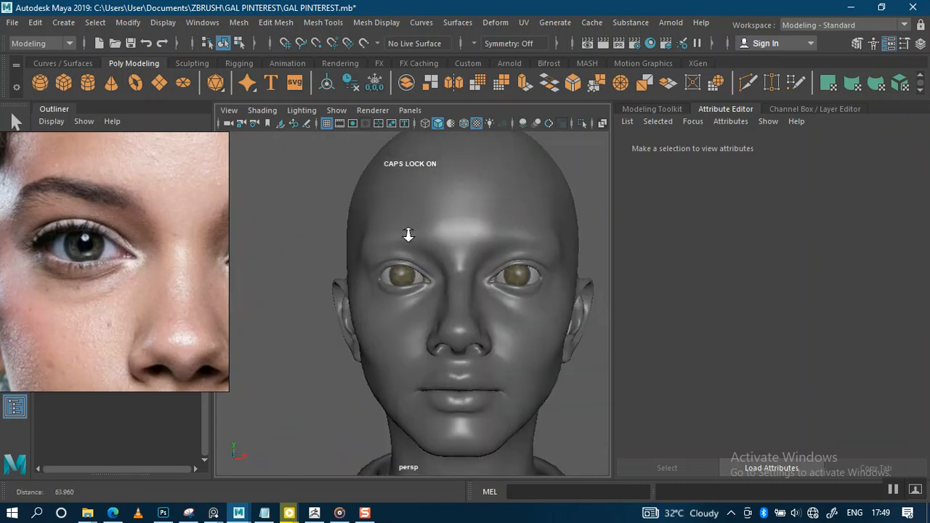
pyautogui.scroll(6, 450, 317)
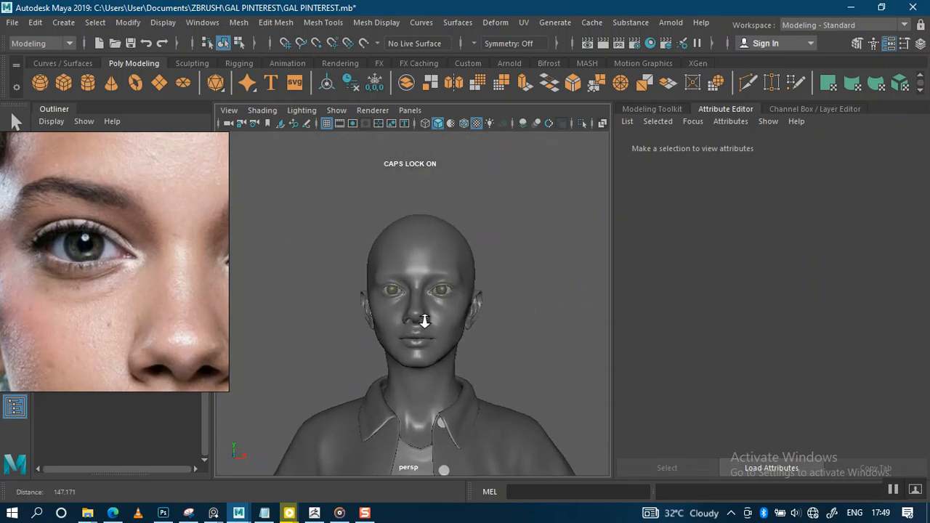
pyautogui.keyDown('alt'); pyautogui.moveTo(442, 379); pyautogui.dragTo(446, 303); pyautogui.keyUp('alt')
pyautogui.scroll(-5, 457, 329)
pyautogui.scroll(7, 443, 320)
pyautogui.moveTo(441, 353)
pyautogui.keyDown('alt'); pyautogui.mouseDown()
pyautogui.moveTo(482, 332)
pyautogui.moveTo(438, 327)
pyautogui.moveTo(437, 338)
pyautogui.mouseUp(); pyautogui.keyUp('alt')
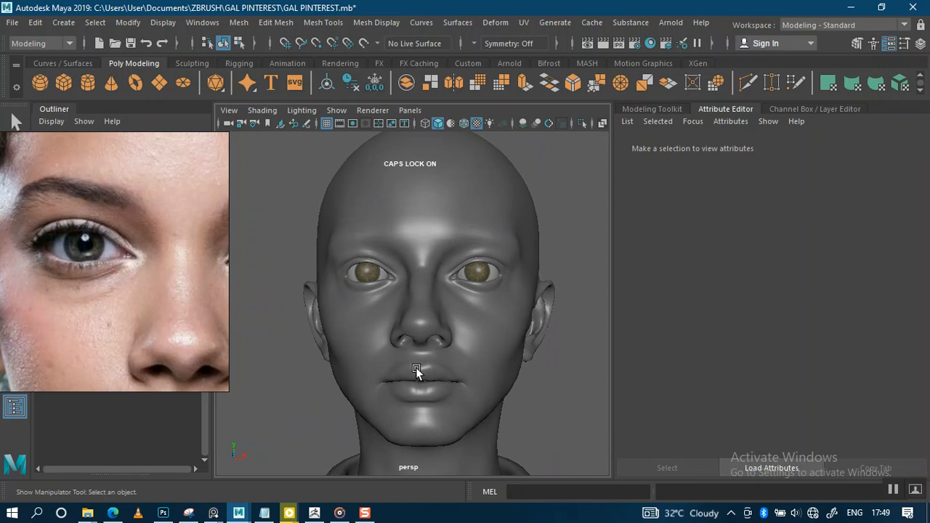
# Step: Switch to ZBrush and turn the GAL HEAD bust to three-quarter and back to front
pyautogui.moveTo(327, 512)
pyautogui.click(338, 474)
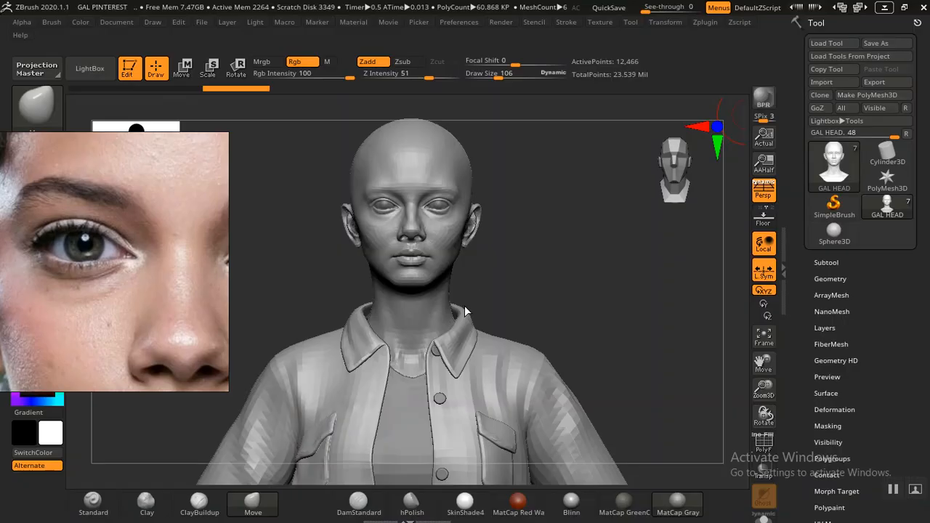
pyautogui.moveTo(508, 264); pyautogui.dragTo(523, 263)
pyautogui.moveTo(576, 276); pyautogui.dragTo(550, 276)
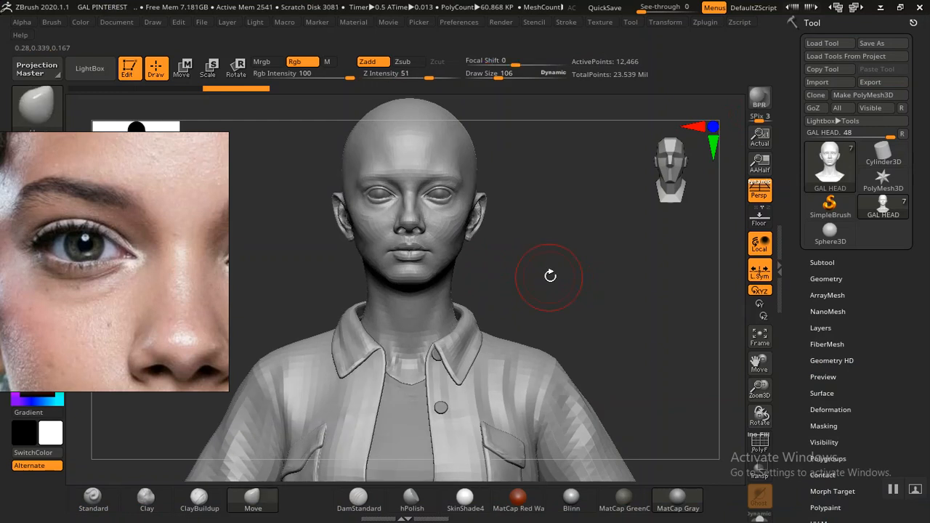
pyautogui.moveTo(549, 283); pyautogui.dragTo(543, 287)
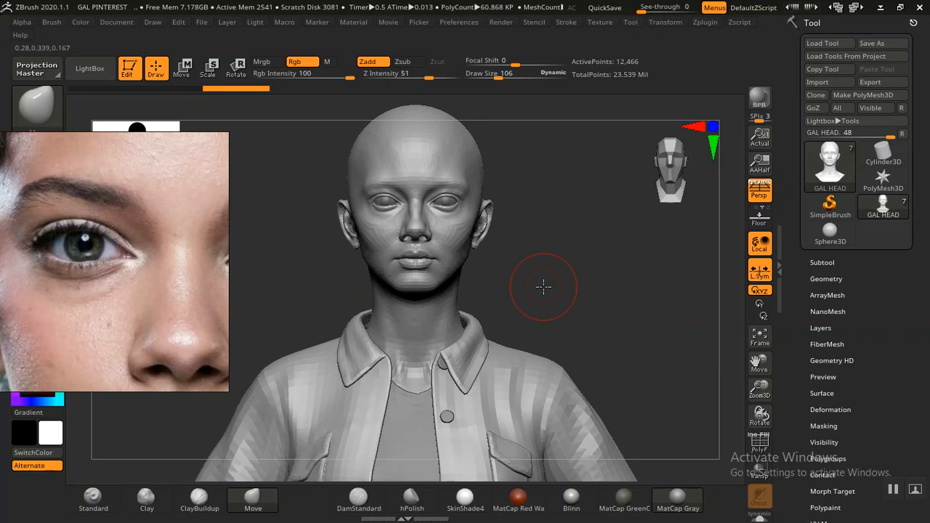
pyautogui.scroll(-5, 181, 273)
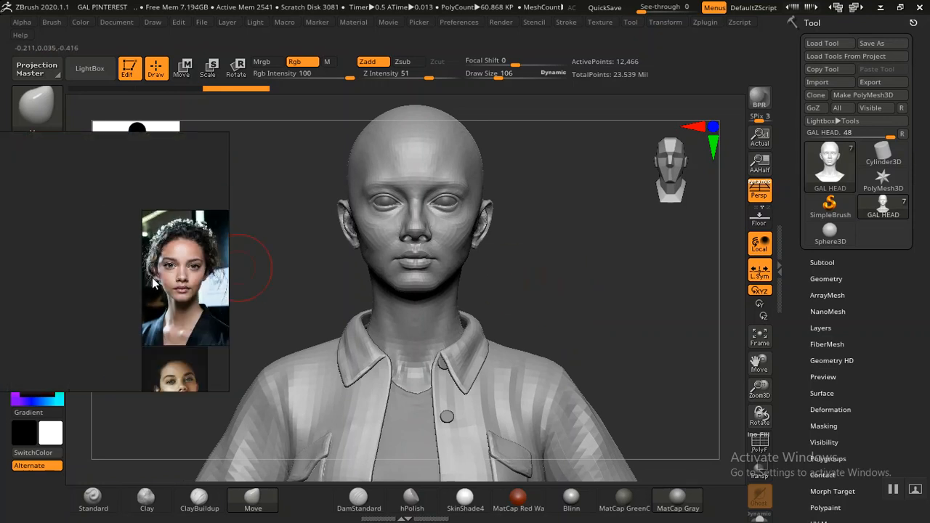
pyautogui.scroll(-5, 154, 282)
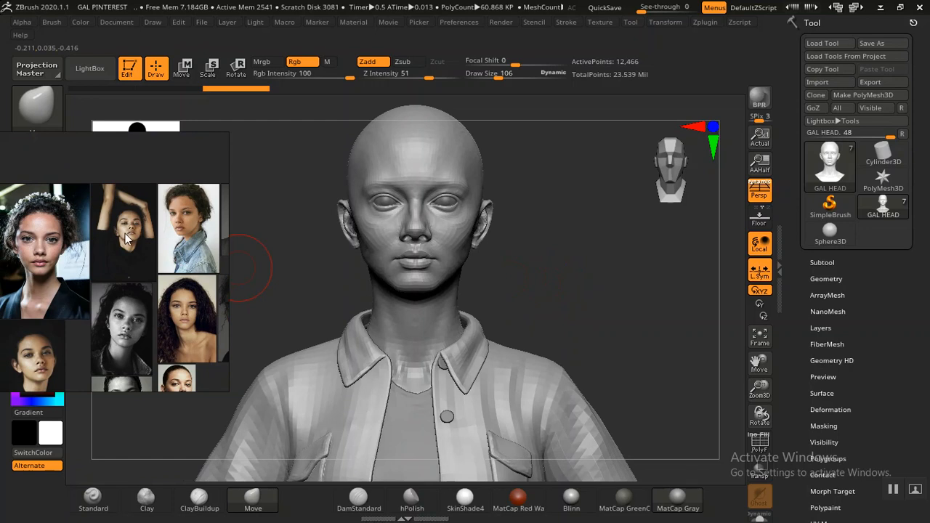
pyautogui.scroll(6, 187, 214)
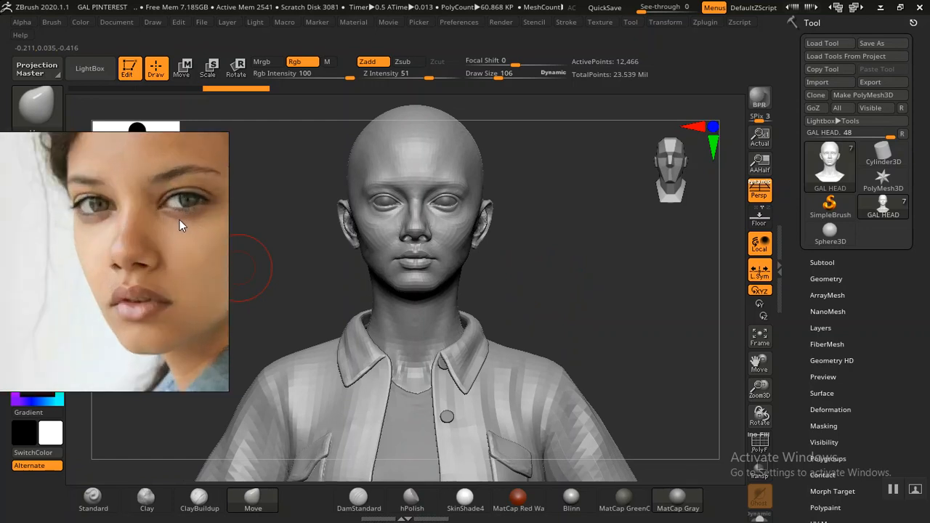
# Step: Slide the reference photo onto the face and recheck the bust from three-quarter and front
pyautogui.moveTo(180, 220); pyautogui.dragTo(158, 229, button='middle')
pyautogui.scroll(2, 161, 229)
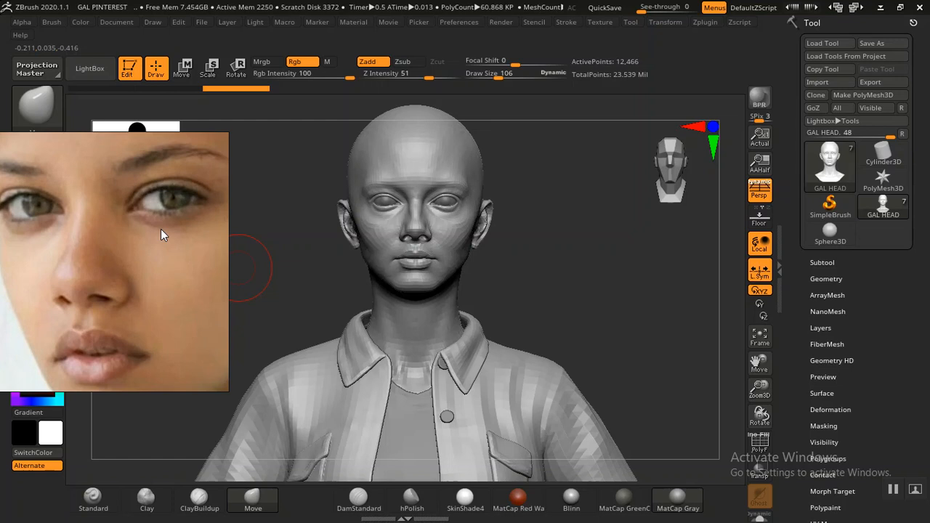
pyautogui.scroll(-1, 161, 228)
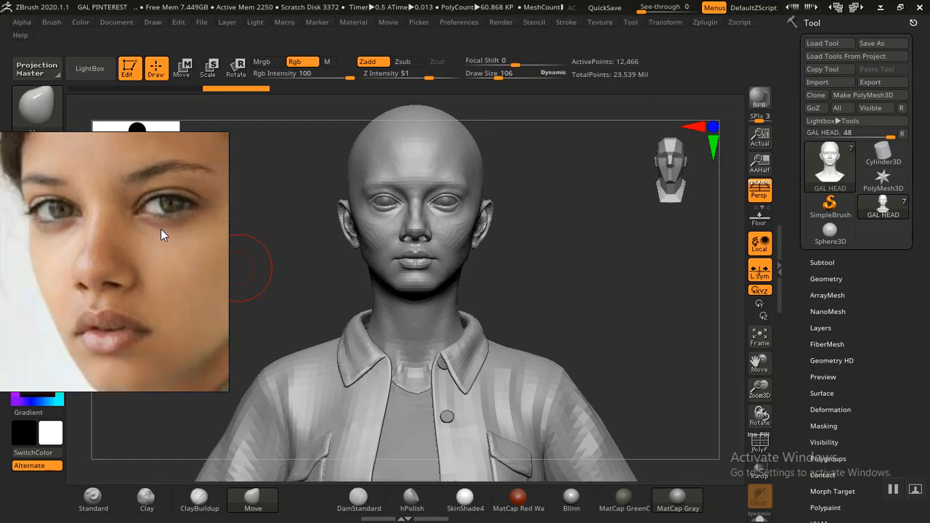
pyautogui.moveTo(602, 273); pyautogui.dragTo(577, 271)
pyautogui.keyDown('alt'); pyautogui.moveTo(554, 229); pyautogui.dragTo(607, 311); pyautogui.keyUp('alt')
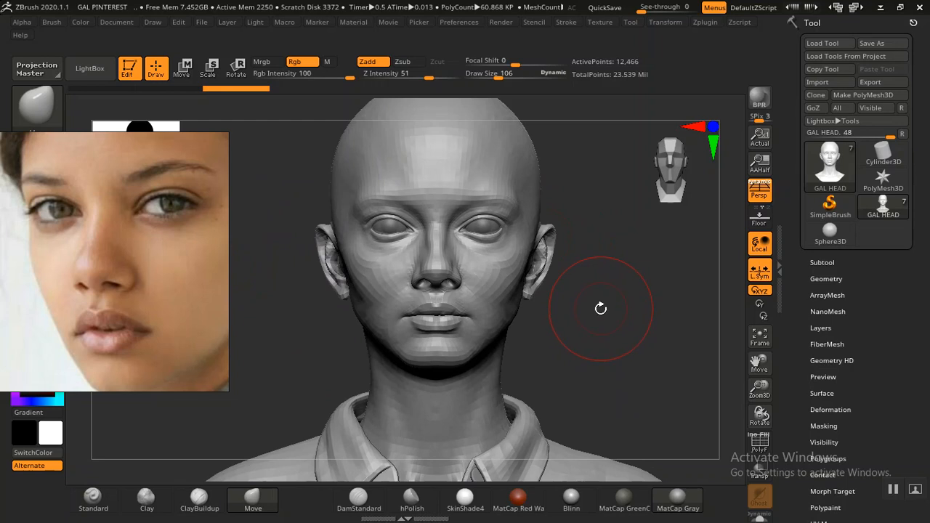
pyautogui.moveTo(607, 313)
pyautogui.keyDown('alt'); pyautogui.mouseDown()
pyautogui.moveTo(612, 295)
pyautogui.moveTo(619, 302)
pyautogui.mouseUp(); pyautogui.keyUp('alt')
# Step: Frame the bust, glance at Maya, and move the reference photo over the ZBrush canvas
pyautogui.keyDown('alt'); pyautogui.click(613, 321); pyautogui.keyUp('alt')
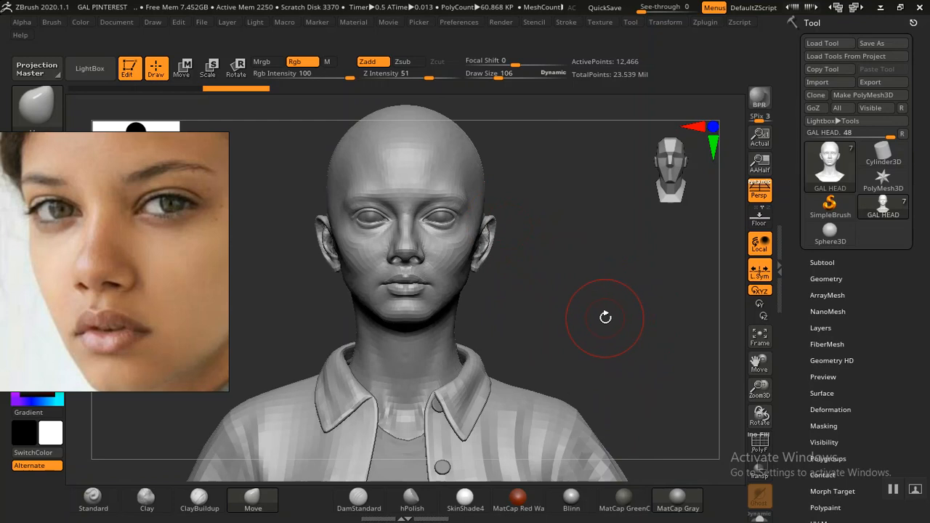
pyautogui.hotkey('alt', 'Tab')
pyautogui.hotkey('alt', 'Tab')
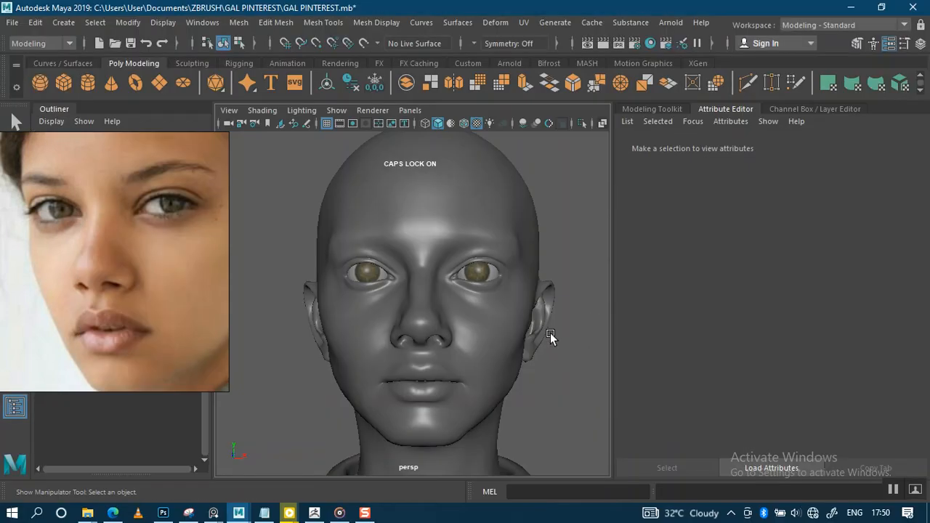
pyautogui.scroll(-4, 550, 333)
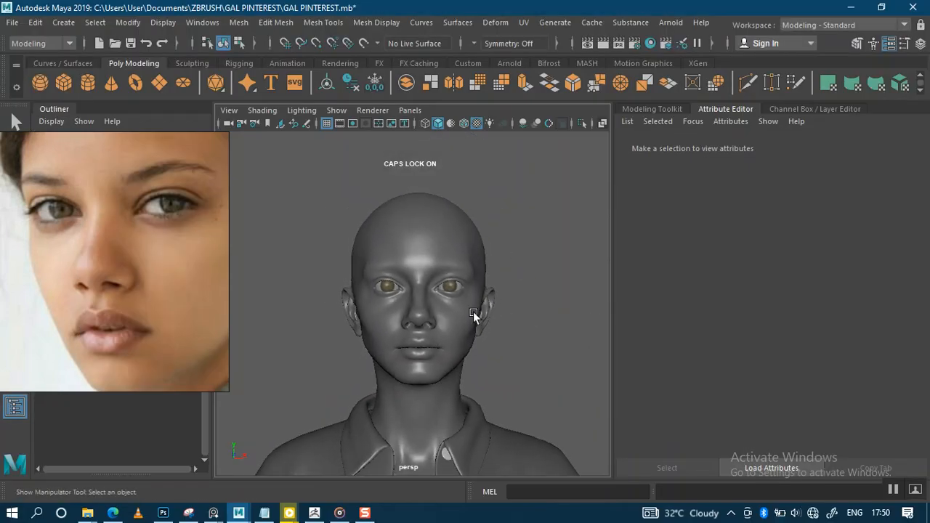
pyautogui.click(314, 513)
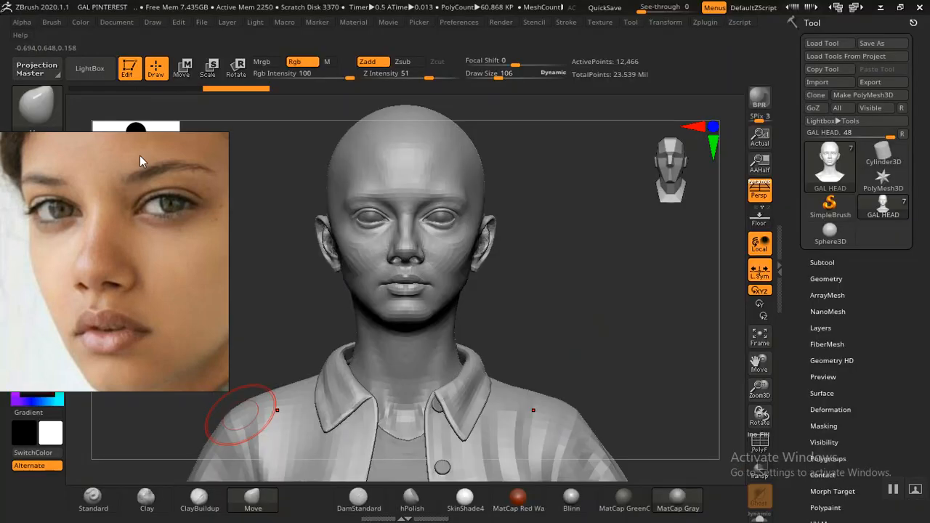
pyautogui.moveTo(95, 231)
pyautogui.mouseDown()
pyautogui.moveTo(445, 233)
pyautogui.moveTo(587, 220)
pyautogui.mouseUp()
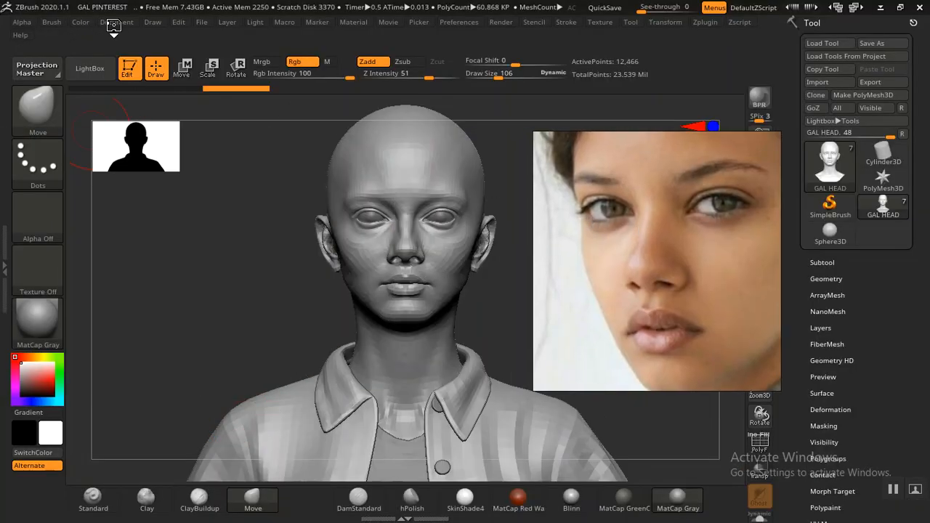
# Step: Read the Draw menu's 85 mm focal length and 23.91° field of view, then return to Maya
pyautogui.click(116, 21)
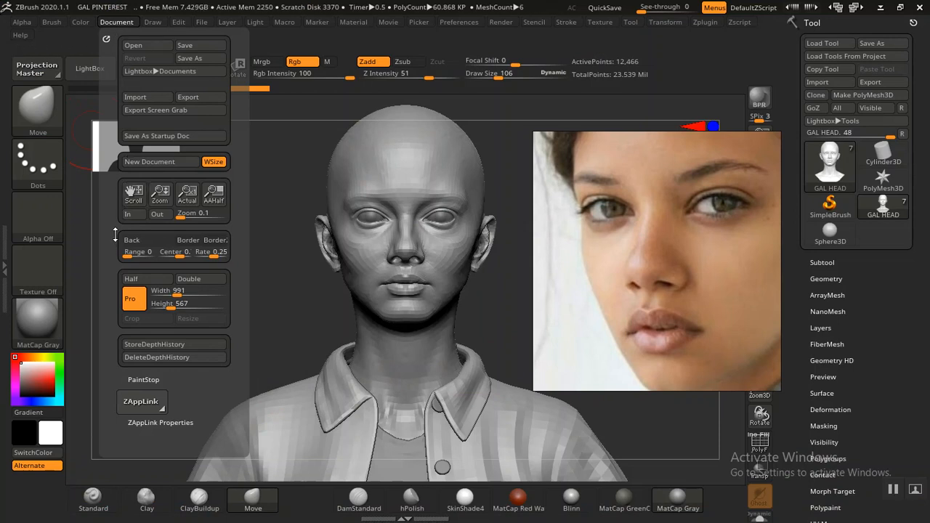
pyautogui.click(159, 23)
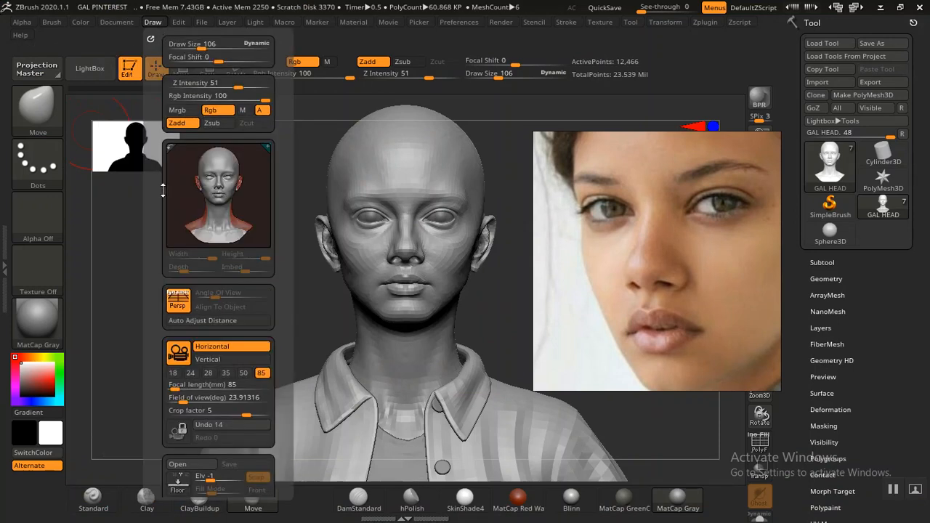
pyautogui.moveTo(154, 267); pyautogui.dragTo(159, 188)
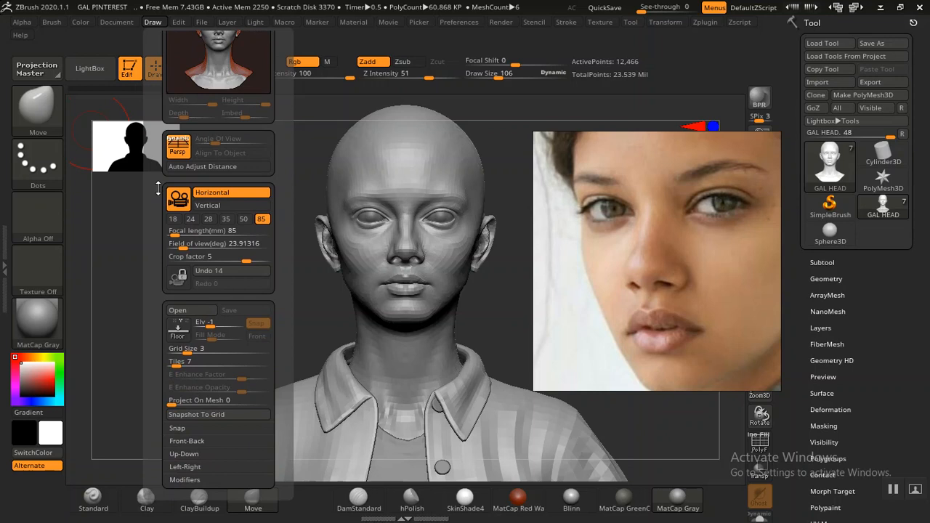
pyautogui.moveTo(158, 188); pyautogui.dragTo(158, 190)
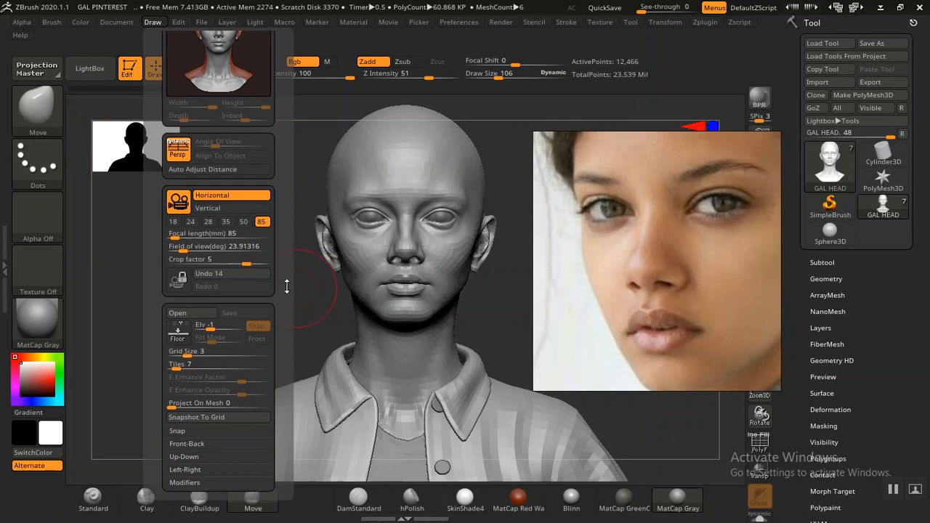
pyautogui.hotkey('alt', 'Tab')
pyautogui.hotkey('alt', 'Tab')
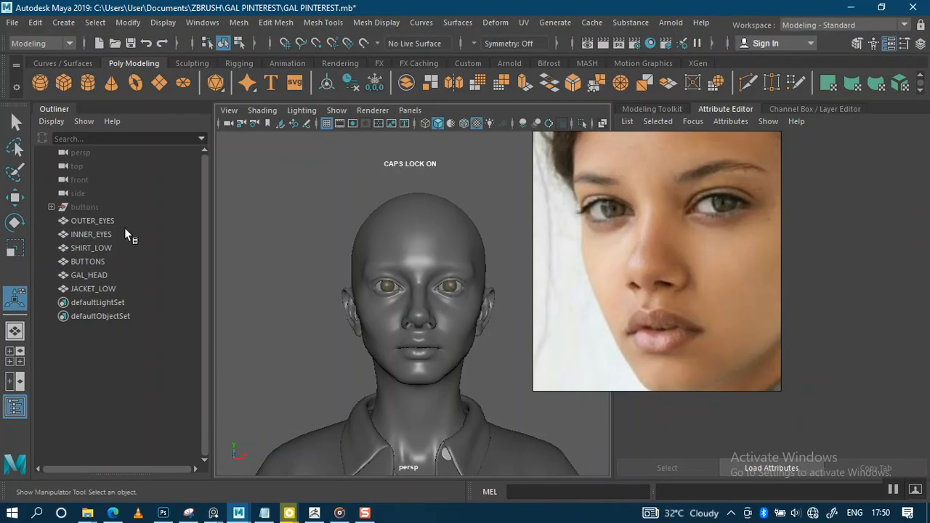
# Step: Select the persp camera to show its 85 focal length and 23.91 angle of view
pyautogui.click(78, 153)
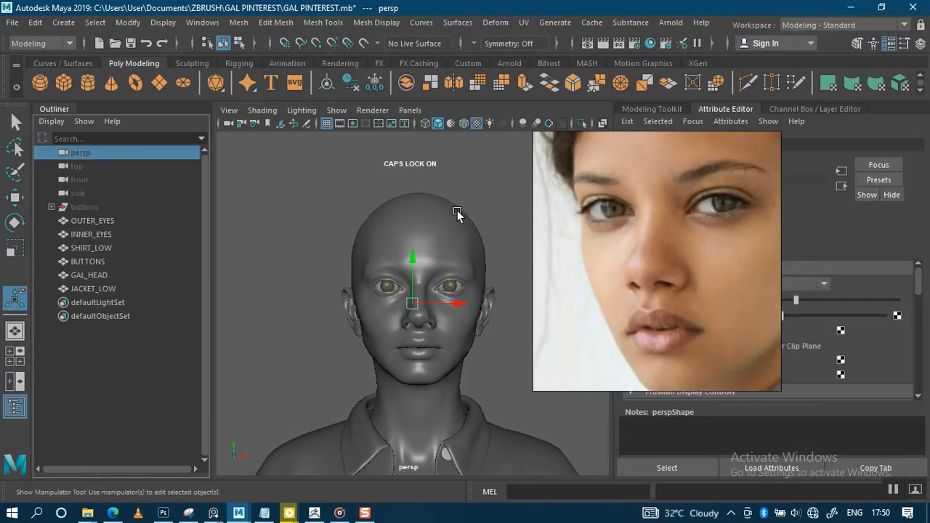
pyautogui.moveTo(606, 247); pyautogui.dragTo(174, 241)
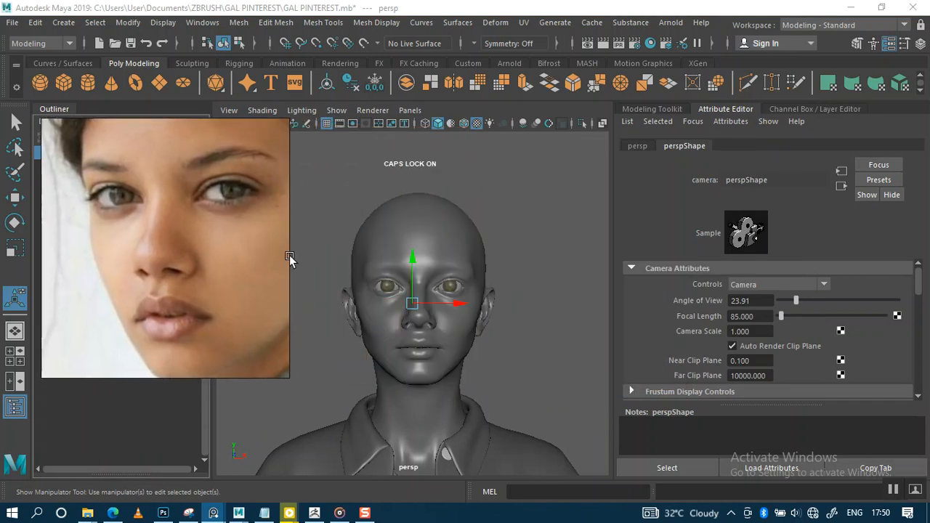
pyautogui.keyDown('alt'); pyautogui.moveTo(532, 281); pyautogui.dragTo(529, 275, button='right'); pyautogui.keyUp('alt')
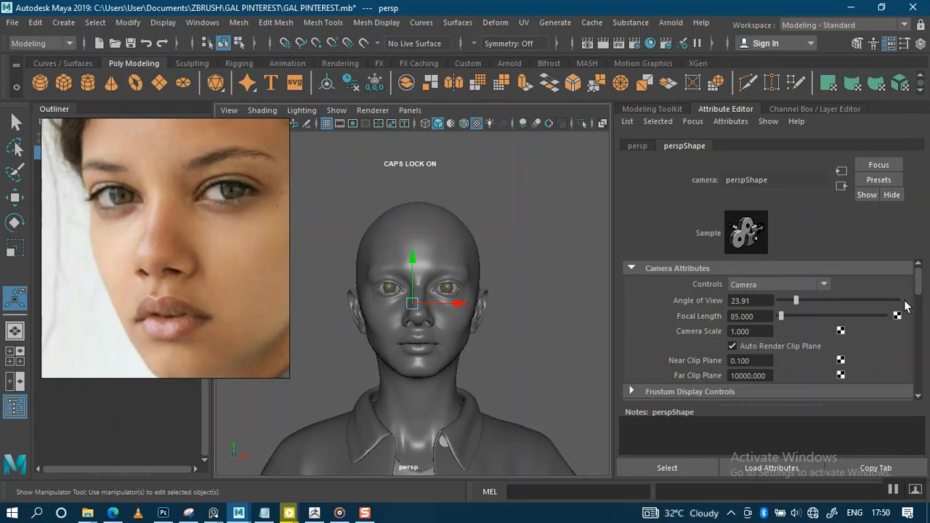
pyautogui.moveTo(917, 291); pyautogui.dragTo(916, 292)
pyautogui.keyDown('alt'); pyautogui.moveTo(509, 311); pyautogui.dragTo(552, 353, button='right'); pyautogui.keyUp('alt')
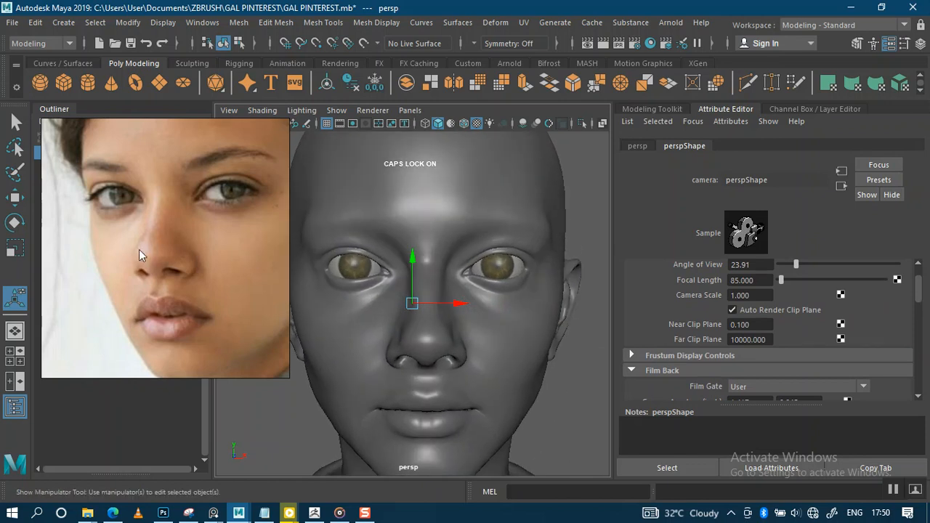
pyautogui.scroll(-6, 132, 253)
# Step: Pan and zoom the PureRef collage onto the curly-haired woman's portrait
pyautogui.moveTo(136, 254); pyautogui.dragTo(195, 231, button='middle')
pyautogui.moveTo(153, 287); pyautogui.dragTo(203, 242, button='middle')
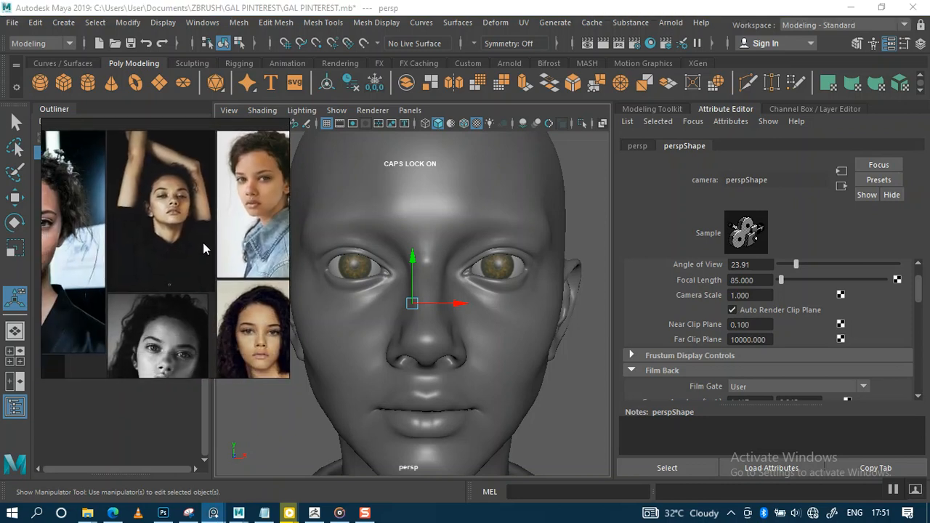
pyautogui.moveTo(211, 291); pyautogui.dragTo(148, 262, button='middle')
pyautogui.scroll(5, 177, 305)
pyautogui.scroll(5, 149, 267)
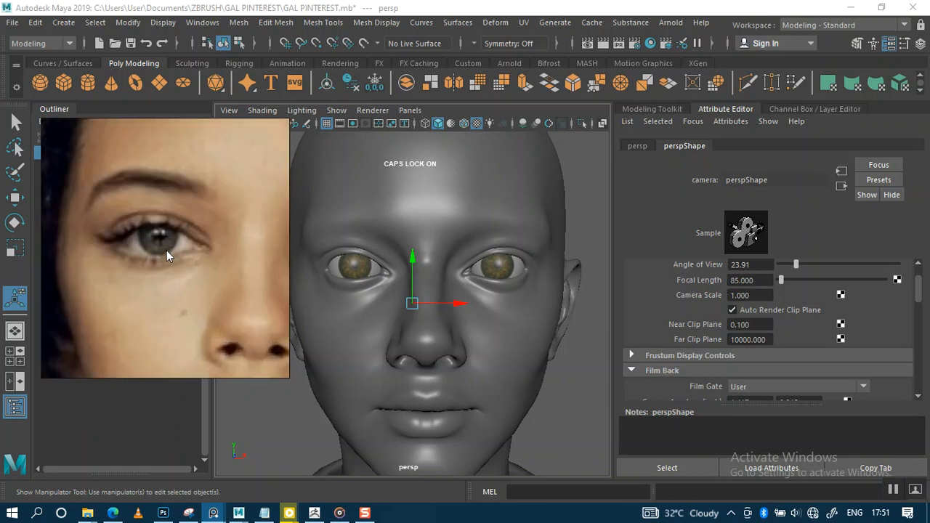
pyautogui.scroll(2, 166, 251)
pyautogui.scroll(-5, 166, 250)
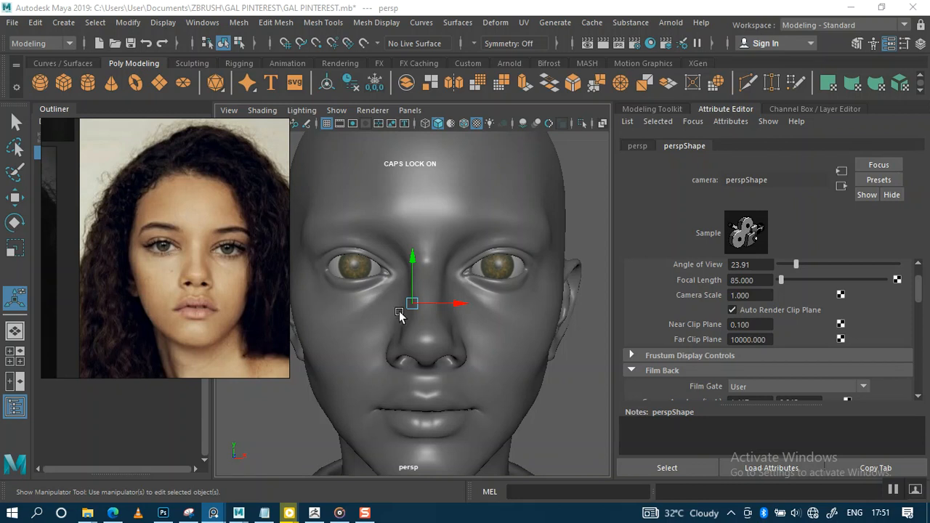
# Step: Orbit and dolly in to inspect the left eye from the front and side
pyautogui.scroll(-5, 465, 291)
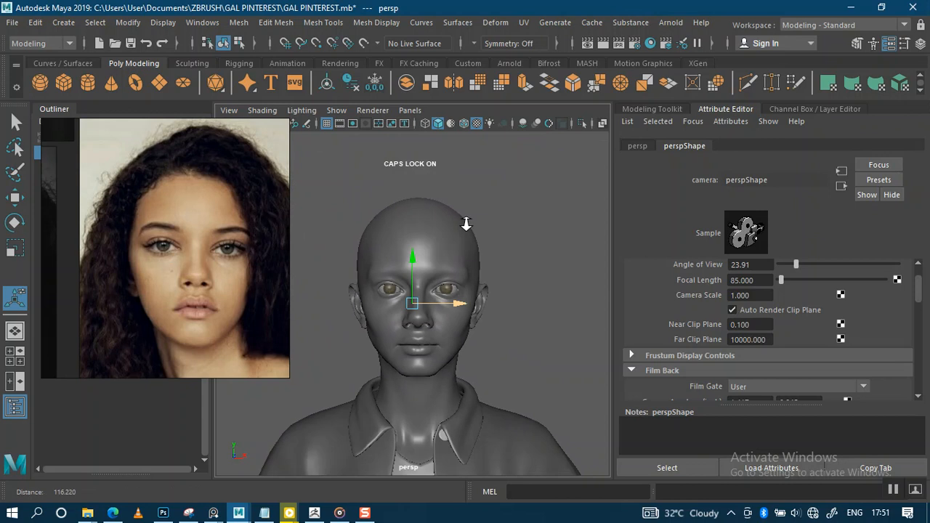
pyautogui.scroll(6, 514, 338)
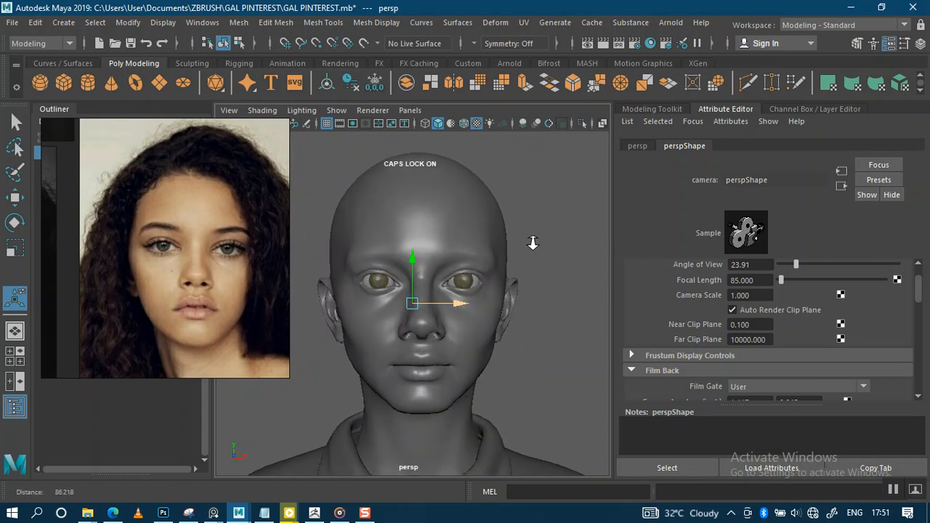
pyautogui.keyDown('alt'); pyautogui.moveTo(543, 244); pyautogui.dragTo(429, 250); pyautogui.keyUp('alt')
pyautogui.keyDown('alt'); pyautogui.moveTo(424, 262); pyautogui.dragTo(469, 254, button='middle'); pyautogui.keyUp('alt')
pyautogui.keyDown('alt'); pyautogui.moveTo(432, 257); pyautogui.dragTo(442, 337, button='right'); pyautogui.keyUp('alt')
pyautogui.keyDown('alt'); pyautogui.moveTo(403, 246); pyautogui.dragTo(448, 249, button='middle'); pyautogui.keyUp('alt')
pyautogui.keyDown('alt'); pyautogui.moveTo(446, 247); pyautogui.dragTo(444, 325, button='right'); pyautogui.keyUp('alt')
pyautogui.keyDown('alt'); pyautogui.moveTo(467, 269); pyautogui.dragTo(429, 259); pyautogui.keyUp('alt')
pyautogui.keyDown('alt'); pyautogui.moveTo(429, 260); pyautogui.dragTo(443, 221, button='right'); pyautogui.keyUp('alt')
# Step: Pull back and orbit to check the whole head from below and in profile
pyautogui.moveTo(531, 257)
pyautogui.keyDown('alt'); pyautogui.mouseDown(button='right')
pyautogui.moveTo(530, 227)
pyautogui.moveTo(534, 246)
pyautogui.mouseUp(button='right'); pyautogui.keyUp('alt')
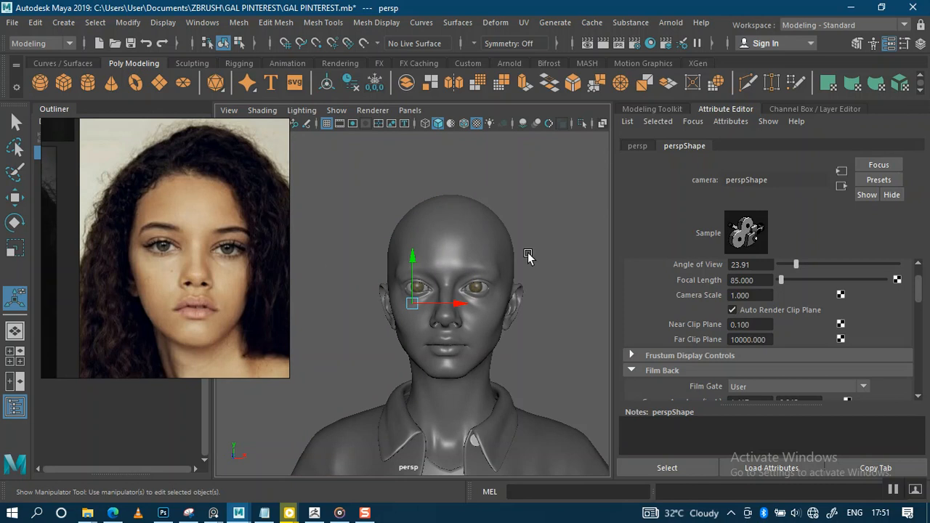
pyautogui.keyDown('alt'); pyautogui.moveTo(525, 283); pyautogui.dragTo(518, 262); pyautogui.keyUp('alt')
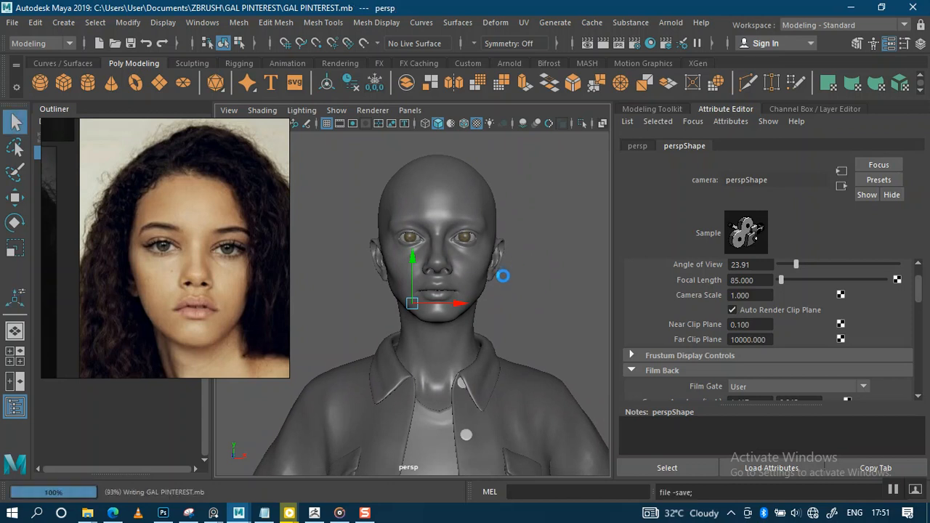
pyautogui.moveTo(498, 278)
pyautogui.keyDown('alt'); pyautogui.mouseDown()
pyautogui.moveTo(504, 260)
pyautogui.moveTo(502, 273)
pyautogui.mouseUp(); pyautogui.keyUp('alt')
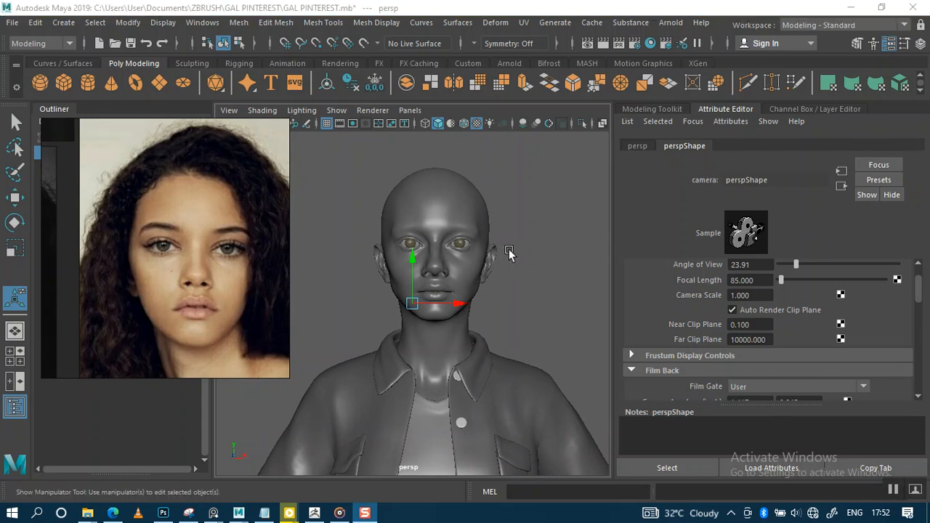
pyautogui.keyDown('alt'); pyautogui.moveTo(510, 253); pyautogui.dragTo(513, 257); pyautogui.keyUp('alt')
pyautogui.keyDown('alt'); pyautogui.moveTo(513, 257); pyautogui.dragTo(502, 325, button='right'); pyautogui.keyUp('alt')
pyautogui.keyDown('alt'); pyautogui.moveTo(510, 259); pyautogui.dragTo(489, 288, button='middle'); pyautogui.keyUp('alt')
pyautogui.keyDown('alt'); pyautogui.moveTo(488, 288); pyautogui.dragTo(465, 231); pyautogui.keyUp('alt')
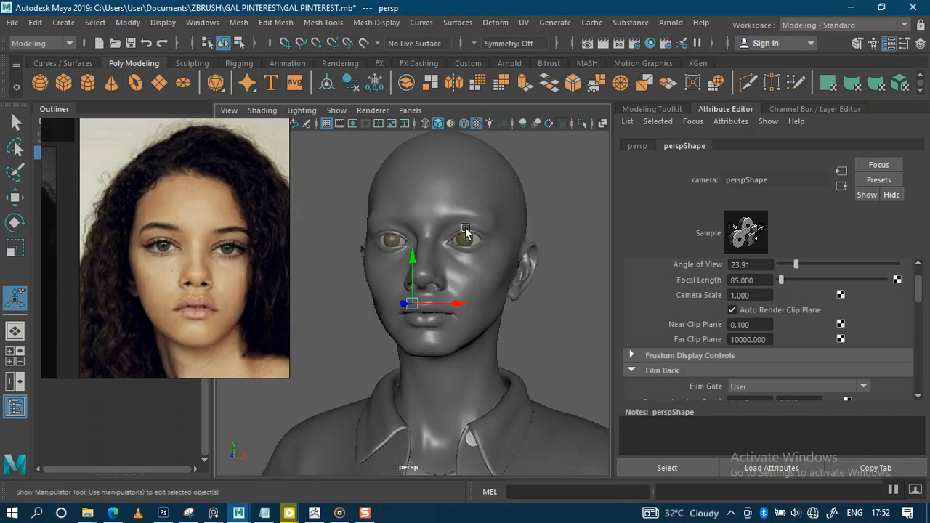
pyautogui.moveTo(140, 258); pyautogui.dragTo(225, 256)
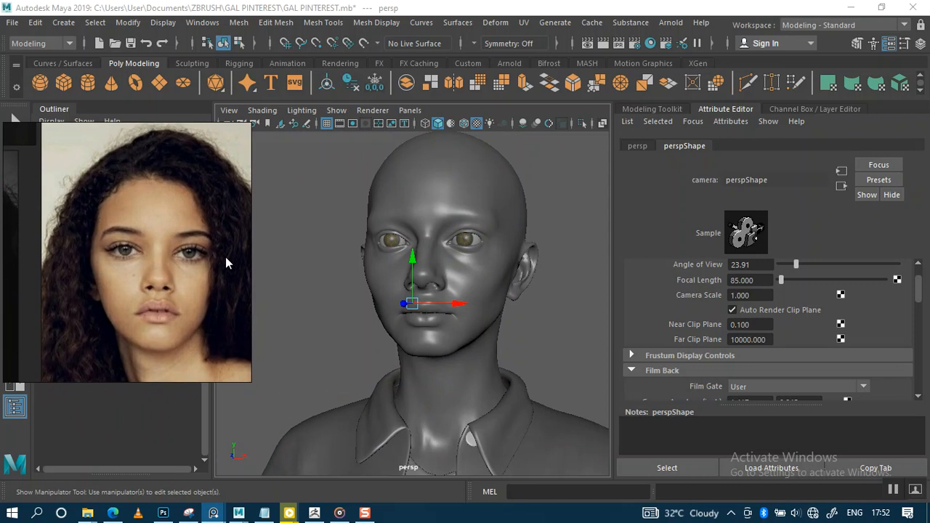
# Step: Deselect the camera and orbit the head from frontal and right-side angles
pyautogui.click(309, 252)
pyautogui.keyDown('alt'); pyautogui.moveTo(369, 254); pyautogui.dragTo(372, 253); pyautogui.keyUp('alt')
pyautogui.keyDown('alt'); pyautogui.moveTo(392, 234); pyautogui.dragTo(382, 325, button='right'); pyautogui.keyUp('alt')
pyautogui.keyDown('alt'); pyautogui.moveTo(382, 325); pyautogui.dragTo(370, 266); pyautogui.keyUp('alt')
pyautogui.keyDown('alt'); pyautogui.moveTo(377, 254); pyautogui.dragTo(374, 291, button='right'); pyautogui.keyUp('alt')
pyautogui.moveTo(373, 291)
pyautogui.keyDown('alt'); pyautogui.mouseDown()
pyautogui.moveTo(395, 286)
pyautogui.moveTo(372, 290)
pyautogui.mouseUp(); pyautogui.keyUp('alt')
pyautogui.keyDown('alt'); pyautogui.moveTo(388, 257); pyautogui.dragTo(369, 192, button='right'); pyautogui.keyUp('alt')
pyautogui.keyDown('alt'); pyautogui.moveTo(392, 235); pyautogui.dragTo(415, 249); pyautogui.keyUp('alt')
pyautogui.keyDown('alt'); pyautogui.moveTo(415, 249); pyautogui.dragTo(472, 337, button='right'); pyautogui.keyUp('alt')
pyautogui.keyDown('alt'); pyautogui.moveTo(471, 336); pyautogui.dragTo(380, 239); pyautogui.keyUp('alt')
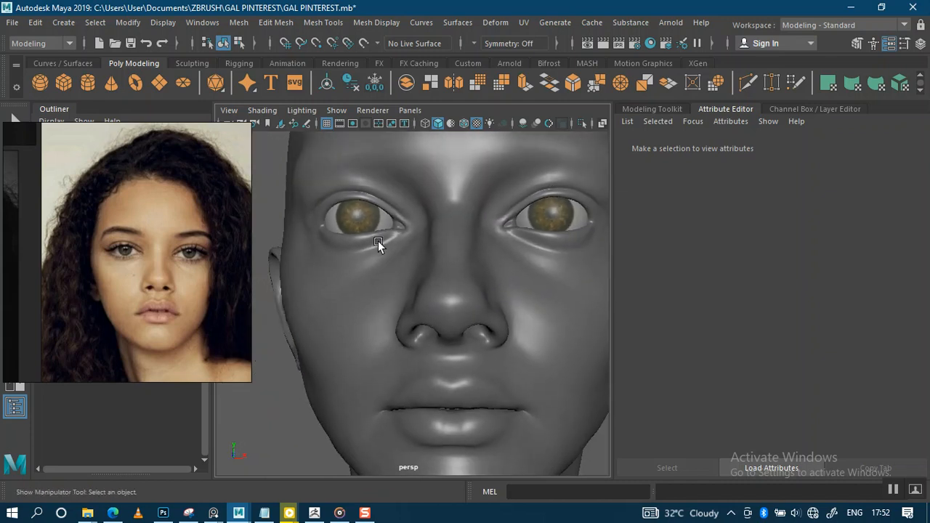
pyautogui.keyDown('alt'); pyautogui.moveTo(380, 239); pyautogui.dragTo(387, 243, button='right'); pyautogui.keyUp('alt')
# Step: Close in on the left eye and nose, orbiting slightly around them
pyautogui.keyDown('alt'); pyautogui.moveTo(372, 225); pyautogui.dragTo(382, 258, button='middle'); pyautogui.keyUp('alt')
pyautogui.keyDown('alt'); pyautogui.moveTo(374, 250); pyautogui.dragTo(380, 256, button='right'); pyautogui.keyUp('alt')
pyautogui.keyDown('alt'); pyautogui.moveTo(359, 228); pyautogui.dragTo(375, 262, button='middle'); pyautogui.keyUp('alt')
pyautogui.keyDown('alt'); pyautogui.moveTo(374, 261); pyautogui.dragTo(418, 321, button='right'); pyautogui.keyUp('alt')
pyautogui.keyDown('alt'); pyautogui.moveTo(389, 294); pyautogui.dragTo(401, 296); pyautogui.keyUp('alt')
pyautogui.keyDown('alt'); pyautogui.moveTo(392, 270); pyautogui.dragTo(388, 300, button='right'); pyautogui.keyUp('alt')
pyautogui.keyDown('alt'); pyautogui.moveTo(390, 251); pyautogui.dragTo(419, 256, button='middle'); pyautogui.keyUp('alt')
pyautogui.keyDown('alt'); pyautogui.moveTo(397, 239); pyautogui.dragTo(390, 277, button='right'); pyautogui.keyUp('alt')
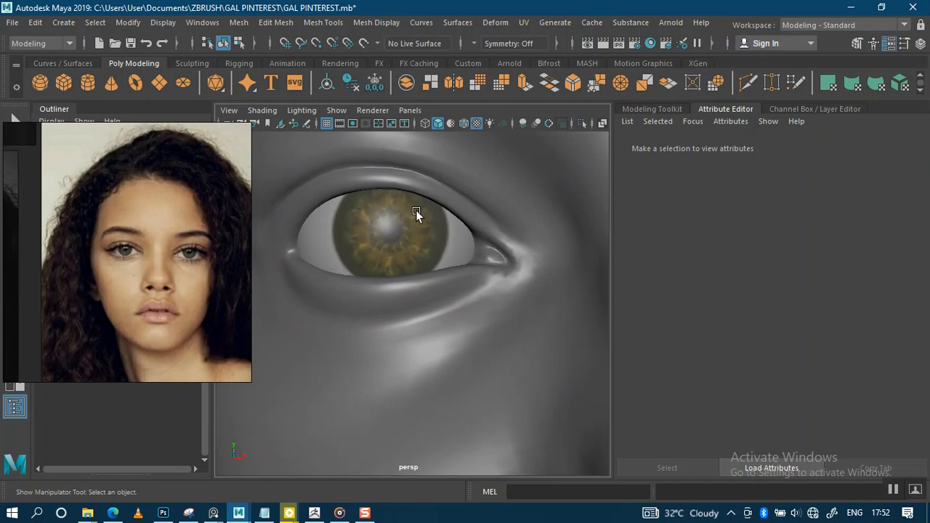
pyautogui.keyDown('alt'); pyautogui.moveTo(419, 272); pyautogui.dragTo(432, 240); pyautogui.keyUp('alt')
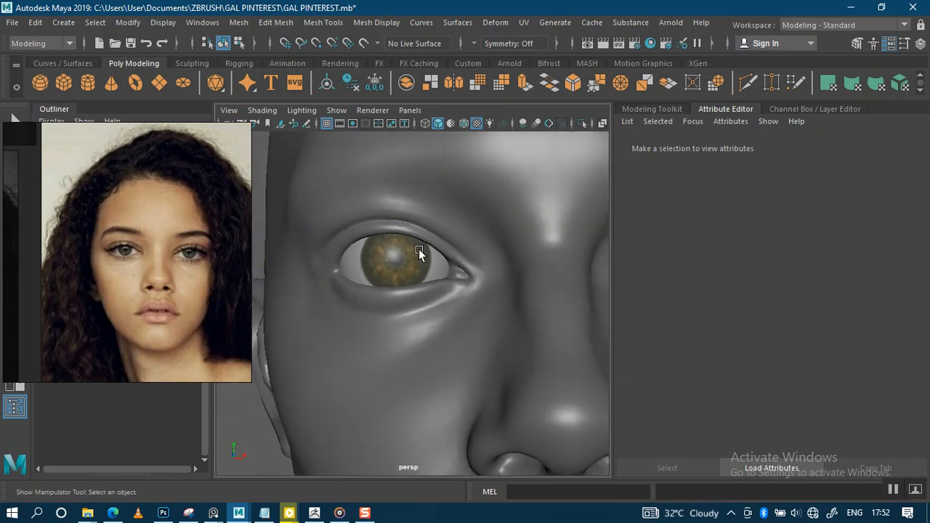
pyautogui.moveTo(417, 255)
pyautogui.keyDown('alt'); pyautogui.mouseDown(button='right')
pyautogui.moveTo(414, 284)
pyautogui.moveTo(375, 191)
pyautogui.moveTo(404, 189)
pyautogui.mouseUp(button='right'); pyautogui.keyUp('alt')
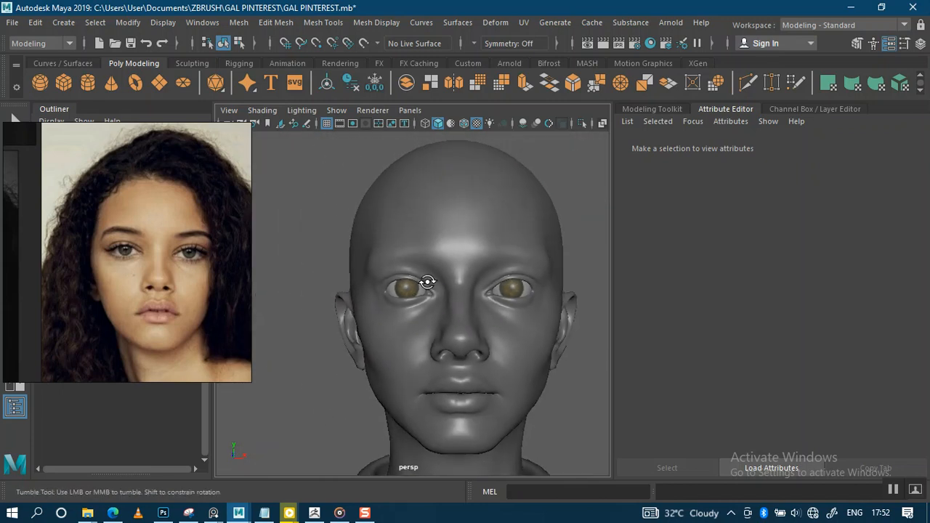
# Step: Check the head in profile, then level the view and move in on the face
pyautogui.keyDown('alt'); pyautogui.moveTo(407, 269); pyautogui.dragTo(371, 231, button='middle'); pyautogui.keyUp('alt')
pyautogui.keyDown('alt'); pyautogui.moveTo(371, 231); pyautogui.dragTo(430, 299); pyautogui.keyUp('alt')
pyautogui.keyDown('alt'); pyautogui.moveTo(434, 294); pyautogui.dragTo(440, 274, button='right'); pyautogui.keyUp('alt')
pyautogui.keyDown('alt'); pyautogui.moveTo(440, 274); pyautogui.dragTo(423, 304); pyautogui.keyUp('alt')
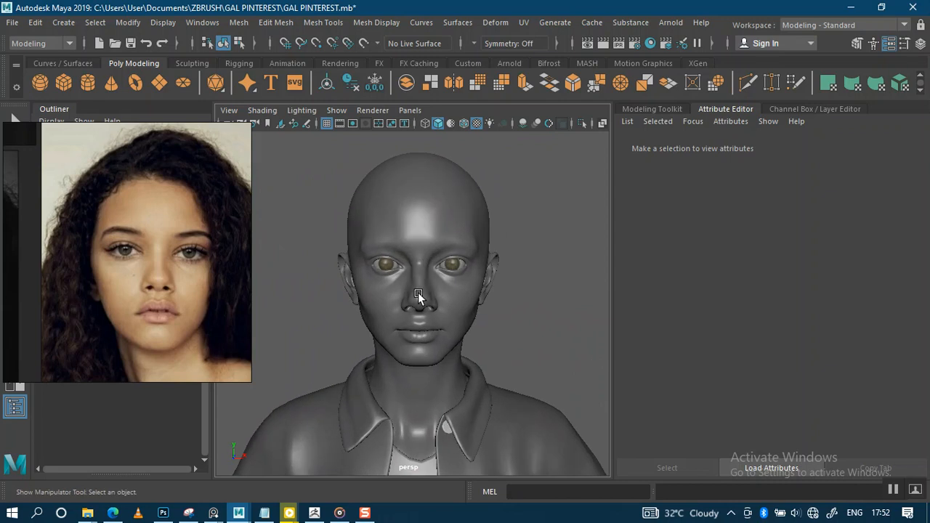
pyautogui.keyDown('alt'); pyautogui.moveTo(428, 268); pyautogui.dragTo(421, 327, button='right'); pyautogui.keyUp('alt')
pyautogui.keyDown('alt'); pyautogui.moveTo(415, 296); pyautogui.dragTo(416, 287); pyautogui.keyUp('alt')
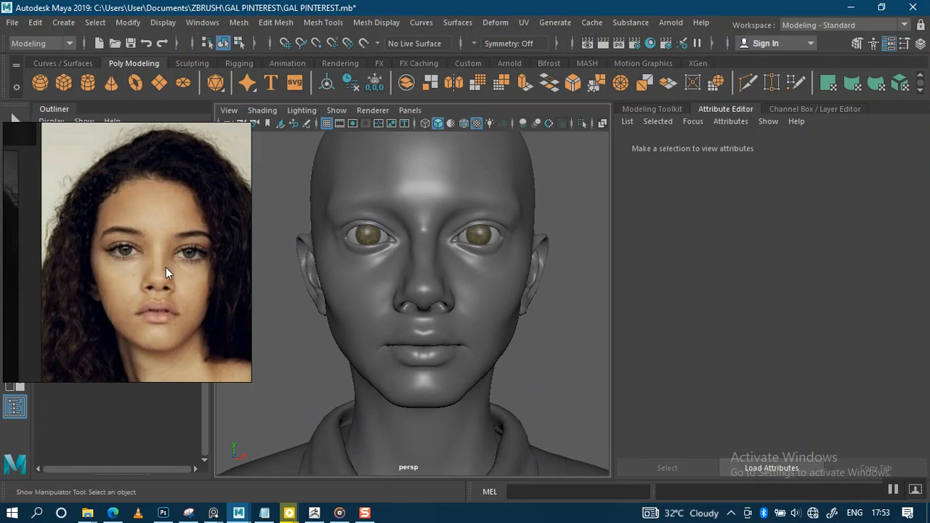
# Step: Zoom the PureRef image onto the eyes and place it beside the viewport
pyautogui.scroll(5, 175, 251)
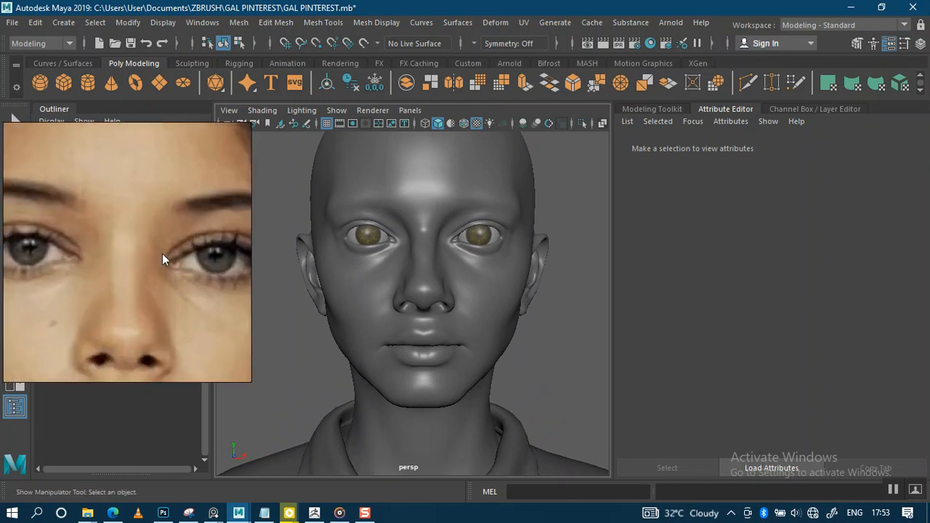
pyautogui.scroll(2, 160, 255)
pyautogui.moveTo(153, 256); pyautogui.dragTo(187, 263)
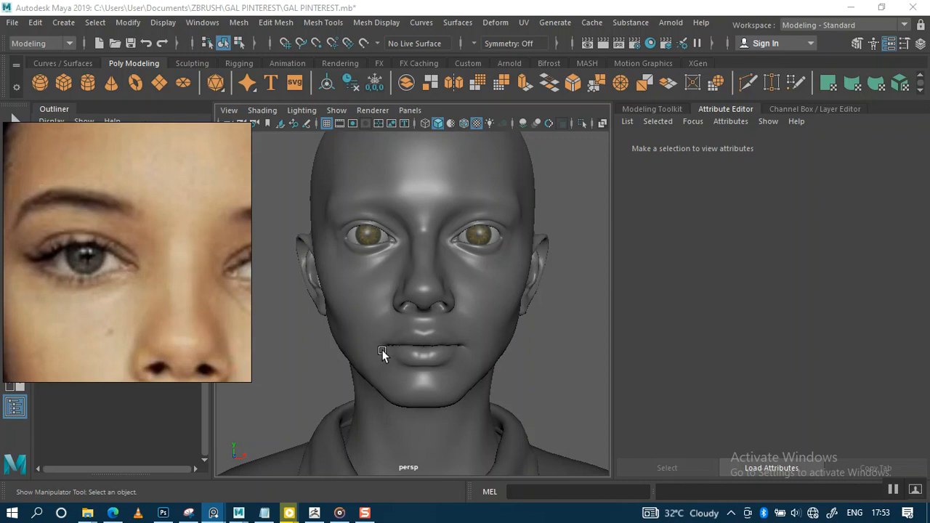
pyautogui.scroll(-5, 430, 286)
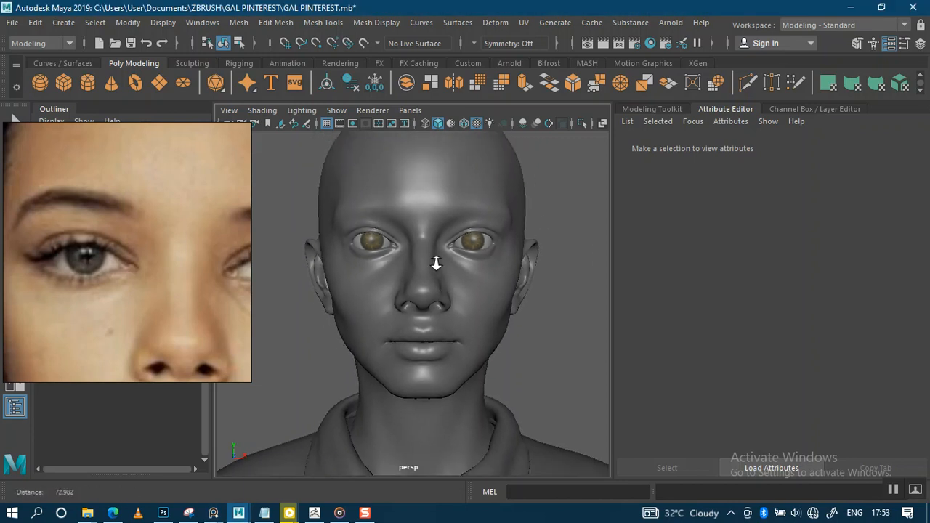
pyautogui.moveTo(220, 290); pyautogui.dragTo(836, 281)
pyautogui.scroll(2, 315, 262)
pyautogui.scroll(3, 292, 271)
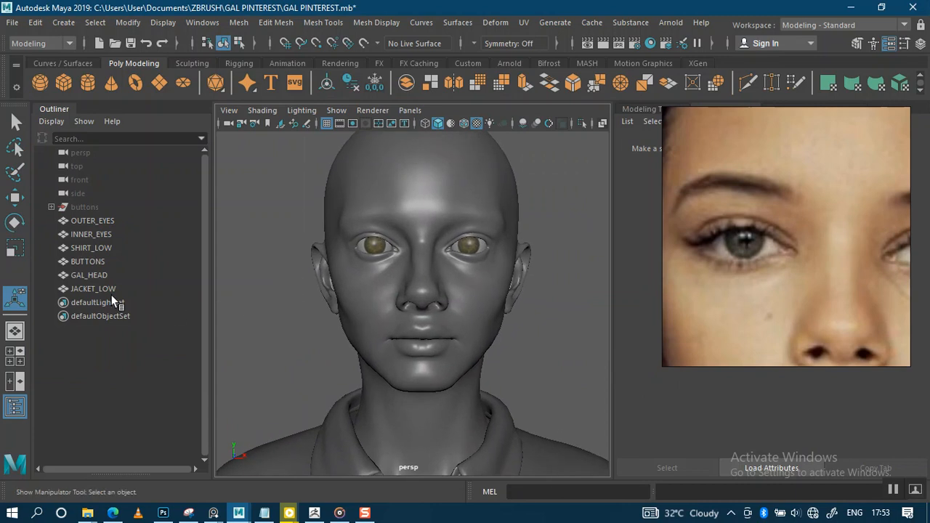
# Step: Duplicate INNER_EYES and hide the original INNER_EYES object
pyautogui.click(93, 234)
pyautogui.hotkey('ctrl', 'd')
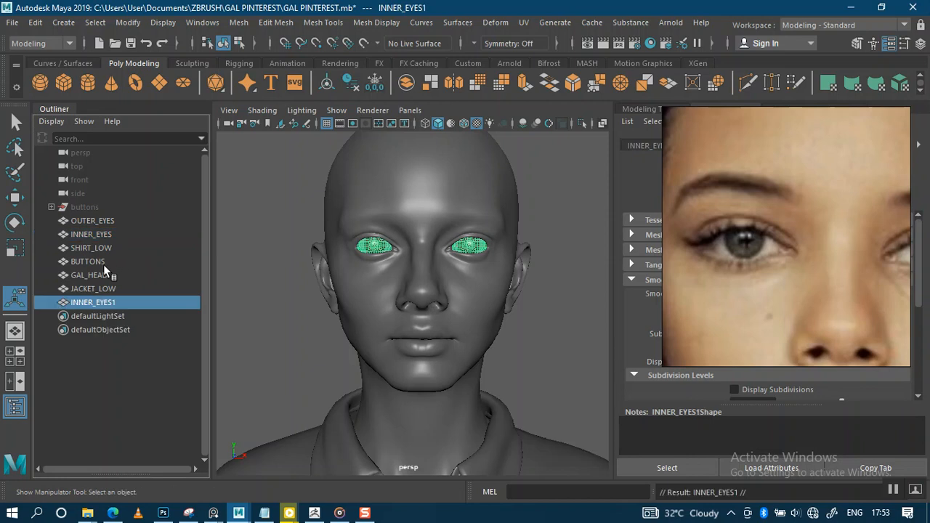
pyautogui.click(111, 233)
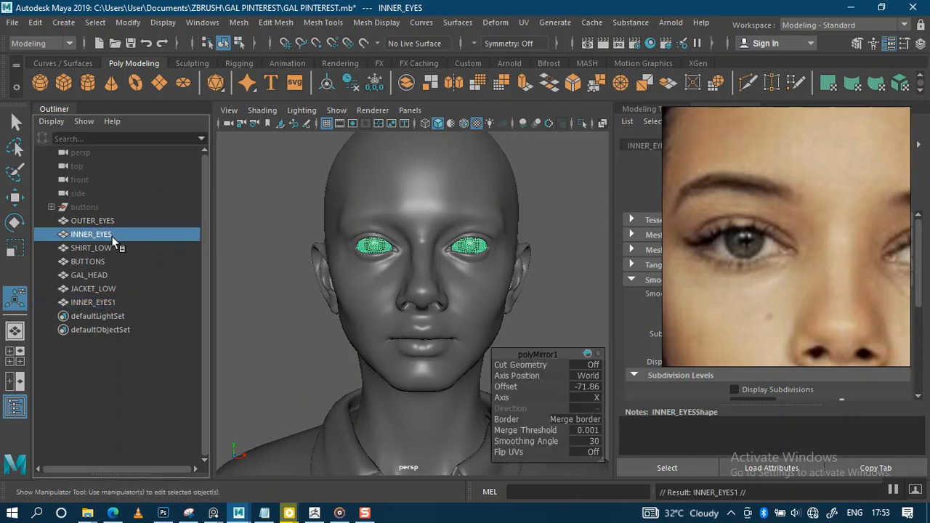
pyautogui.hotkey('ctrl', 'h')
# Step: Delete the right eyeball's faces from INNER_EYES1, leaving one inner eye
pyautogui.click(97, 301)
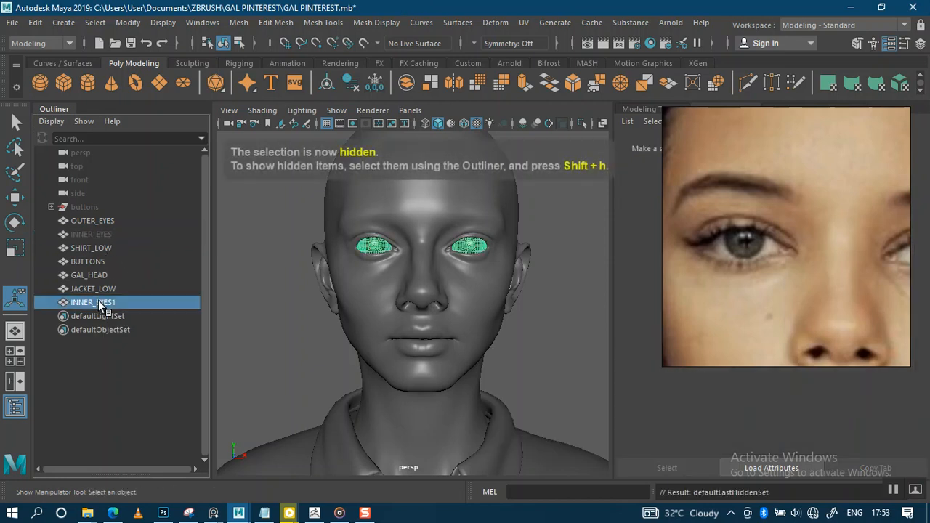
pyautogui.moveTo(553, 267); pyautogui.dragTo(553, 172, button='right')
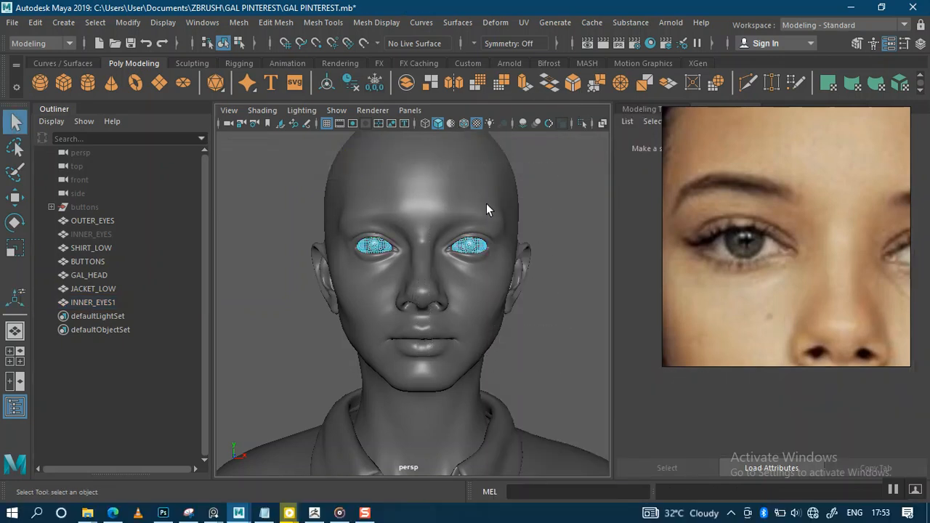
pyautogui.doubleClick(485, 248)
pyautogui.press('Delete')
pyautogui.click(89, 302)
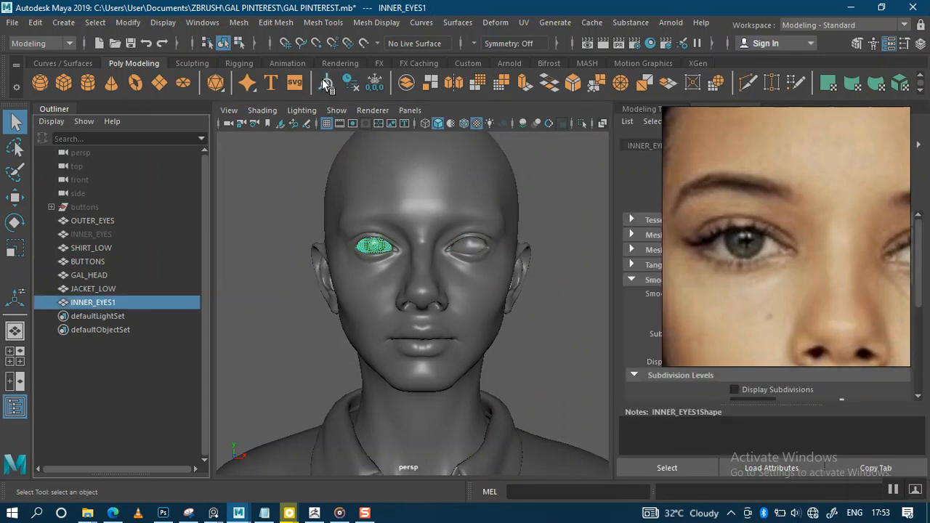
# Step: Frame INNER_EYES1 in a maximized front view
pyautogui.press('w')
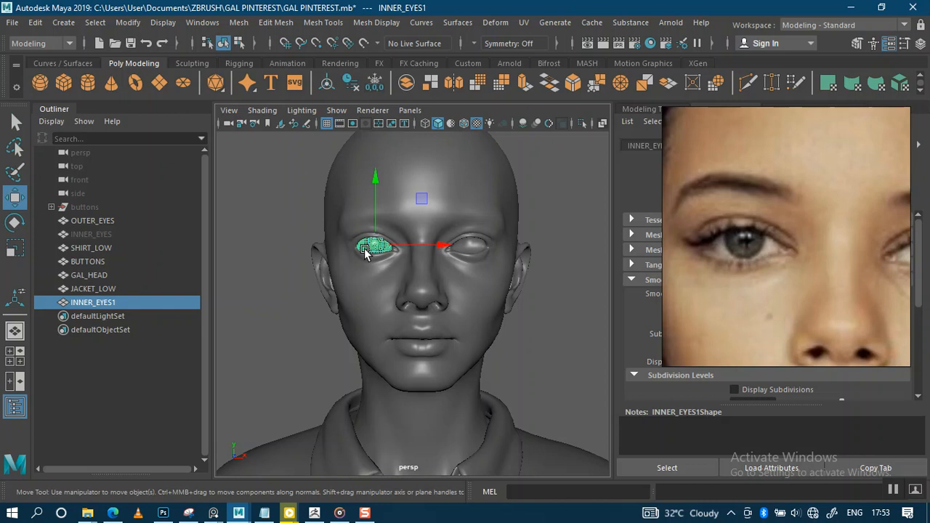
pyautogui.click(287, 280)
pyautogui.click(105, 299)
pyautogui.press('f')
pyautogui.press('space')
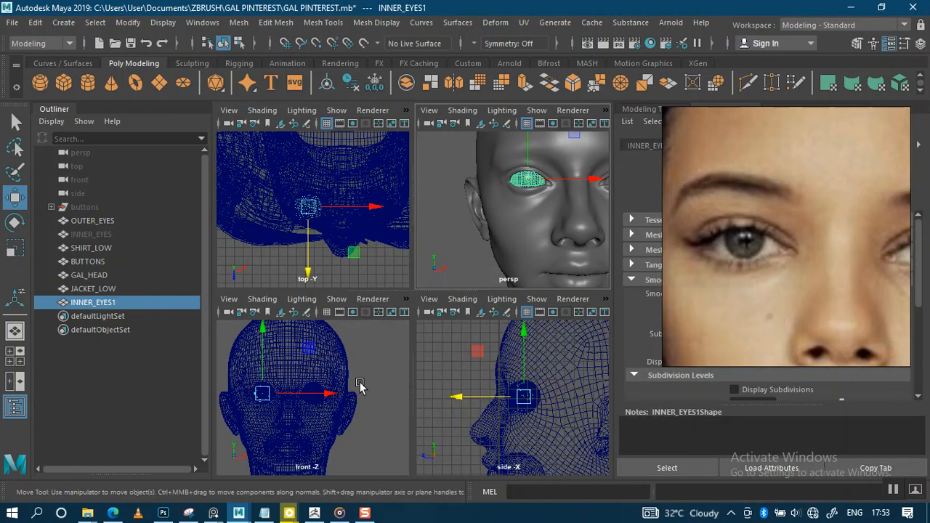
pyautogui.press('space')
pyautogui.press('f')
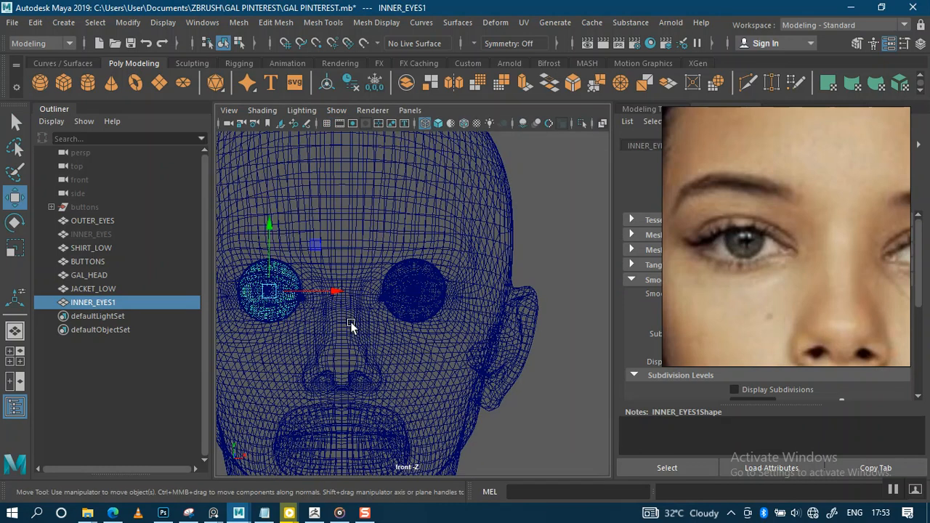
pyautogui.scroll(3, 439, 340)
pyautogui.keyDown('alt'); pyautogui.moveTo(430, 252); pyautogui.dragTo(419, 306, button='middle'); pyautogui.keyUp('alt')
pyautogui.scroll(2, 435, 372)
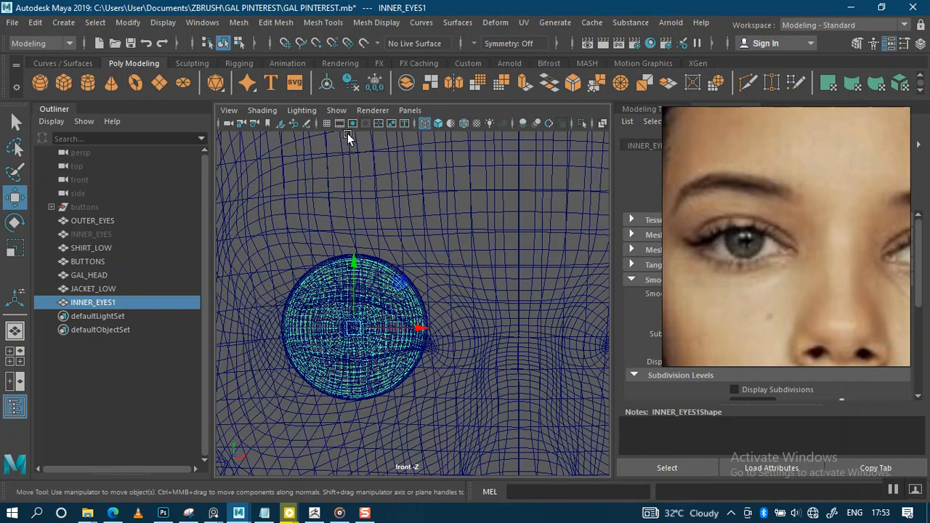
# Step: Switch the front view to smooth shading and zoom in on the eye
pyautogui.click(437, 123)
pyautogui.keyDown('alt'); pyautogui.moveTo(409, 305); pyautogui.dragTo(334, 249, button='right'); pyautogui.keyUp('alt')
pyautogui.click(288, 259)
pyautogui.keyDown('alt'); pyautogui.moveTo(347, 309); pyautogui.dragTo(358, 315, button='right'); pyautogui.keyUp('alt')
# Step: Select OUTER_EYES, then set the eye reference back beside the viewport
pyautogui.moveTo(697, 263); pyautogui.dragTo(277, 367)
pyautogui.click(109, 220)
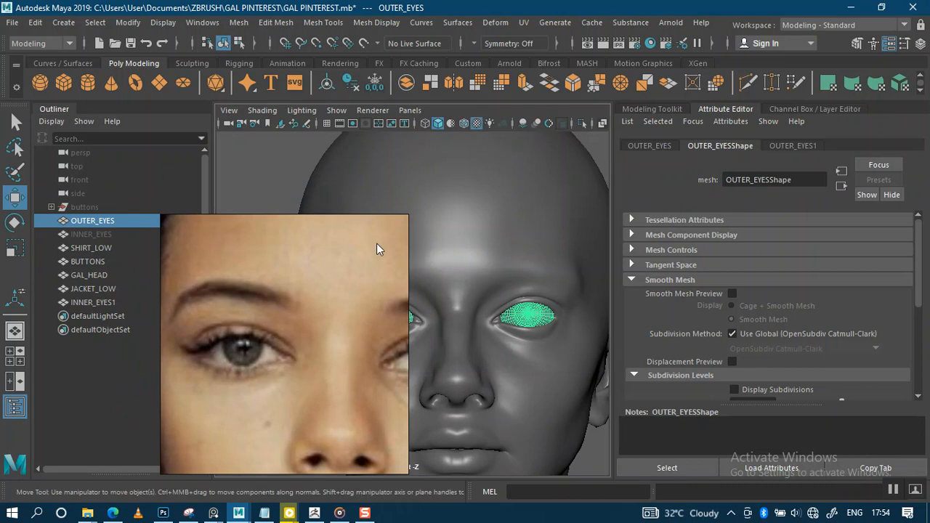
pyautogui.moveTo(311, 349); pyautogui.dragTo(741, 203)
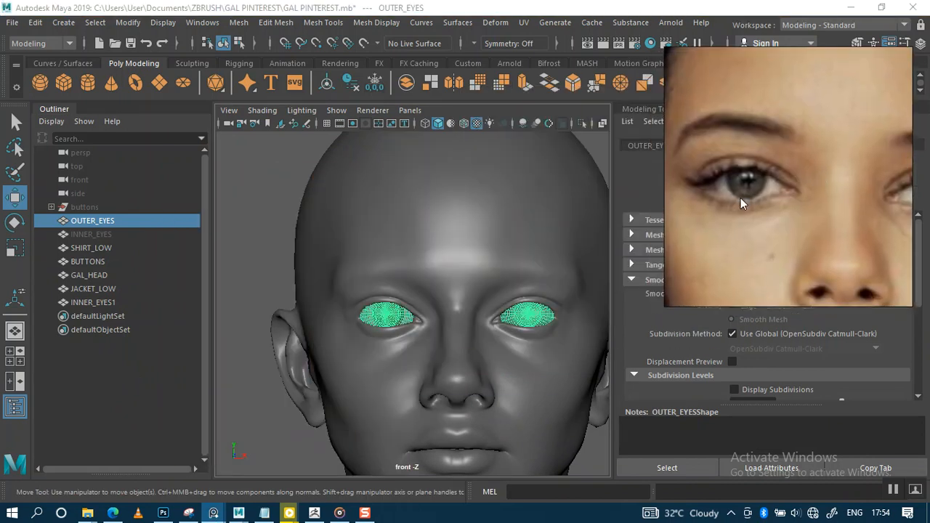
pyautogui.click(256, 256)
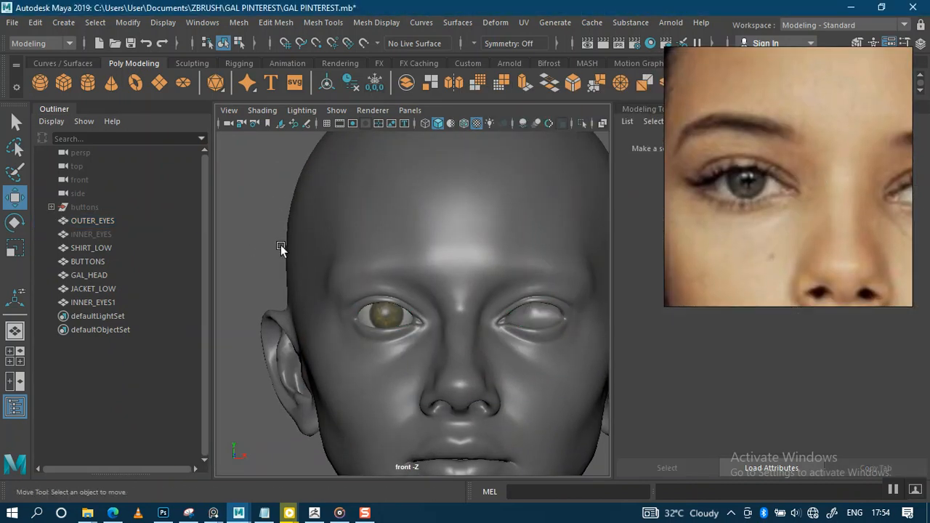
# Step: Select INNER_EYES1 and scale it up uniformly with the Scale tool
pyautogui.scroll(4, 328, 319)
pyautogui.click(103, 302)
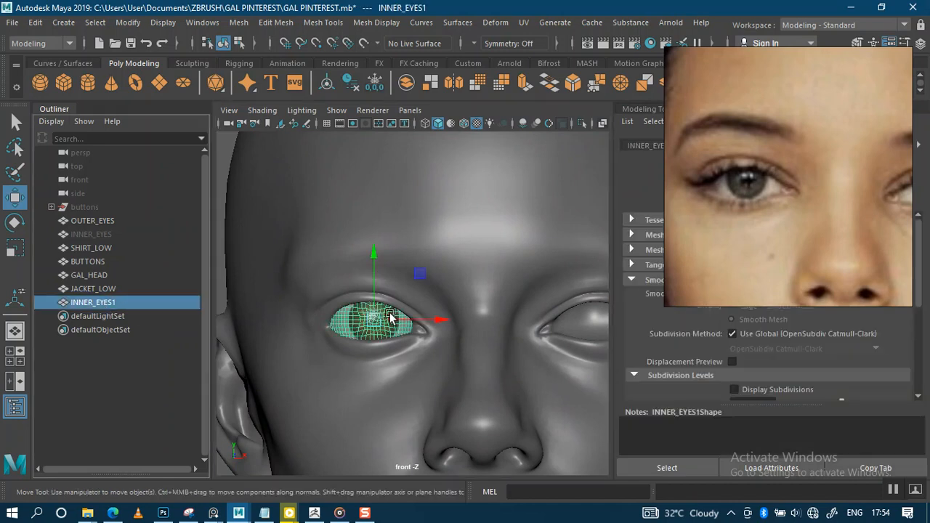
pyautogui.scroll(2, 409, 378)
pyautogui.press('r')
pyautogui.moveTo(365, 323)
pyautogui.mouseDown()
pyautogui.moveTo(379, 345)
pyautogui.moveTo(371, 313)
pyautogui.mouseUp()
pyautogui.keyDown('alt'); pyautogui.moveTo(371, 314); pyautogui.dragTo(390, 263, button='middle'); pyautogui.keyUp('alt')
pyautogui.scroll(3, 414, 355)
pyautogui.scroll(3, 414, 355)
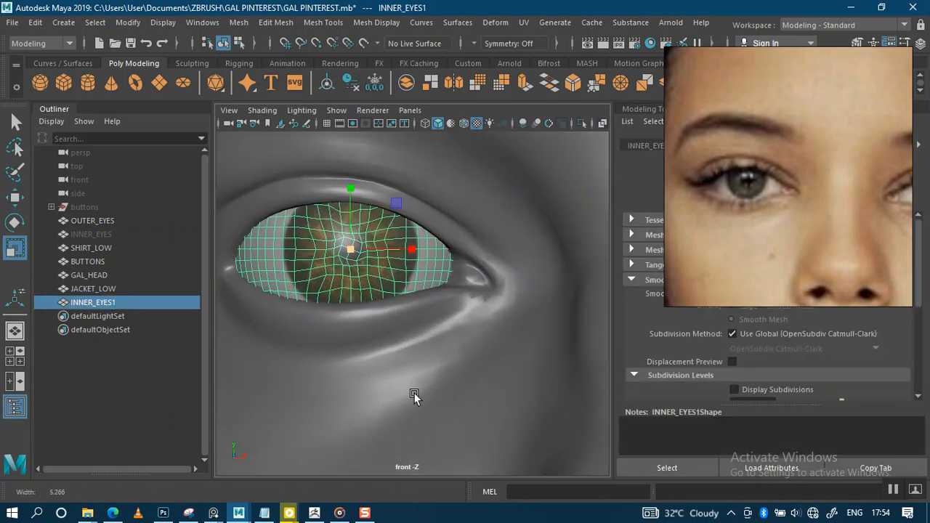
pyautogui.keyDown('alt'); pyautogui.moveTo(379, 358); pyautogui.dragTo(378, 371, button='right'); pyautogui.keyUp('alt')
pyautogui.keyDown('alt'); pyautogui.moveTo(351, 271); pyautogui.dragTo(346, 222, button='right'); pyautogui.keyUp('alt')
pyautogui.moveTo(365, 269); pyautogui.dragTo(339, 249)
# Step: Deselect and zoom out to check the enlarged eyeball against the whole head
pyautogui.keyDown('alt'); pyautogui.moveTo(394, 255); pyautogui.dragTo(370, 199, button='right'); pyautogui.keyUp('alt')
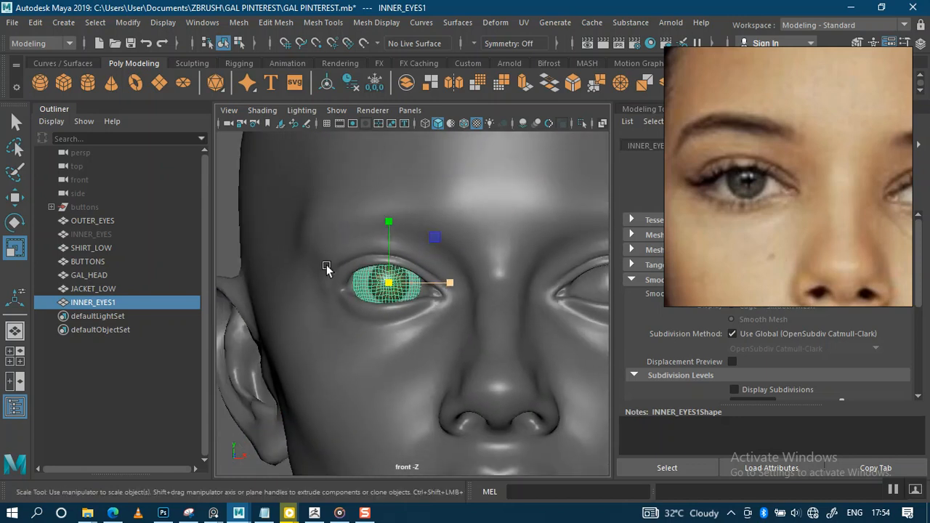
pyautogui.keyDown('alt'); pyautogui.moveTo(308, 234); pyautogui.dragTo(289, 241); pyautogui.keyUp('alt')
pyautogui.keyDown('alt'); pyautogui.moveTo(263, 195); pyautogui.dragTo(233, 213, button='right'); pyautogui.keyUp('alt')
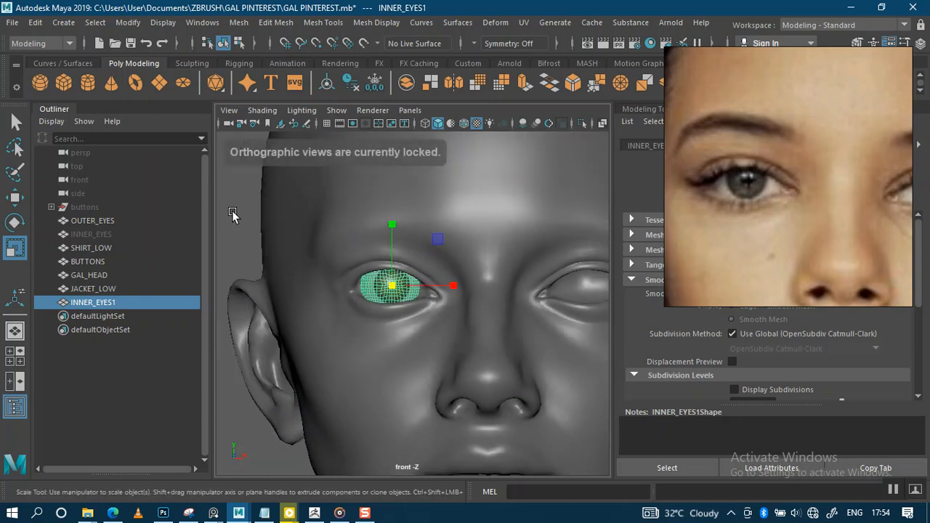
pyautogui.click(234, 215)
pyautogui.keyDown('alt'); pyautogui.moveTo(398, 274); pyautogui.dragTo(411, 222, button='right'); pyautogui.keyUp('alt')
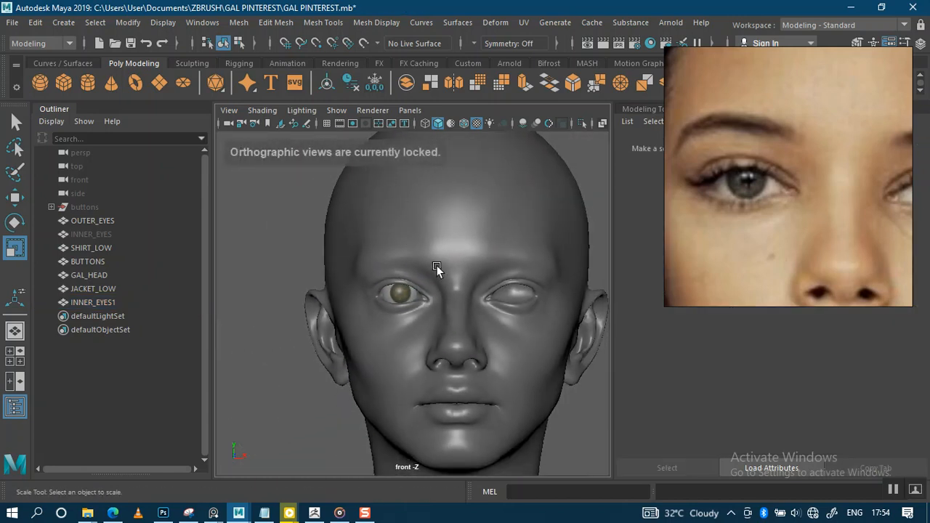
pyautogui.keyDown('alt'); pyautogui.moveTo(439, 268); pyautogui.dragTo(414, 239, button='middle'); pyautogui.keyUp('alt')
pyautogui.keyDown('alt'); pyautogui.moveTo(397, 264); pyautogui.dragTo(413, 384, button='right'); pyautogui.keyUp('alt')
pyautogui.keyDown('alt'); pyautogui.moveTo(405, 311); pyautogui.dragTo(356, 158, button='right'); pyautogui.keyUp('alt')
pyautogui.scroll(8, 376, 203)
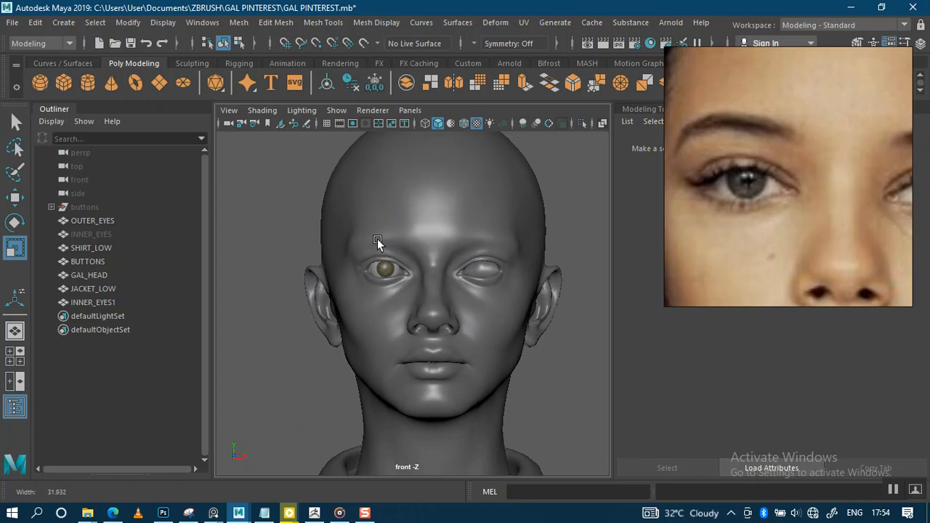
# Step: Zoom and pan the front viewport to inspect the enlarged eye
pyautogui.scroll(3, 371, 385)
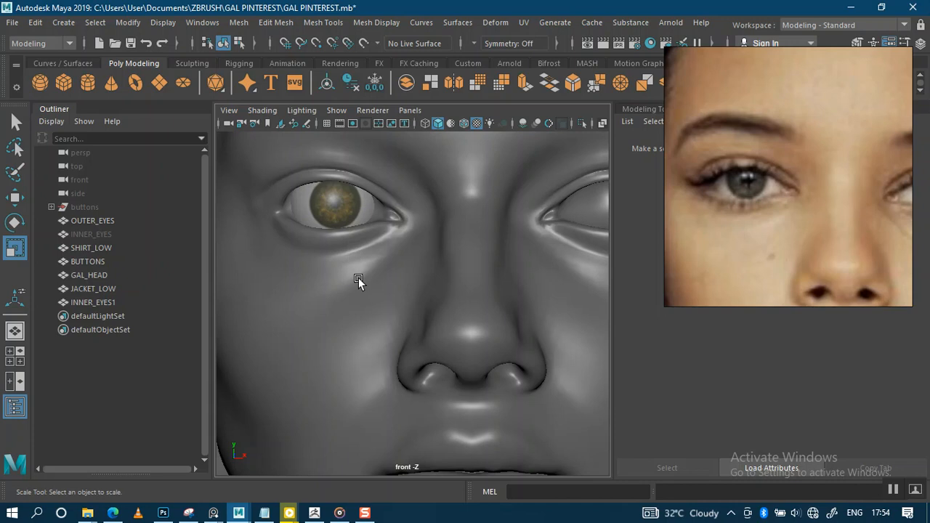
pyautogui.scroll(3, 353, 334)
pyautogui.scroll(-5, 346, 337)
pyautogui.scroll(-4, 369, 196)
pyautogui.scroll(1, 363, 219)
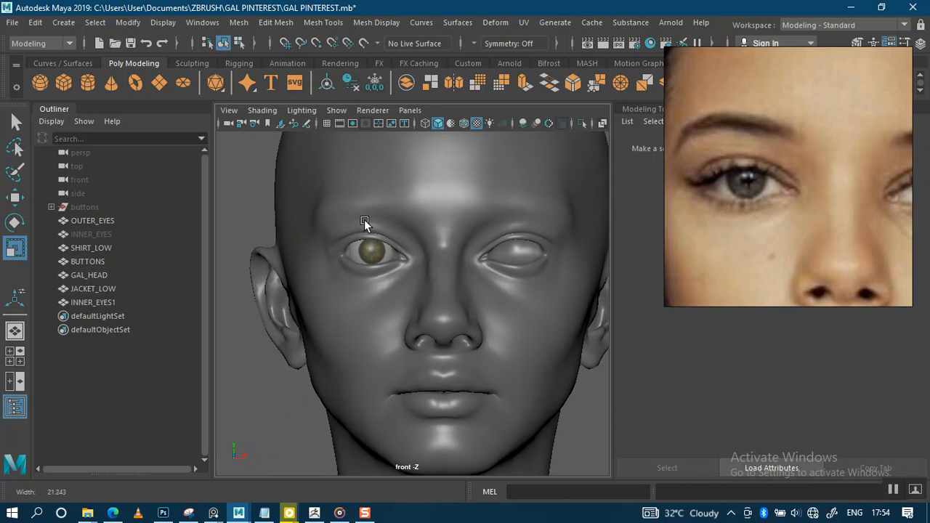
pyautogui.scroll(5, 362, 247)
pyautogui.scroll(-4, 347, 227)
pyautogui.scroll(-5, 345, 215)
pyautogui.scroll(1, 316, 221)
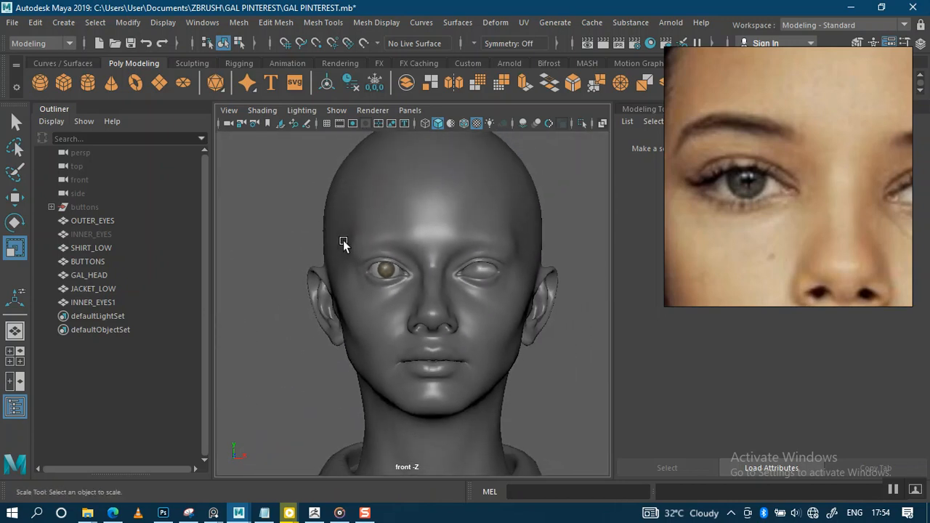
pyautogui.scroll(5, 388, 313)
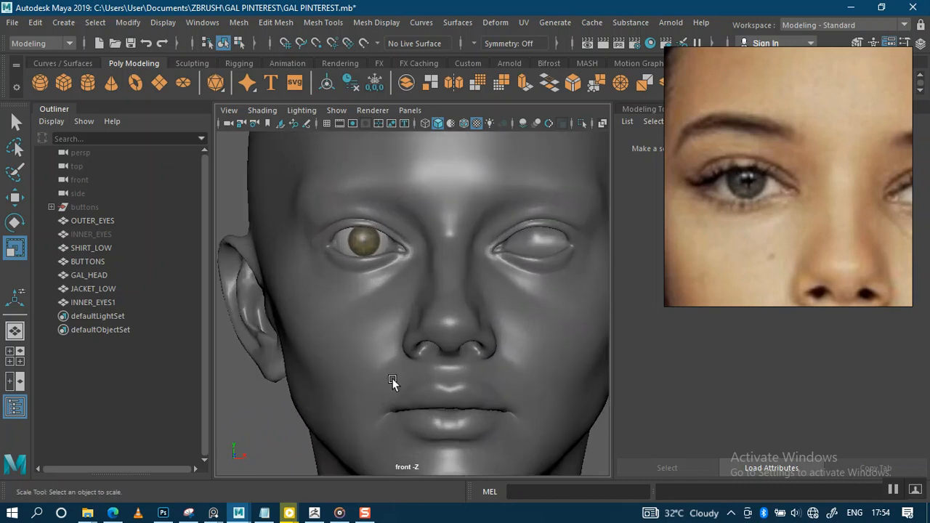
pyautogui.scroll(4, 392, 312)
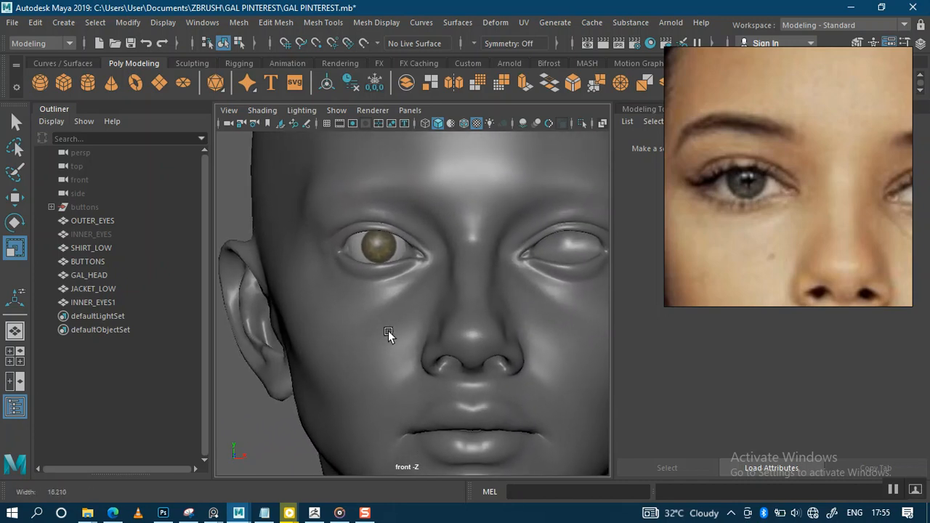
pyautogui.scroll(2, 388, 327)
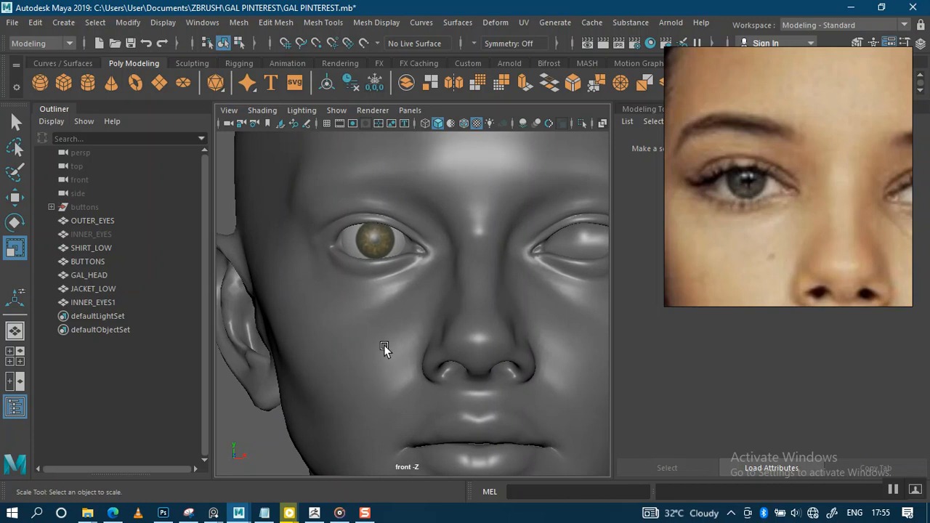
pyautogui.scroll(-5, 415, 330)
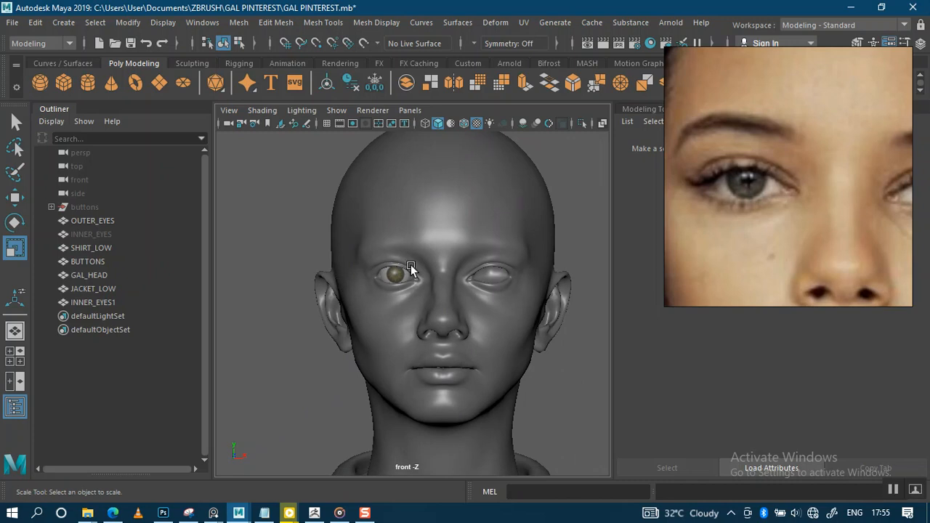
pyautogui.keyDown('alt'); pyautogui.moveTo(409, 265); pyautogui.dragTo(436, 360, button='right'); pyautogui.keyUp('alt')
pyautogui.keyDown('alt'); pyautogui.moveTo(479, 276); pyautogui.dragTo(383, 286, button='middle'); pyautogui.keyUp('alt')
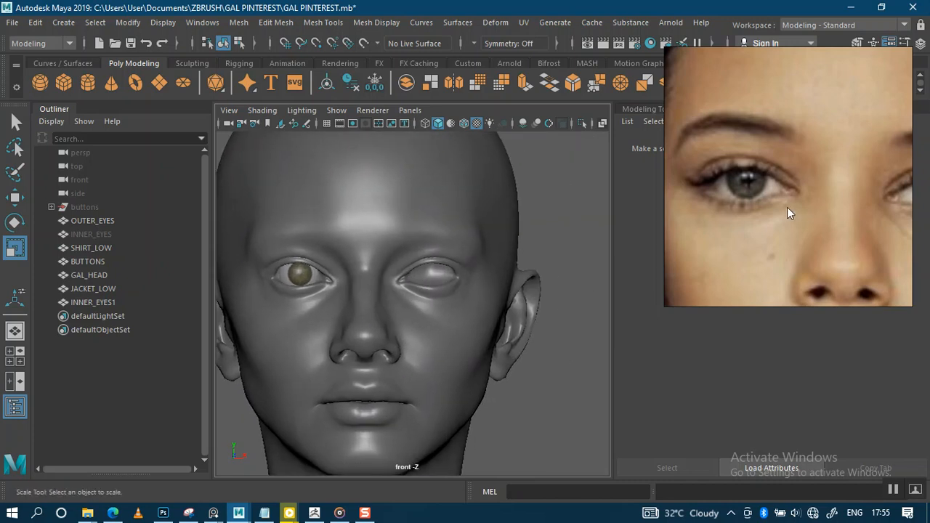
# Step: Zoom PureRef onto another woman's portrait, framing her green-brown eyes
pyautogui.scroll(-3, 787, 207)
pyautogui.scroll(-3, 764, 187)
pyautogui.scroll(-5, 764, 187)
pyautogui.moveTo(772, 60); pyautogui.dragTo(791, 142, button='middle')
pyautogui.scroll(6, 792, 137)
pyautogui.moveTo(787, 86); pyautogui.dragTo(849, 193, button='middle')
pyautogui.scroll(4, 798, 185)
pyautogui.scroll(2, 802, 194)
pyautogui.scroll(-2, 811, 193)
pyautogui.scroll(-1, 849, 193)
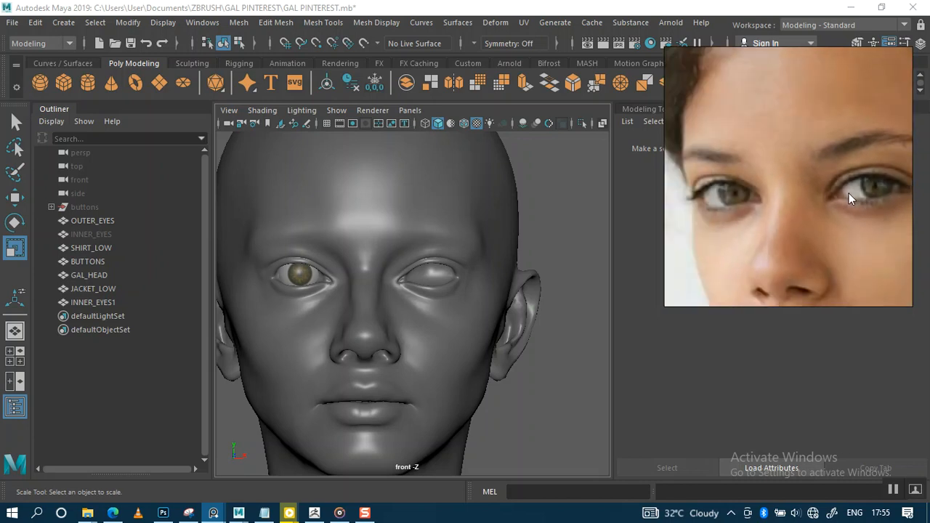
# Step: Zoom Maya's front view close on the left eye to compare it with the reference photo, then back out
pyautogui.scroll(-3, 849, 193)
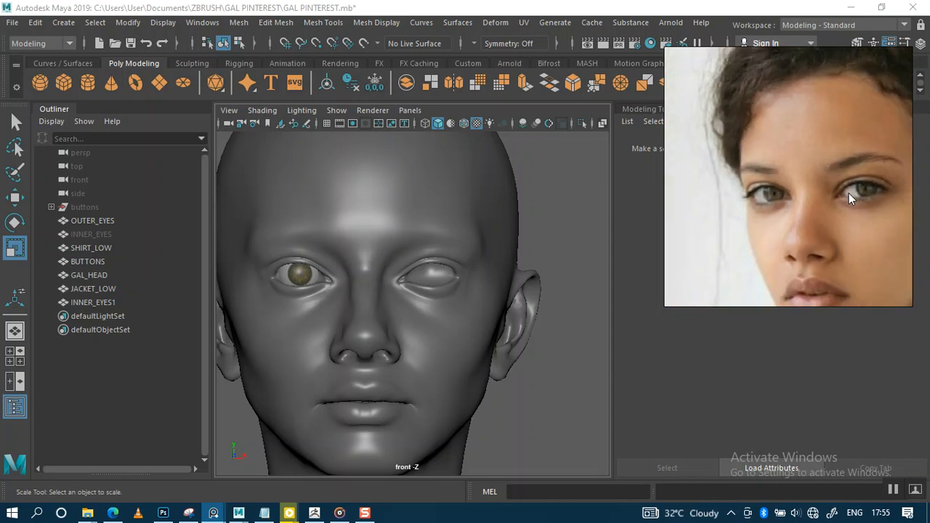
pyautogui.scroll(3, 848, 194)
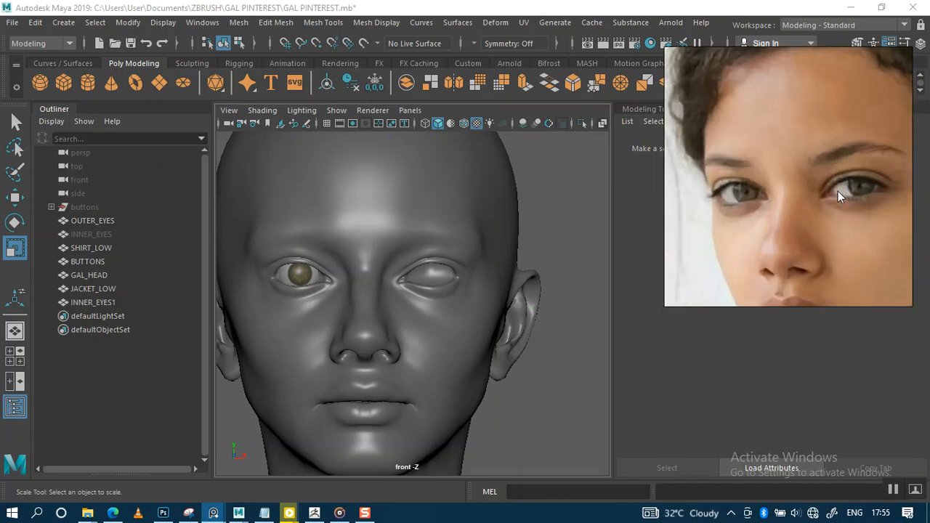
pyautogui.keyDown('alt'); pyautogui.moveTo(388, 318); pyautogui.dragTo(422, 328, button='right'); pyautogui.keyUp('alt')
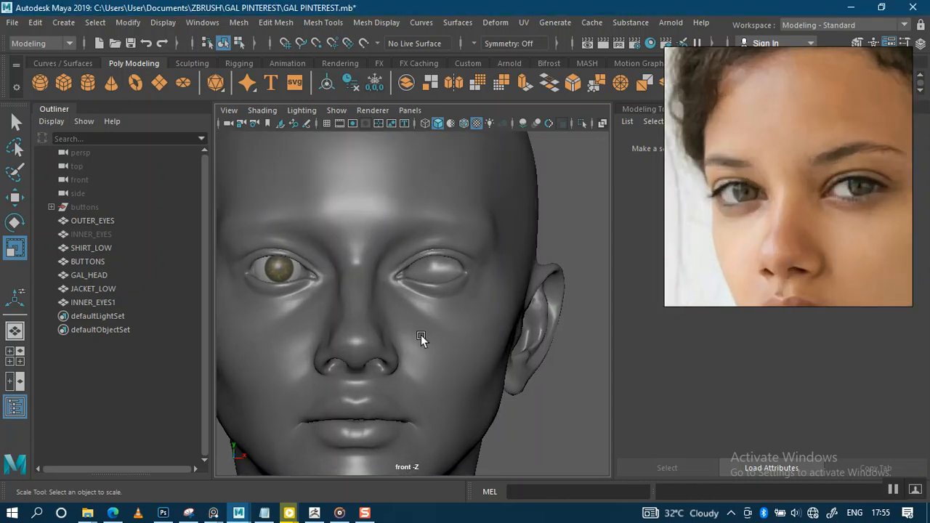
pyautogui.keyDown('alt'); pyautogui.moveTo(340, 283); pyautogui.dragTo(425, 291, button='middle'); pyautogui.keyUp('alt')
pyautogui.keyDown('alt'); pyautogui.moveTo(358, 292); pyautogui.dragTo(415, 300, button='right'); pyautogui.keyUp('alt')
pyautogui.keyDown('alt'); pyautogui.moveTo(392, 265); pyautogui.dragTo(404, 292, button='middle'); pyautogui.keyUp('alt')
pyautogui.keyDown('alt'); pyautogui.moveTo(404, 292); pyautogui.dragTo(394, 370, button='right'); pyautogui.keyUp('alt')
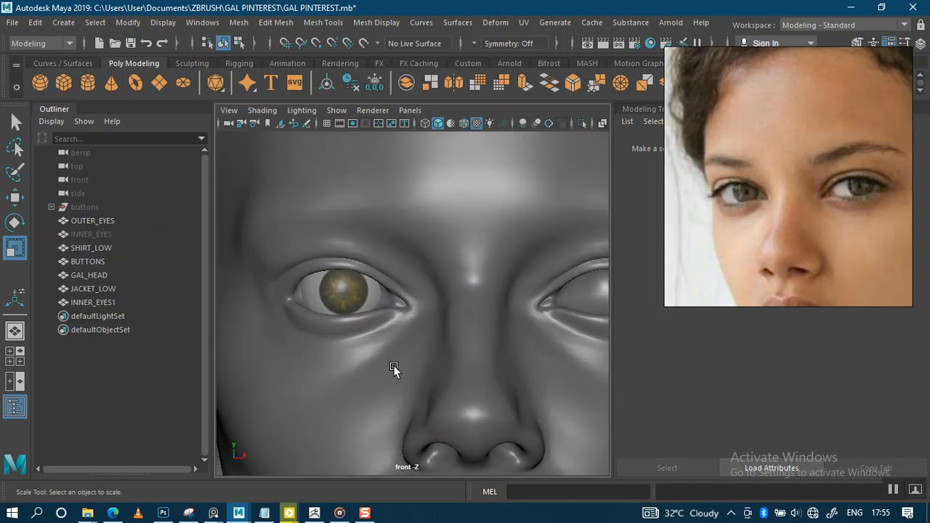
pyautogui.keyDown('alt'); pyautogui.moveTo(376, 334); pyautogui.dragTo(395, 332, button='middle'); pyautogui.keyUp('alt')
pyautogui.moveTo(394, 332)
pyautogui.keyDown('alt'); pyautogui.mouseDown(button='right')
pyautogui.moveTo(396, 395)
pyautogui.moveTo(388, 340)
pyautogui.mouseUp(button='right'); pyautogui.keyUp('alt')
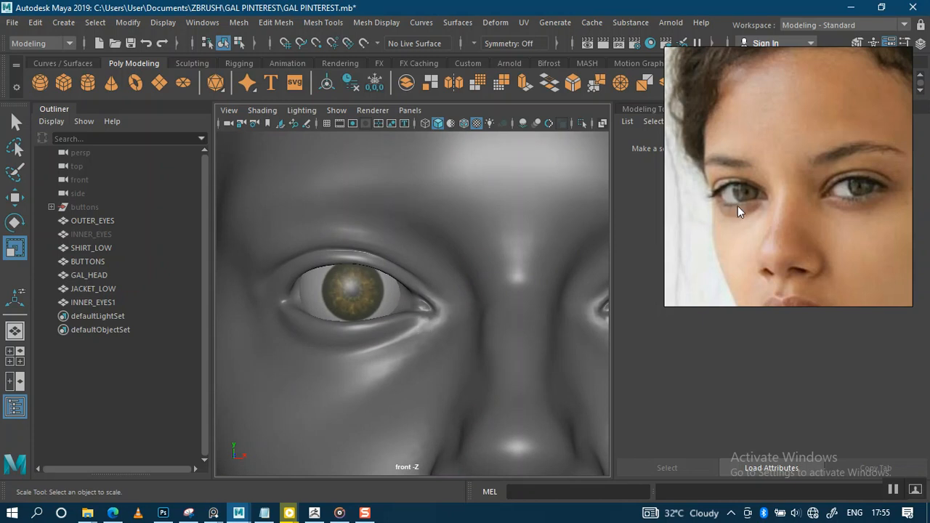
pyautogui.keyDown('alt'); pyautogui.moveTo(430, 297); pyautogui.dragTo(394, 358, button='right'); pyautogui.keyUp('alt')
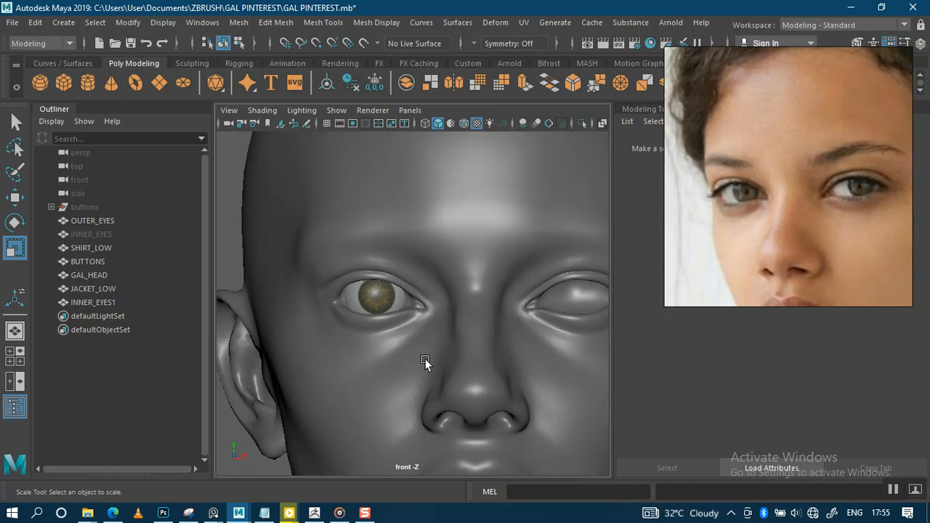
# Step: In ZBrush, move the head lower and the reference photo left, then check the Layers and Subtool lists
pyautogui.click(314, 513)
pyautogui.keyDown('alt'); pyautogui.moveTo(527, 284); pyautogui.dragTo(528, 321); pyautogui.keyUp('alt')
pyautogui.moveTo(782, 232); pyautogui.dragTo(108, 237)
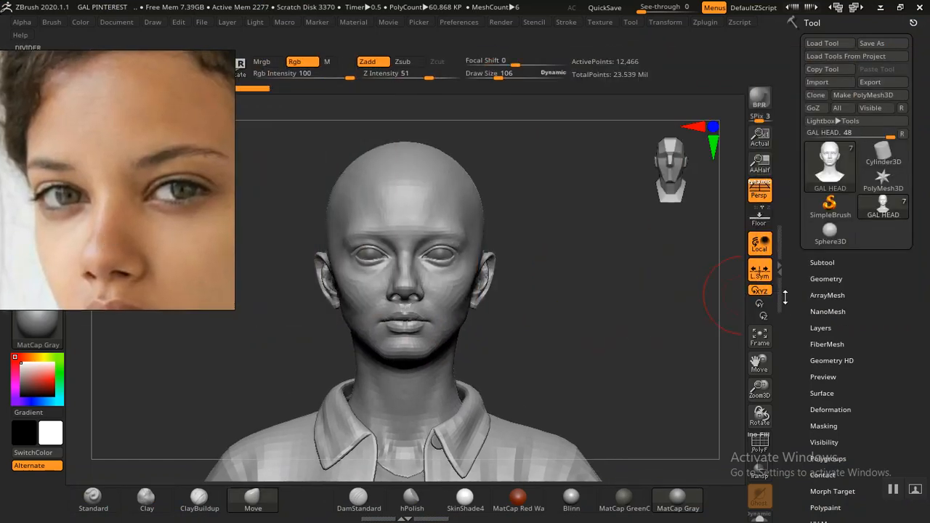
pyautogui.click(820, 328)
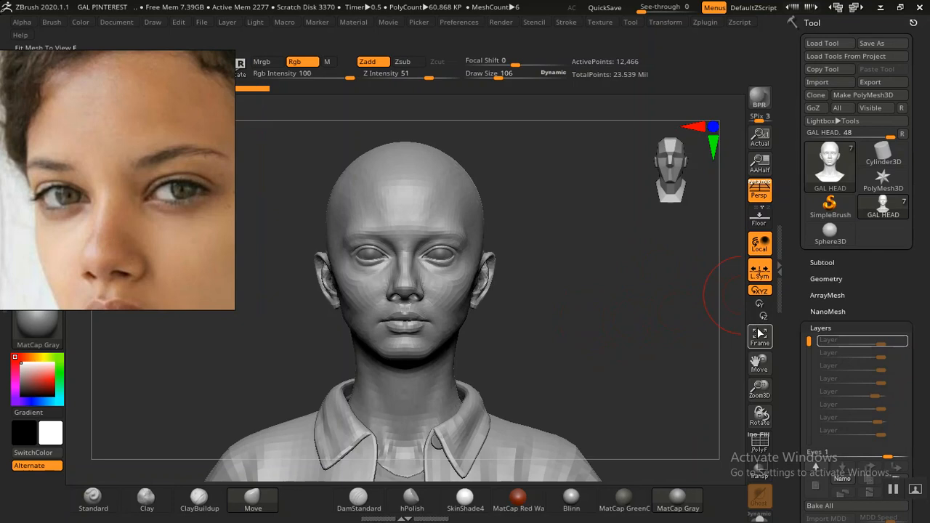
pyautogui.click(827, 263)
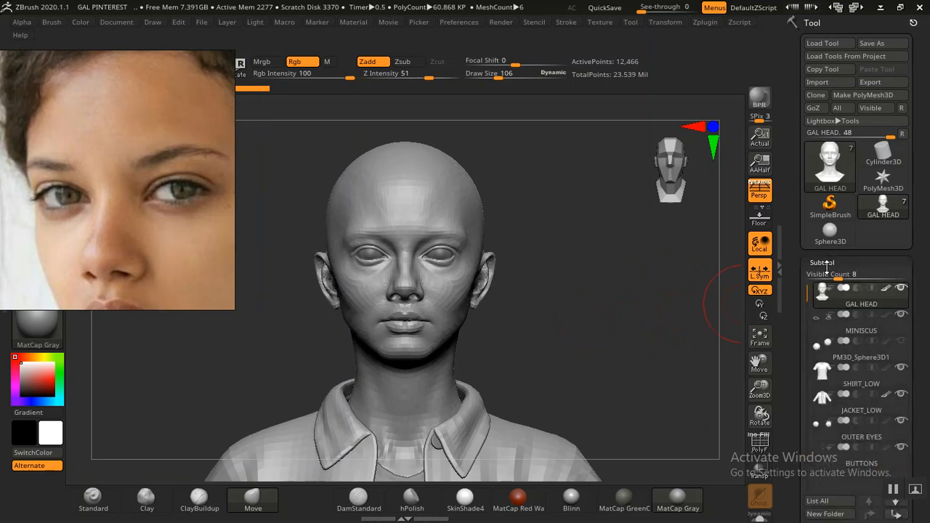
pyautogui.click(826, 264)
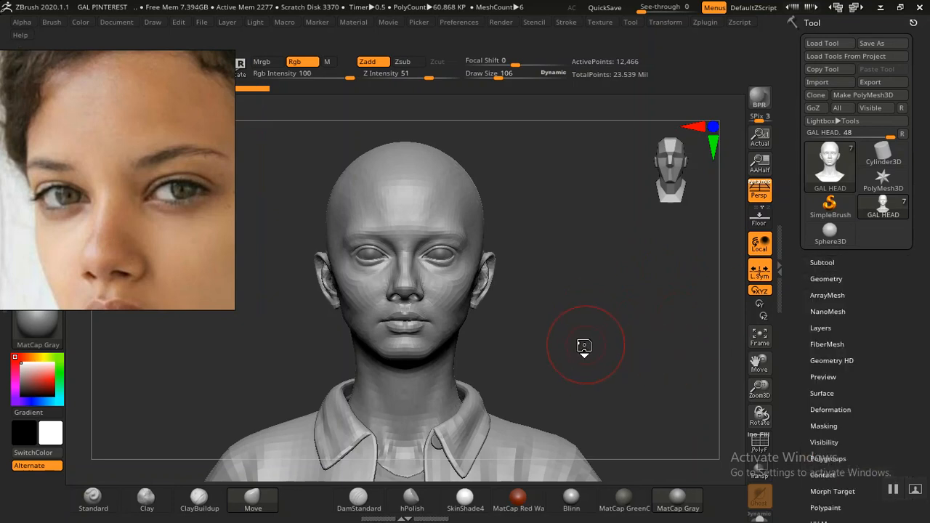
# Step: Step GAL HEAD up to its top subdivision level, about 12.7 million active points
pyautogui.press('d')
pyautogui.press('d')
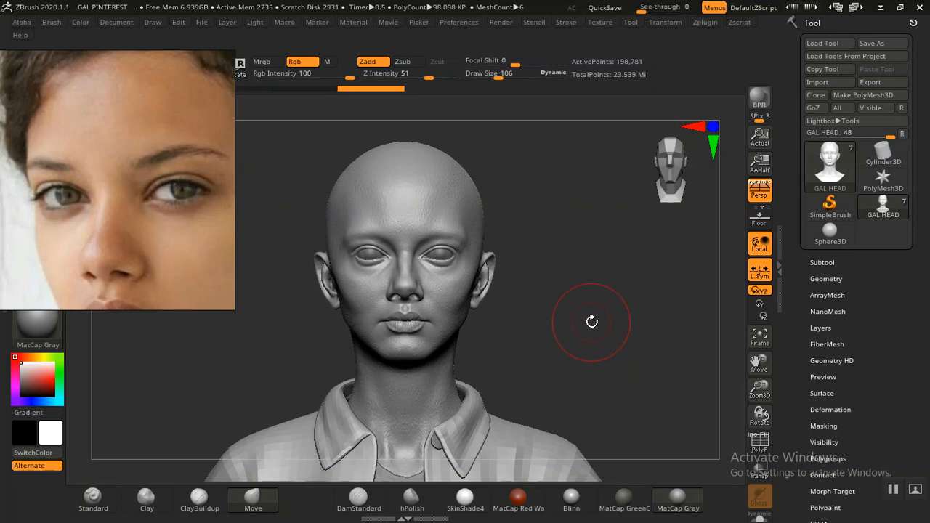
pyautogui.press('d')
pyautogui.press('d')
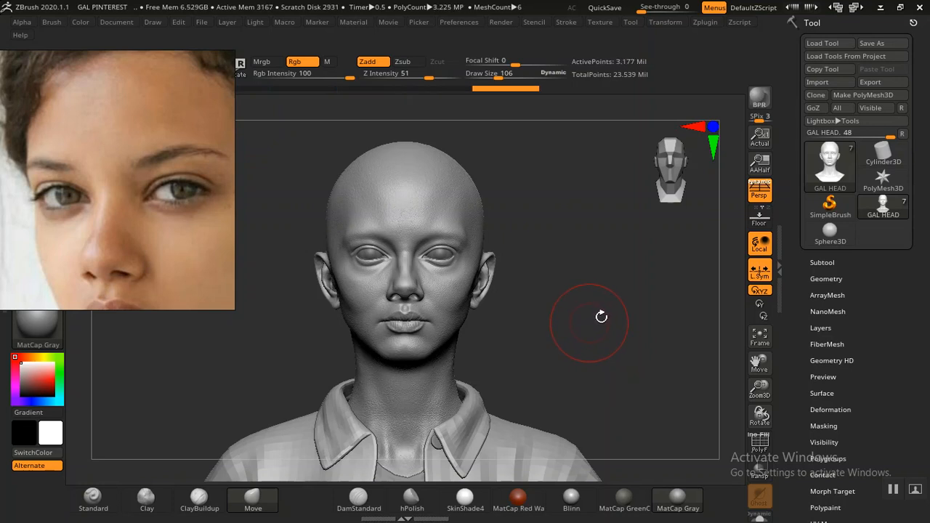
pyautogui.press('d')
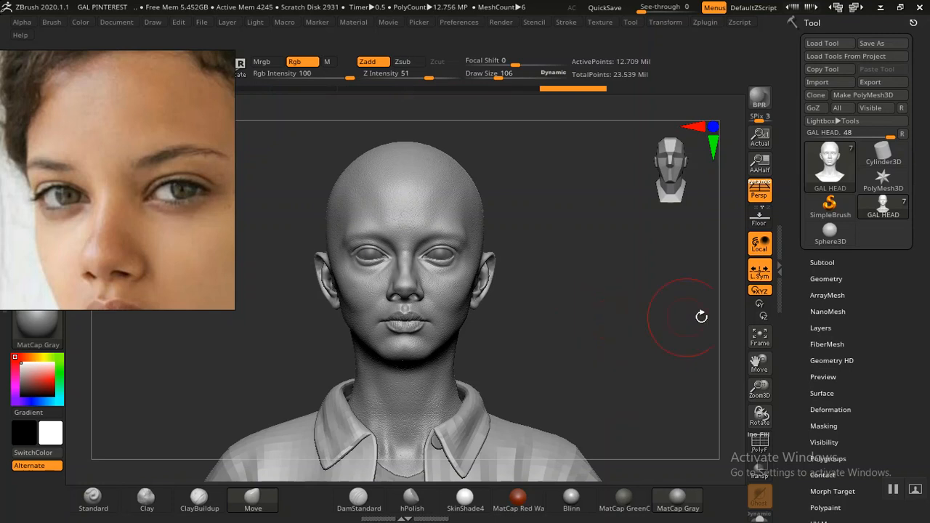
pyautogui.click(822, 328)
# Step: Frame the face and drop GAL HEAD to its lowest subdivision level, 12,466 points
pyautogui.moveTo(793, 368); pyautogui.dragTo(792, 318)
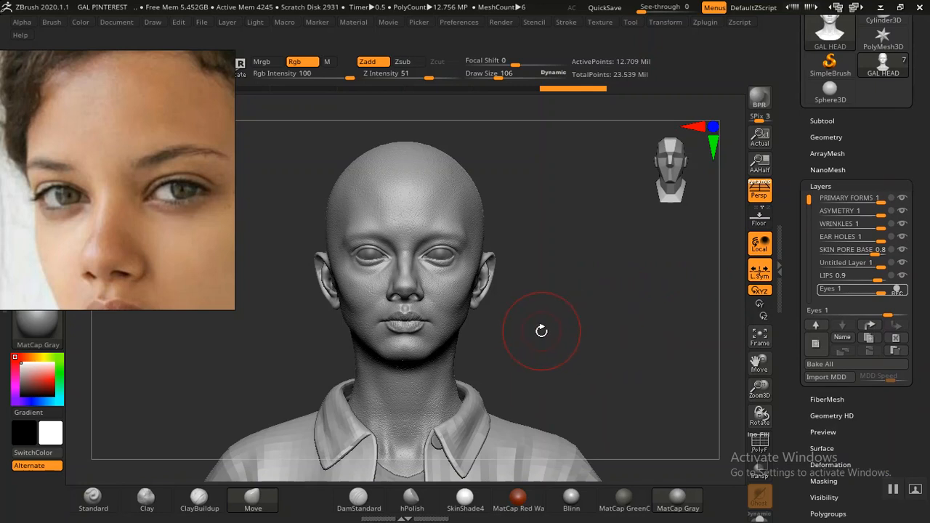
pyautogui.moveTo(562, 331)
pyautogui.keyDown('alt'); pyautogui.mouseDown()
pyautogui.moveTo(650, 363)
pyautogui.moveTo(637, 330)
pyautogui.moveTo(642, 350)
pyautogui.moveTo(656, 339)
pyautogui.moveTo(613, 361)
pyautogui.moveTo(622, 361)
pyautogui.moveTo(505, 331)
pyautogui.moveTo(499, 316)
pyautogui.mouseUp(); pyautogui.keyUp('alt')
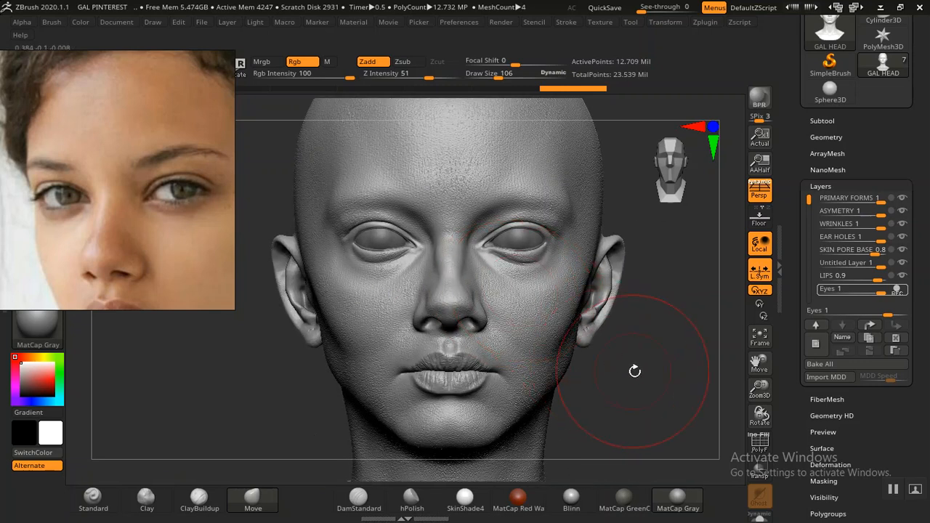
pyautogui.keyDown('alt'); pyautogui.moveTo(642, 374); pyautogui.dragTo(650, 384); pyautogui.keyUp('alt')
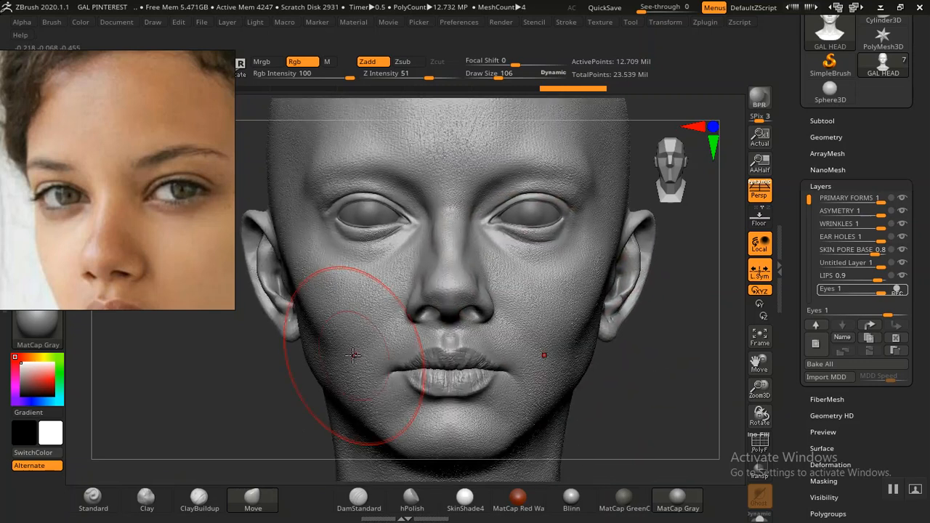
pyautogui.moveTo(212, 401); pyautogui.dragTo(290, 435)
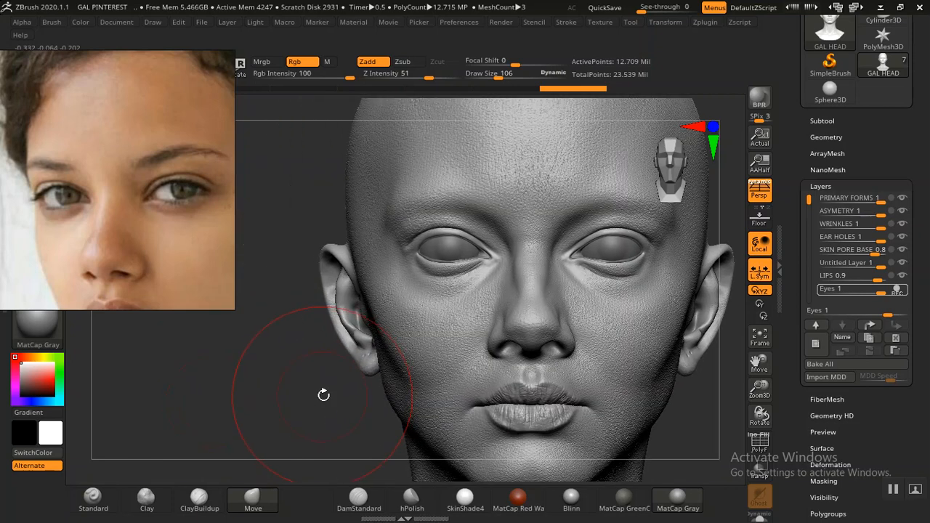
pyautogui.keyDown('alt'); pyautogui.moveTo(260, 357); pyautogui.dragTo(347, 404); pyautogui.keyUp('alt')
pyautogui.keyDown('alt'); pyautogui.moveTo(297, 338); pyautogui.dragTo(309, 377); pyautogui.keyUp('alt')
pyautogui.moveTo(245, 379); pyautogui.dragTo(252, 409)
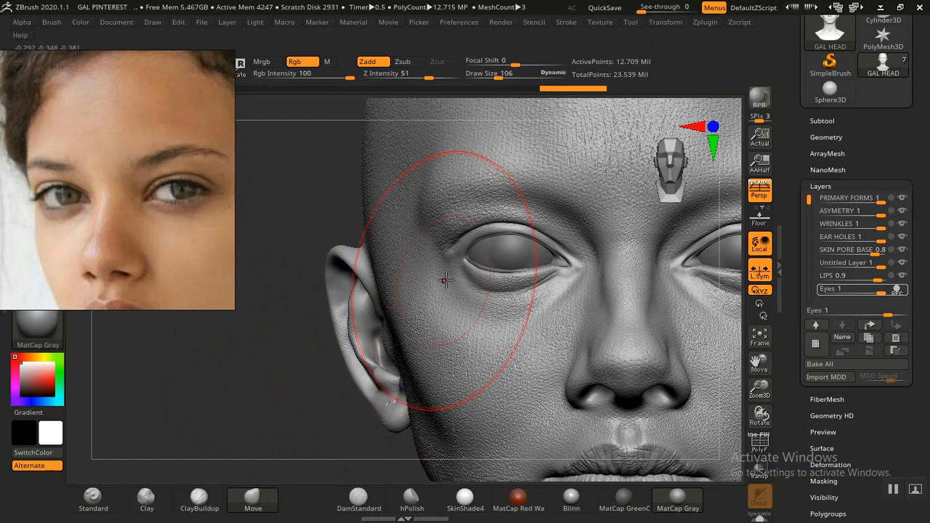
pyautogui.press('shift')
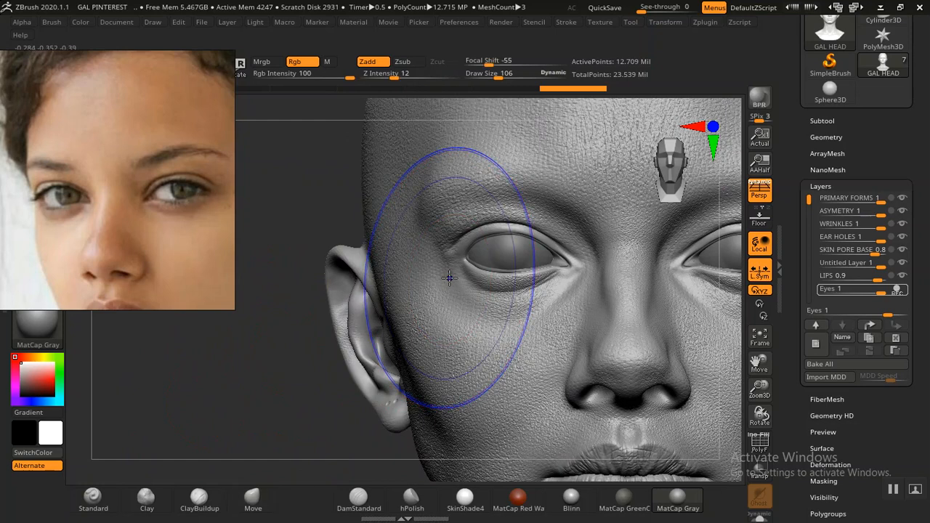
pyautogui.hotkey('shift', 'd')
pyautogui.hotkey('shift', 'd')
pyautogui.hotkey('shift', 'd')
pyautogui.hotkey('shift', 'd')
pyautogui.hotkey('shift', 'd')
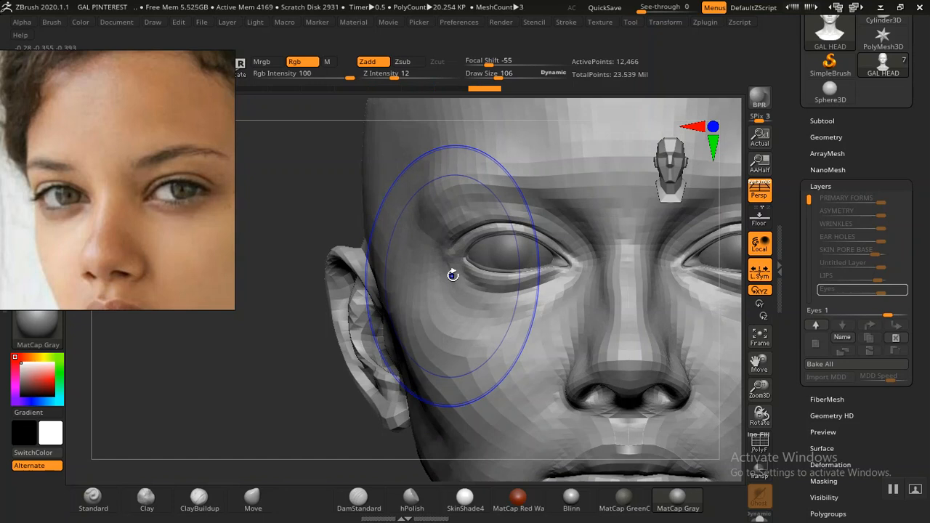
# Step: Turn on PolyFrame to show the wireframe and polygroup colours around the eyes
pyautogui.moveTo(259, 364)
pyautogui.mouseDown()
pyautogui.moveTo(261, 376)
pyautogui.moveTo(278, 365)
pyautogui.moveTo(243, 211)
pyautogui.mouseUp()
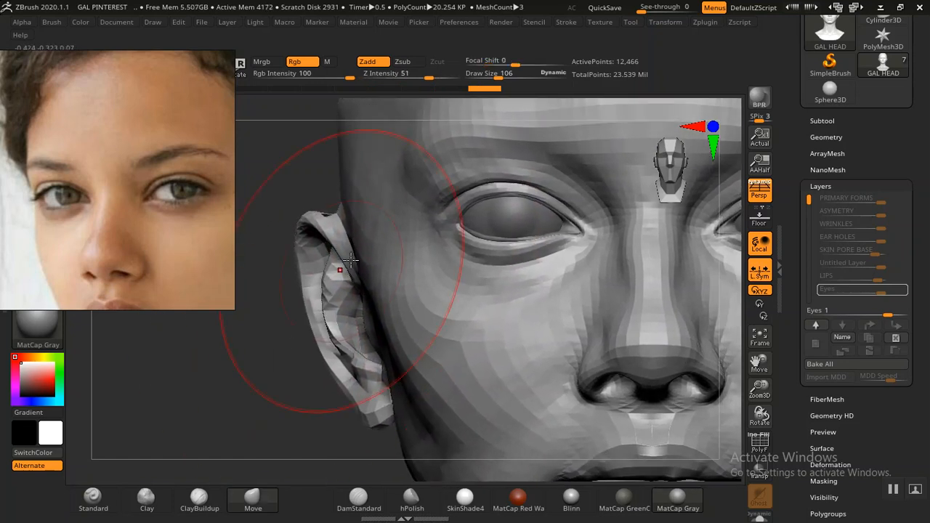
pyautogui.moveTo(233, 378)
pyautogui.mouseDown()
pyautogui.moveTo(272, 375)
pyautogui.moveTo(245, 374)
pyautogui.mouseUp()
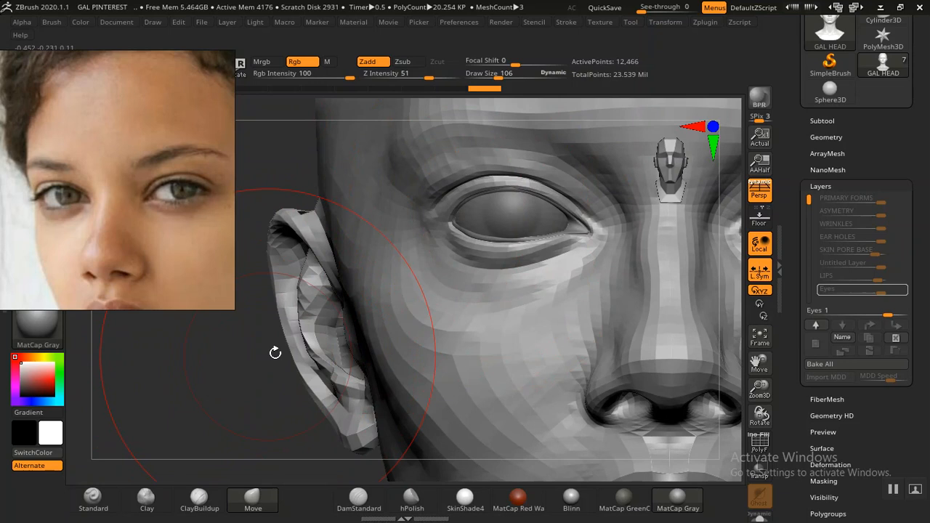
pyautogui.hotkey('shift', 'f')
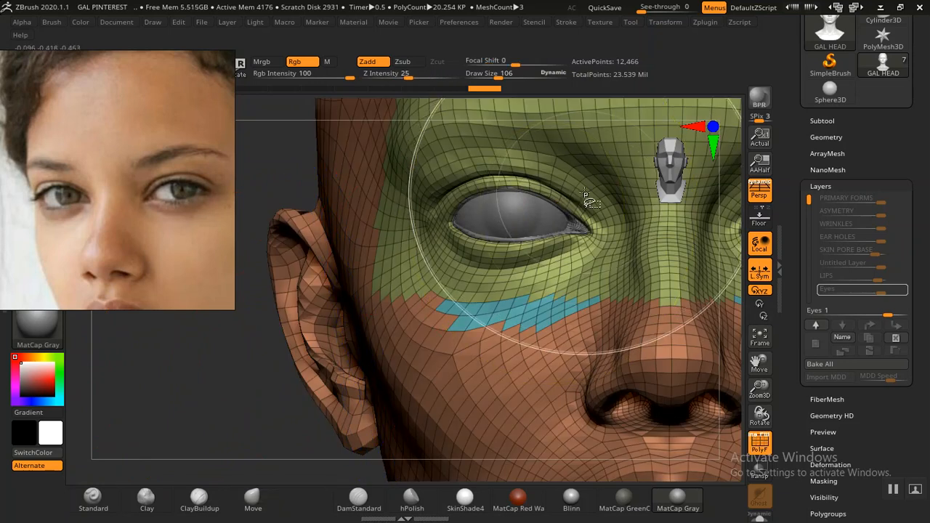
# Step: Isolate the green eye-region polygroup and switch to the Move Topological brush
pyautogui.keyDown('ctrl'); pyautogui.keyDown('shift'); pyautogui.click(589, 202); pyautogui.keyUp('shift'); pyautogui.keyUp('ctrl')
pyautogui.moveTo(268, 334); pyautogui.dragTo(307, 336)
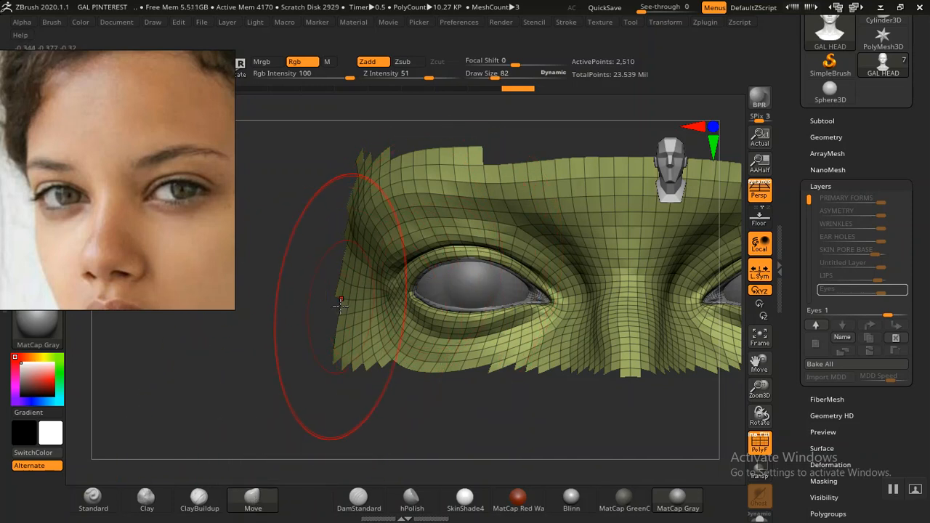
pyautogui.press('b')
pyautogui.click(204, 391)
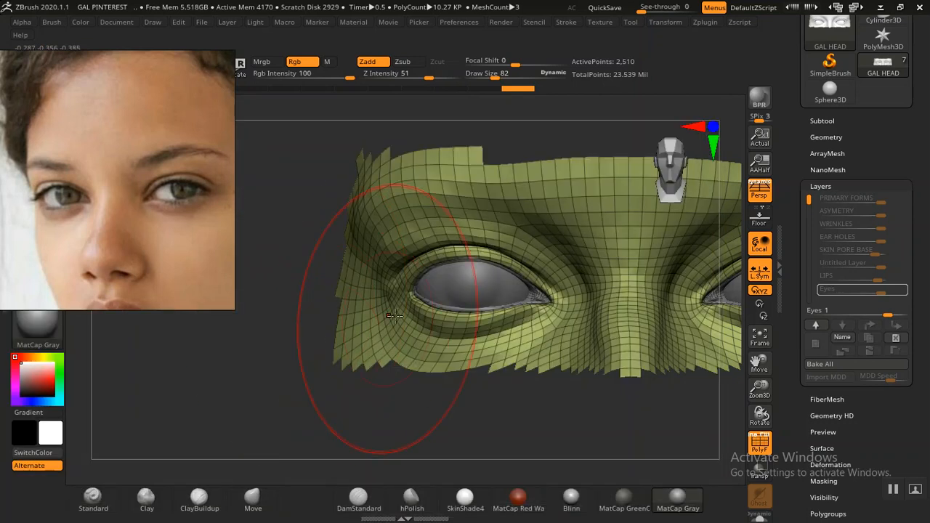
pyautogui.keyDown('ctrl'); pyautogui.moveTo(240, 417); pyautogui.dragTo(209, 385, button='right'); pyautogui.keyUp('ctrl')
# Step: Mask the area below the eyes and zoom in on the left eye
pyautogui.moveTo(222, 337)
pyautogui.keyDown('ctrl'); pyautogui.mouseDown()
pyautogui.moveTo(333, 390)
pyautogui.moveTo(569, 435)
pyautogui.moveTo(729, 385)
pyautogui.moveTo(732, 318)
pyautogui.moveTo(698, 299)
pyautogui.moveTo(367, 303)
pyautogui.mouseUp(); pyautogui.keyUp('ctrl')
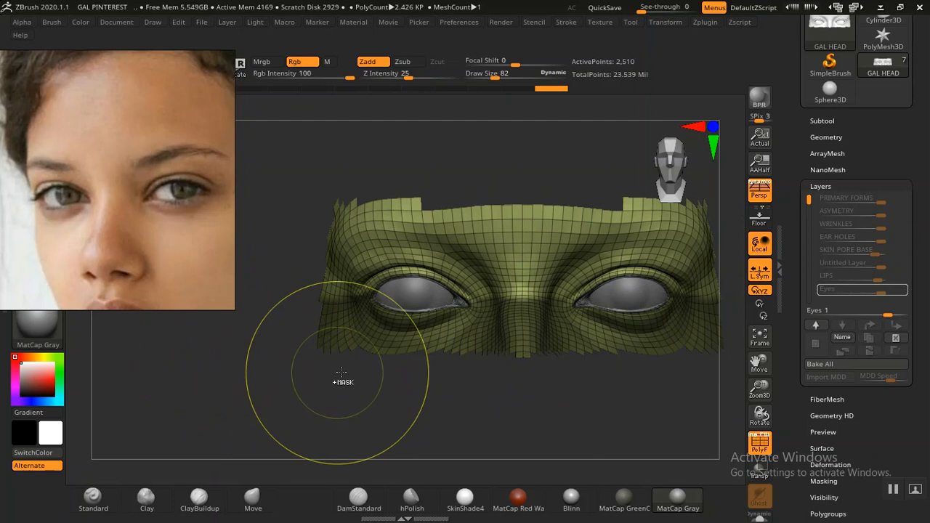
pyautogui.moveTo(375, 393)
pyautogui.mouseDown()
pyautogui.moveTo(371, 404)
pyautogui.moveTo(414, 382)
pyautogui.moveTo(423, 406)
pyautogui.mouseUp()
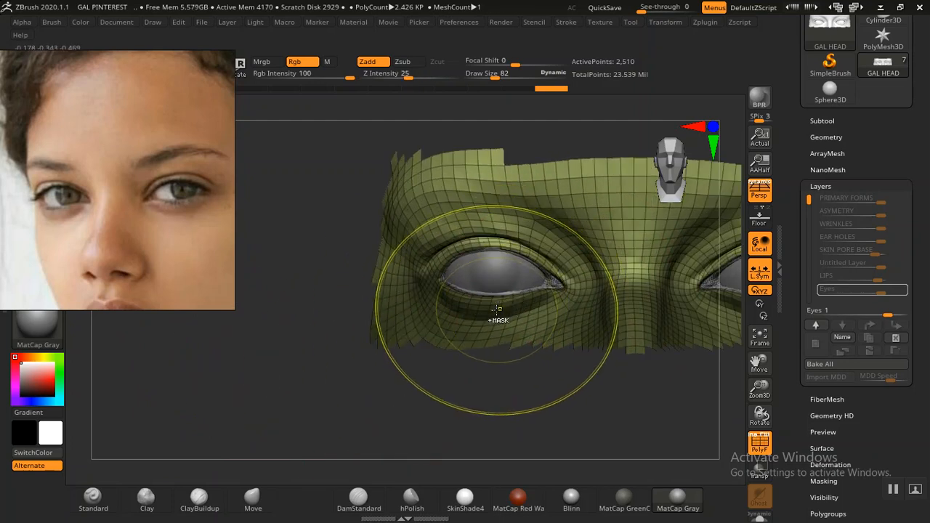
pyautogui.moveTo(316, 376)
pyautogui.keyDown('alt'); pyautogui.mouseDown()
pyautogui.moveTo(299, 384)
pyautogui.moveTo(334, 448)
pyautogui.mouseUp(); pyautogui.keyUp('alt')
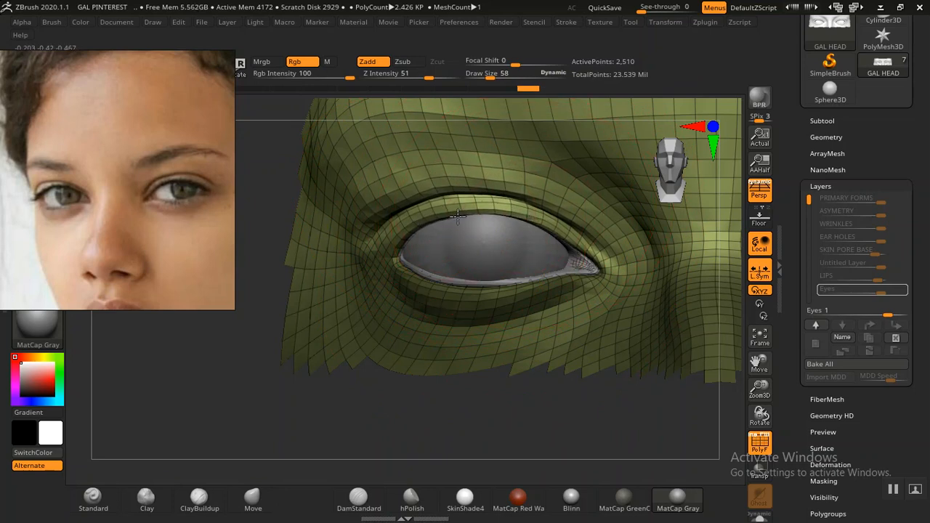
# Step: Reshape the upper inner eyelid on the isolated eye band
pyautogui.keyDown('alt'); pyautogui.moveTo(465, 394); pyautogui.dragTo(306, 292); pyautogui.keyUp('alt')
pyautogui.moveTo(420, 307); pyautogui.dragTo(534, 432)
pyautogui.keyDown('alt'); pyautogui.moveTo(480, 406); pyautogui.dragTo(503, 465); pyautogui.keyUp('alt')
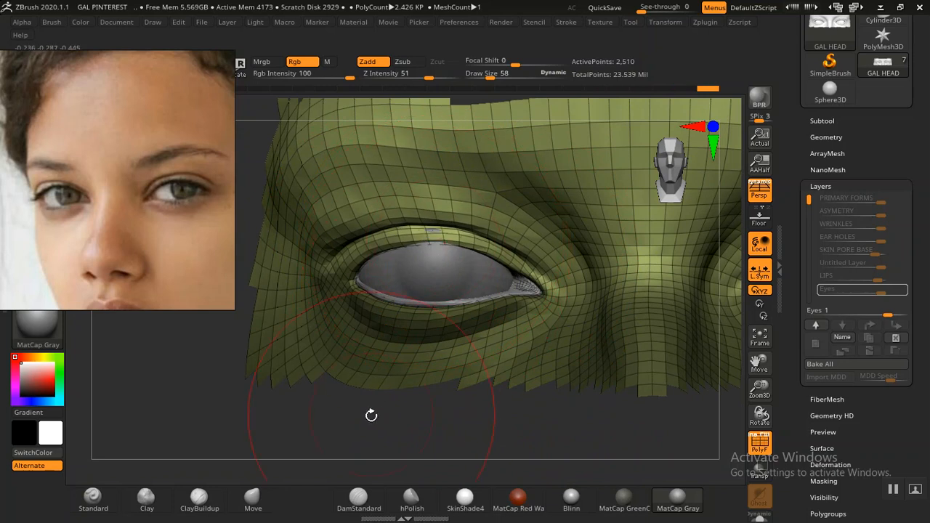
pyautogui.moveTo(369, 415)
pyautogui.mouseDown()
pyautogui.moveTo(380, 426)
pyautogui.moveTo(411, 425)
pyautogui.moveTo(436, 305)
pyautogui.mouseUp()
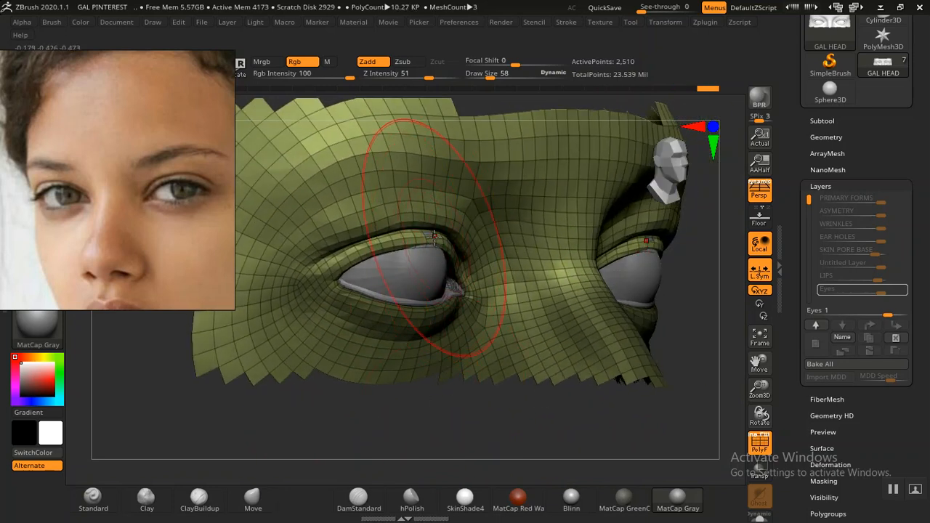
pyautogui.moveTo(448, 236); pyautogui.dragTo(456, 236)
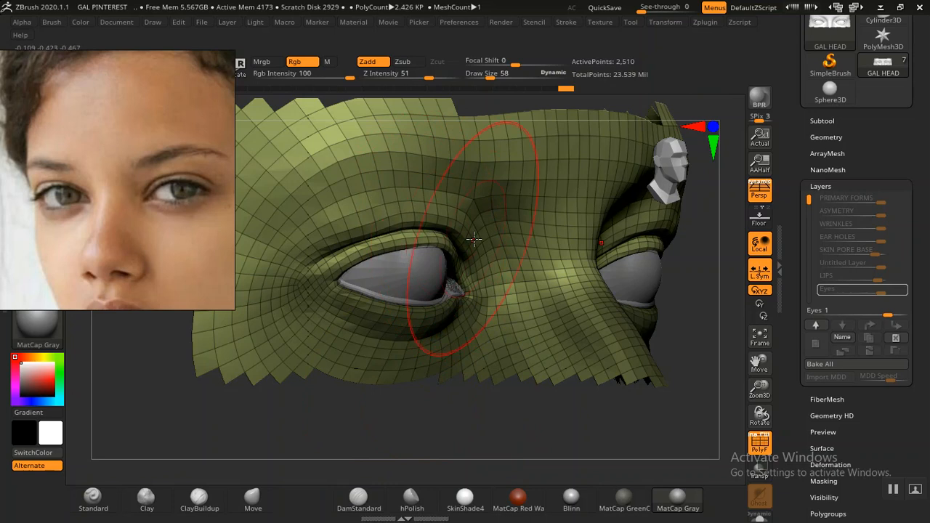
pyautogui.moveTo(446, 405); pyautogui.dragTo(407, 380)
# Step: Nudge the upper eyelid's outer corner, then unhide the rest of the head
pyautogui.keyDown('alt'); pyautogui.moveTo(359, 349); pyautogui.dragTo(391, 413); pyautogui.keyUp('alt')
pyautogui.moveTo(255, 368); pyautogui.dragTo(343, 289)
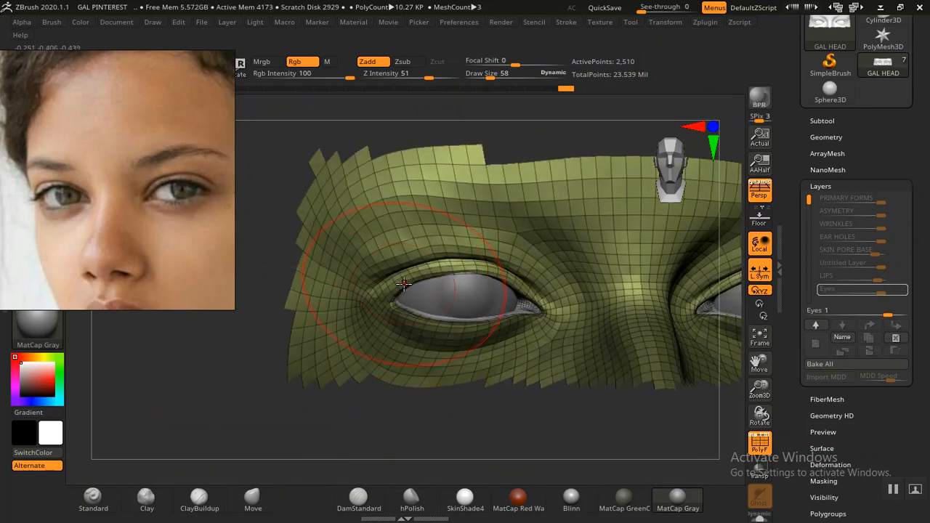
pyautogui.moveTo(403, 282); pyautogui.dragTo(404, 289)
pyautogui.moveTo(426, 432)
pyautogui.keyDown('alt'); pyautogui.mouseDown()
pyautogui.moveTo(407, 390)
pyautogui.moveTo(363, 370)
pyautogui.moveTo(409, 443)
pyautogui.moveTo(409, 430)
pyautogui.mouseUp(); pyautogui.keyUp('alt')
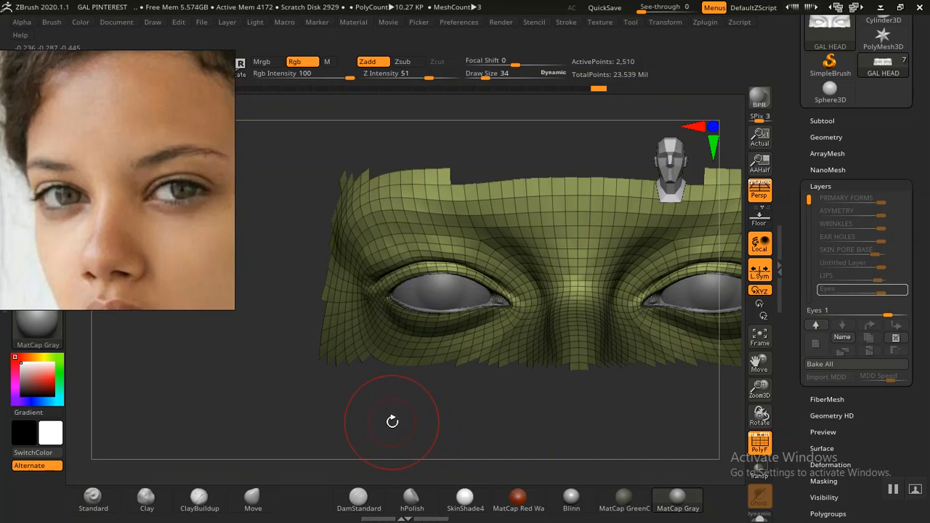
pyautogui.keyDown('alt'); pyautogui.moveTo(389, 415); pyautogui.dragTo(334, 341); pyautogui.keyUp('alt')
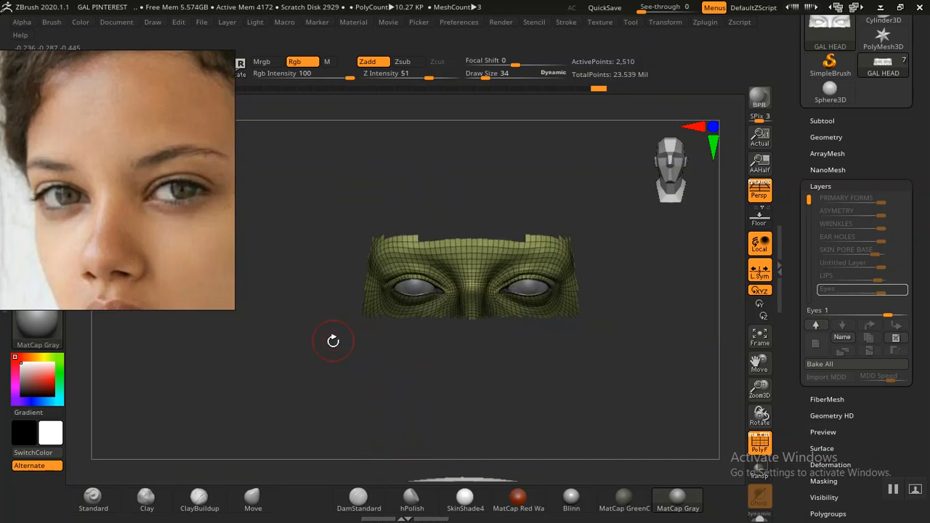
pyautogui.keyDown('ctrl'); pyautogui.keyDown('shift'); pyautogui.click(660, 297); pyautogui.keyUp('shift'); pyautogui.keyUp('ctrl')
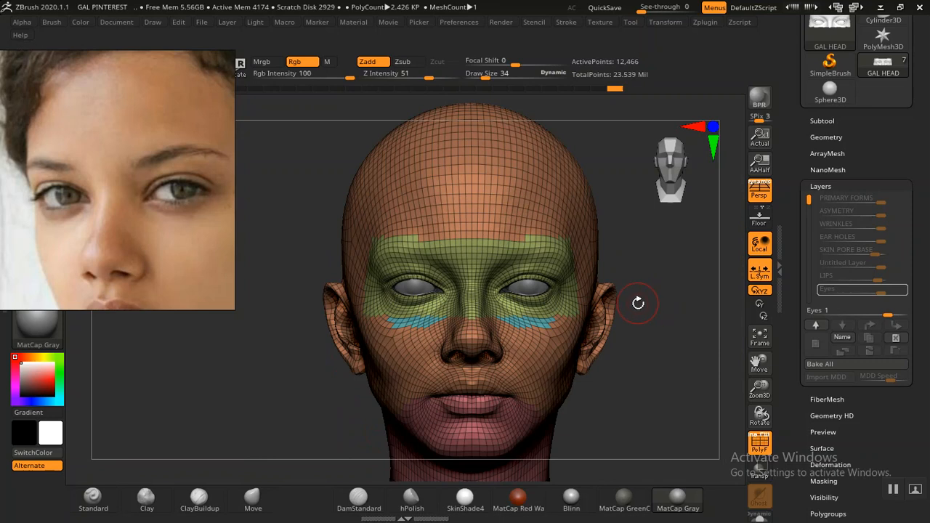
# Step: Turn off PolyFrame, isolate the eye region, and refine the right upper eyelid
pyautogui.hotkey('shift', 'f')
pyautogui.keyDown('alt'); pyautogui.moveTo(642, 331); pyautogui.dragTo(636, 425); pyautogui.keyUp('alt')
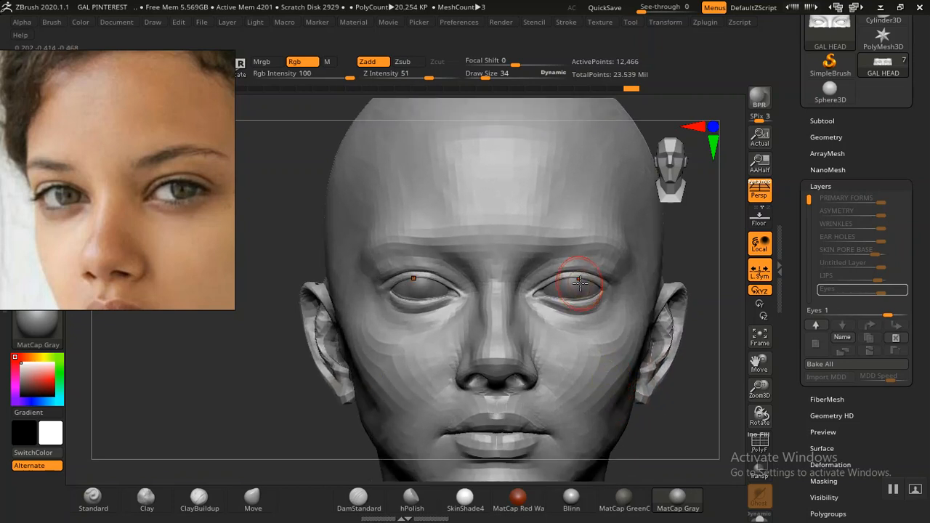
pyautogui.press('ctrl')
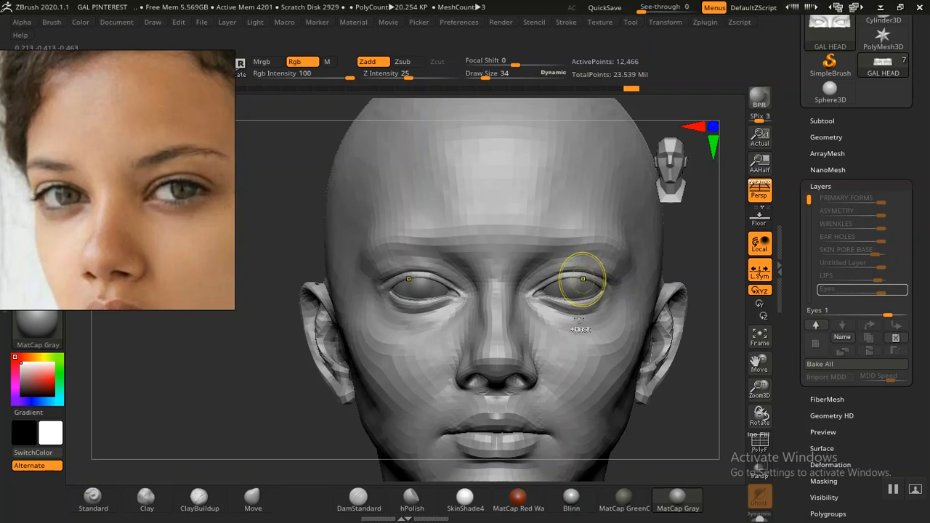
pyautogui.keyDown('ctrl'); pyautogui.keyDown('shift'); pyautogui.click(582, 294); pyautogui.keyUp('shift'); pyautogui.keyUp('ctrl')
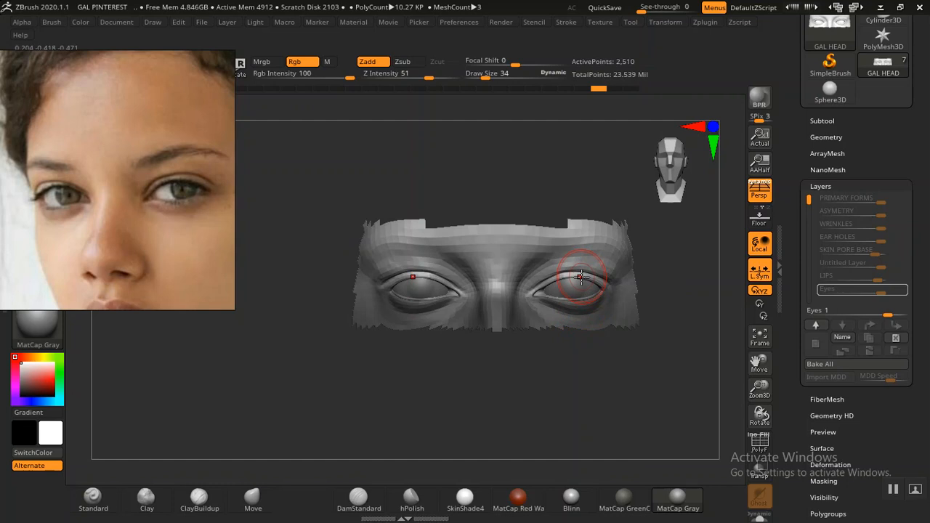
pyautogui.moveTo(585, 276); pyautogui.dragTo(590, 304)
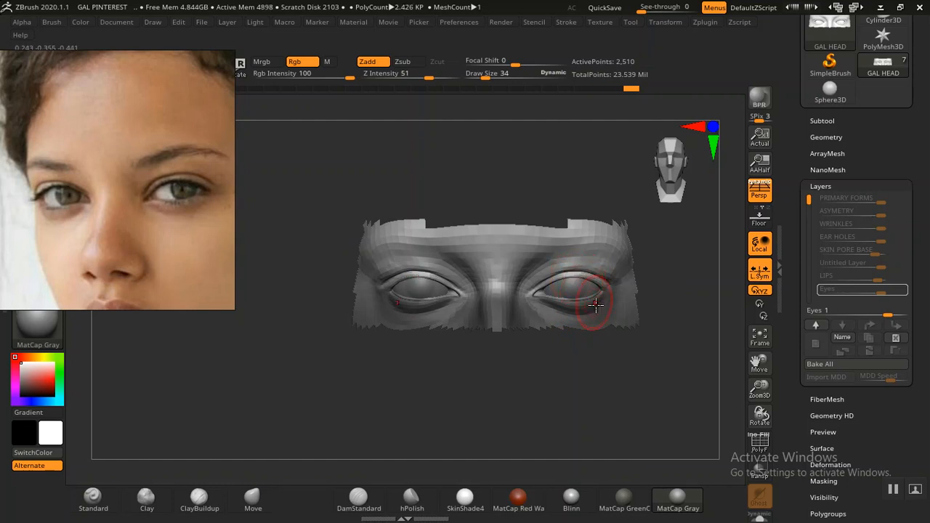
# Step: Unhide the rest of the head and frame the full bust with its jacket
pyautogui.keyDown('alt'); pyautogui.moveTo(581, 398); pyautogui.dragTo(590, 330); pyautogui.keyUp('alt')
pyautogui.keyDown('ctrl'); pyautogui.keyDown('shift'); pyautogui.click(677, 300); pyautogui.keyUp('shift'); pyautogui.keyUp('ctrl')
pyautogui.keyDown('alt'); pyautogui.moveTo(673, 302); pyautogui.dragTo(624, 260); pyautogui.keyUp('alt')
pyautogui.moveTo(648, 293)
pyautogui.keyDown('alt'); pyautogui.mouseDown()
pyautogui.moveTo(584, 267)
pyautogui.moveTo(574, 252)
pyautogui.moveTo(611, 300)
pyautogui.mouseUp(); pyautogui.keyUp('alt')
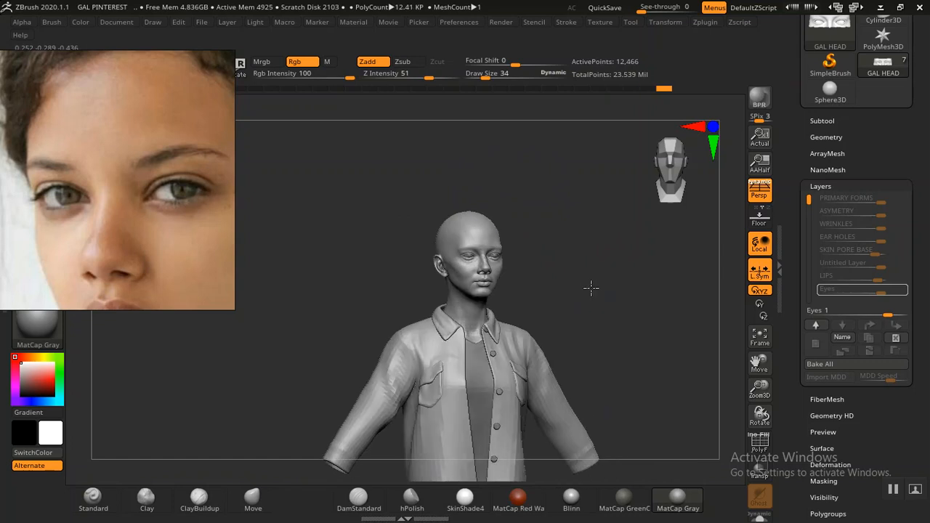
# Step: Export the head from ZBrush as 2 GAL HEAD.obj into the ZEXPORT folder
pyautogui.keyDown('alt'); pyautogui.moveTo(600, 306); pyautogui.dragTo(614, 364); pyautogui.keyUp('alt')
pyautogui.moveTo(613, 312)
pyautogui.mouseDown()
pyautogui.moveTo(598, 306)
pyautogui.moveTo(604, 289)
pyautogui.moveTo(629, 374)
pyautogui.moveTo(631, 363)
pyautogui.moveTo(650, 359)
pyautogui.moveTo(603, 353)
pyautogui.moveTo(621, 368)
pyautogui.moveTo(602, 363)
pyautogui.moveTo(594, 297)
pyautogui.mouseUp()
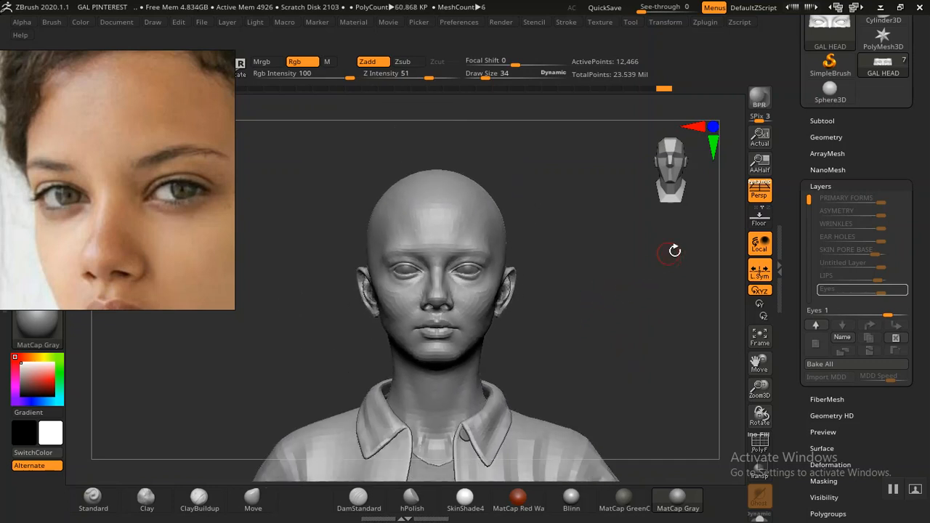
pyautogui.click(826, 138)
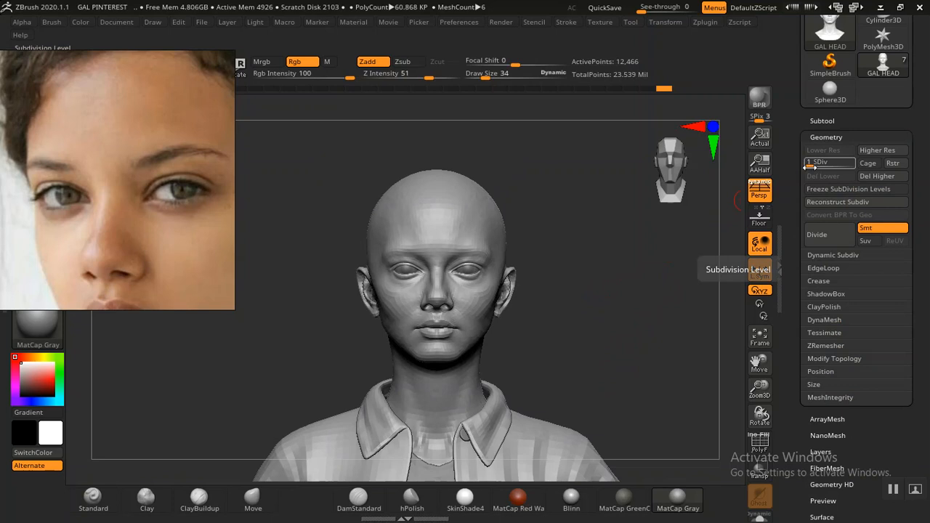
pyautogui.moveTo(789, 266); pyautogui.dragTo(793, 118)
pyautogui.click(823, 282)
pyautogui.moveTo(809, 307); pyautogui.dragTo(813, 364)
pyautogui.moveTo(894, 211); pyautogui.dragTo(891, 363)
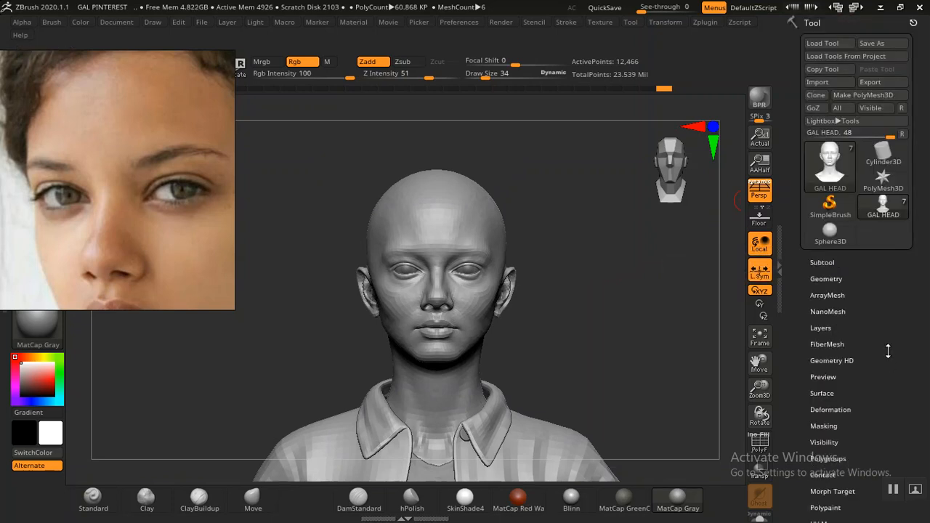
pyautogui.click(870, 82)
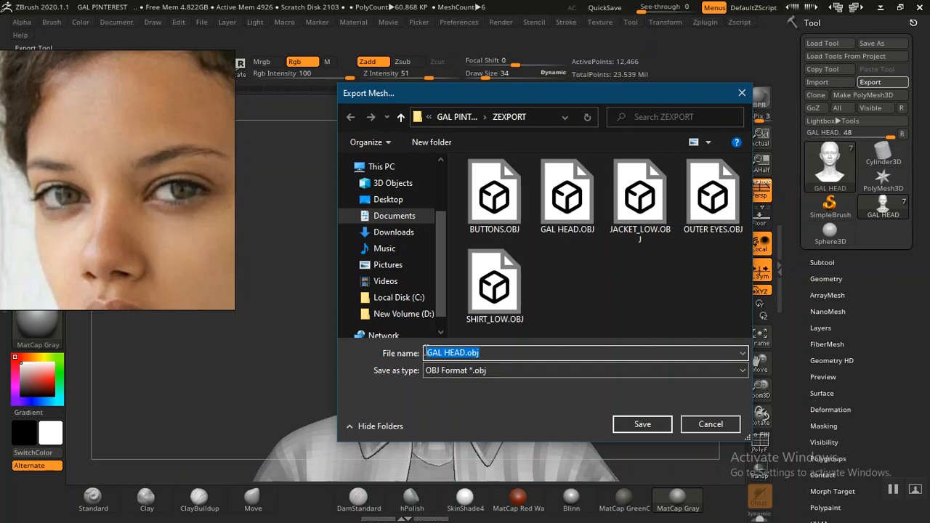
pyautogui.click(427, 353)
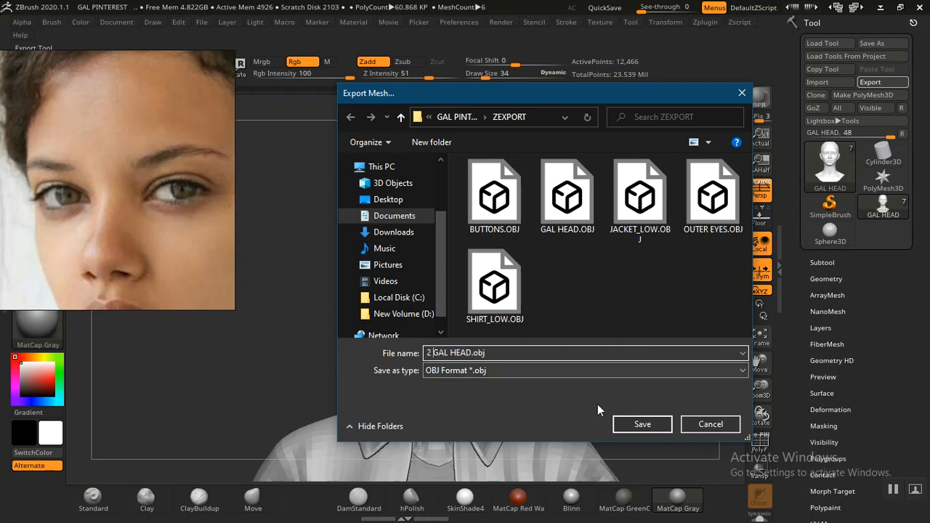
pyautogui.click(639, 425)
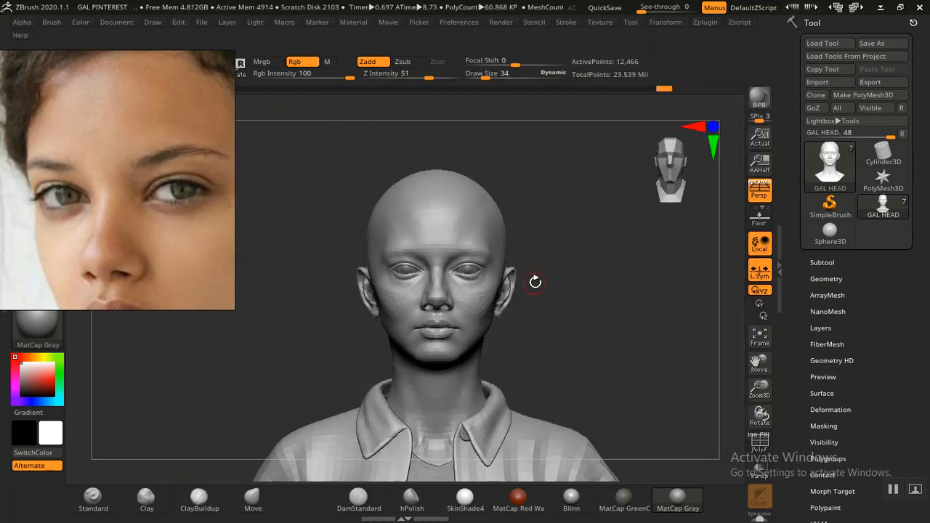
# Step: In Maya, select the old GAL_HEAD mesh and hide it with Ctrl+H
pyautogui.click(881, 7)
pyautogui.press('a')
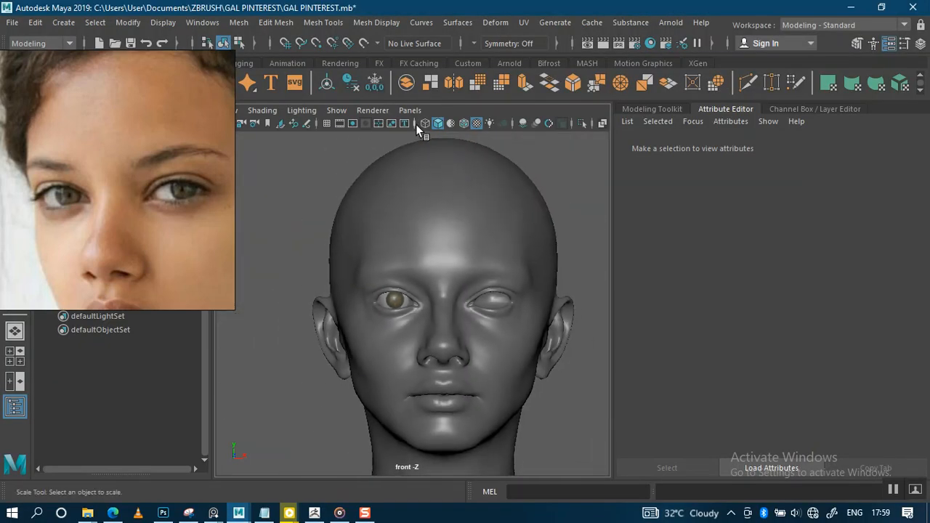
pyautogui.click(456, 257)
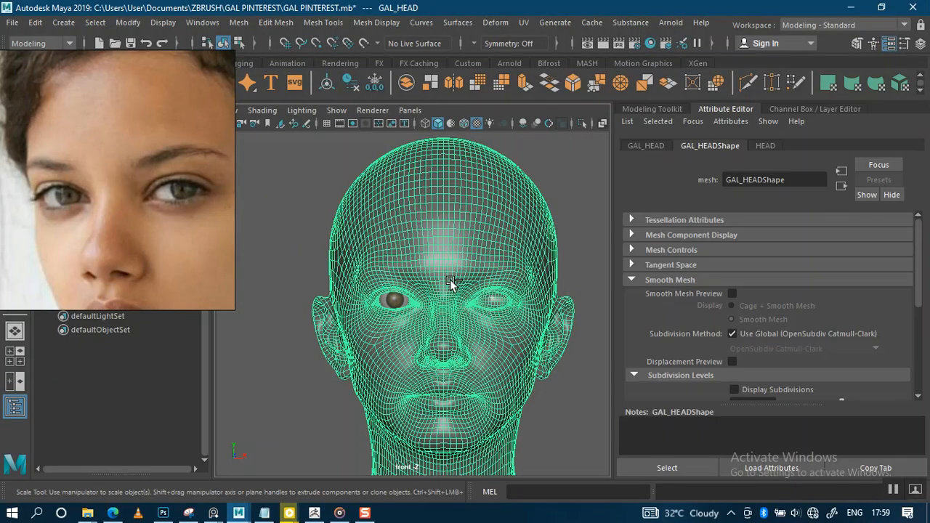
pyautogui.hotkey('ctrl', 'h')
pyautogui.moveTo(90, 513)
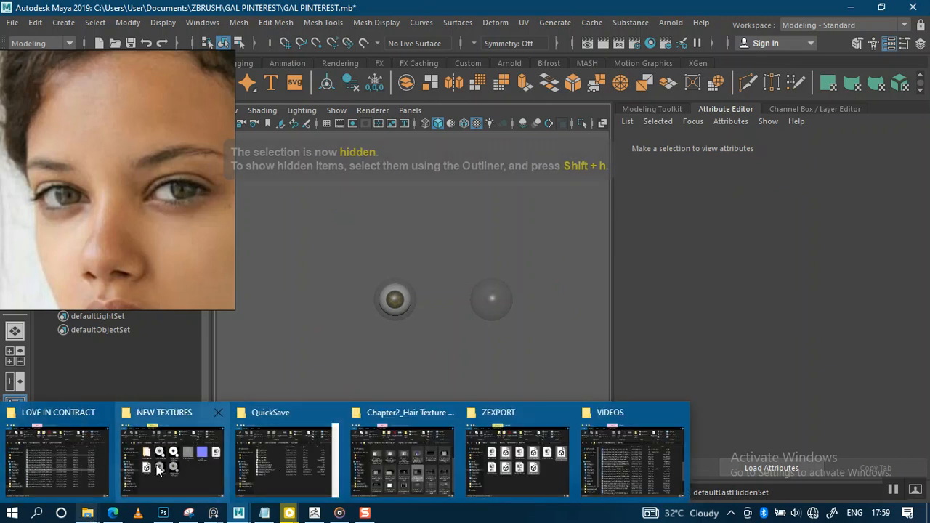
# Step: Drag 2 GAL HEAD.OBJ from the ZEXPORT folder into Maya's viewport, then minimize Explorer
pyautogui.click(472, 468)
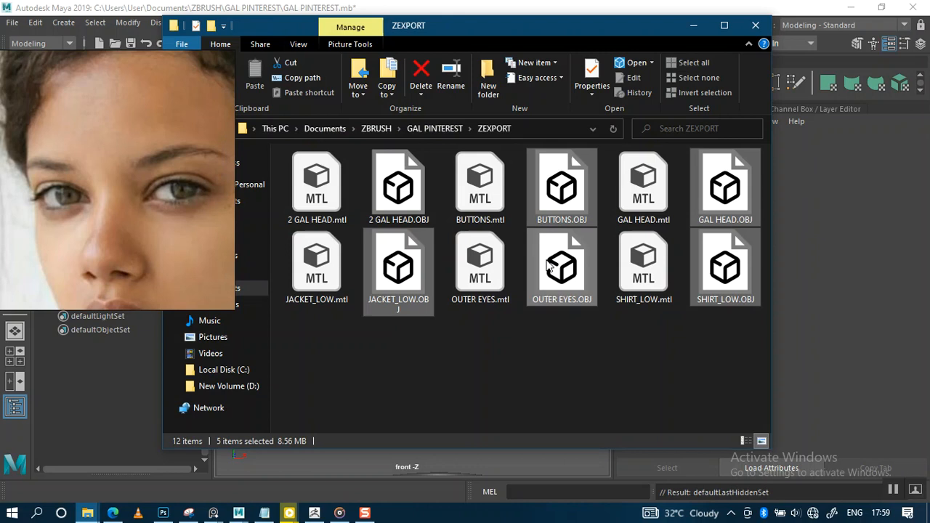
pyautogui.click(487, 355)
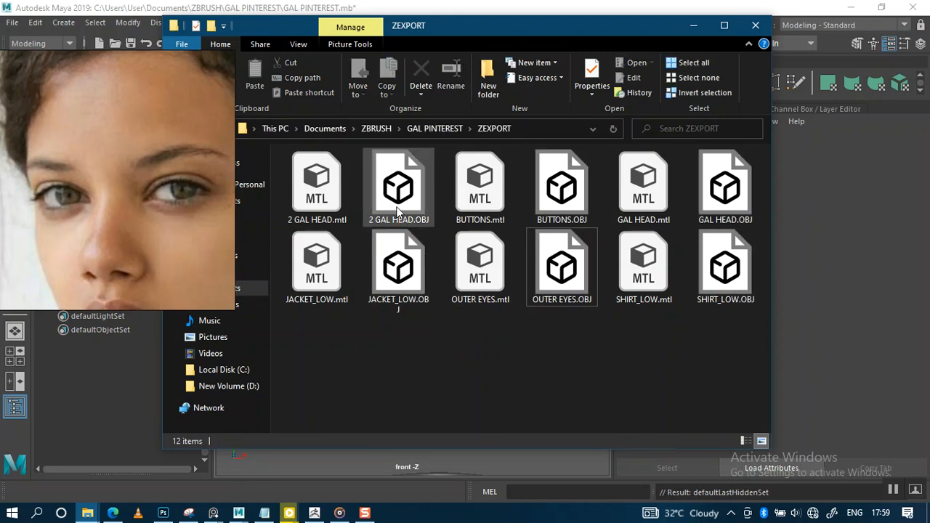
pyautogui.moveTo(411, 230); pyautogui.dragTo(472, 462)
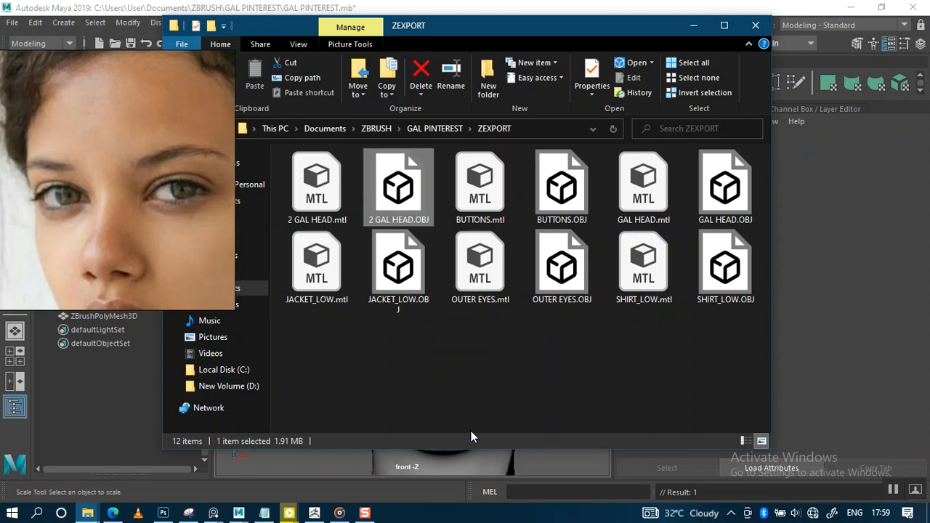
pyautogui.click(693, 26)
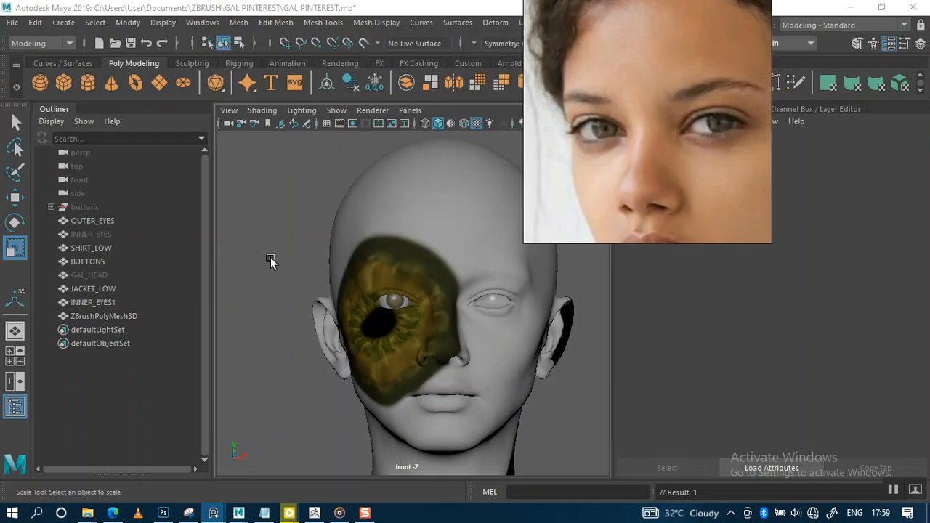
# Step: Rename ZBrushPolyMesh3D to GAL_HEAD_02 and assign it the existing HEAD material
pyautogui.doubleClick(106, 315)
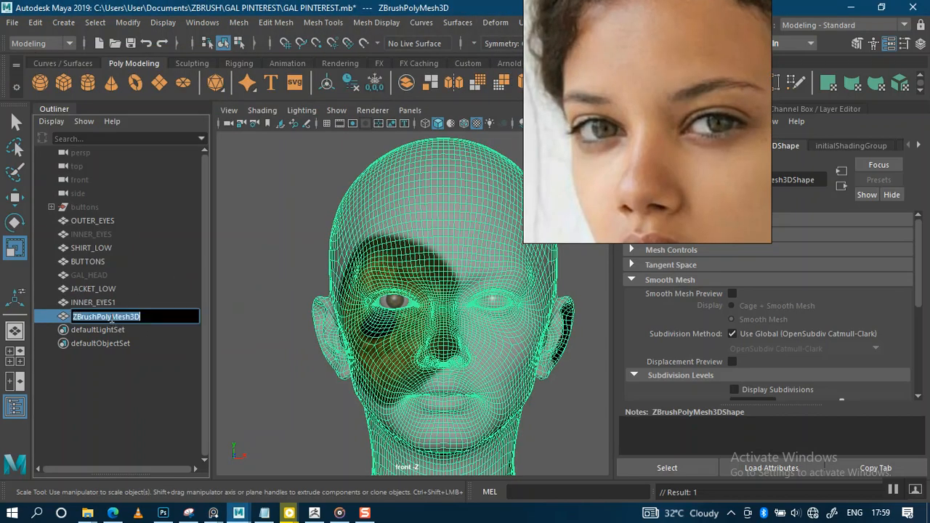
pyautogui.write('ga')
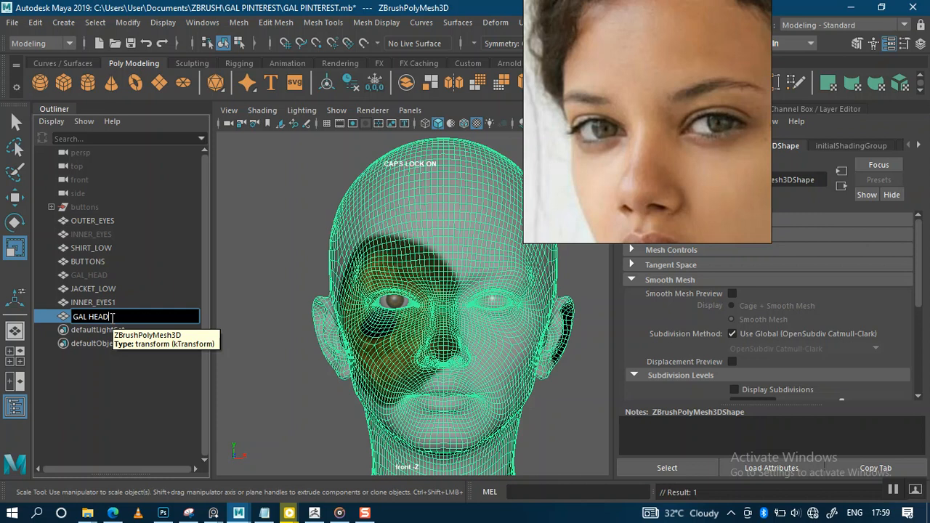
pyautogui.press('Return')
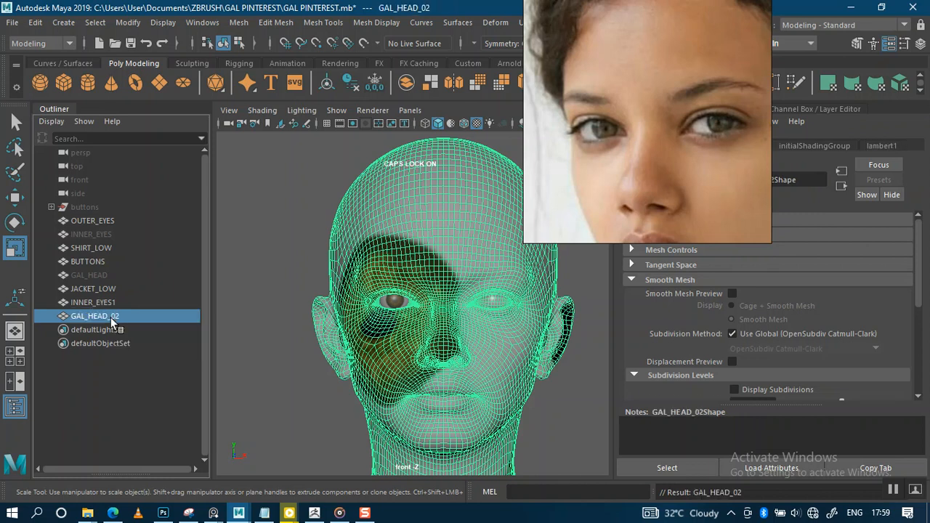
pyautogui.moveTo(449, 230); pyautogui.dragTo(574, 376, button='right')
pyautogui.click(568, 374)
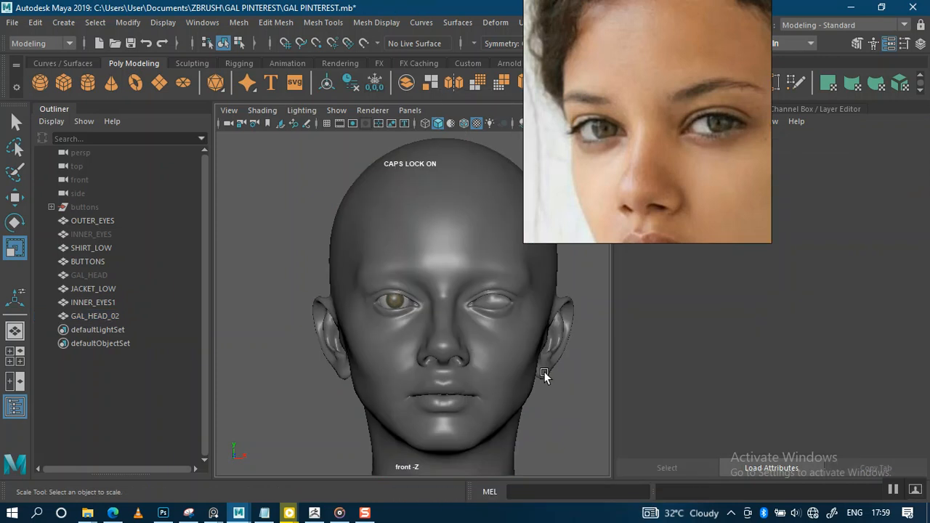
# Step: Check the eyes up close, then delete the old GAL_HEAD object
pyautogui.keyDown('alt'); pyautogui.moveTo(406, 314); pyautogui.dragTo(448, 399, button='right'); pyautogui.keyUp('alt')
pyautogui.keyDown('alt'); pyautogui.moveTo(432, 341); pyautogui.dragTo(461, 429, button='right'); pyautogui.keyUp('alt')
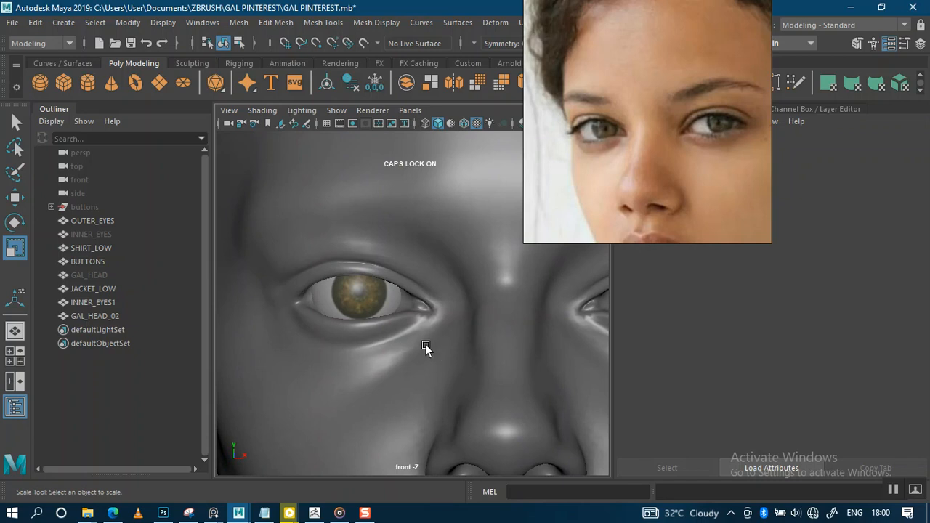
pyautogui.keyDown('alt'); pyautogui.moveTo(435, 365); pyautogui.dragTo(389, 256, button='right'); pyautogui.keyUp('alt')
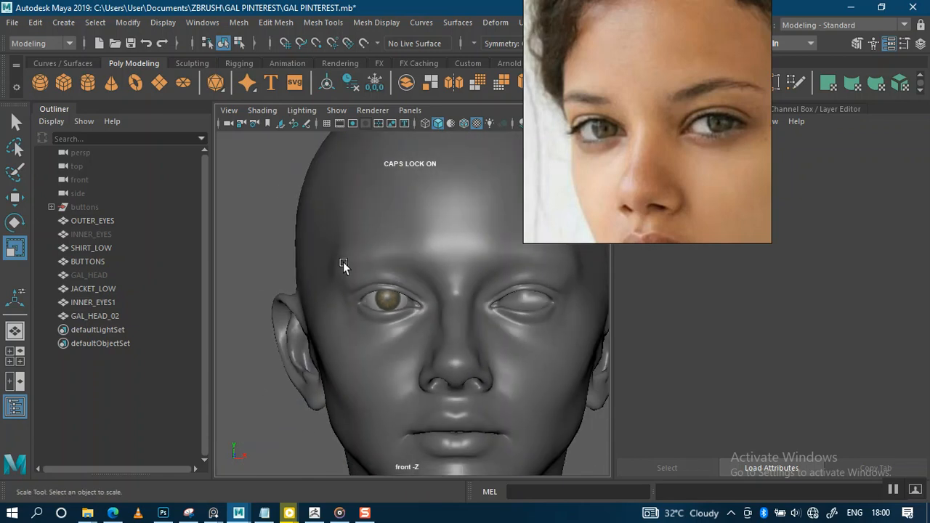
pyautogui.click(102, 276)
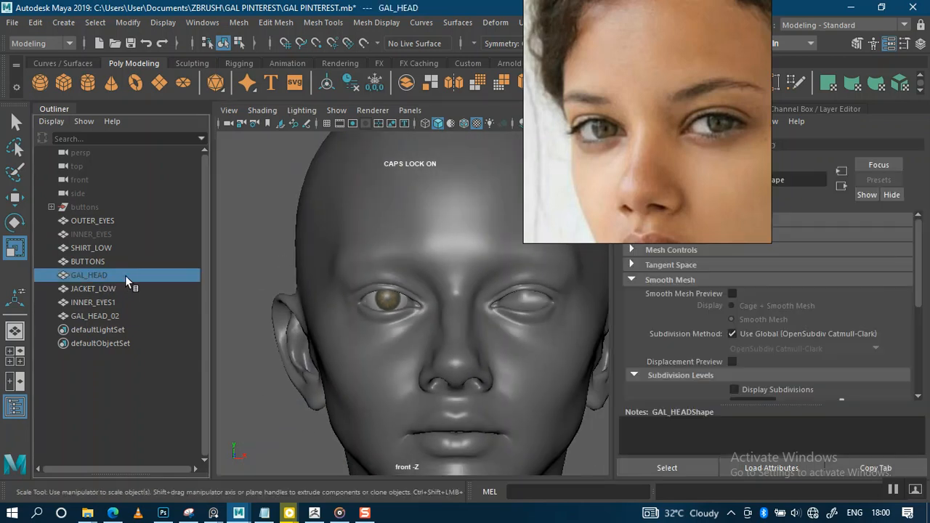
pyautogui.press('Delete')
# Step: Zoom out to the full head and save the scene as GAL PINTEREST.mb
pyautogui.keyDown('alt'); pyautogui.moveTo(479, 313); pyautogui.dragTo(368, 255, button='right'); pyautogui.keyUp('alt')
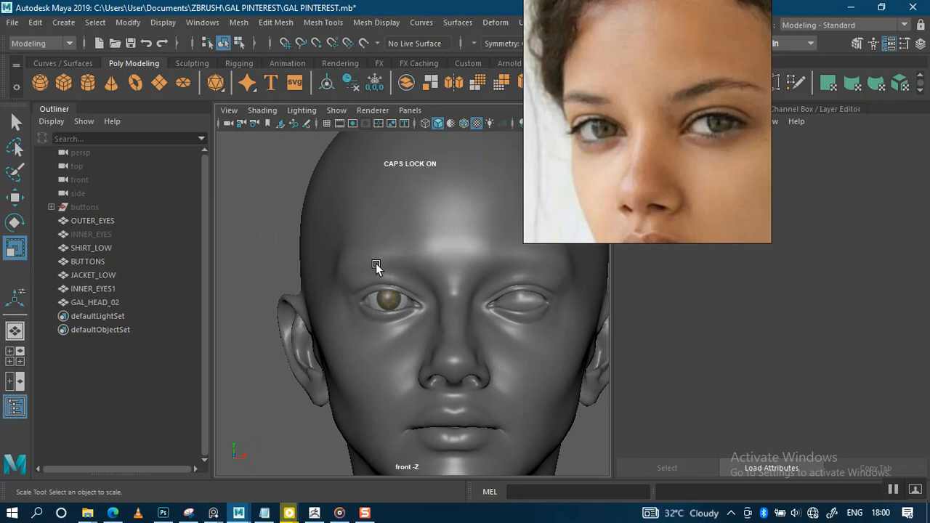
pyautogui.moveTo(389, 280)
pyautogui.keyDown('alt'); pyautogui.mouseDown(button='right')
pyautogui.moveTo(411, 299)
pyautogui.moveTo(387, 270)
pyautogui.moveTo(384, 229)
pyautogui.moveTo(380, 249)
pyautogui.moveTo(390, 236)
pyautogui.moveTo(393, 282)
pyautogui.mouseUp(button='right'); pyautogui.keyUp('alt')
pyautogui.press('capslock')
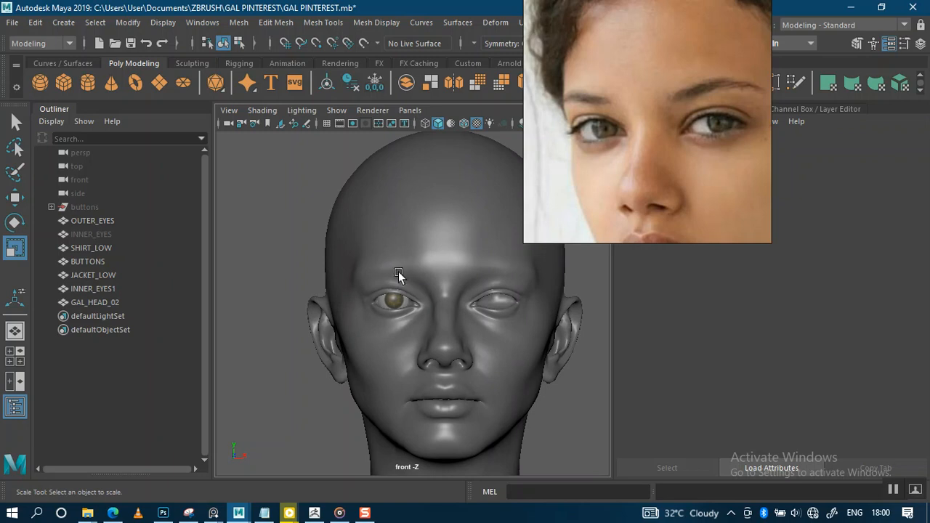
pyautogui.moveTo(403, 286)
pyautogui.keyDown('alt'); pyautogui.mouseDown(button='right')
pyautogui.moveTo(393, 270)
pyautogui.moveTo(390, 277)
pyautogui.mouseUp(button='right'); pyautogui.keyUp('alt')
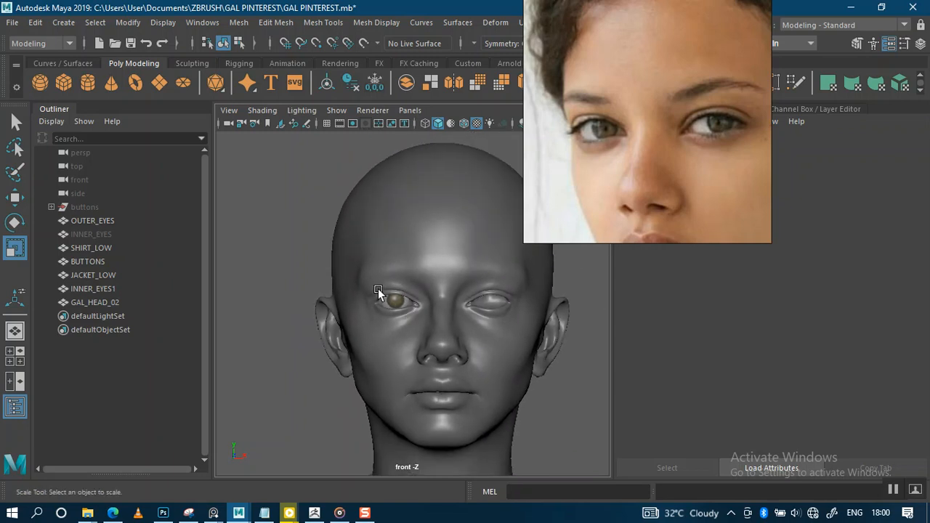
pyautogui.hotkey('ctrl', 's')
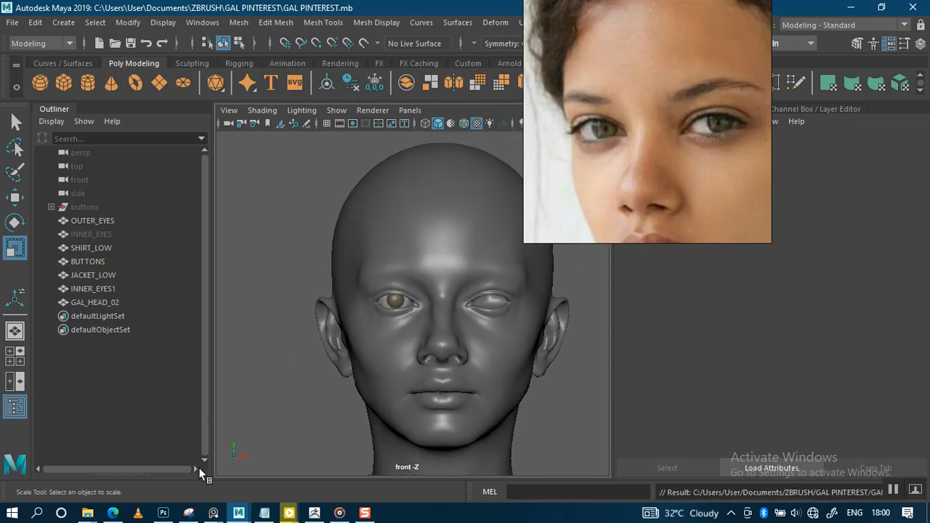